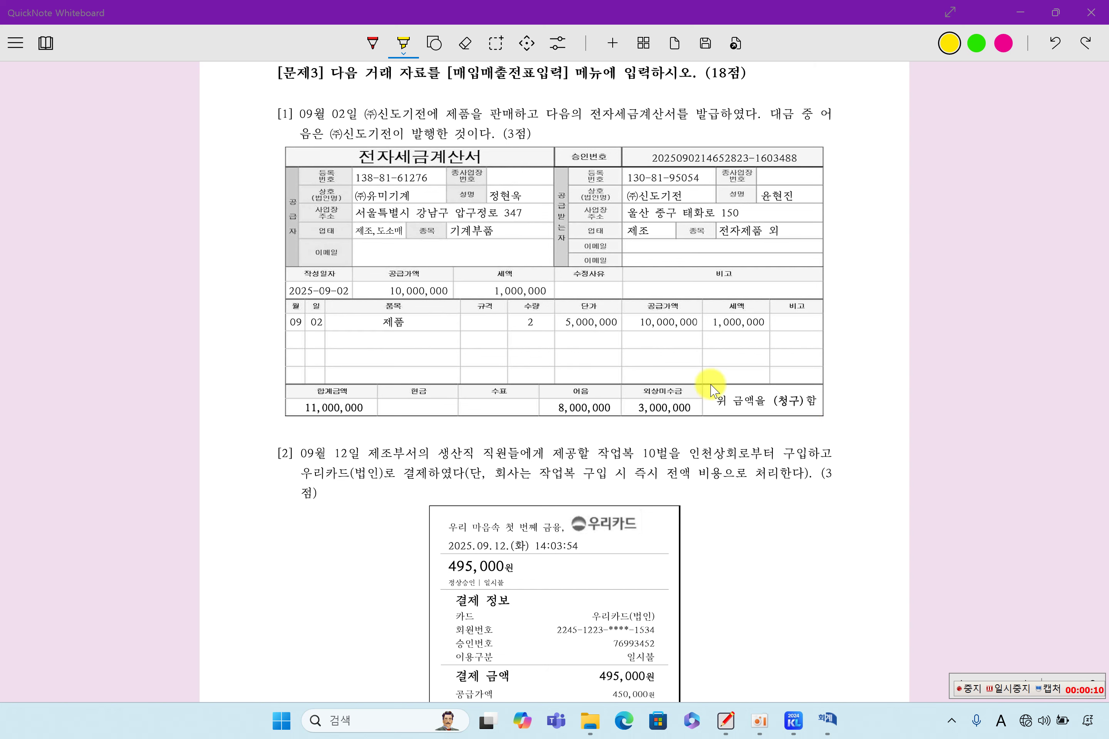
Highlight in yellow the key facts of problem [1]: sale details, supplier name and business type, 어음 8,000,000 and 외상미수금 3,000,000
drag(296, 116, 715, 120)
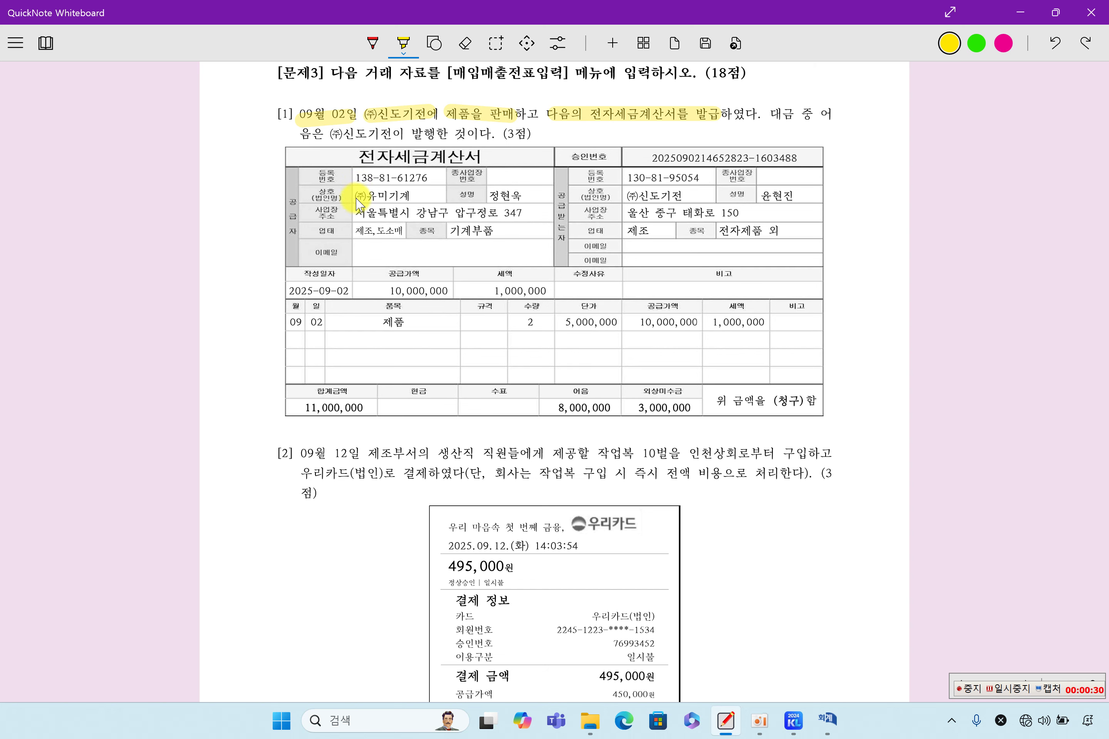
drag(356, 198, 416, 197)
drag(353, 234, 490, 236)
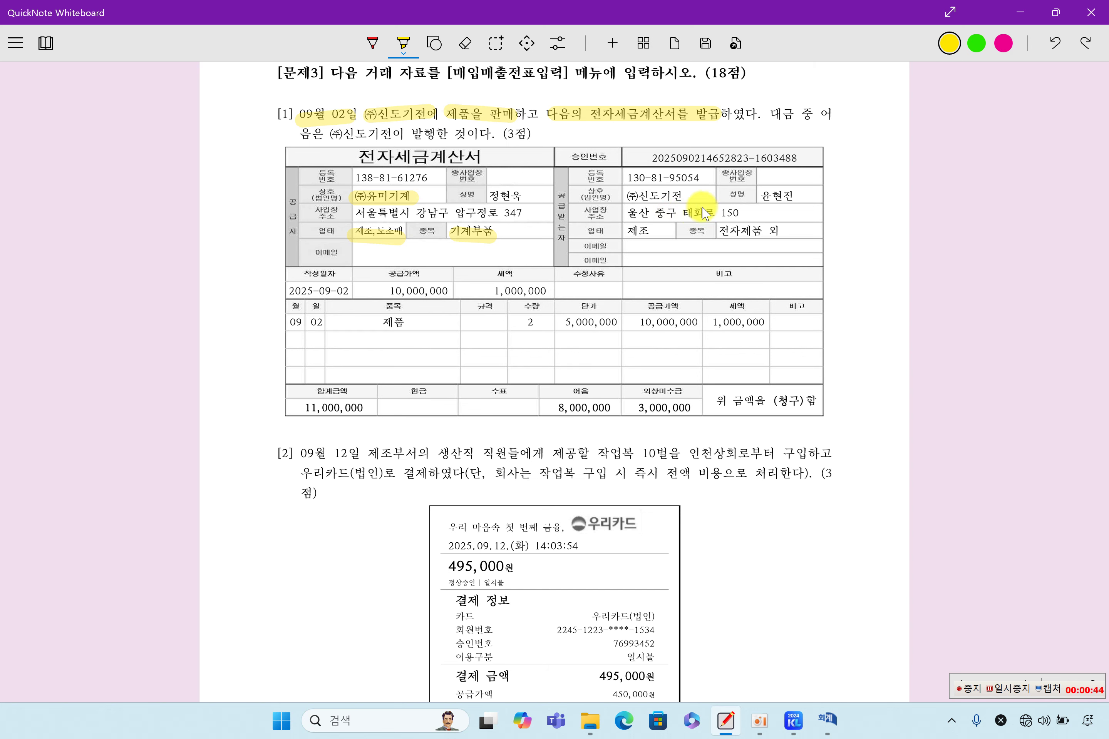
drag(301, 134, 403, 136)
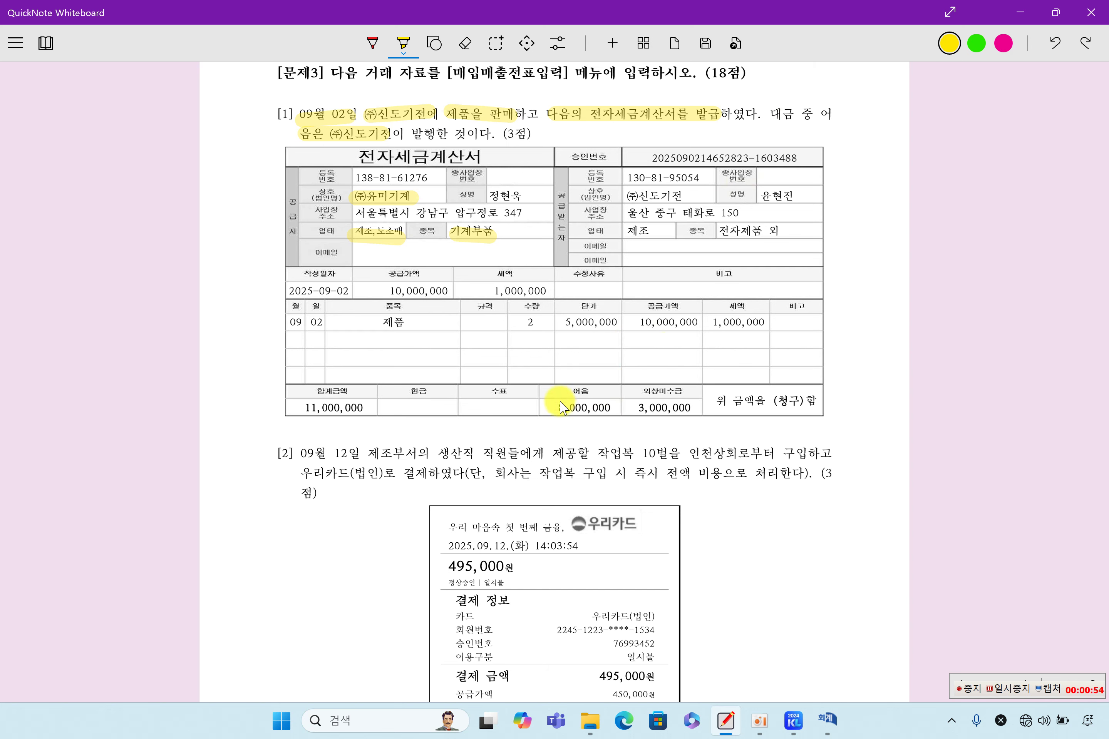
drag(552, 409, 606, 408)
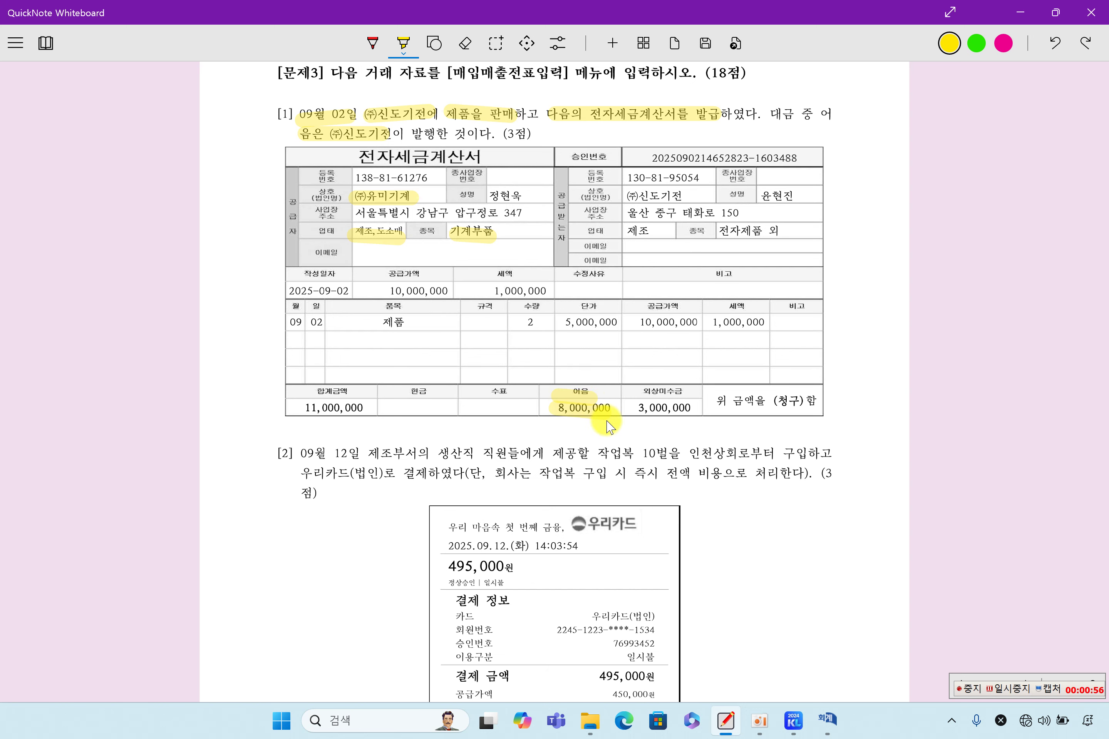
drag(626, 409, 687, 410)
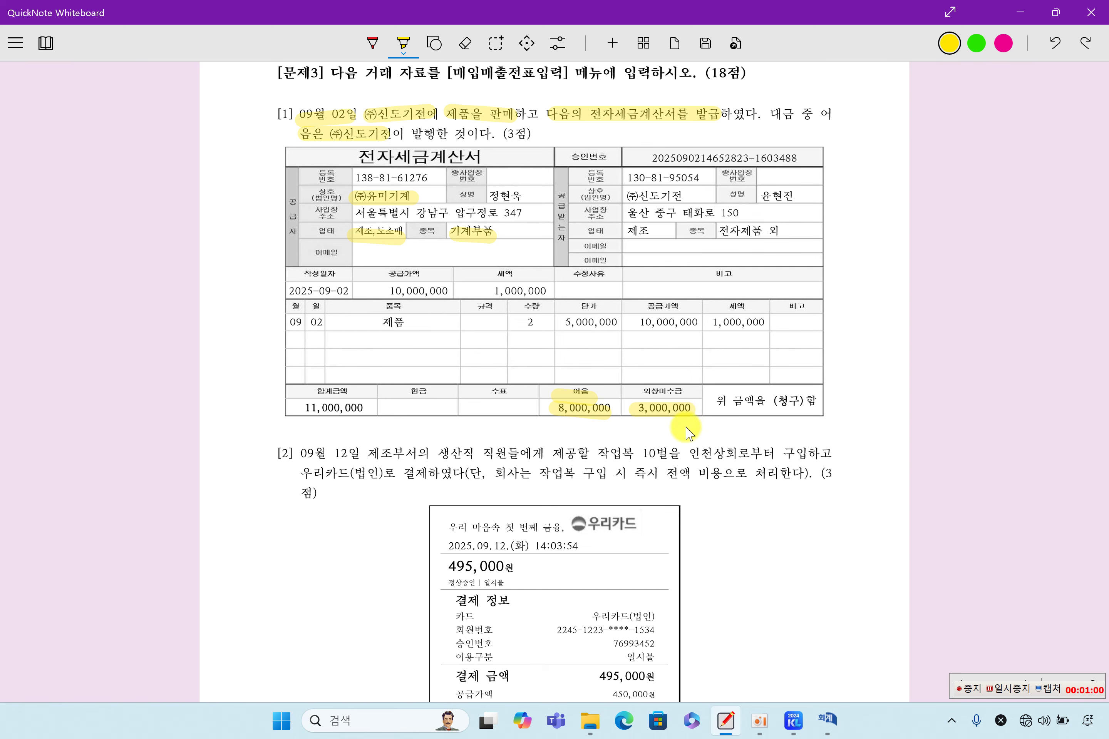
Switch to the accounting program's 매입매출전표입력 window and start a September 2 voucher with VAT type 11 (과세)
click(829, 719)
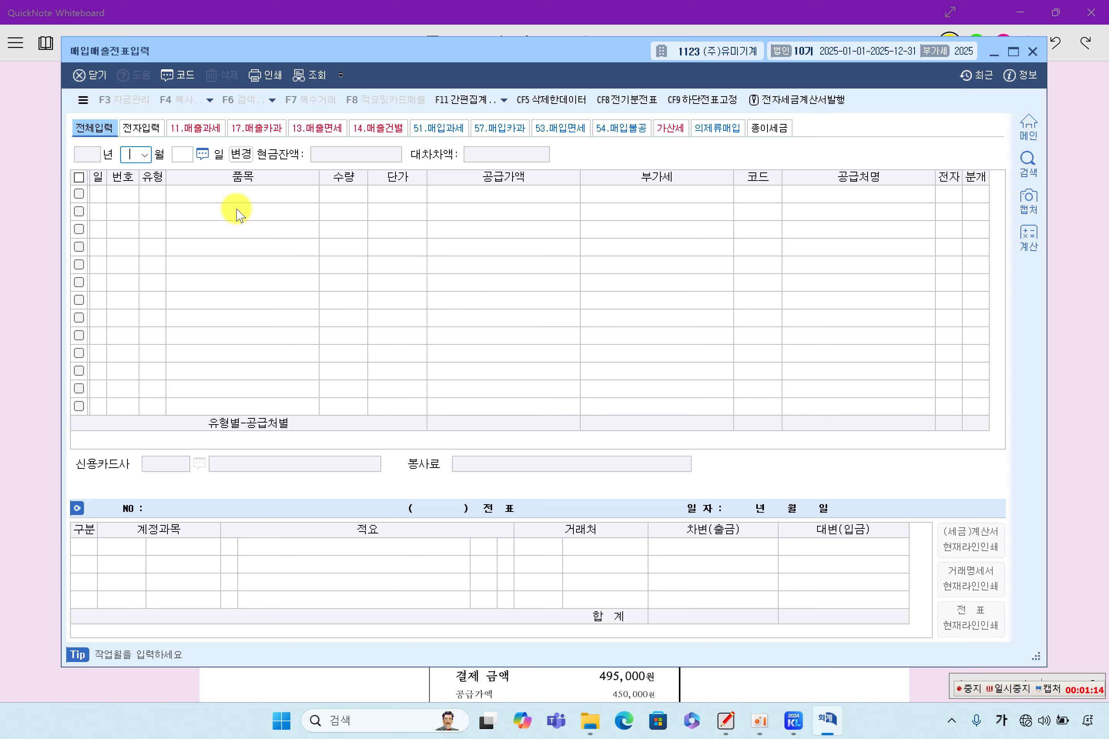
text(9)
key(Return)
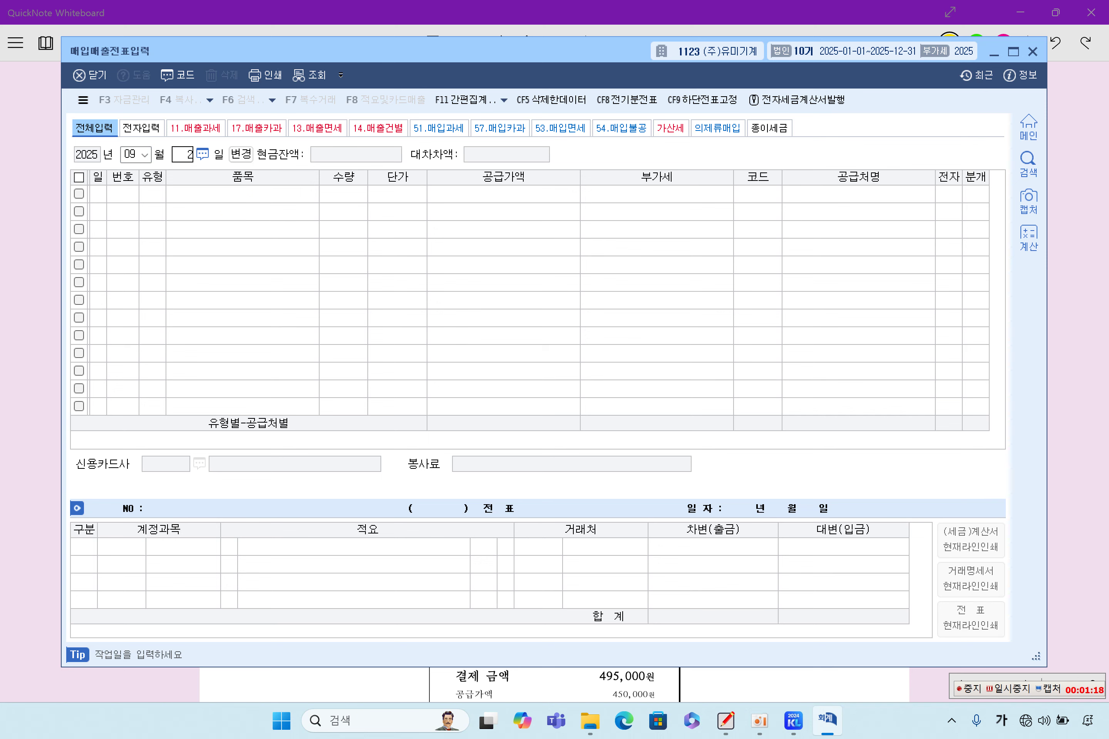
text(2)
key(Return)
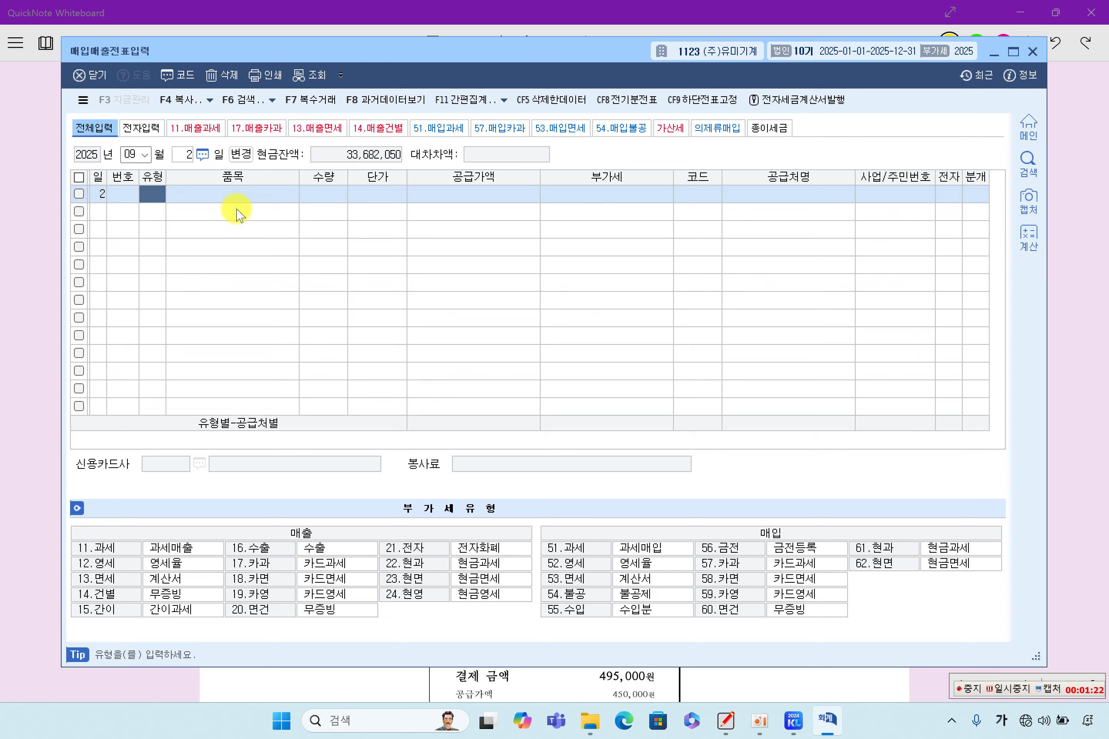
text(11)
key(Return)
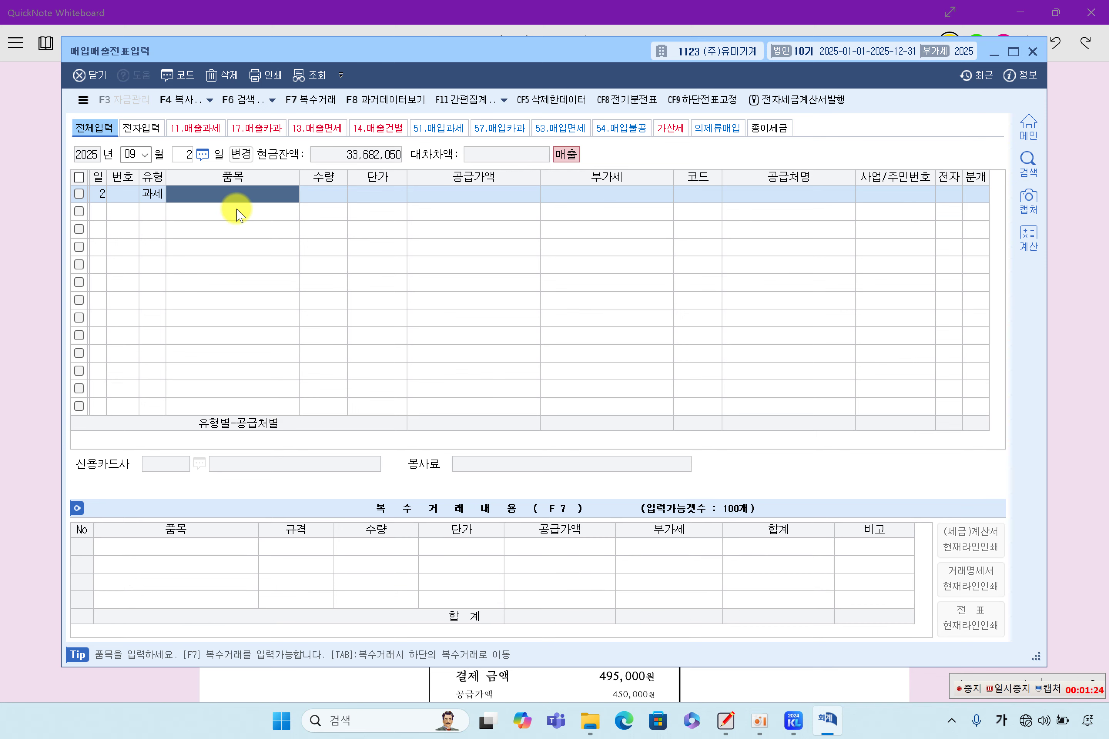
key(shift+Tab)
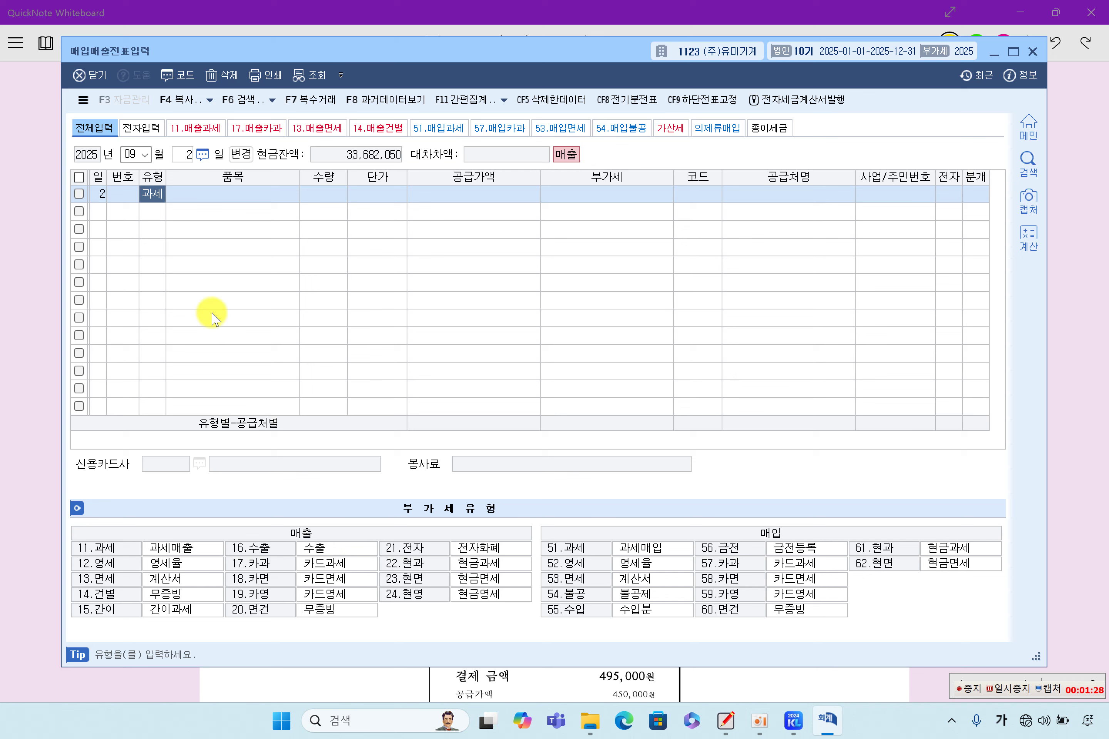
key(Return)
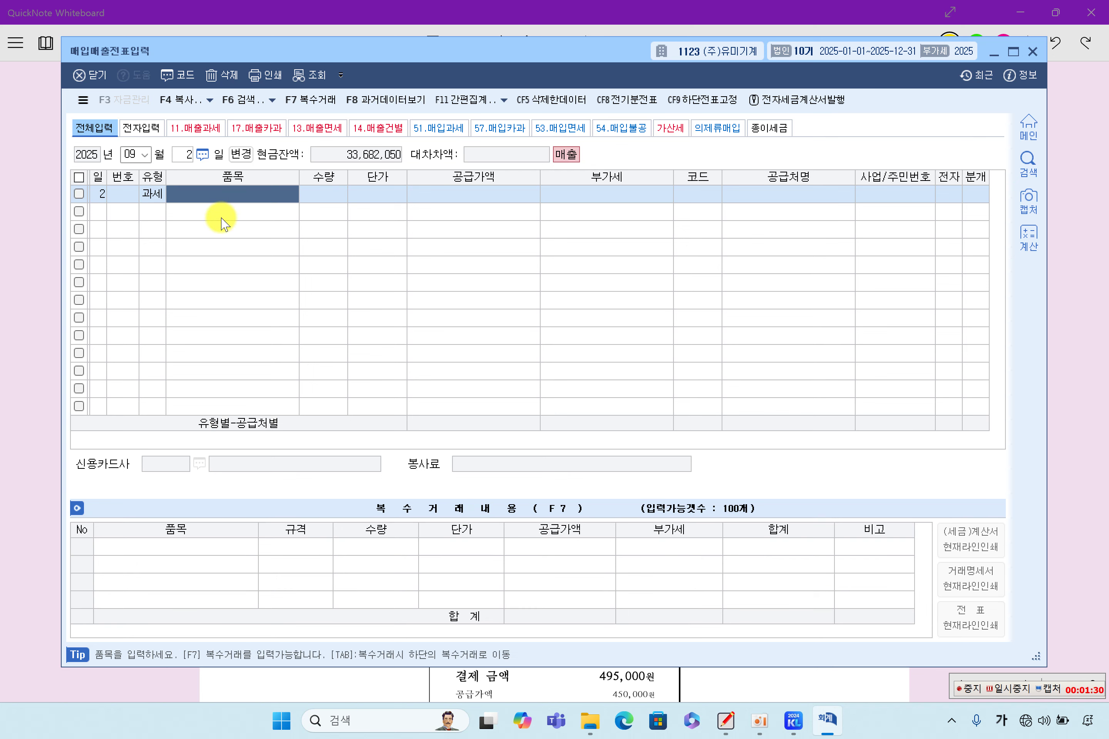
Enter the item 제품 with quantity 2 and unit price 5,000,000, accepting the calculated supply amount and VAT
text(제품)
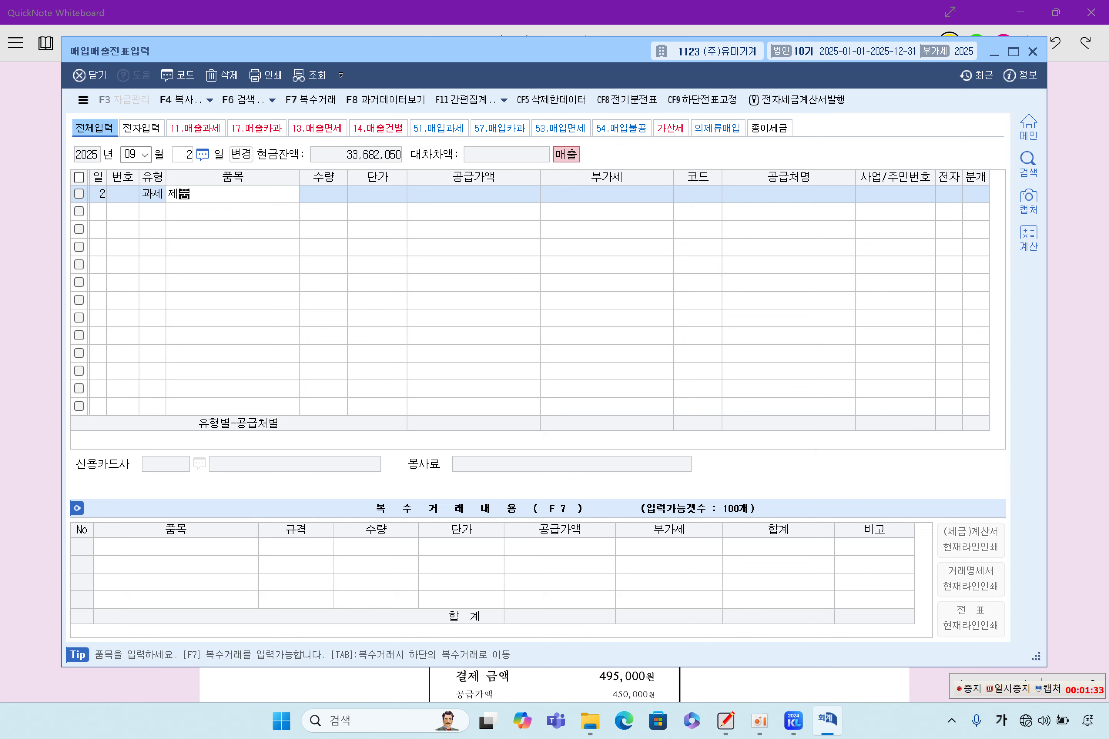
key(Return)
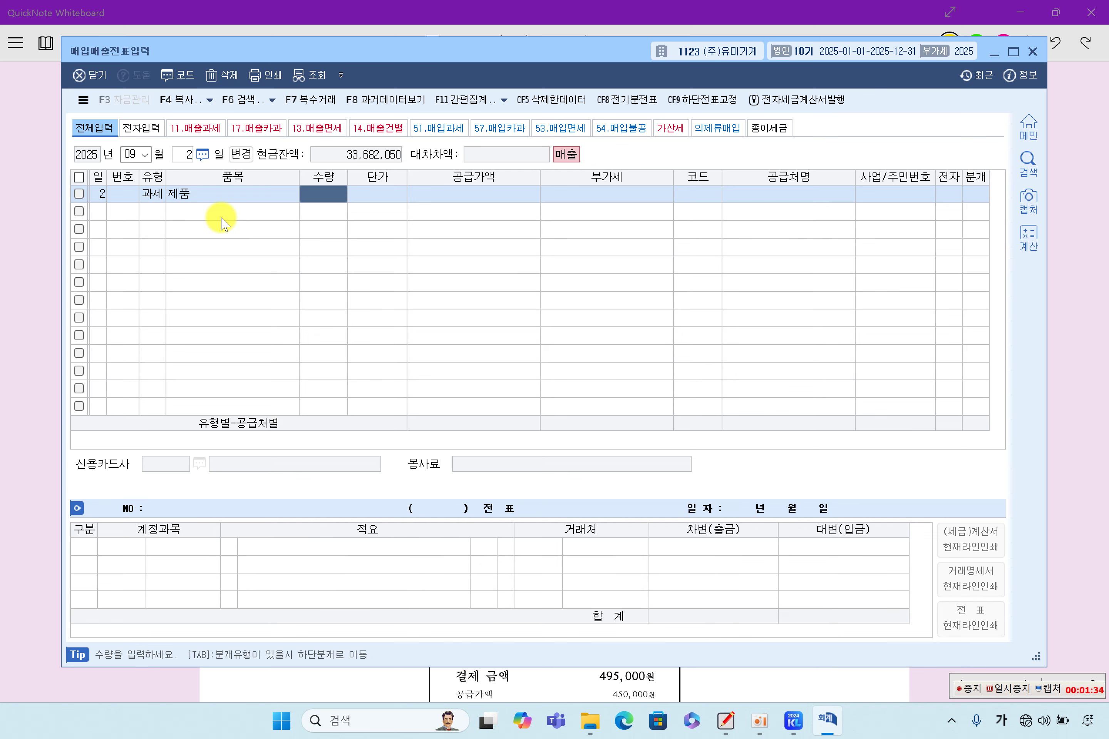
text(2)
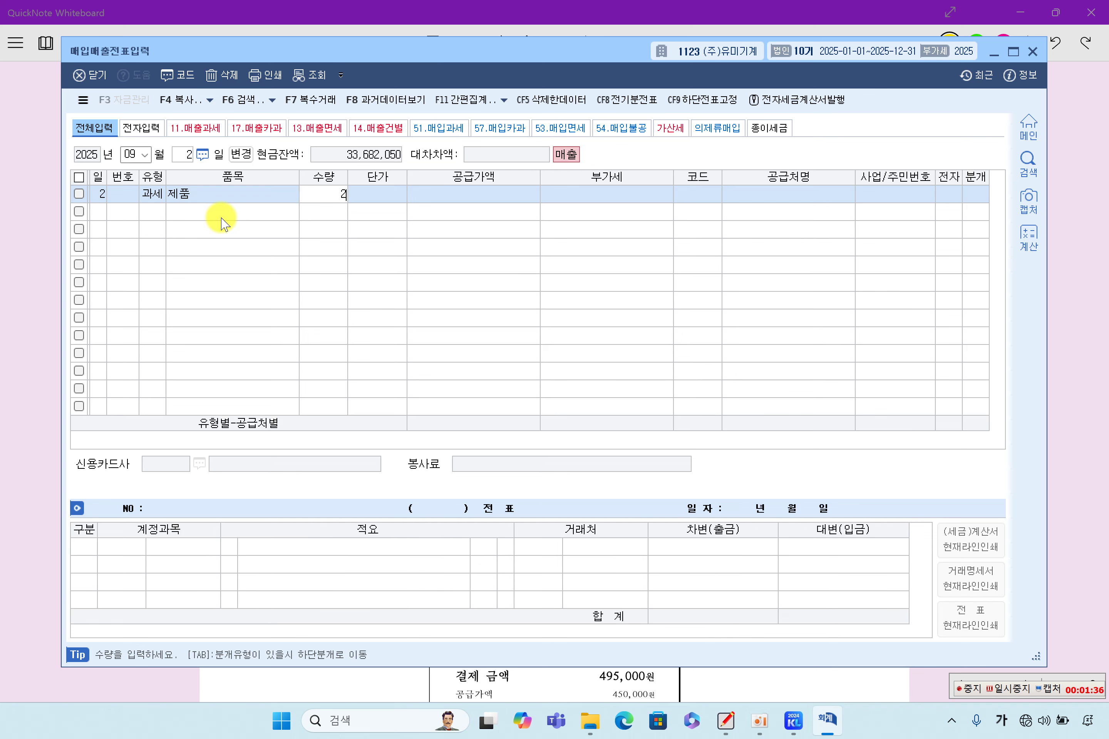
key(Return)
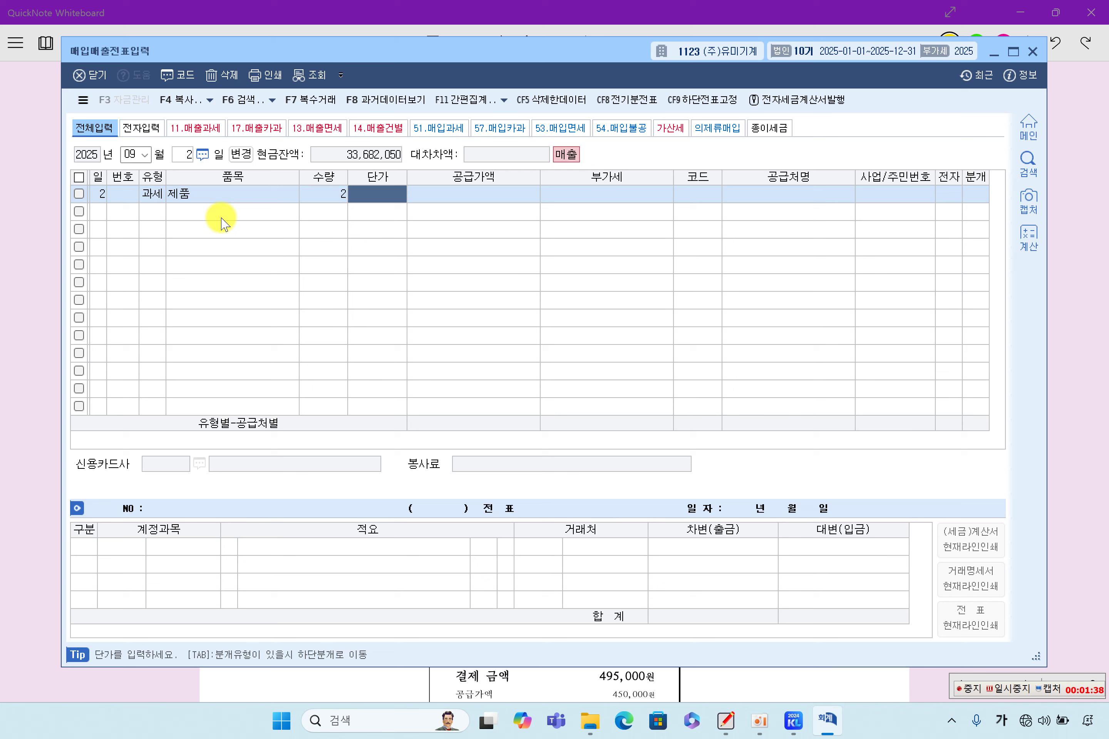
text(5000000)
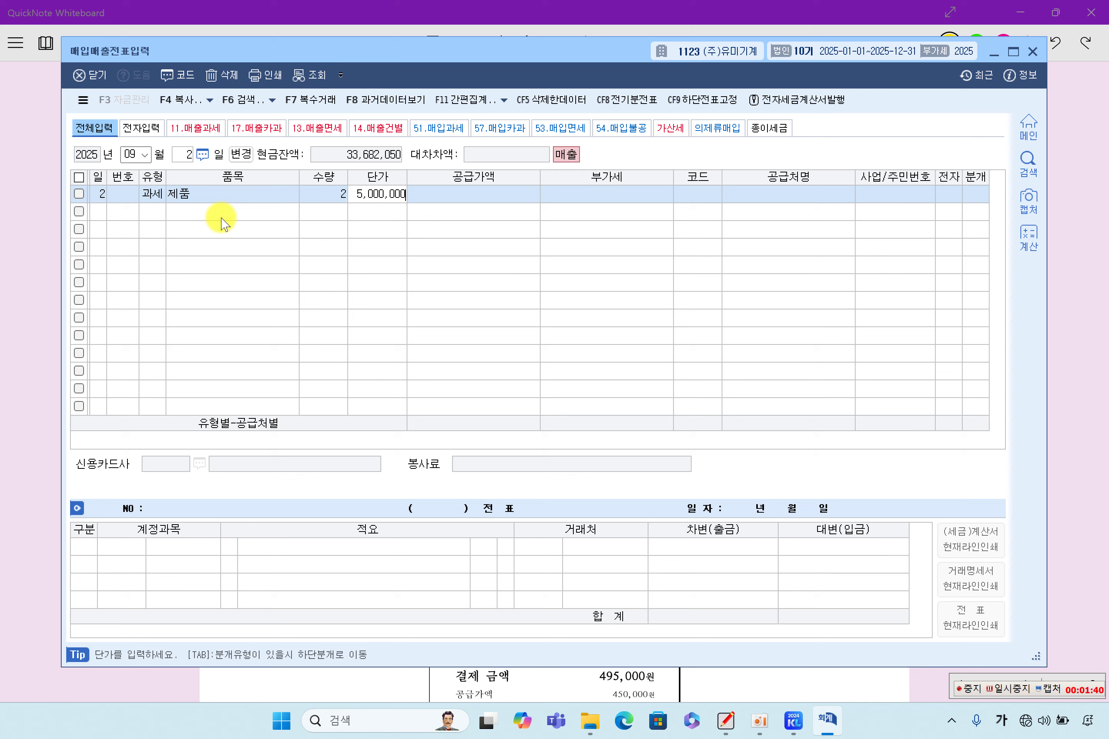
key(Return)
key(Return)
key(Return)
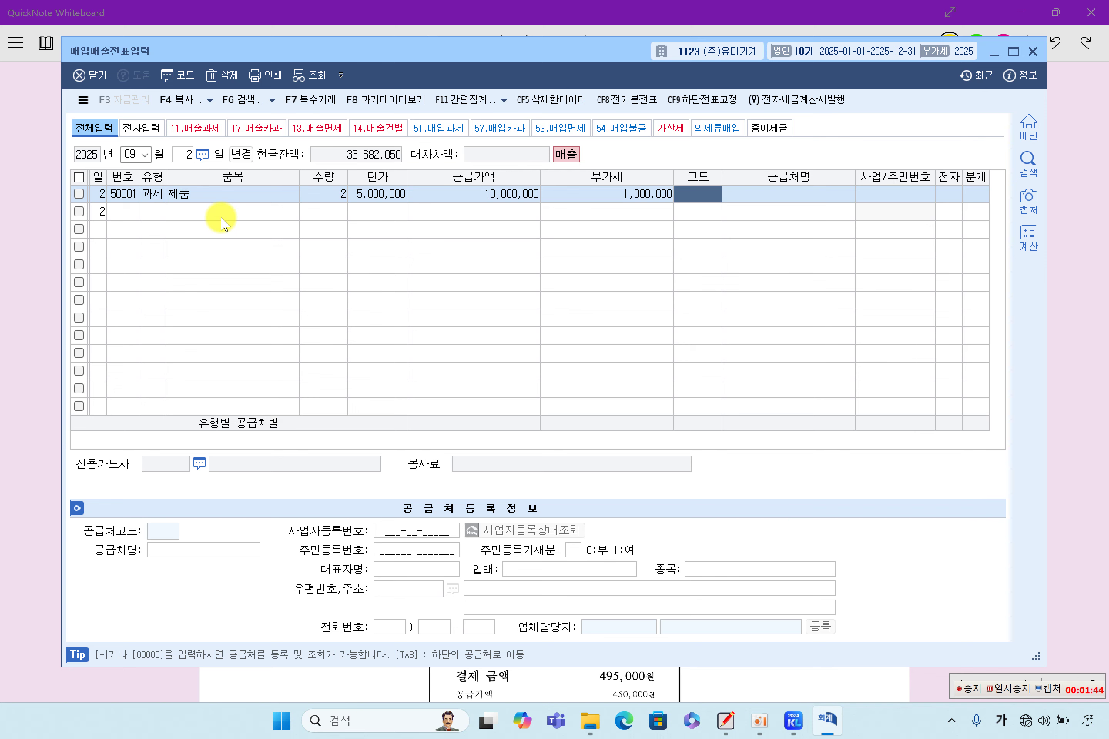
Look up 신도 to assign (주)신도기전 as the trading partner and mark the tax invoice as electronic (여)
key(F2)
text(신ㄷ)
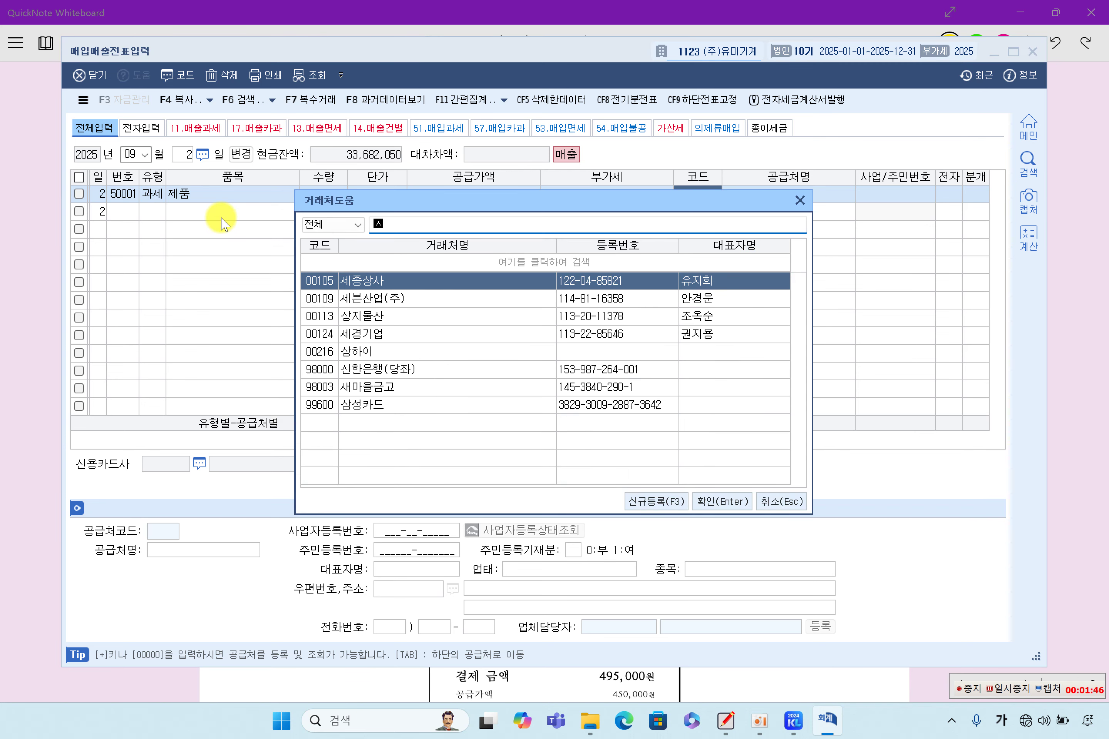
text(ㅗ)
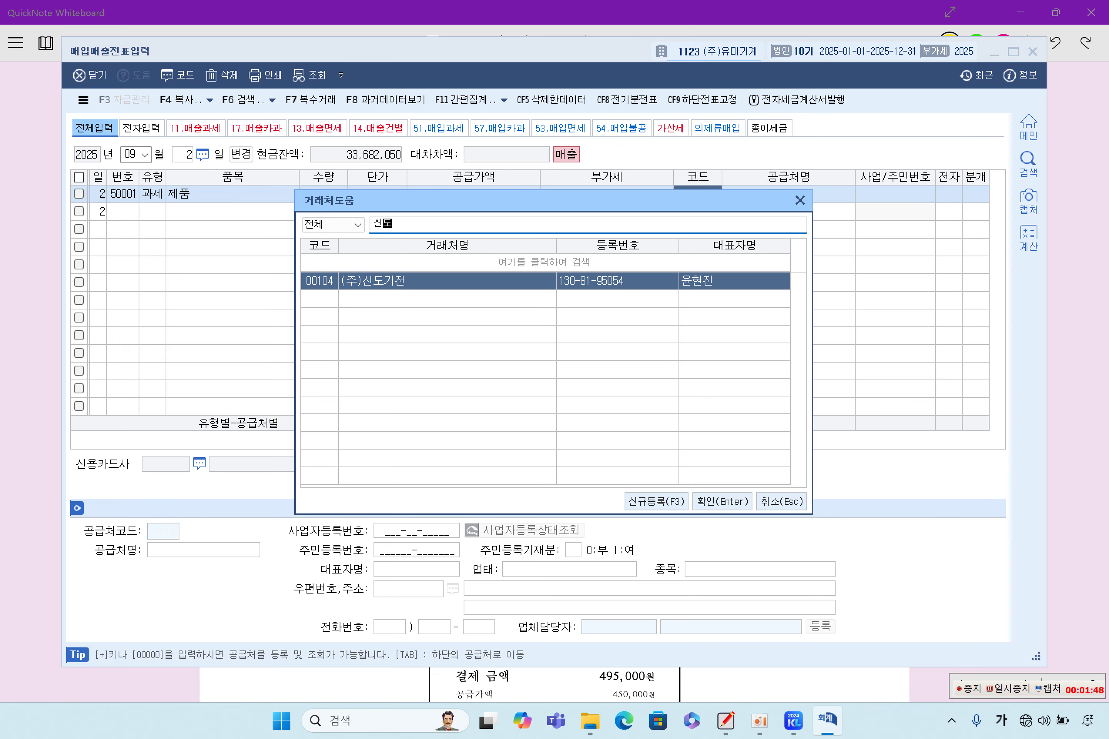
key(Return)
key(Return)
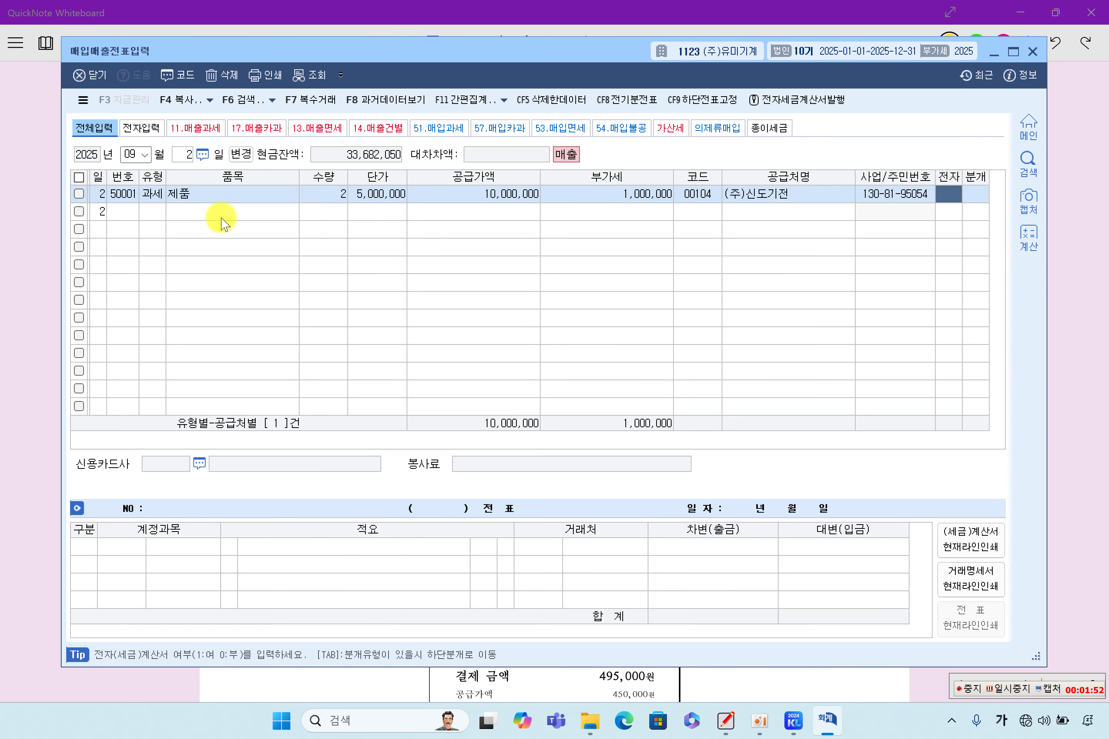
key(1)
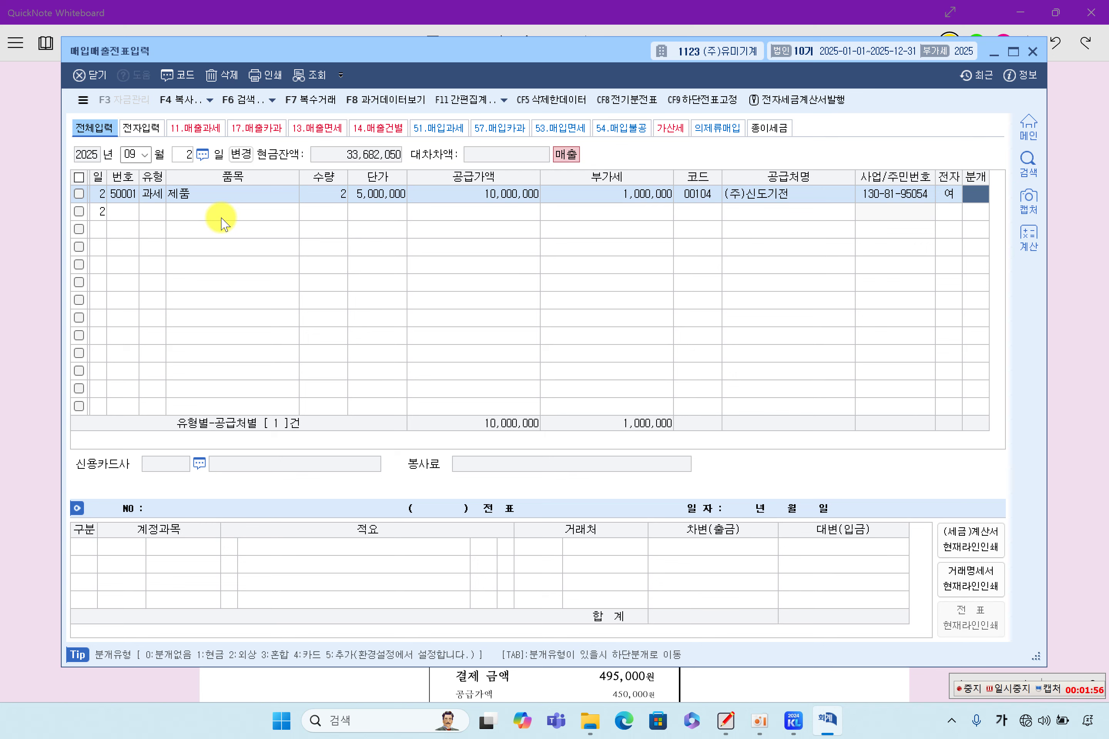
Set the journal type to 혼합 and add a debit line for account 0110 받을어음 with 8,000,000
key(Return)
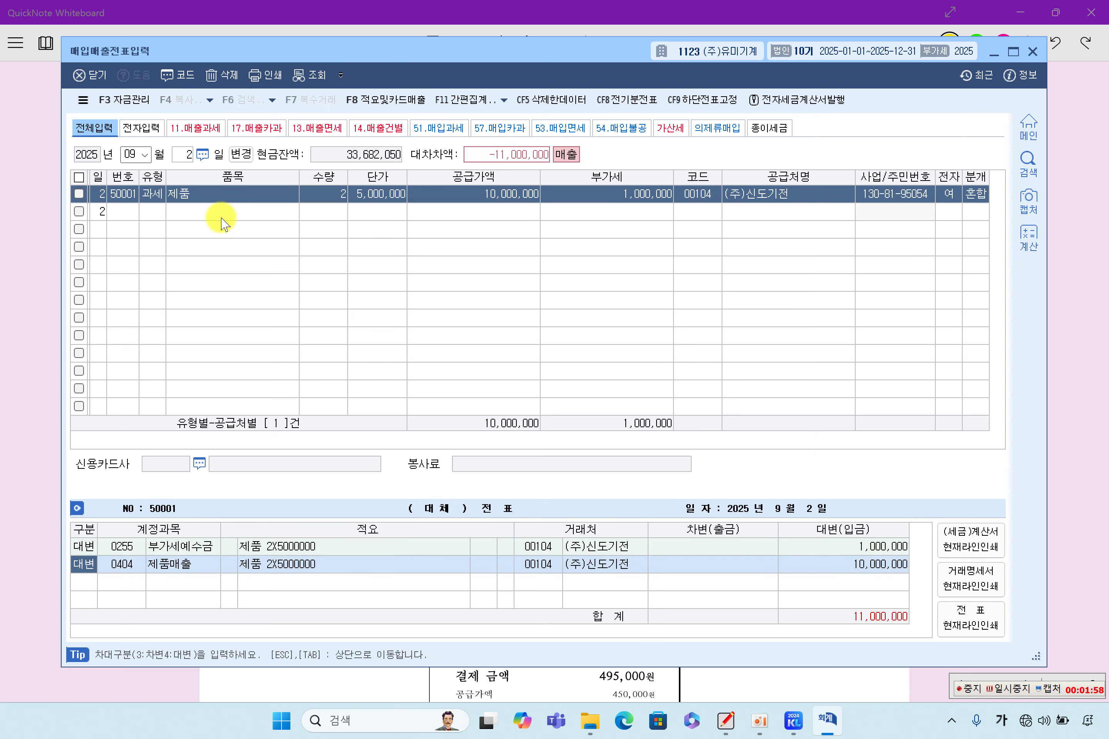
key(Return)
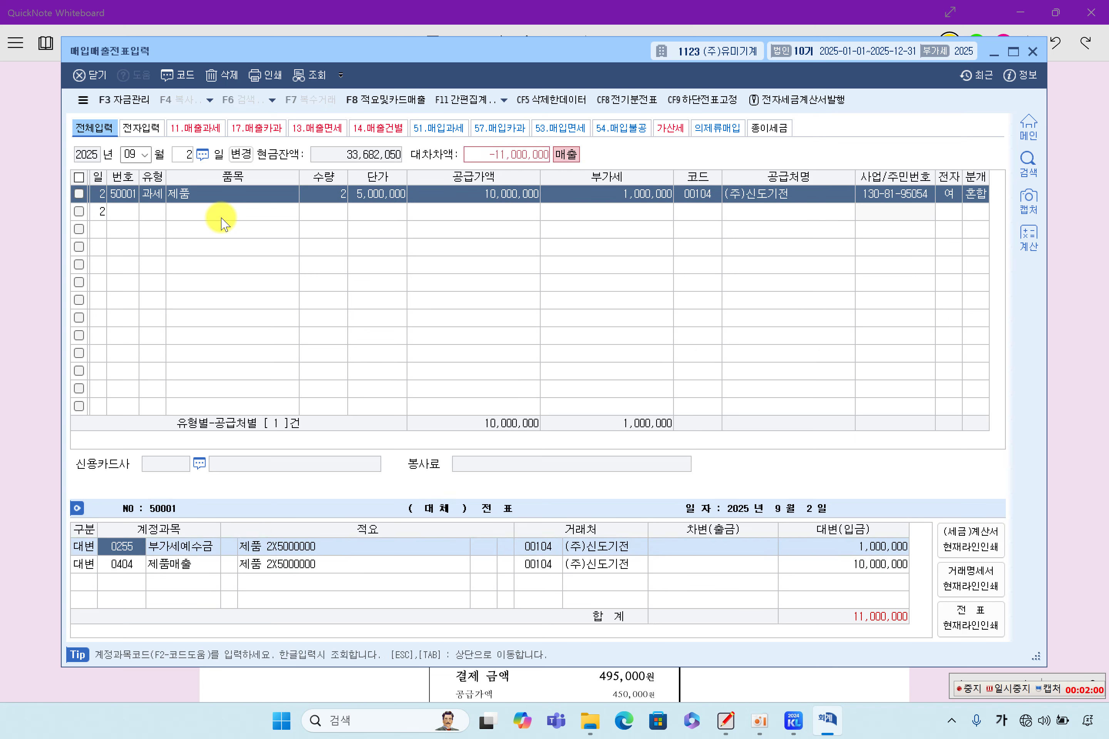
key(Return)
key(Return)
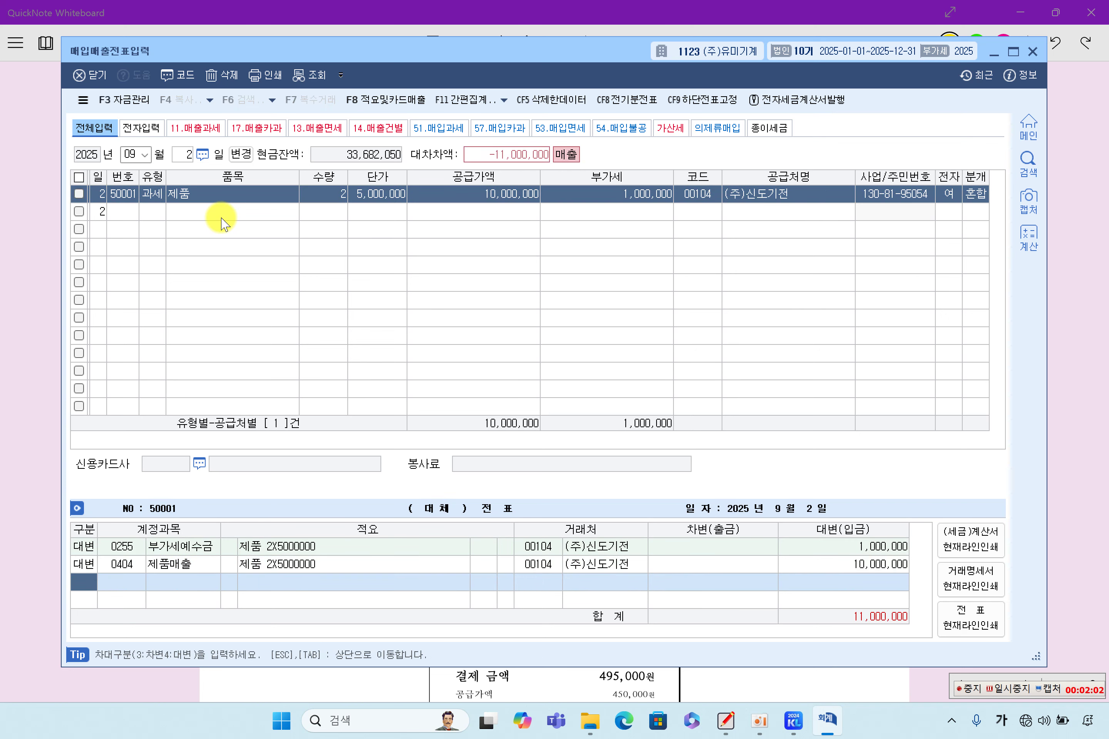
key(Return)
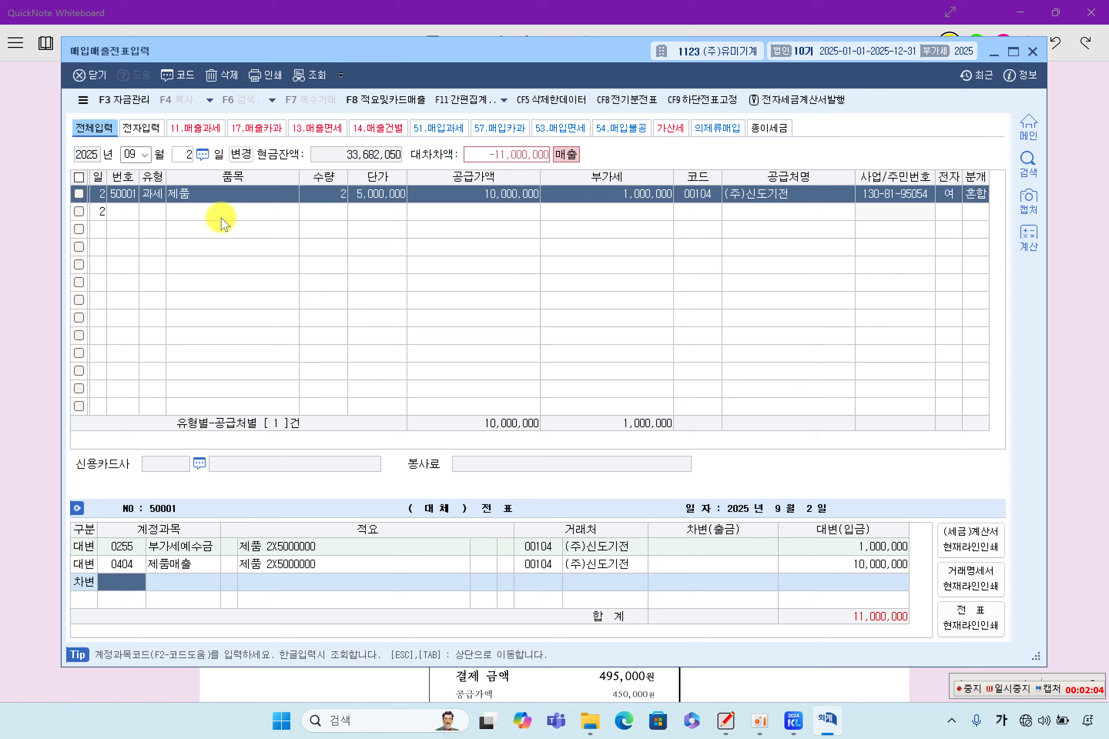
text(11)
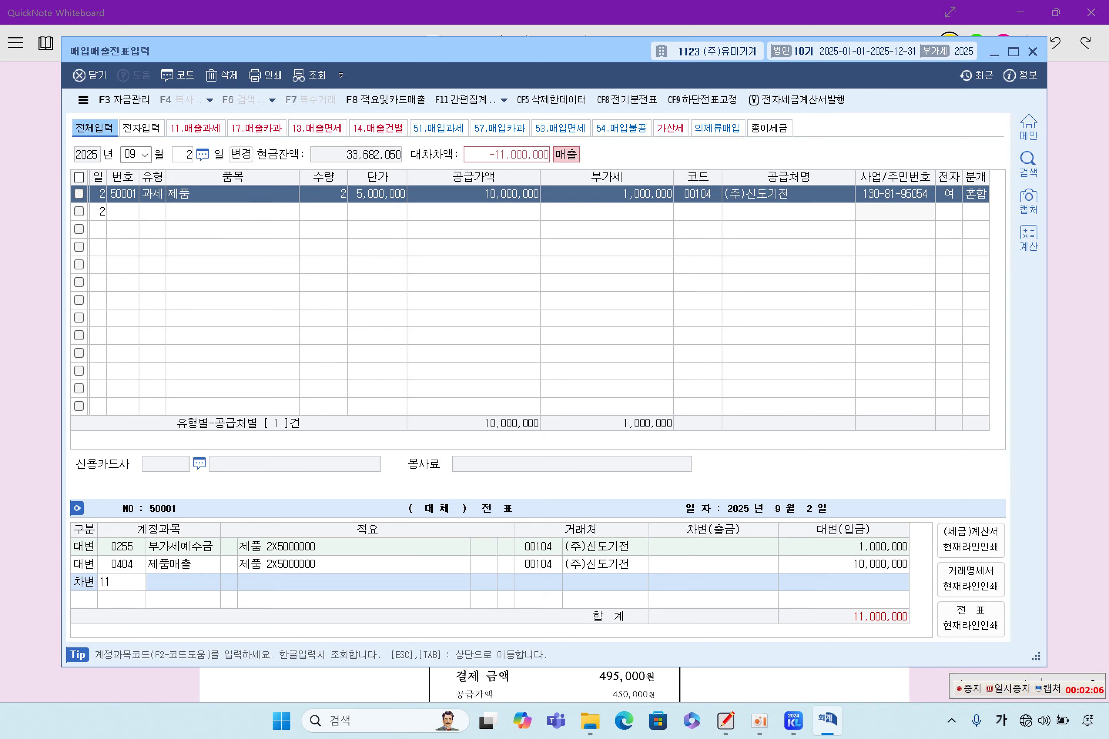
text(0)
key(Return)
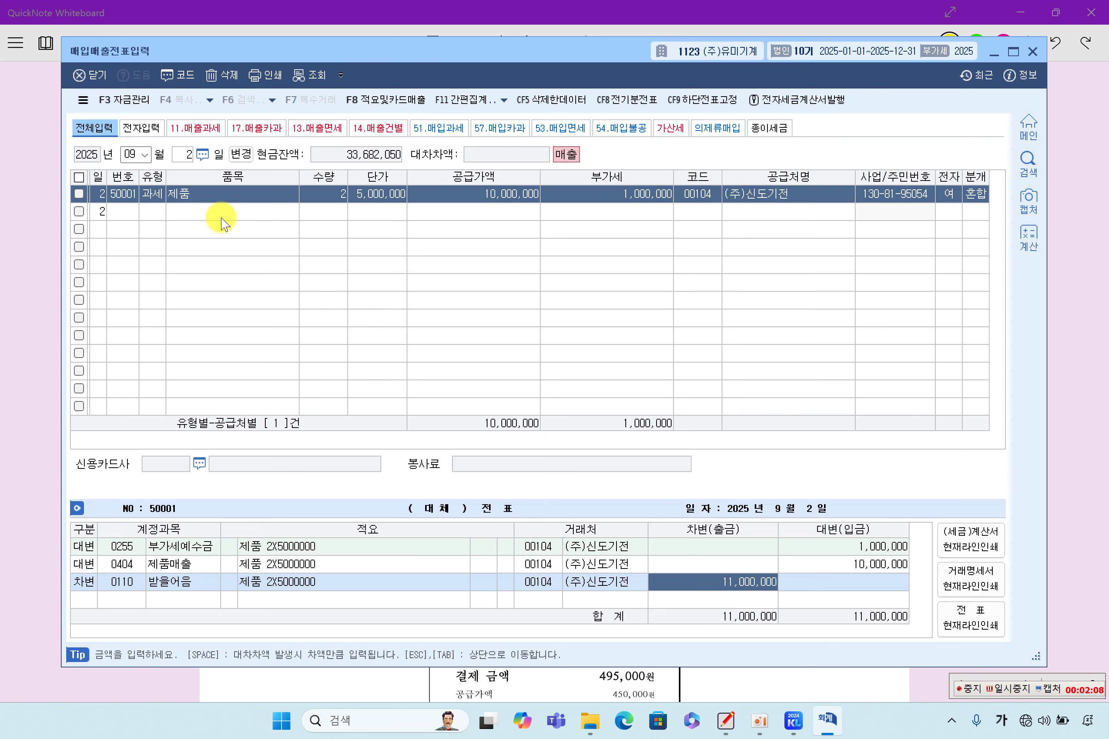
text(8,000,00)
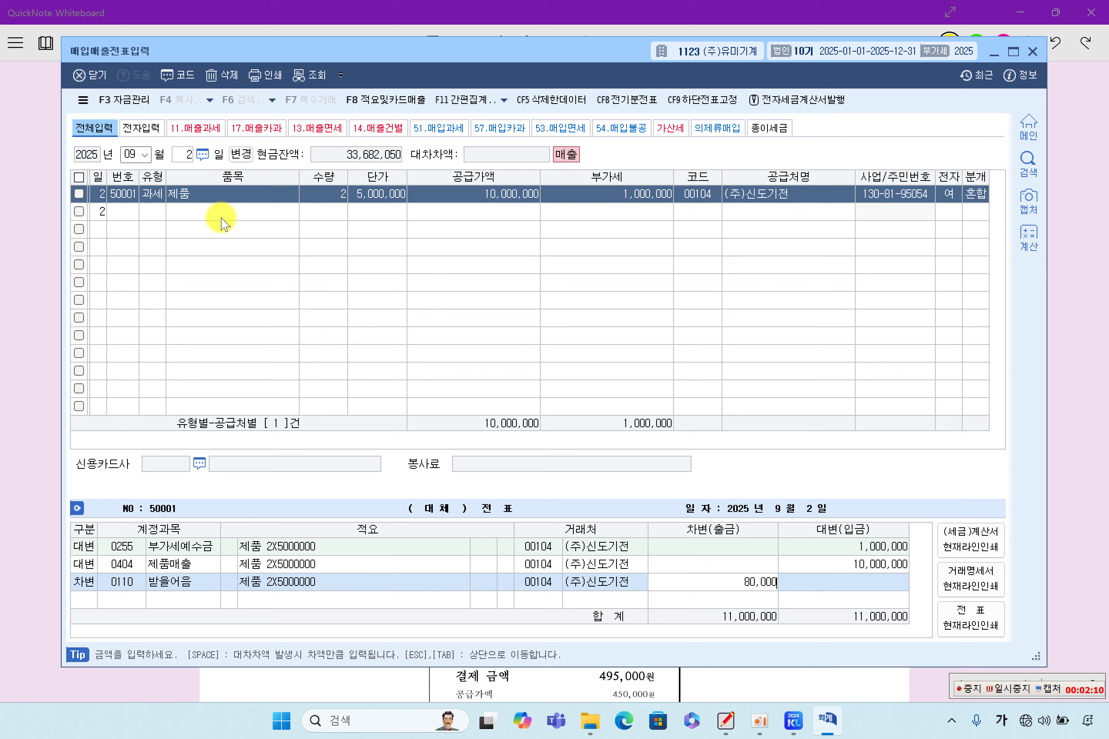
text(0)
key(Return)
Add a debit line for account 0108 외상매출금 with 3,000,000 and complete the voucher
text(3)
key(Return)
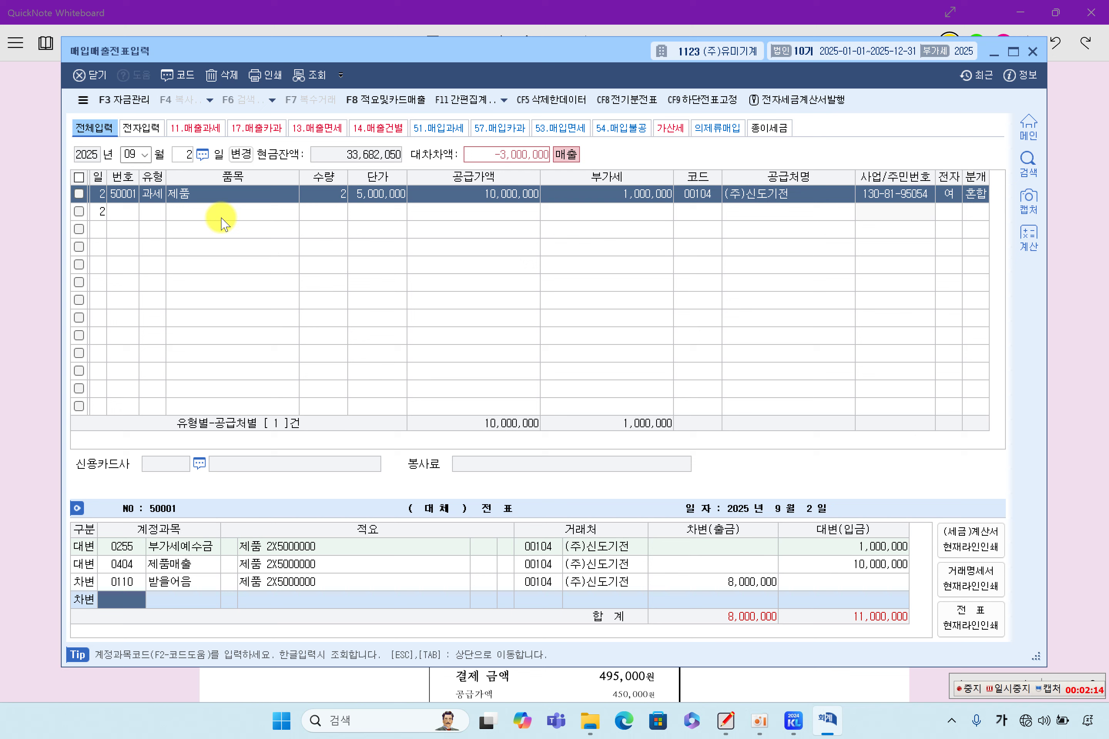
text(108)
key(Return)
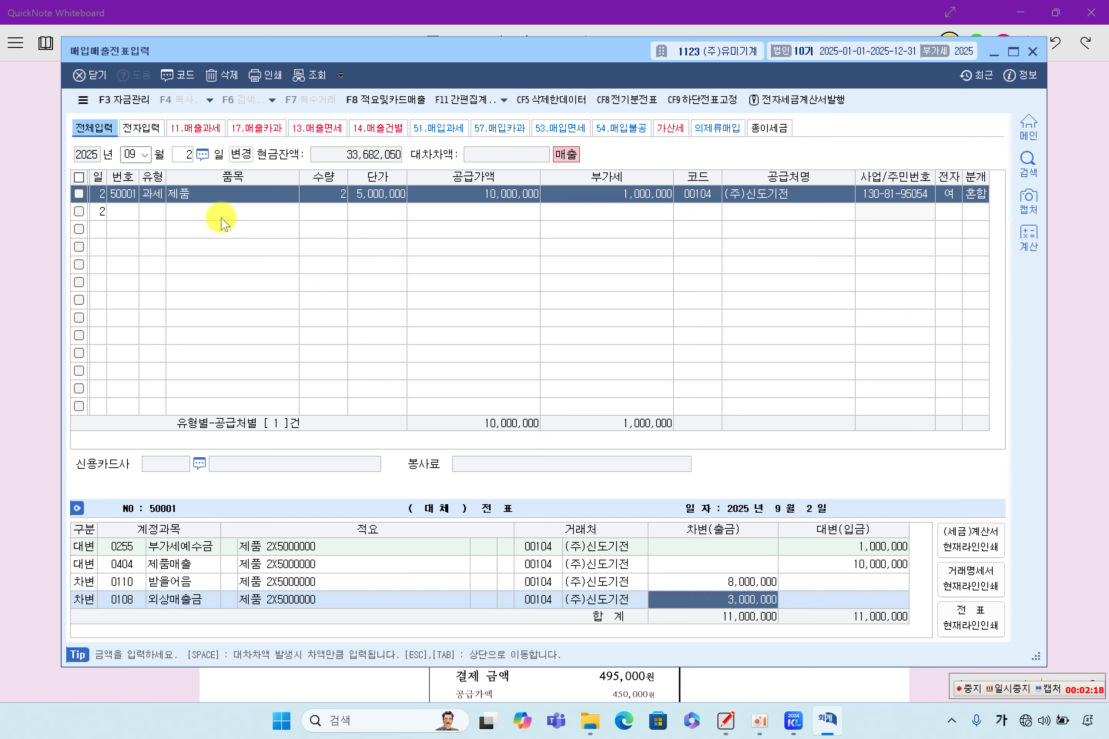
key(Return)
Return to the 제품 voucher and review the debit amounts of its 받을어음 and 외상매출금 lines
key(Up)
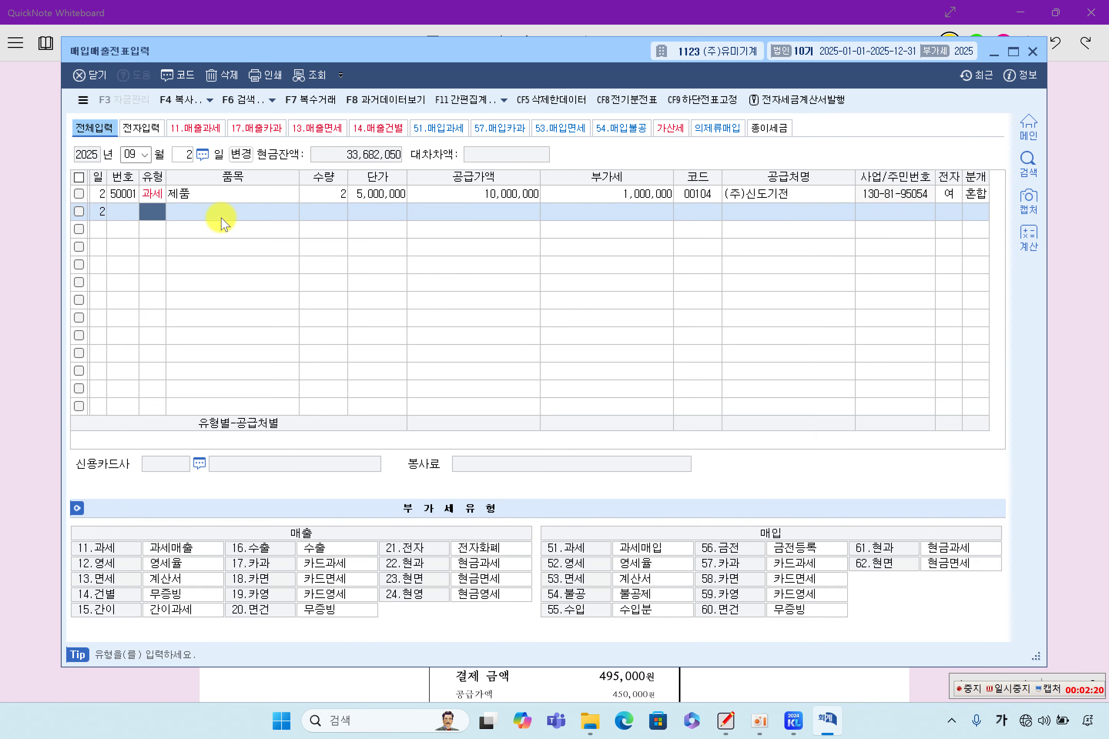
key(Return)
key(Return)
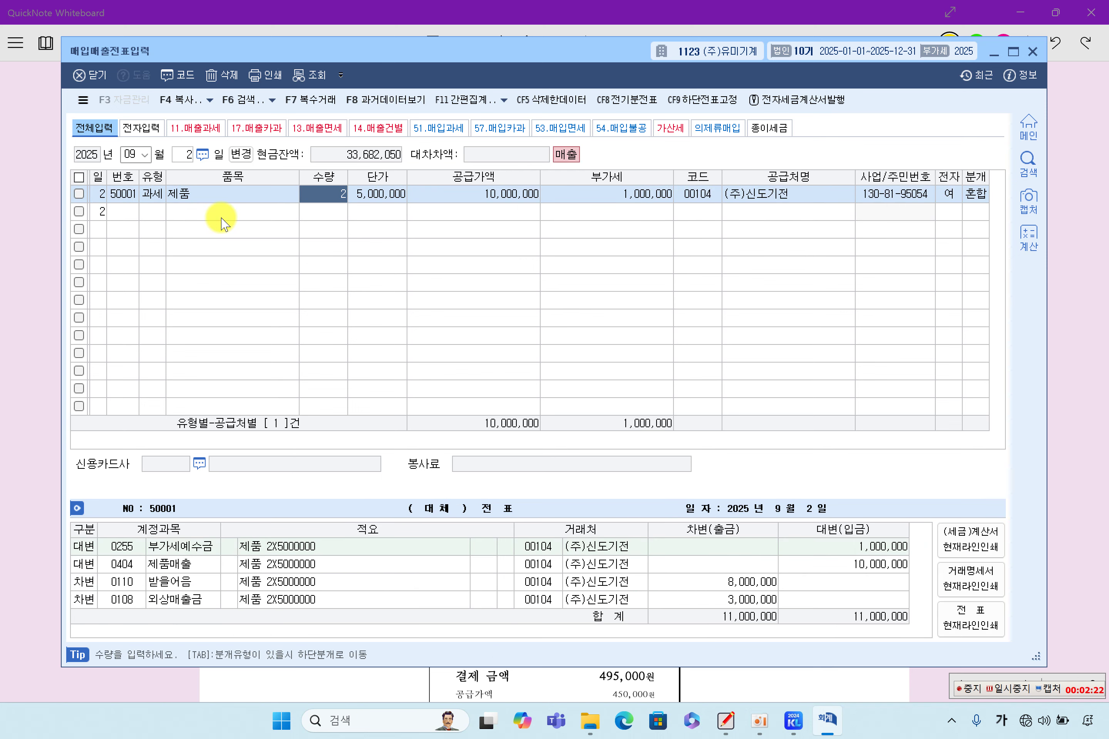
click(722, 583)
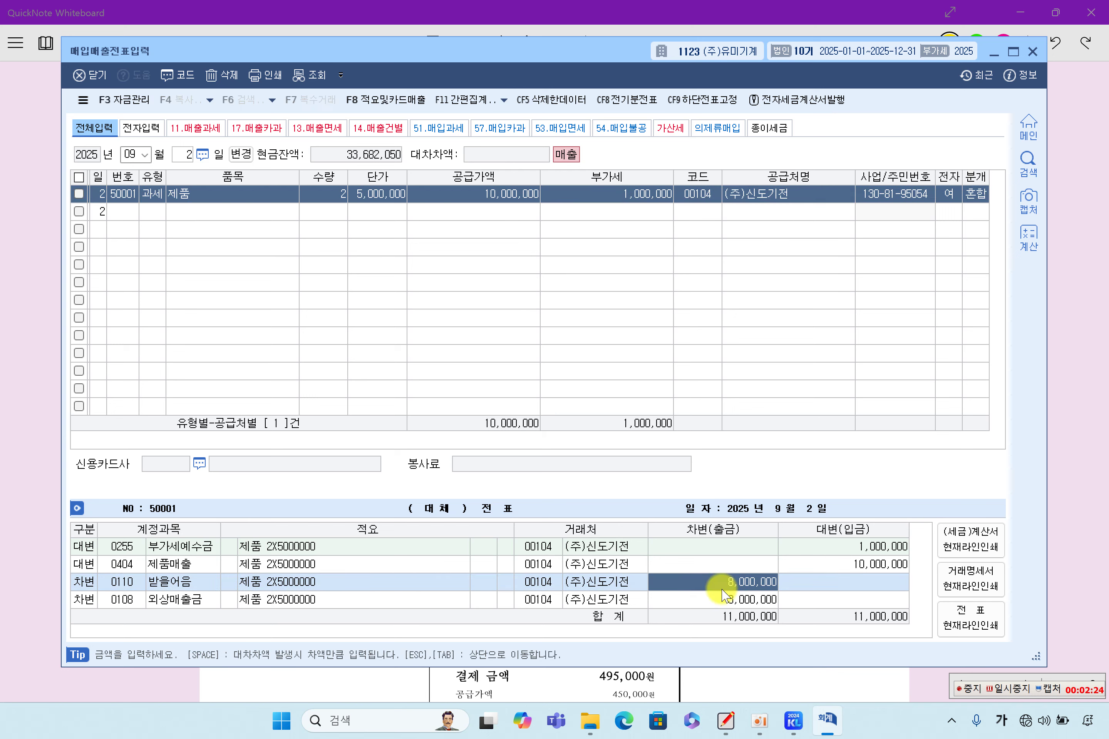
click(726, 601)
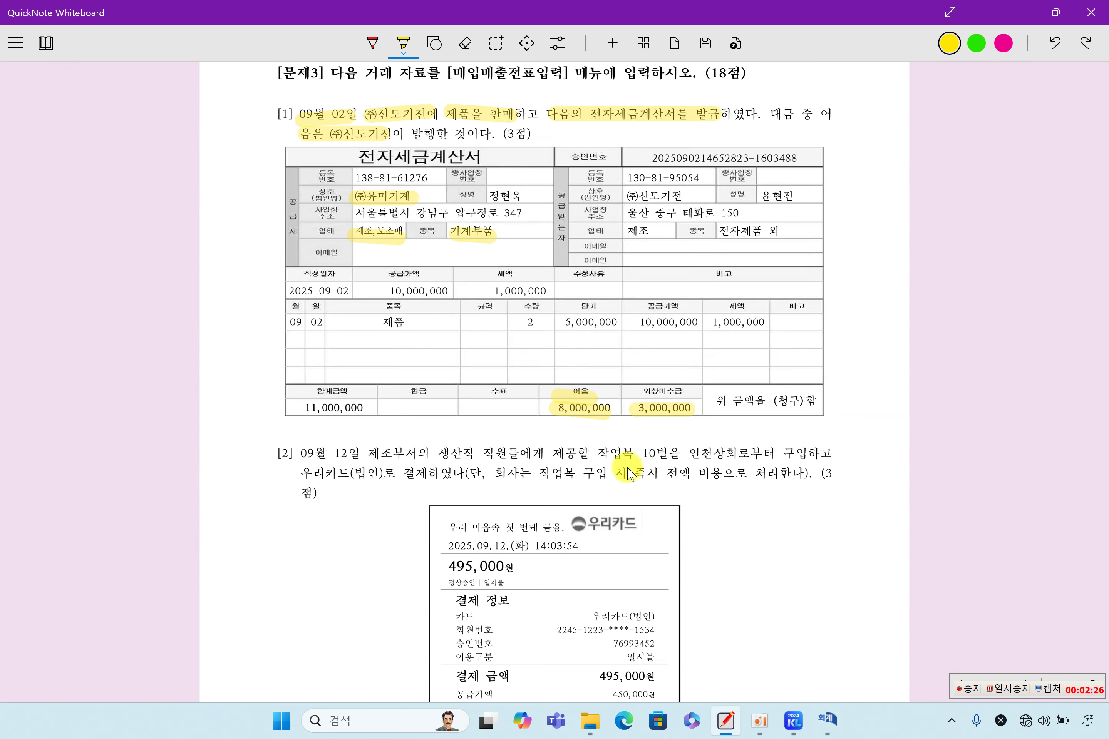
Switch back to QuickNote Whiteboard and view problem [2] with its 우리카드 receipt
click(758, 680)
scroll(622, 448, down, 6)
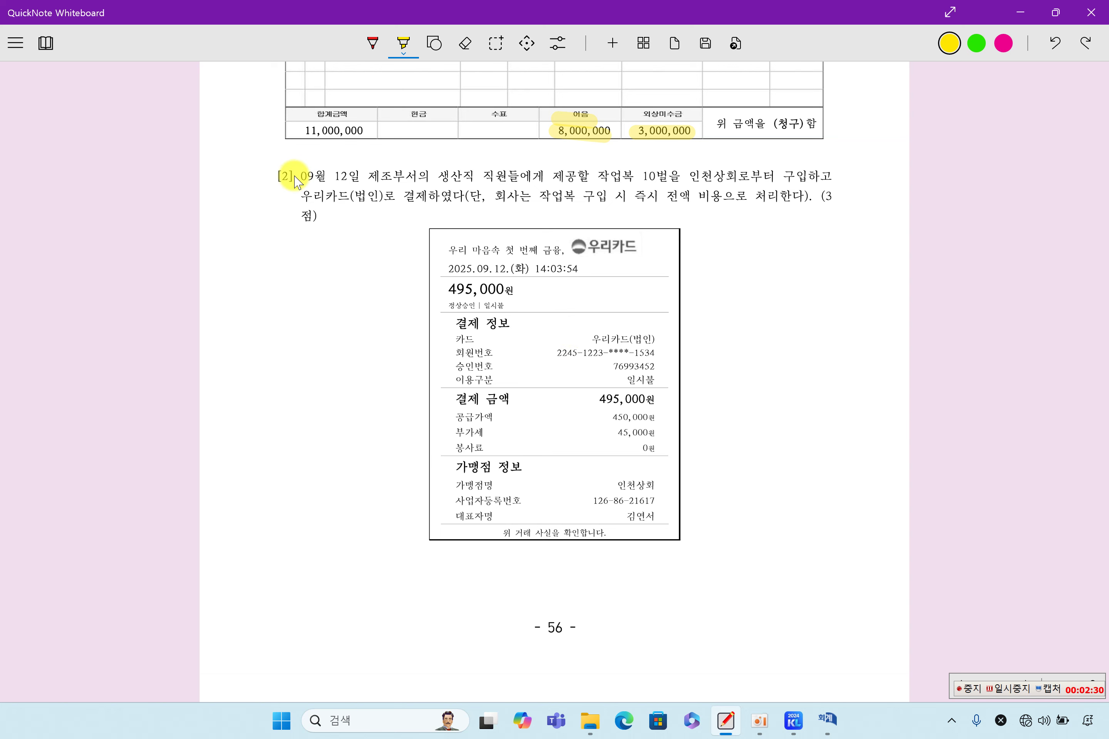
Highlight the date, production staff, work clothes, supplier, card payment and immediate-expense wording in problem [2], plus the receipt's 우리카드 logo
drag(289, 176, 368, 178)
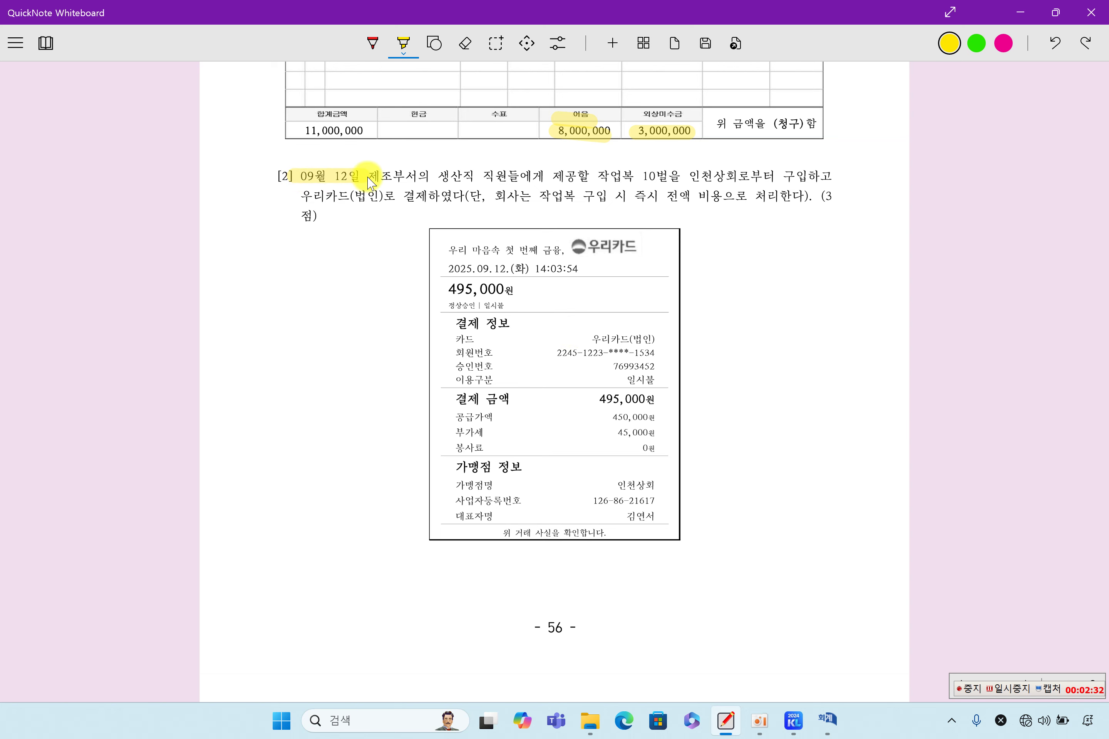
drag(591, 178, 800, 183)
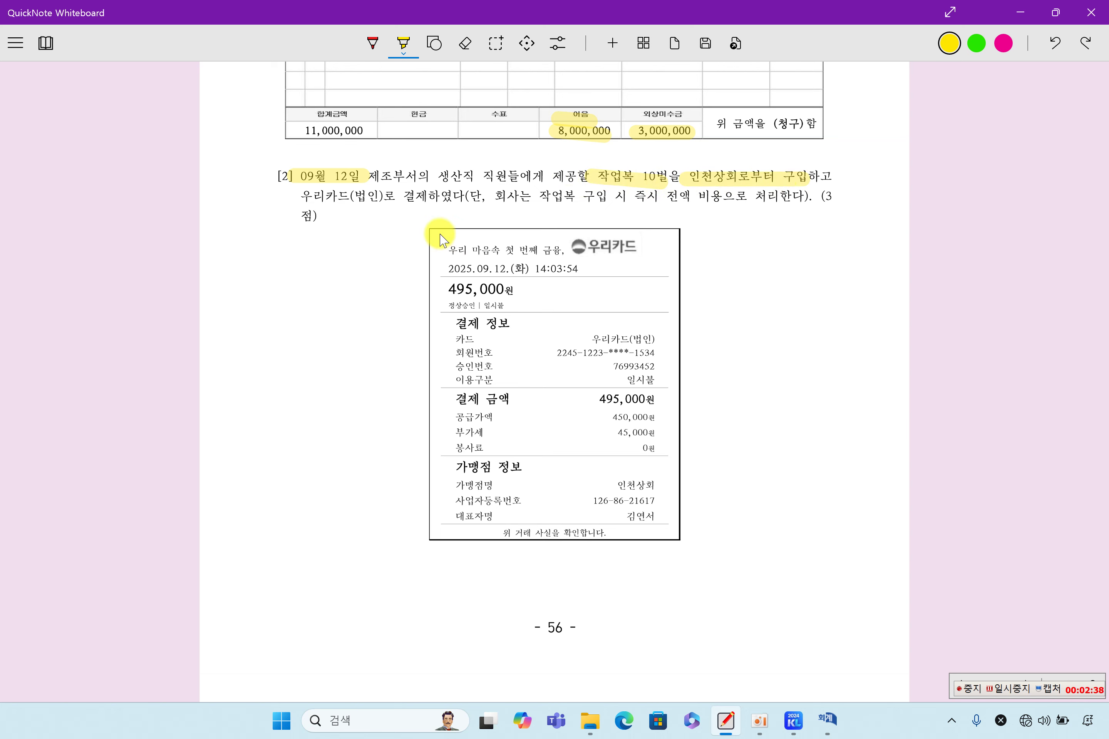
drag(295, 195, 459, 199)
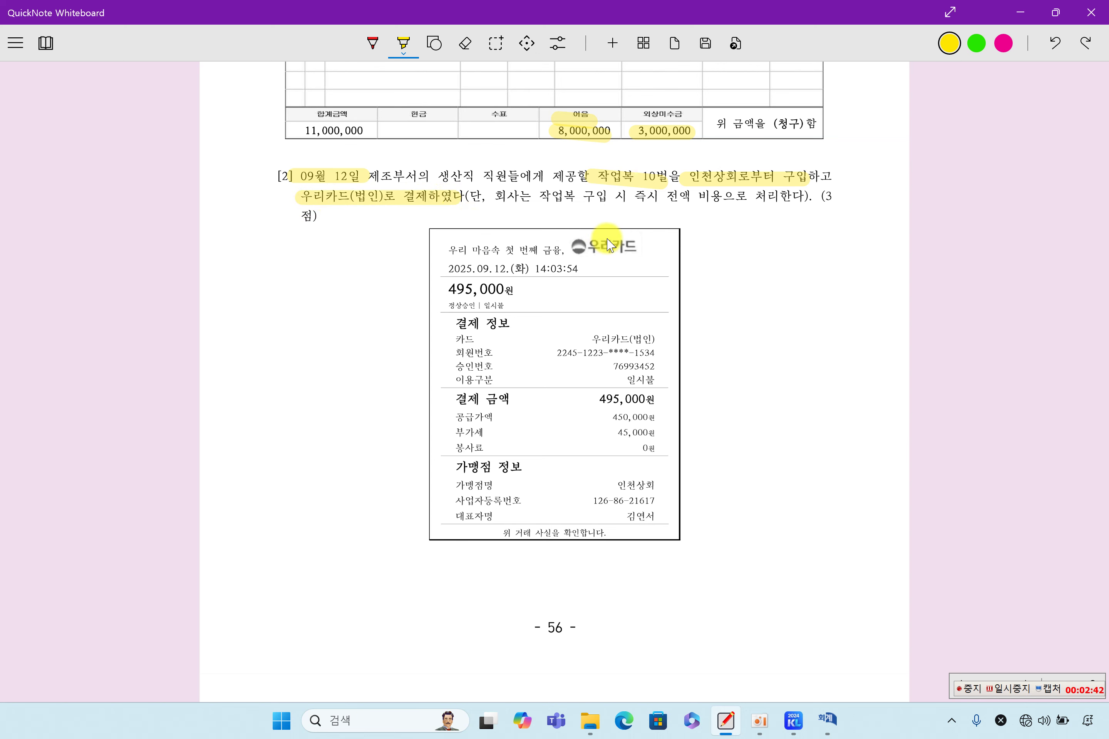
drag(636, 196, 717, 205)
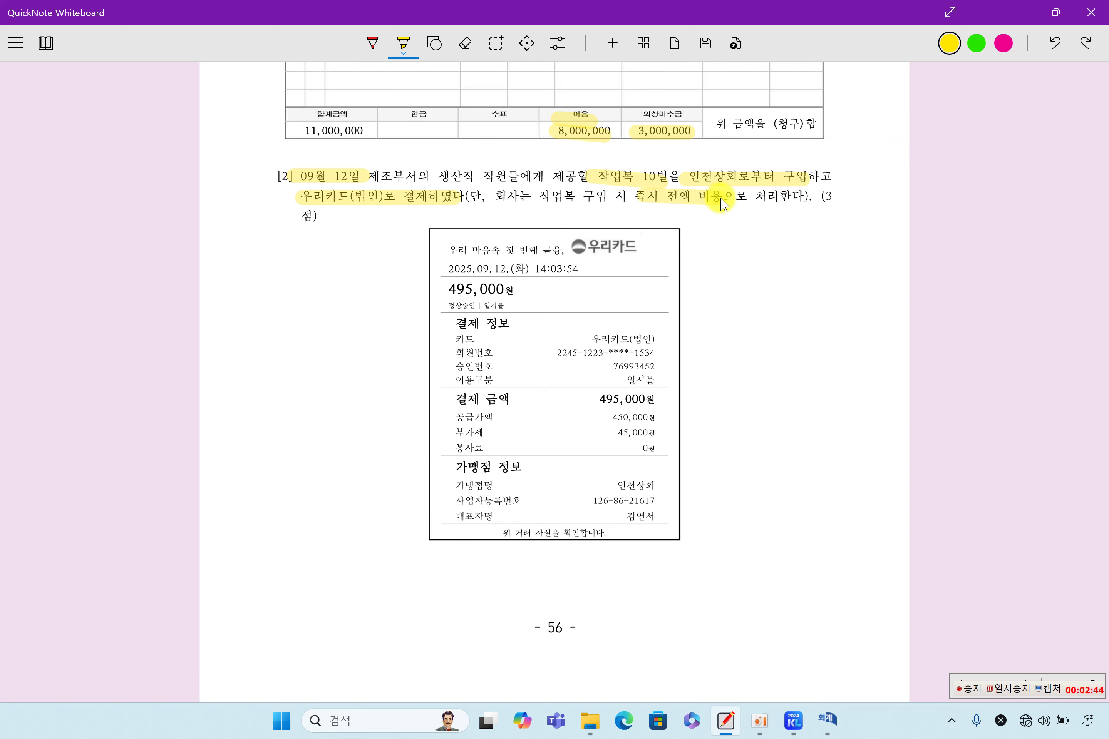
drag(547, 199, 620, 201)
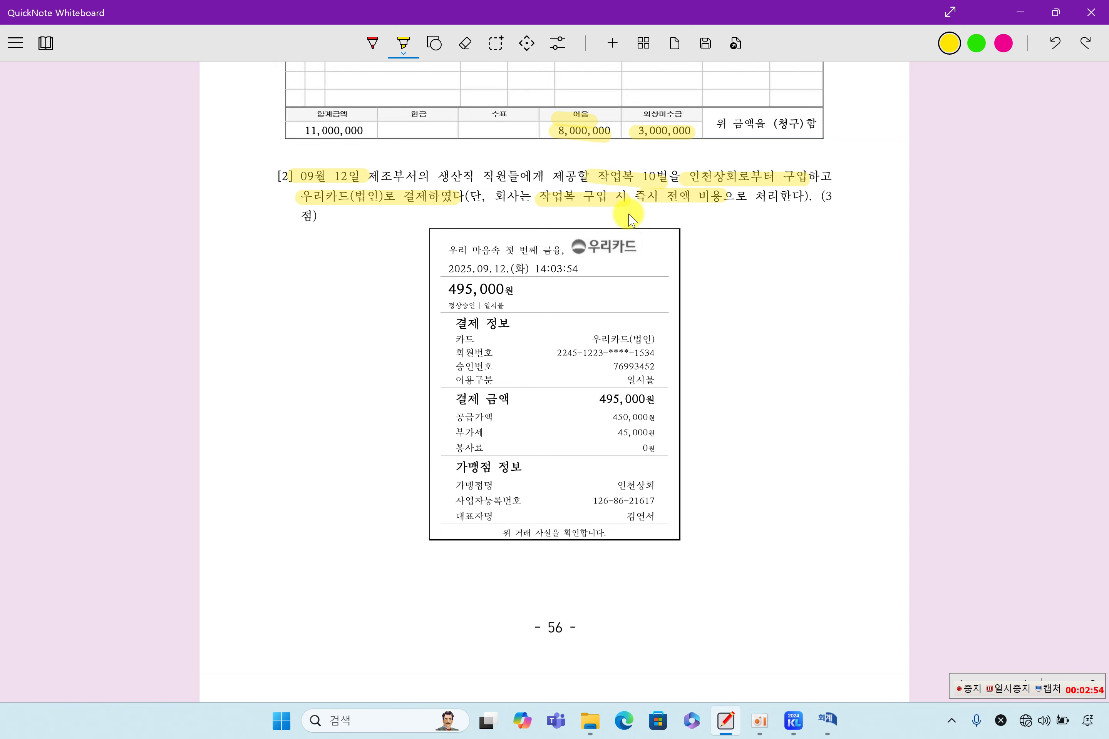
drag(577, 248, 639, 247)
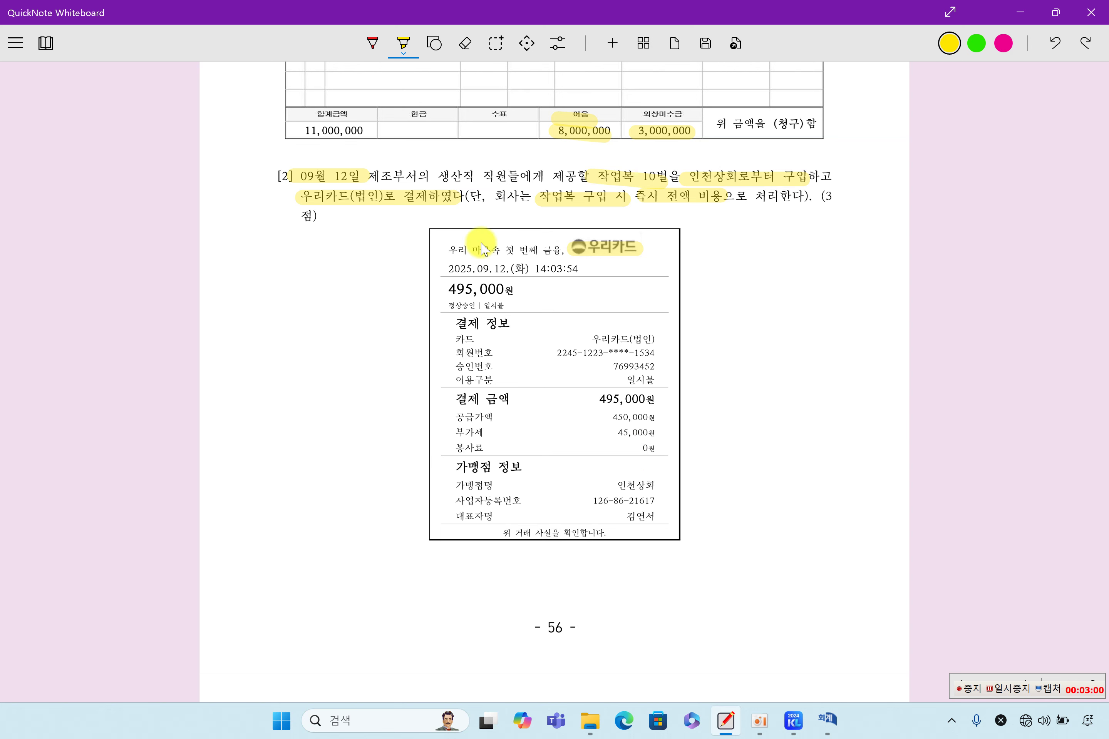
drag(379, 178, 507, 178)
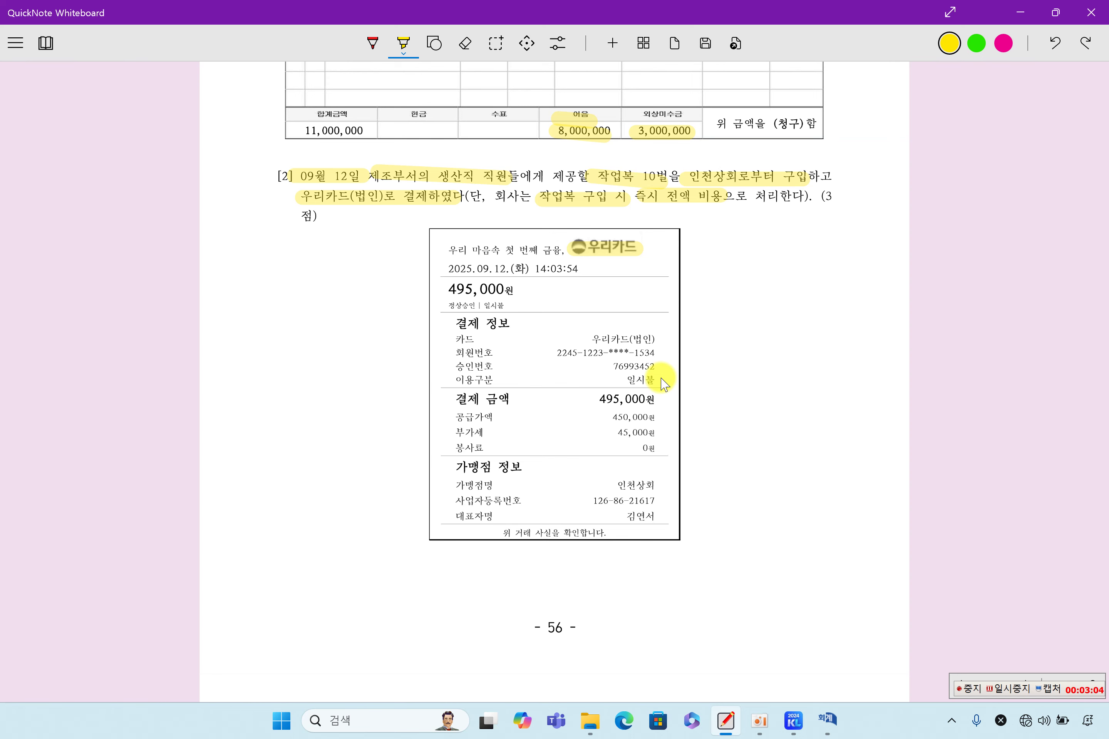
Switch to 매입매출전표입력, set the date to September 12 and choose the purchase type 57.카과
click(830, 721)
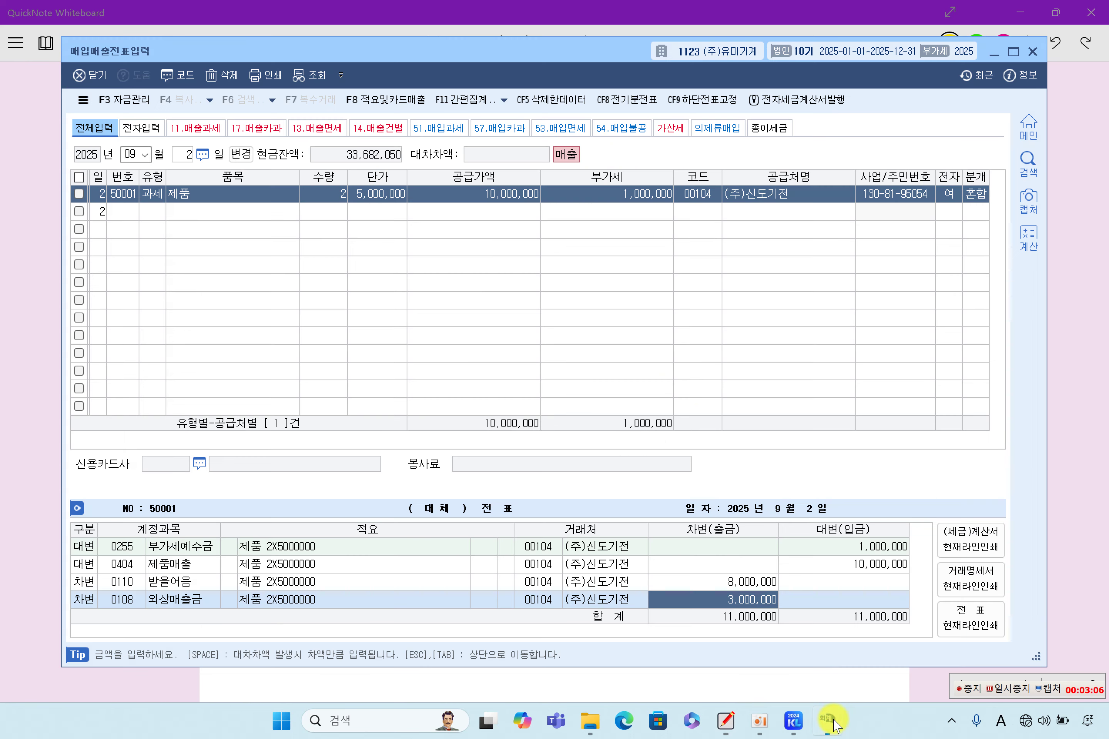
click(129, 155)
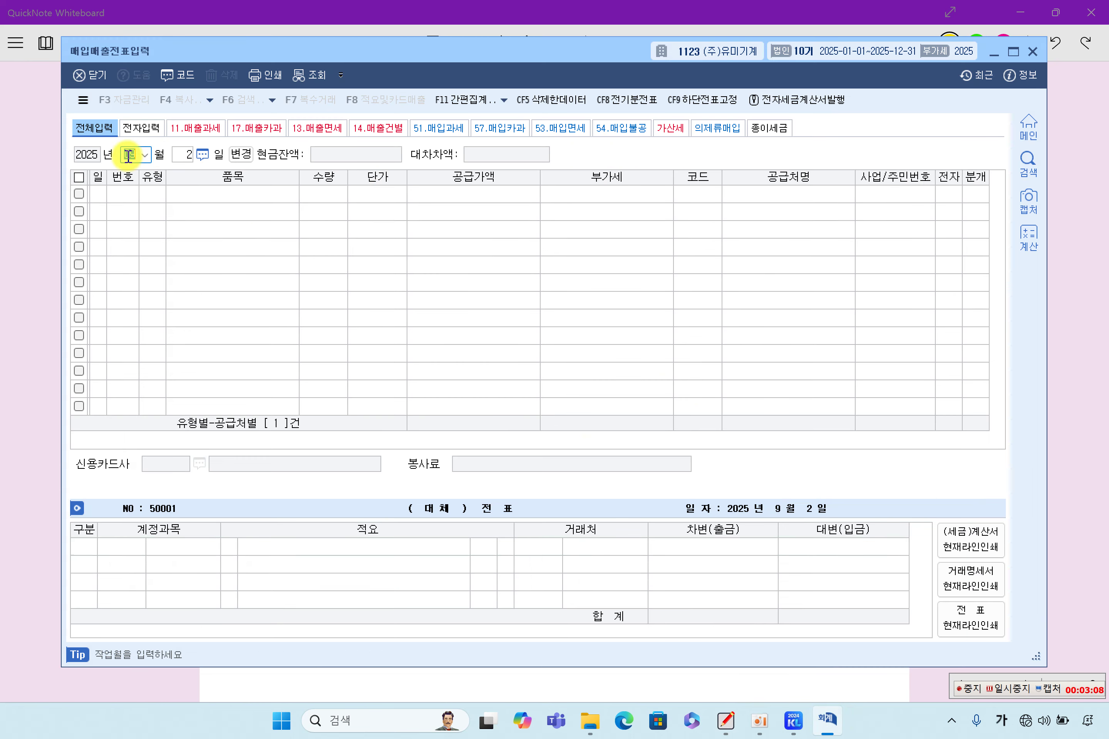
key(Return)
text(12)
key(Return)
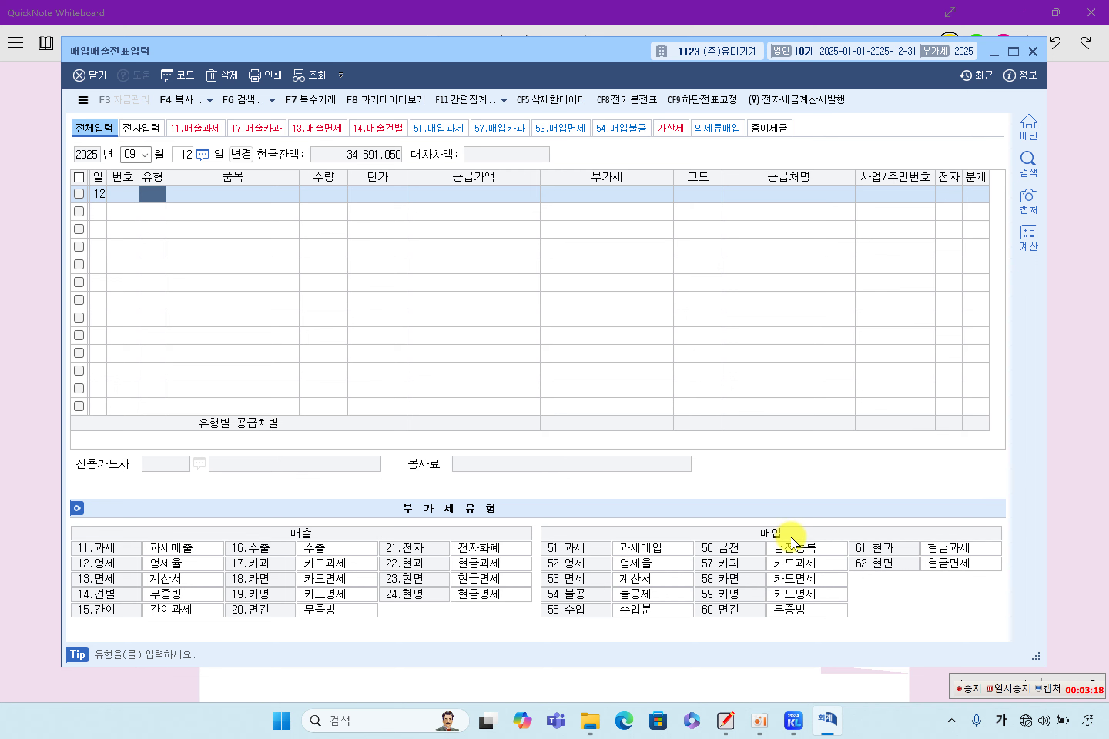
click(728, 568)
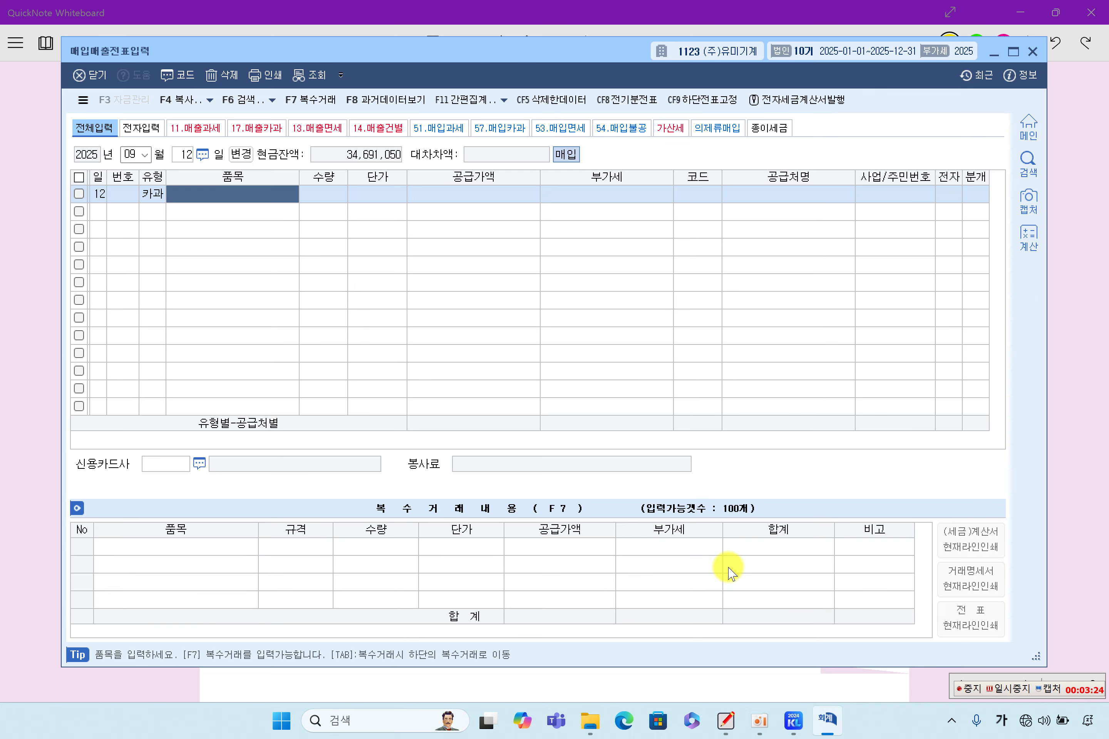
Enter 작업복 as the item, leaving its quantity and unit price blank
text(직)
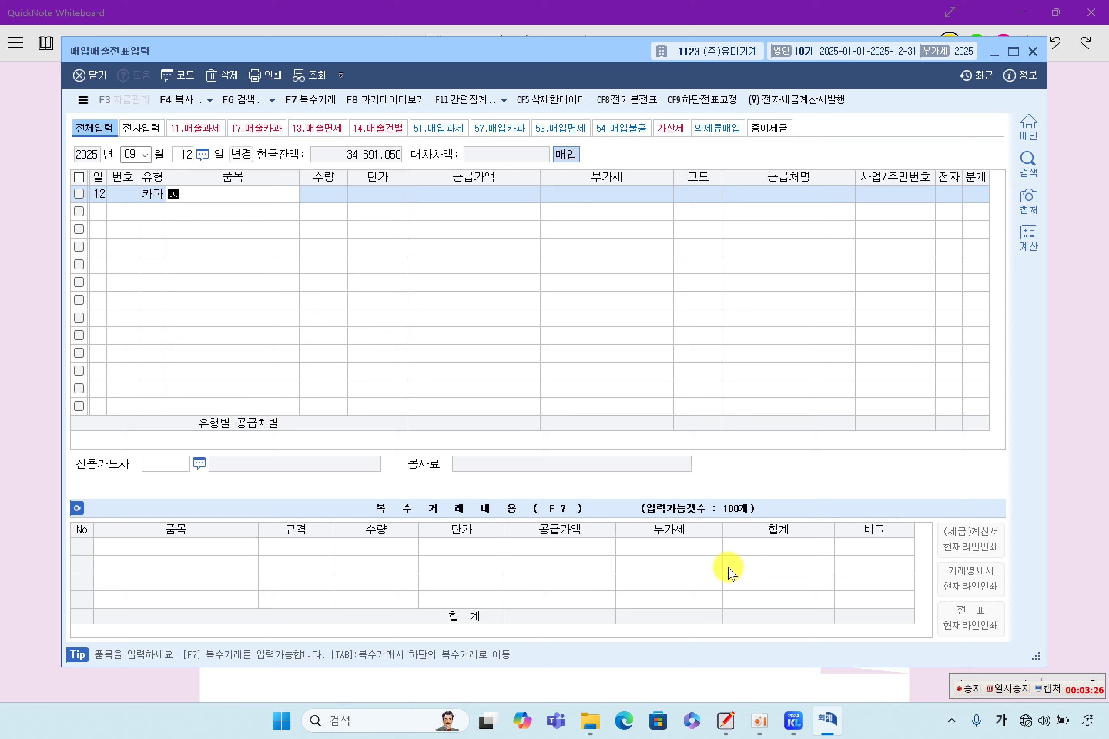
text(업)
text(복)
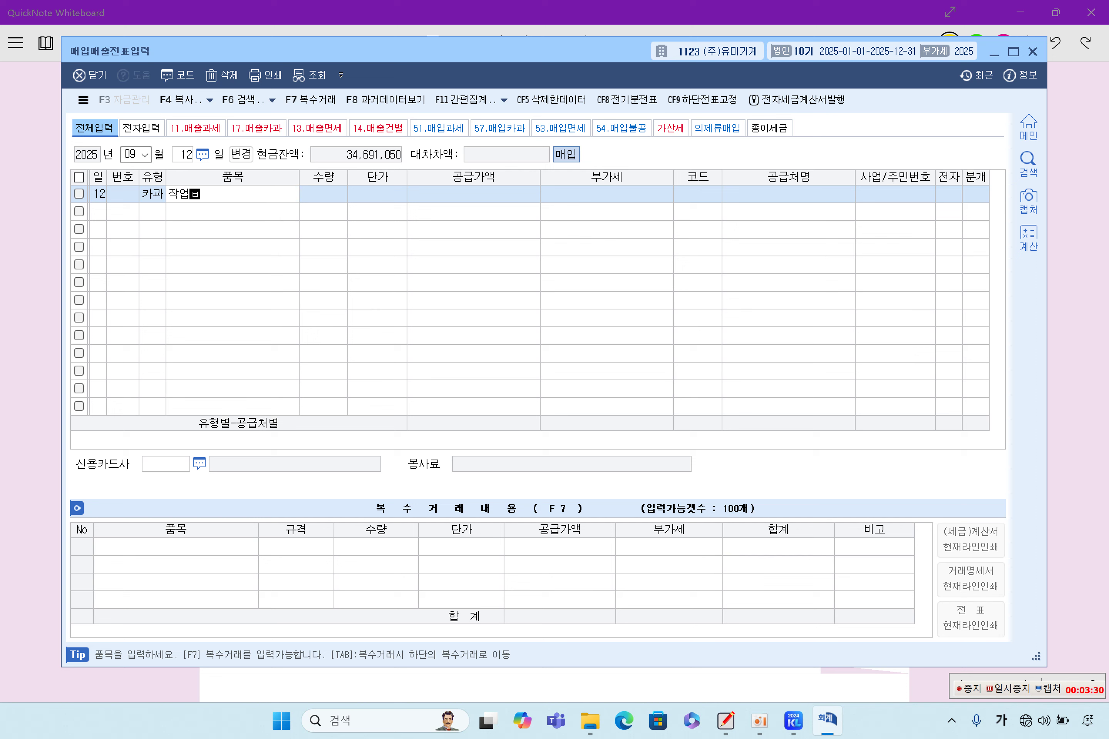
key(Return)
key(Return)
key(Return)
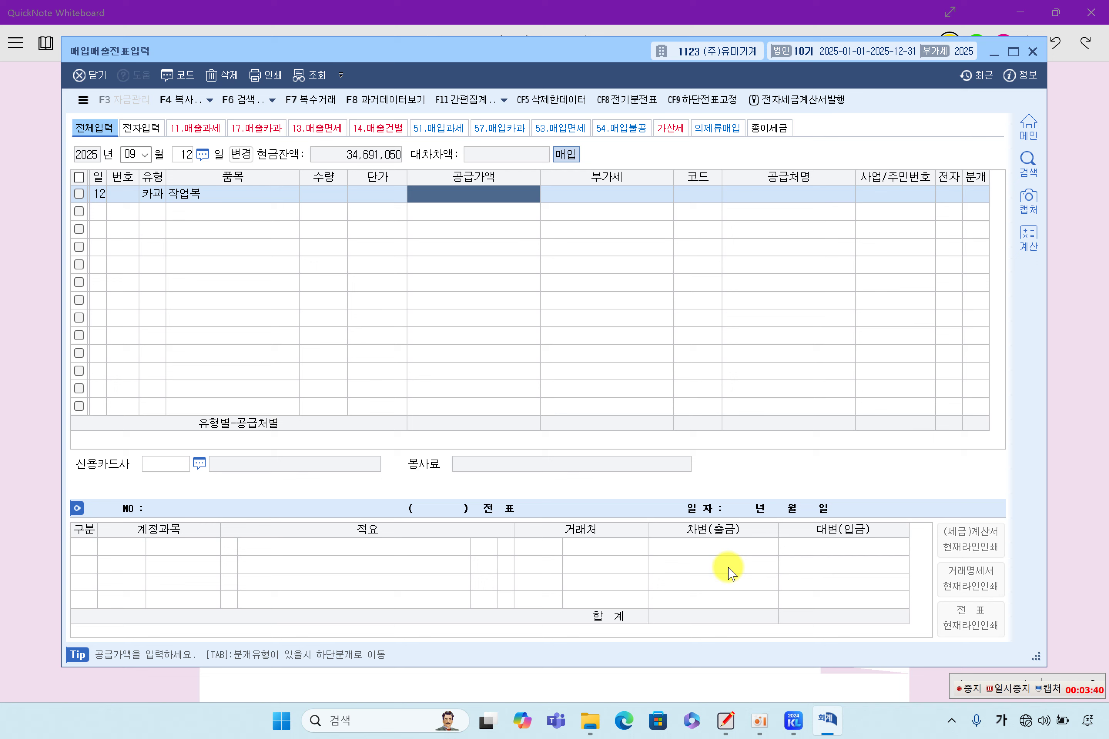
Set the supply amount of the 작업복 purchase to 450,000 and accept the calculated VAT
text(4)
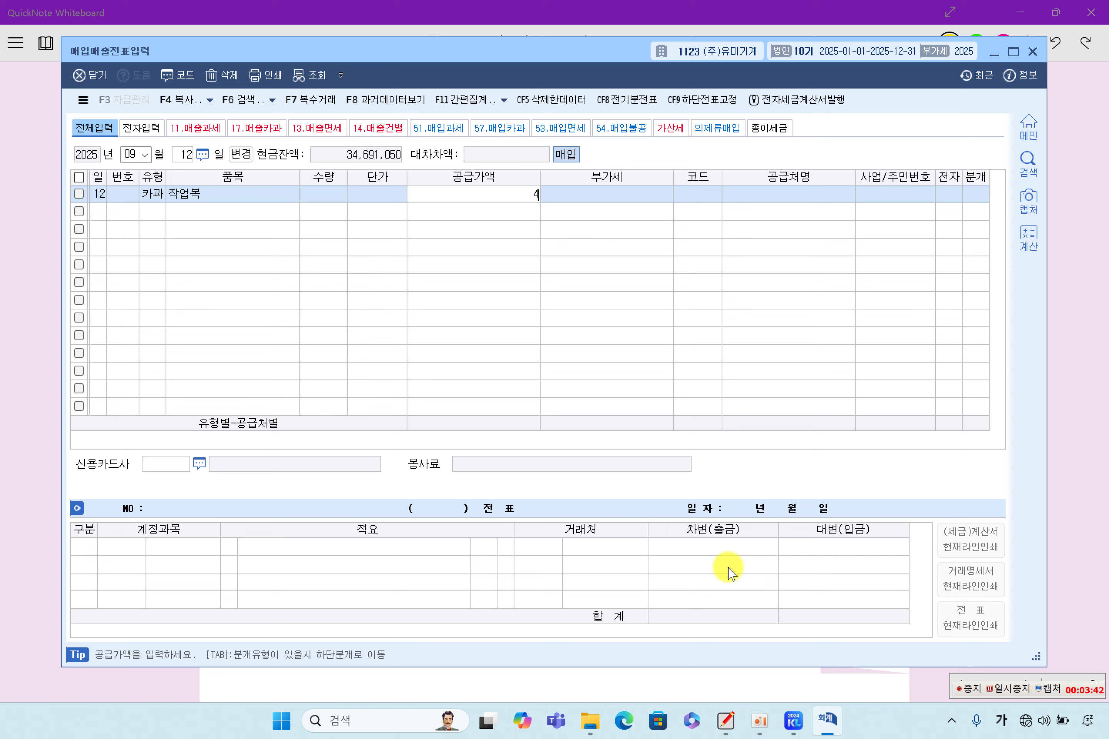
text(,950,000)
key(Left)
key(Left)
key(Left)
key(Left)
key(Left)
key(BackSpace)
key(Return)
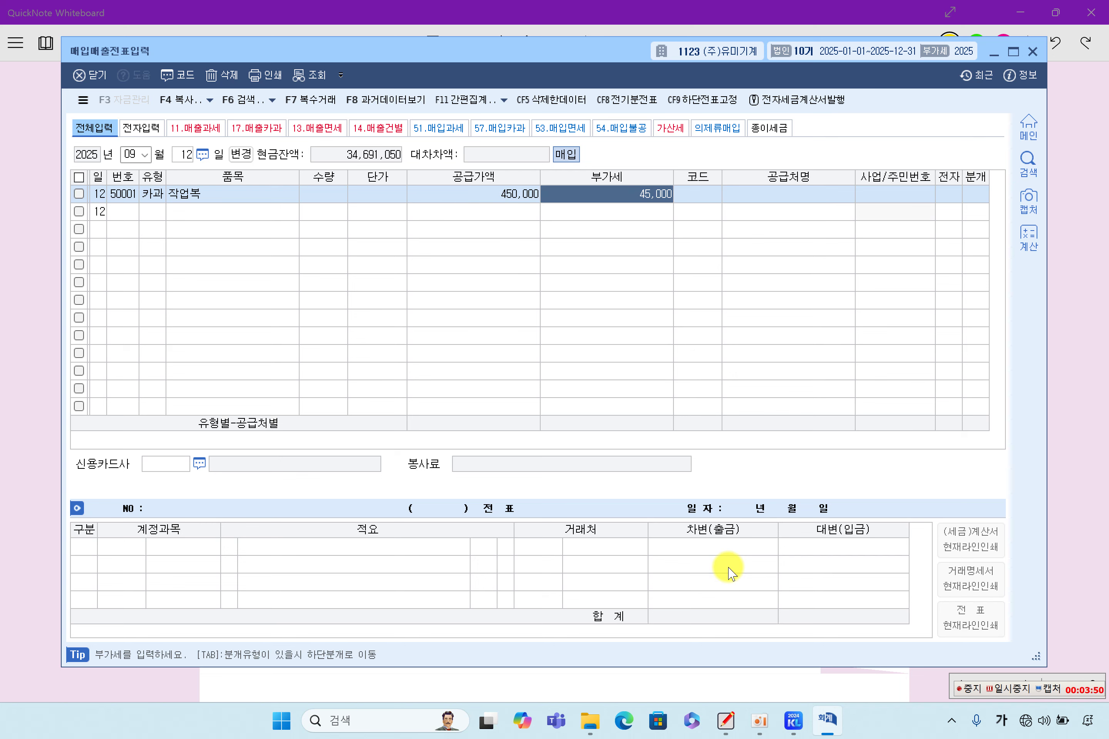
key(Return)
Look up the supplier by 인천 and select 인천상회 (code 00108) for the purchase
key(F2)
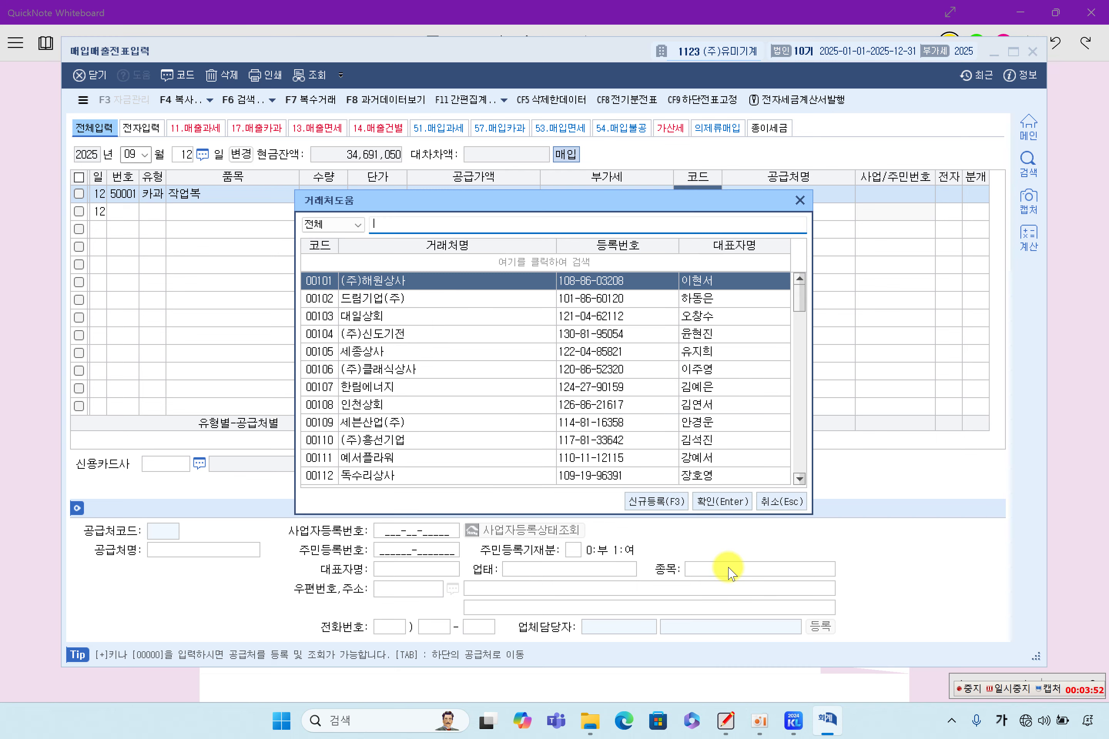
text(인)
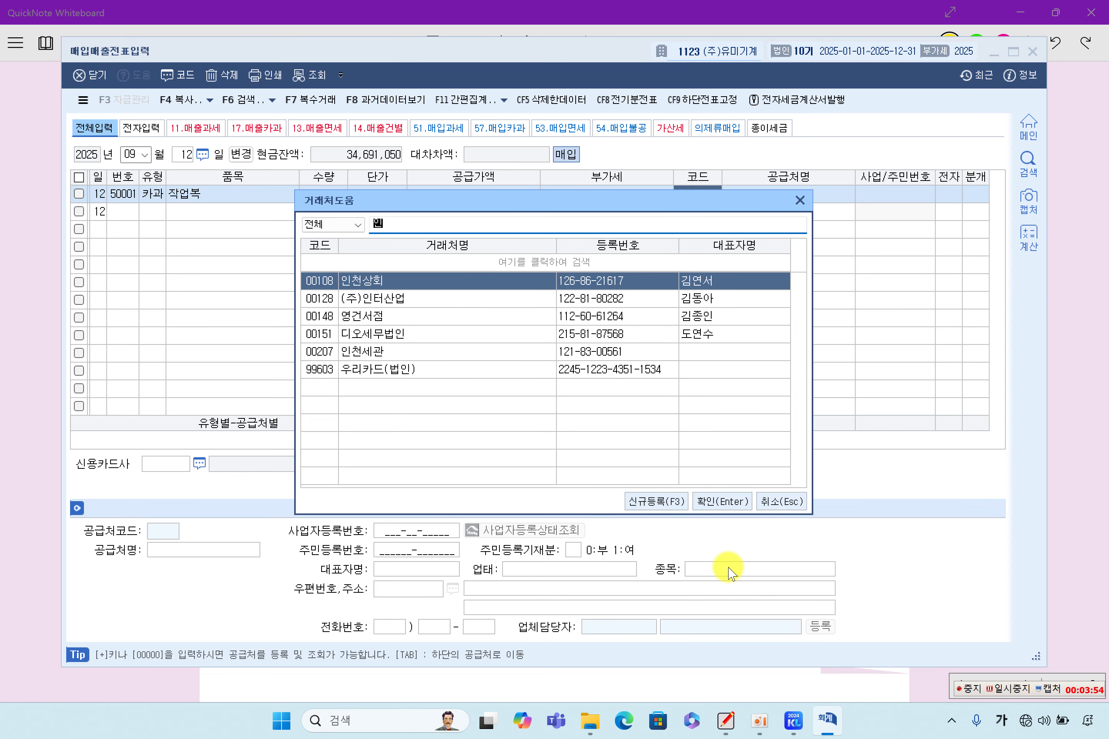
text(ㅊㅓㄴ)
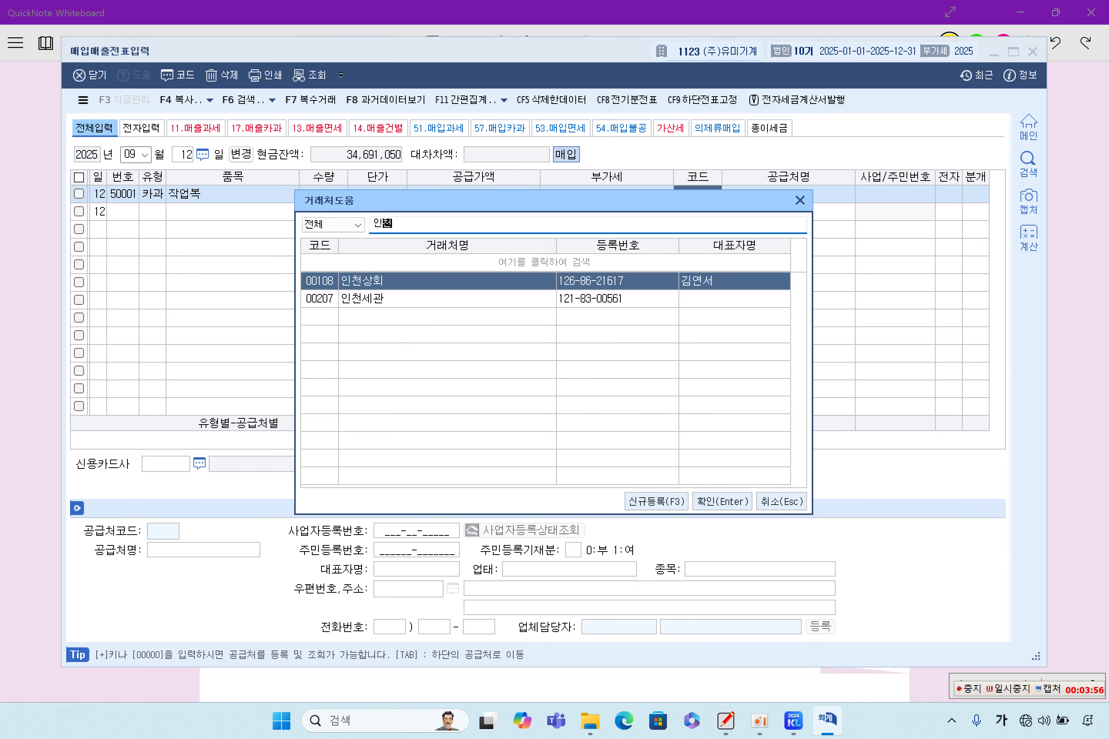
key(Return)
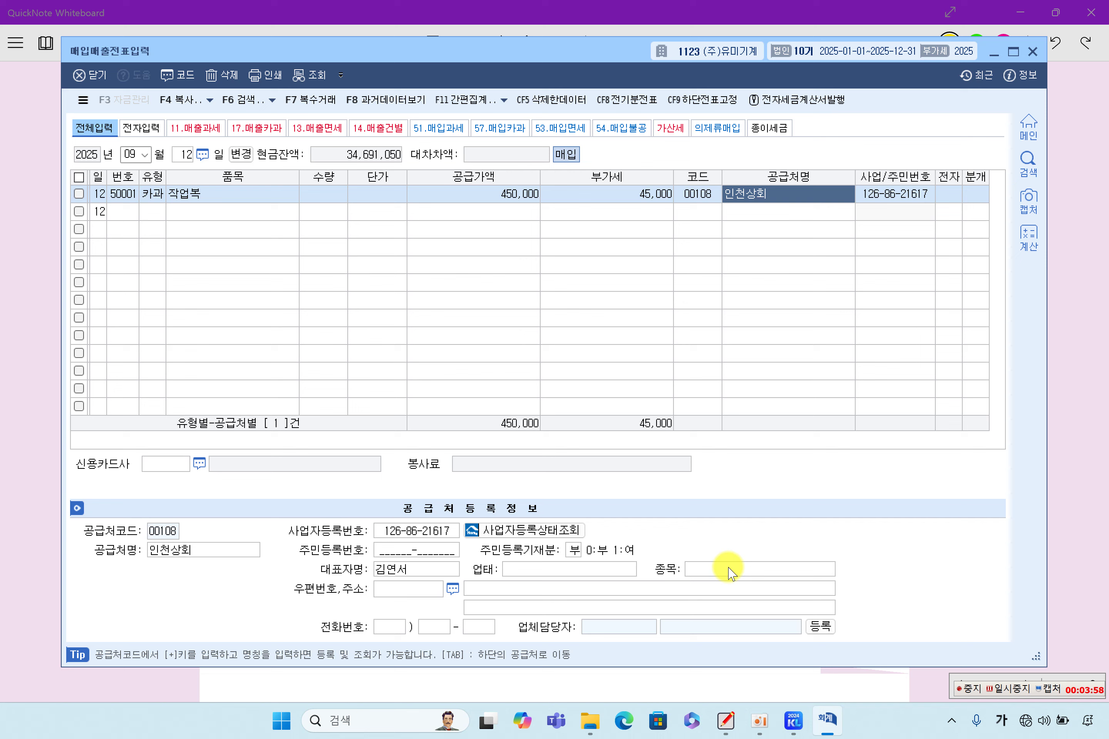
Choose 우리카드(법인) as the credit card company and set the journal type to 카드
key(F2)
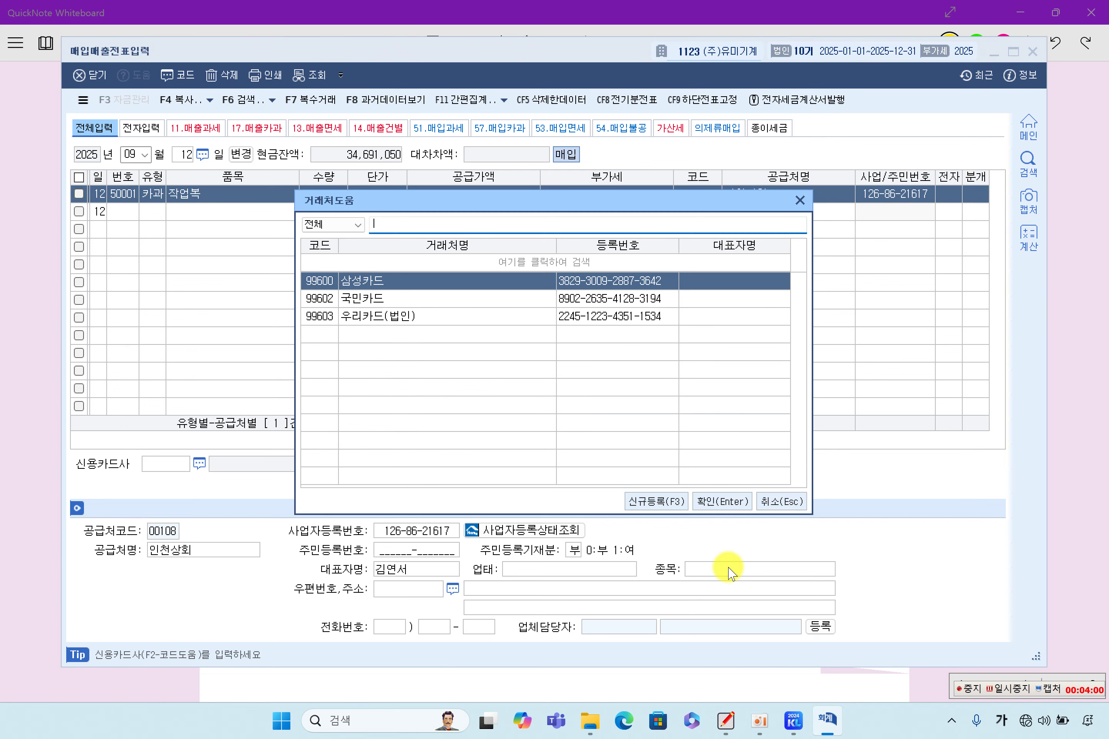
key(Down)
key(Down)
key(Return)
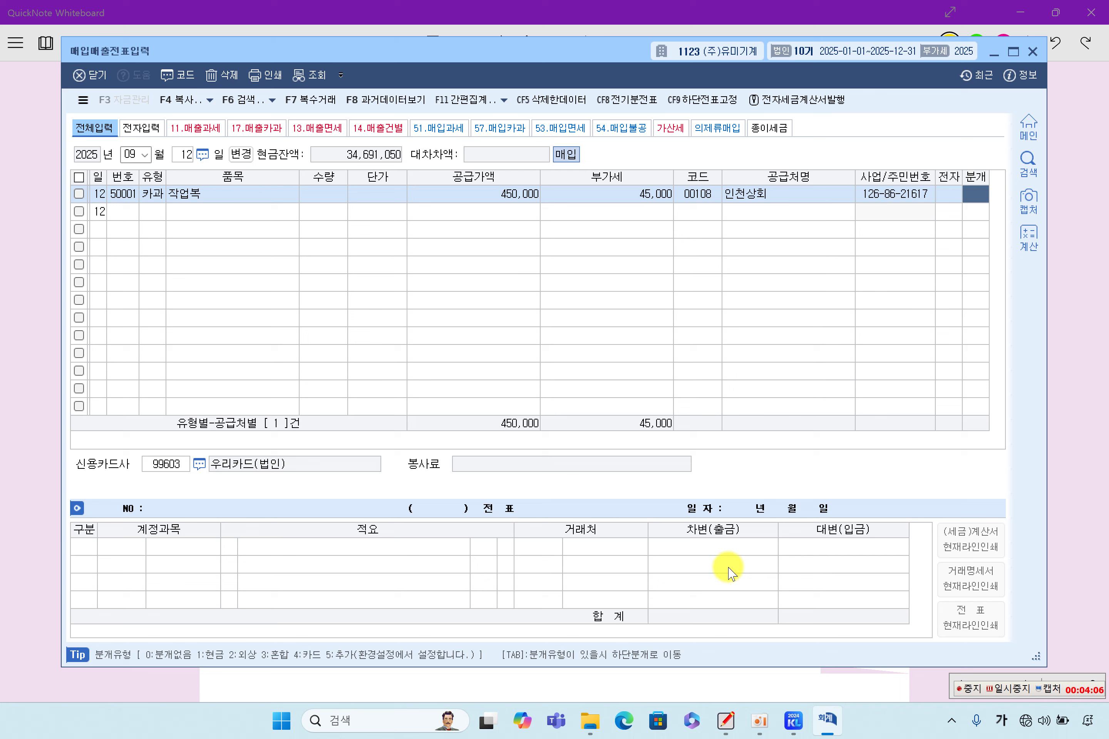
text(4)
key(Return)
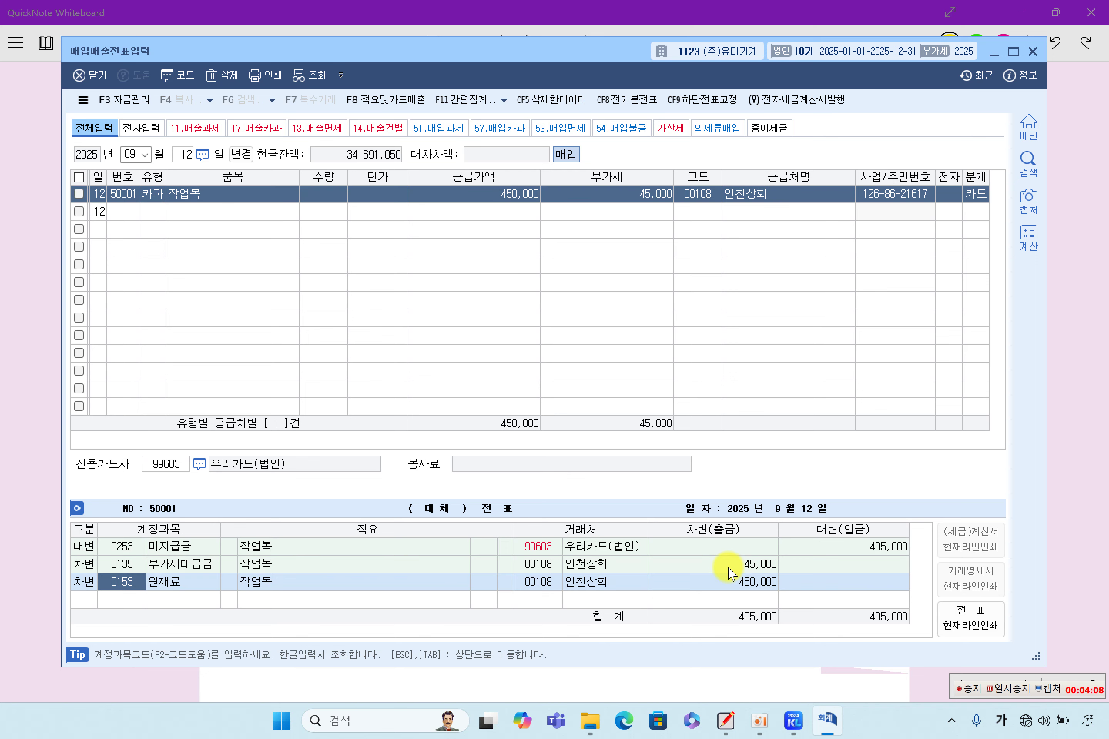
Review the journal lines, change the 원재료 debit line's account to 0511 복리후생비, and return to the voucher line
key(Up)
key(Up)
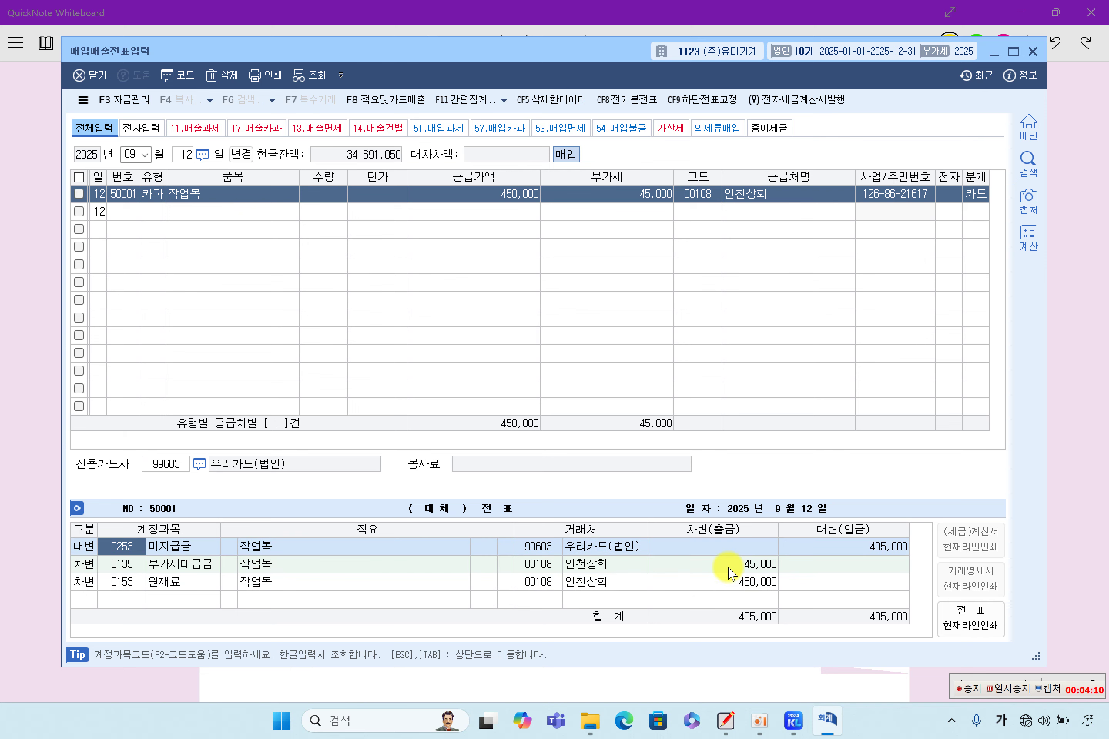
key(Down)
key(Down)
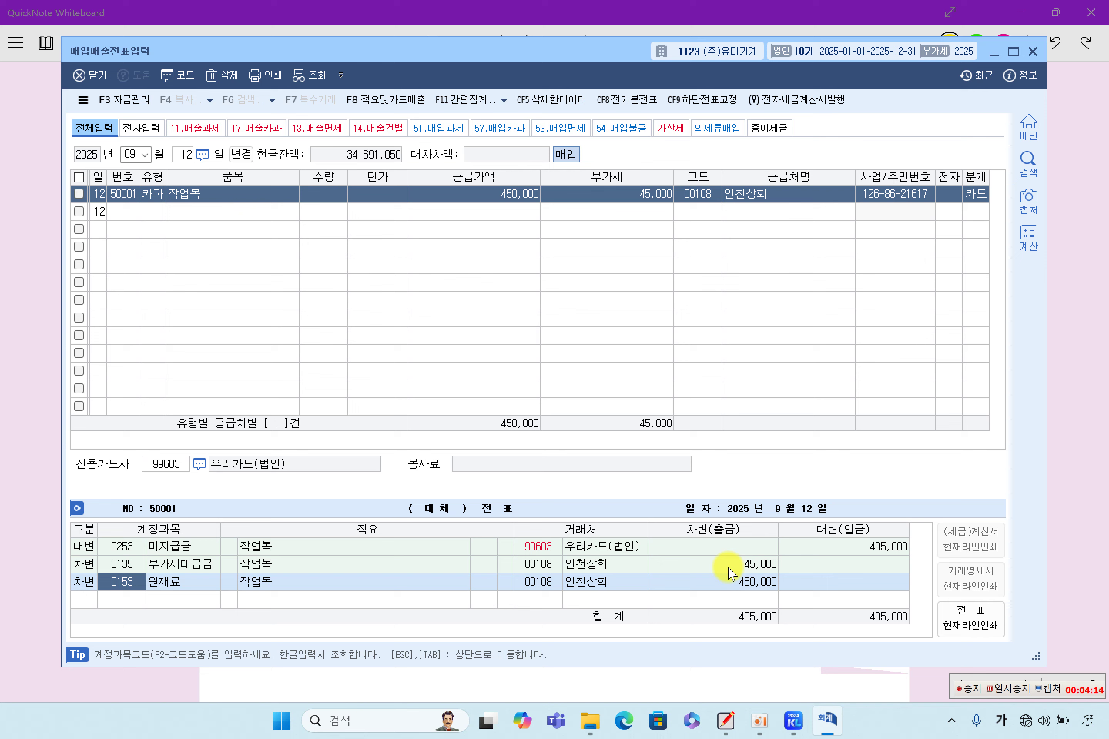
text(0511)
key(Return)
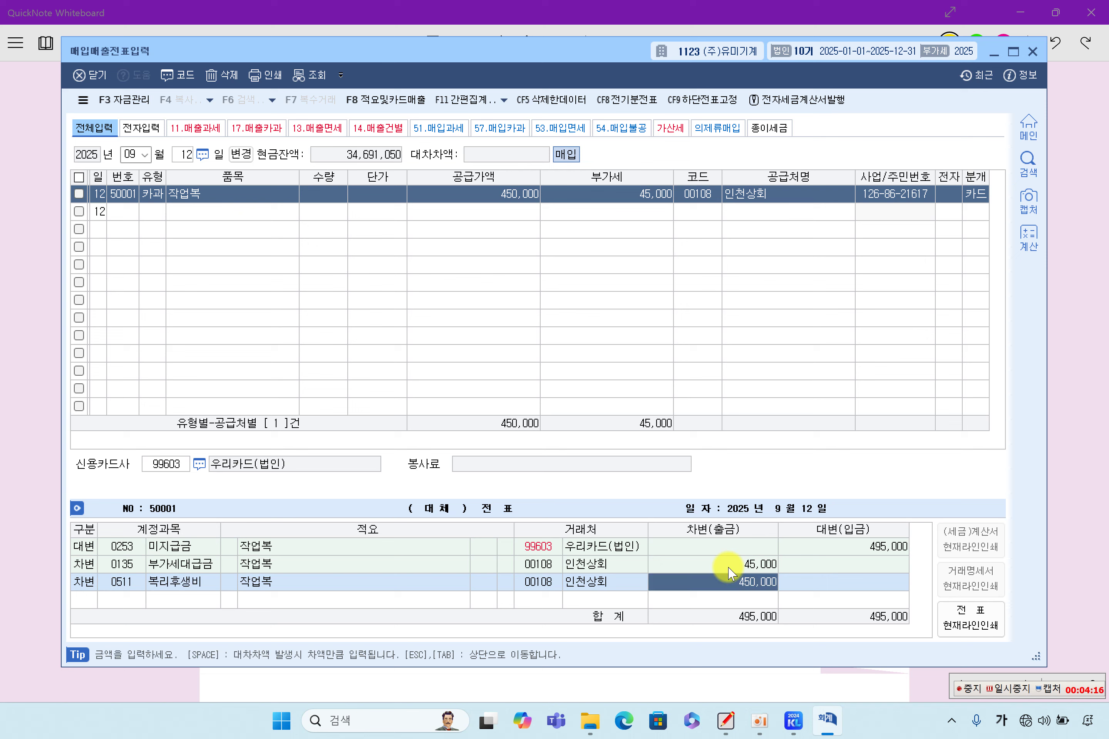
key(Escape)
key(Return)
key(Return)
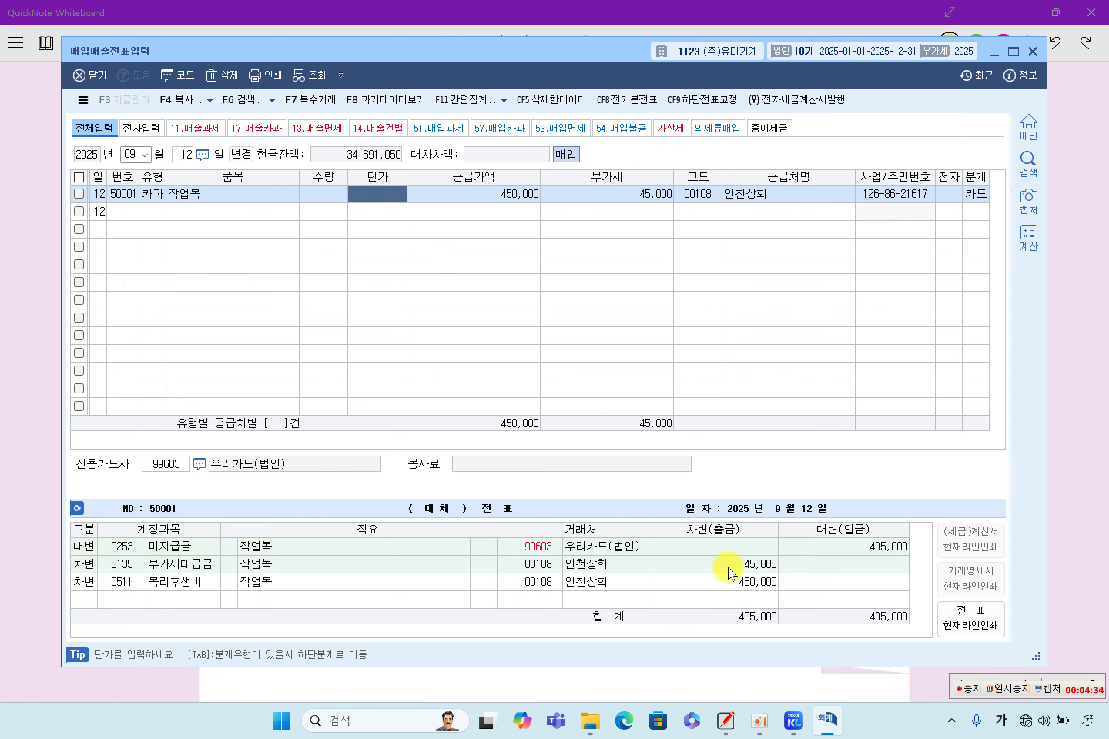
Switch to QuickNote Whiteboard and highlight problem [3]'s quantity, unit price, direct export, deposit transfer, shipping date and exchange rate
click(1017, 688)
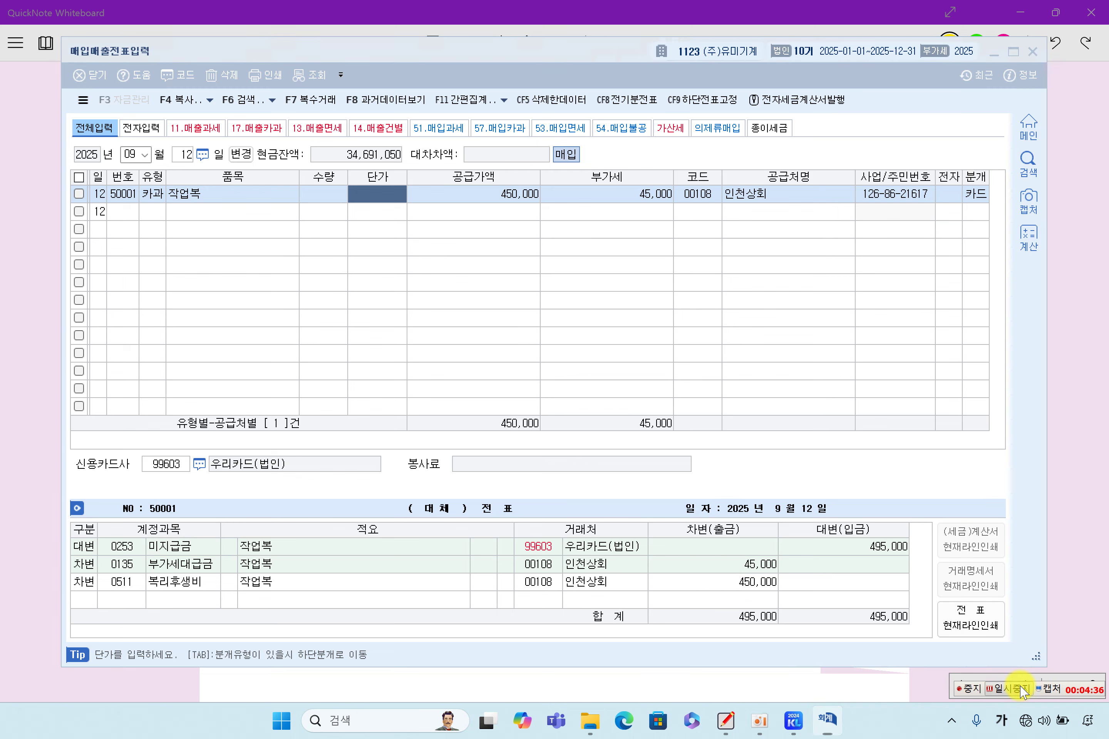
click(1073, 470)
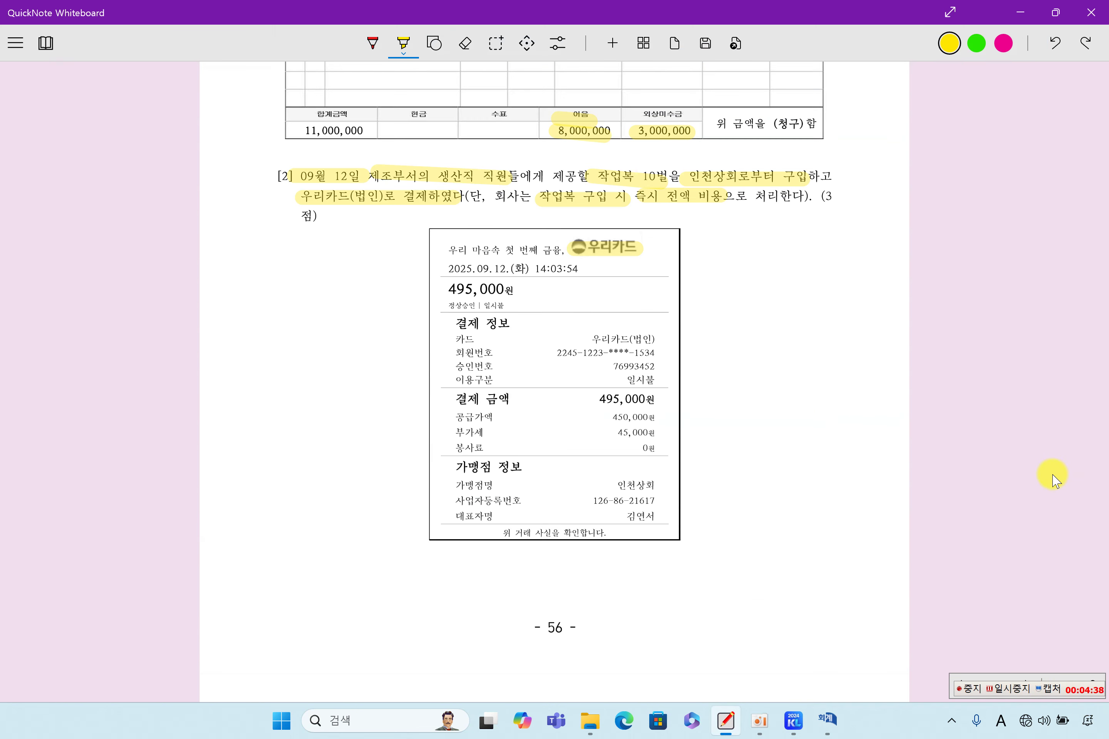
scroll(485, 422, down, 10)
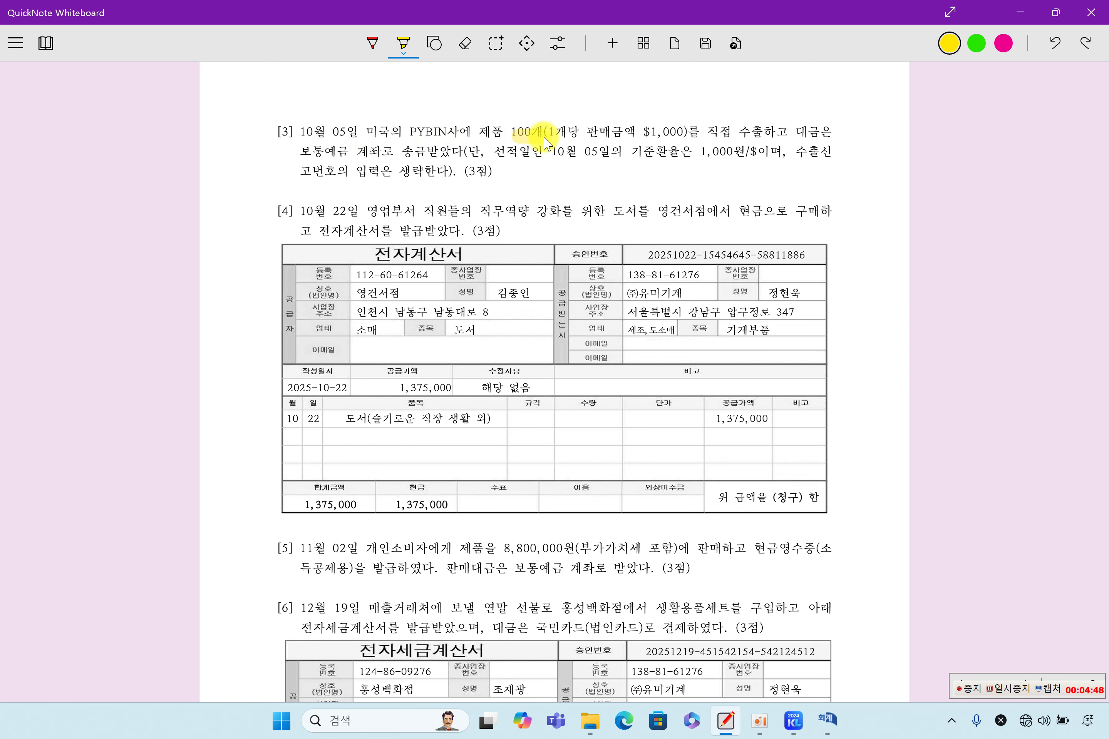
drag(646, 136, 767, 133)
drag(313, 153, 430, 154)
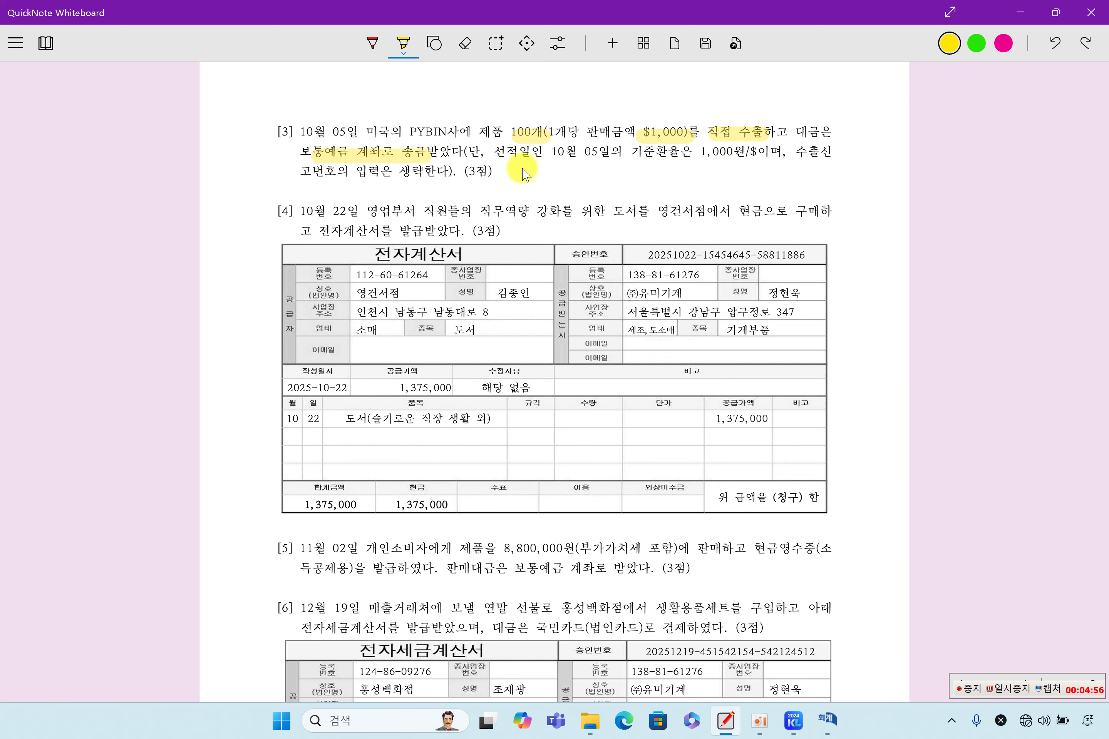
drag(505, 152, 591, 155)
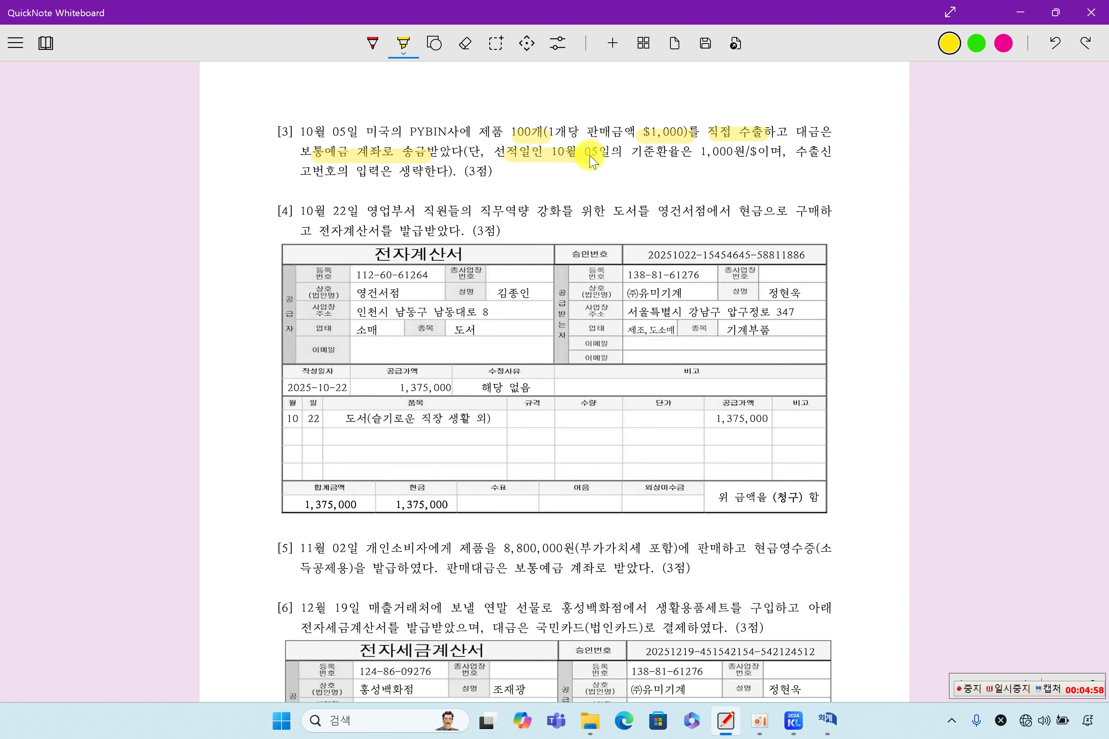
drag(696, 156, 748, 160)
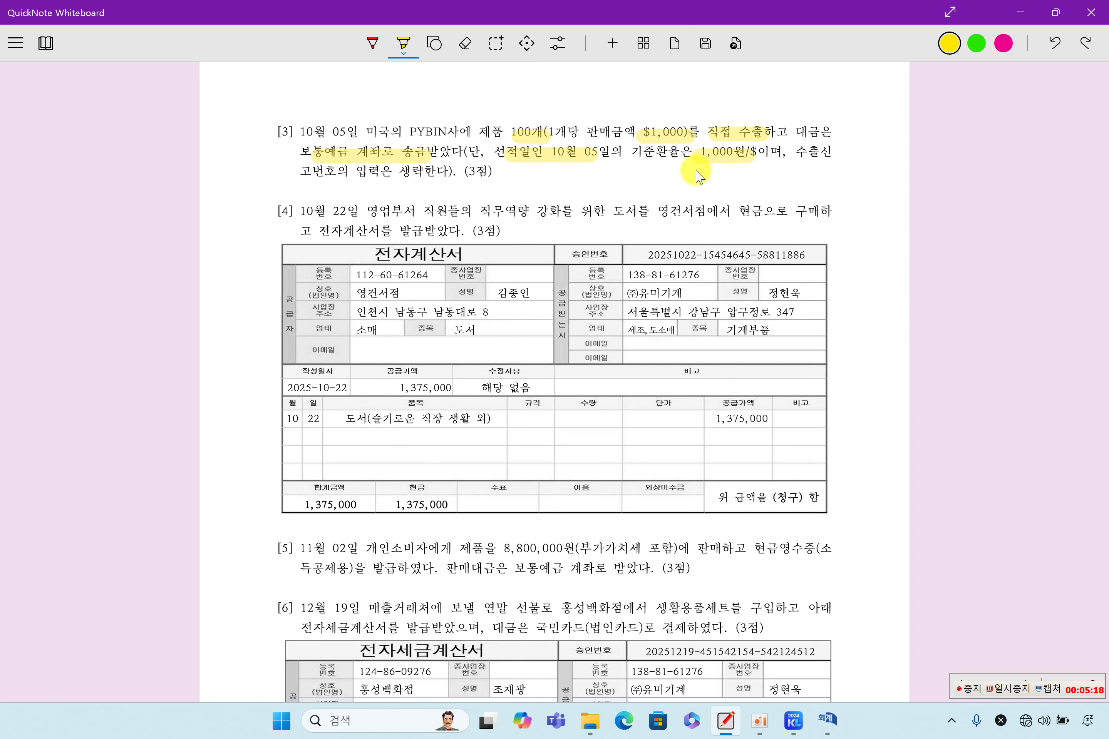
Switch back to 매입매출전표입력 and set the voucher date to October 5
click(829, 720)
click(245, 211)
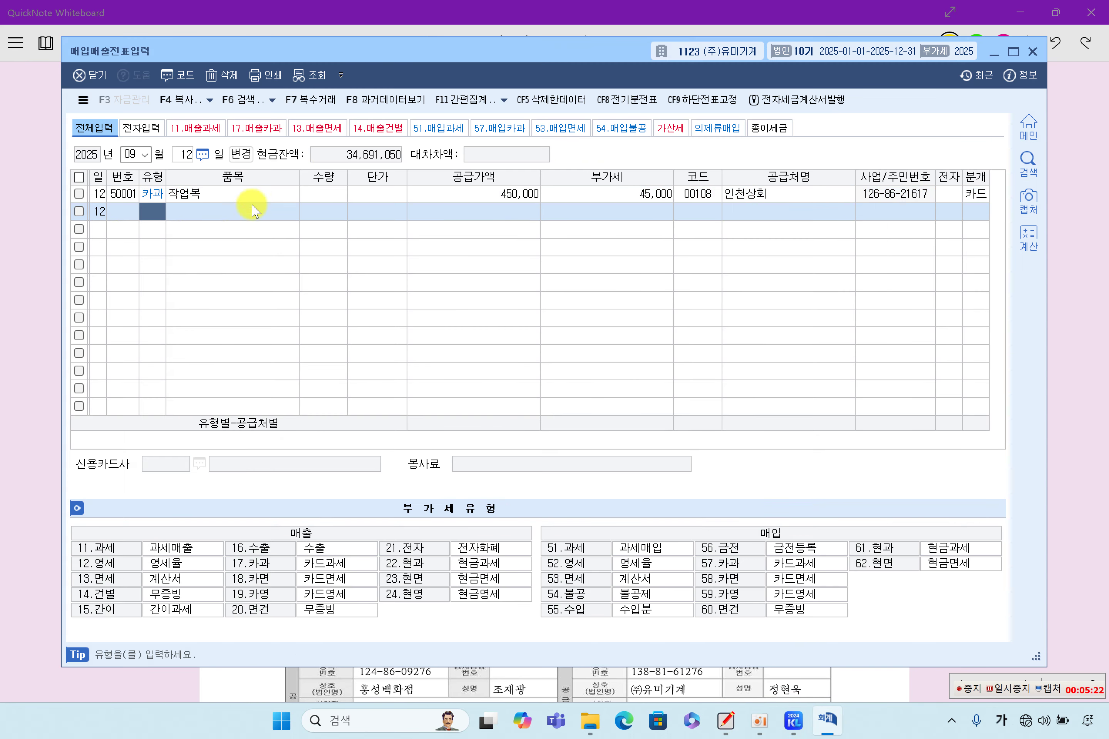
click(214, 194)
click(131, 152)
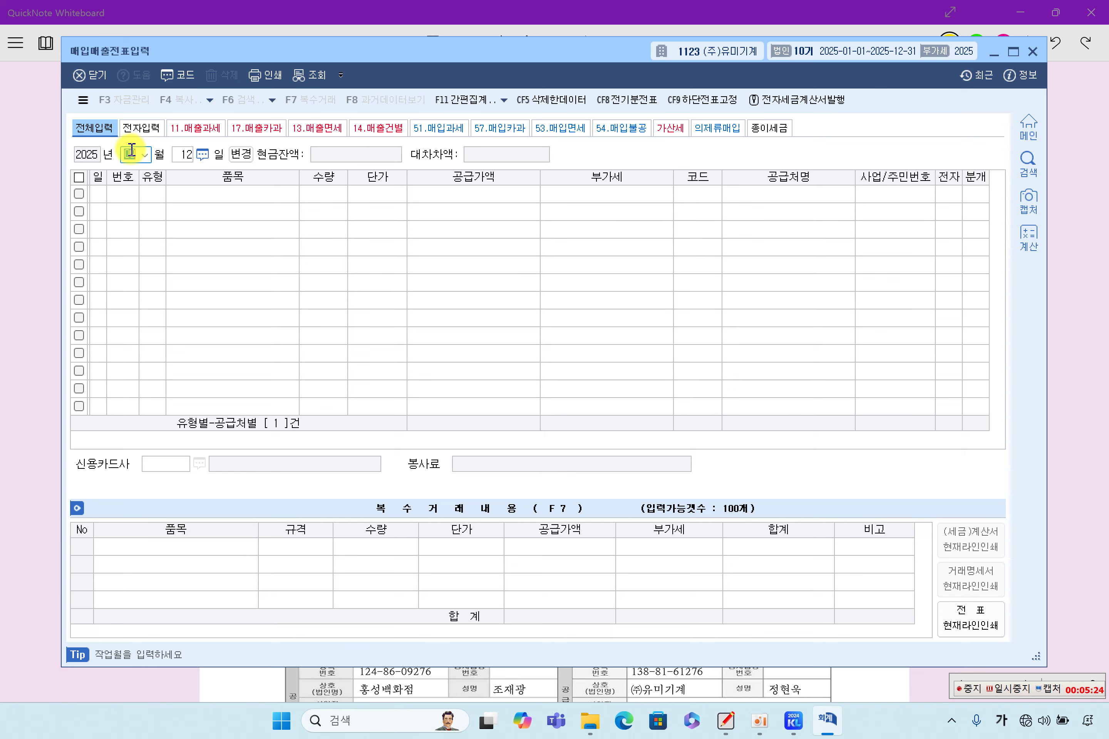
text(10)
key(Return)
text(5)
key(Return)
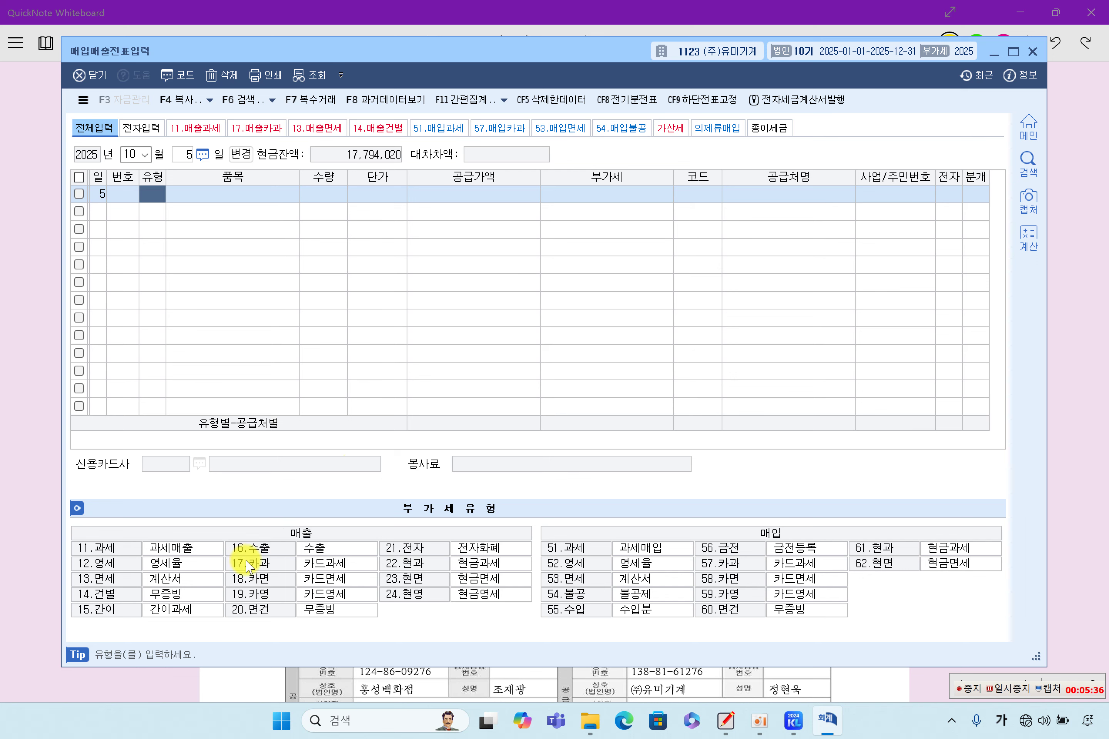
Enter a type 16 수출 sale of 제품 with quantity 100 and unit price 1,000,000
text(16)
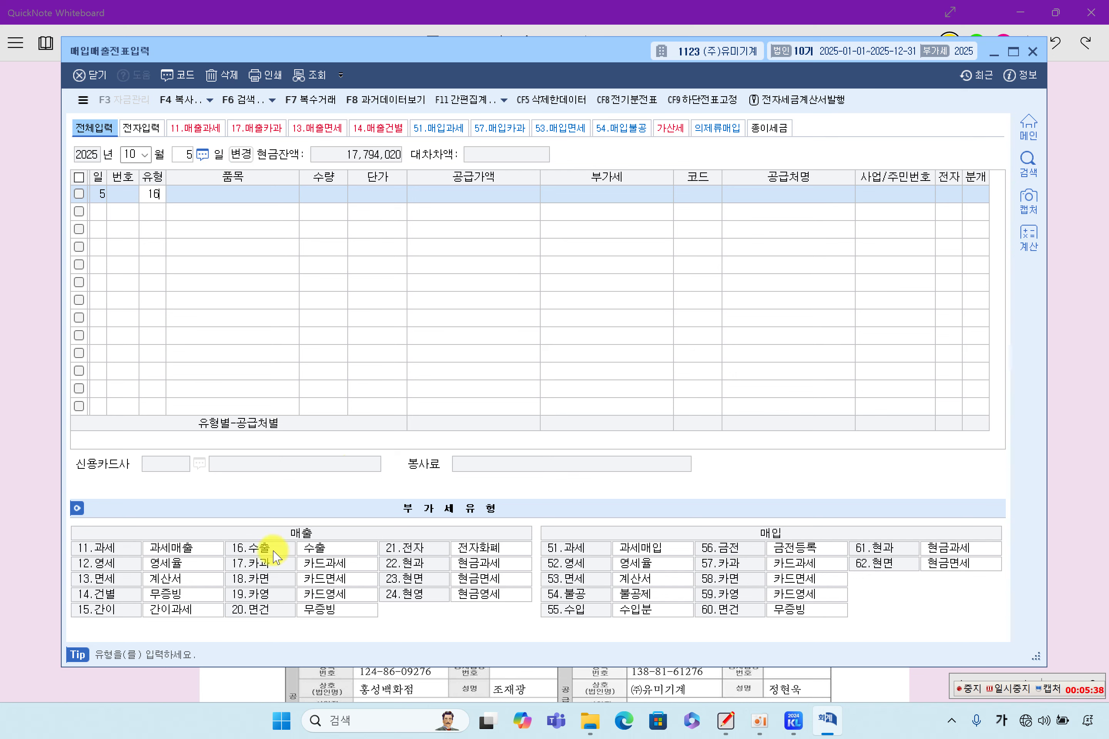
key(Return)
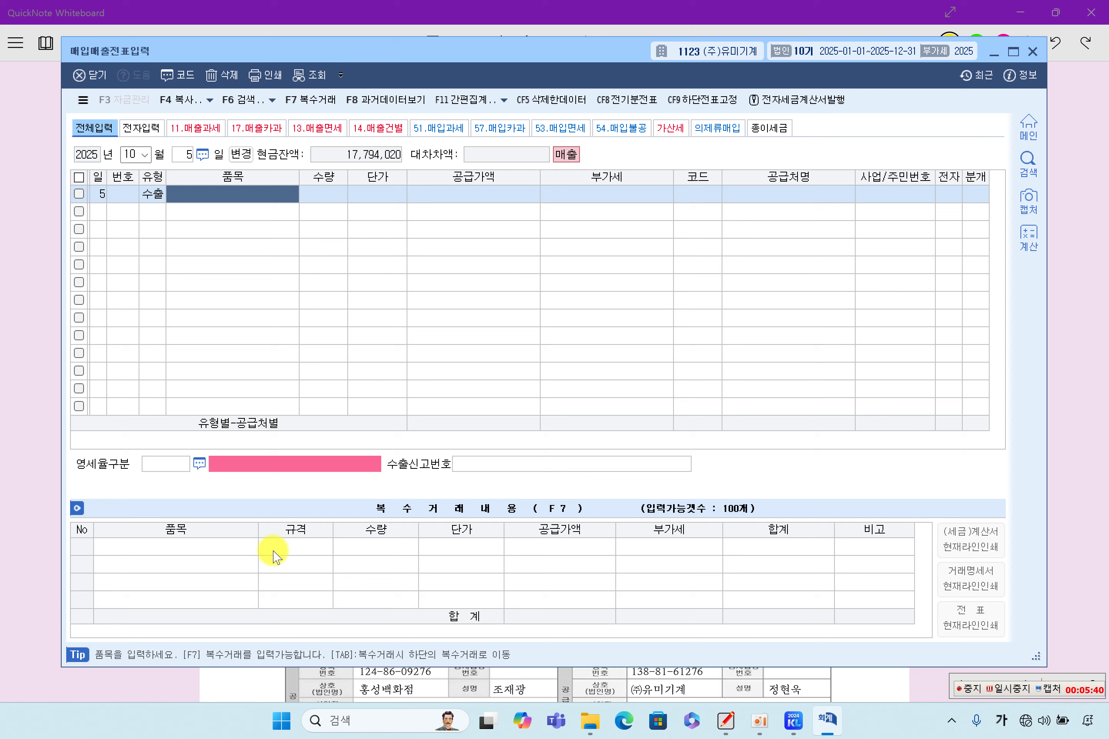
text(제품)
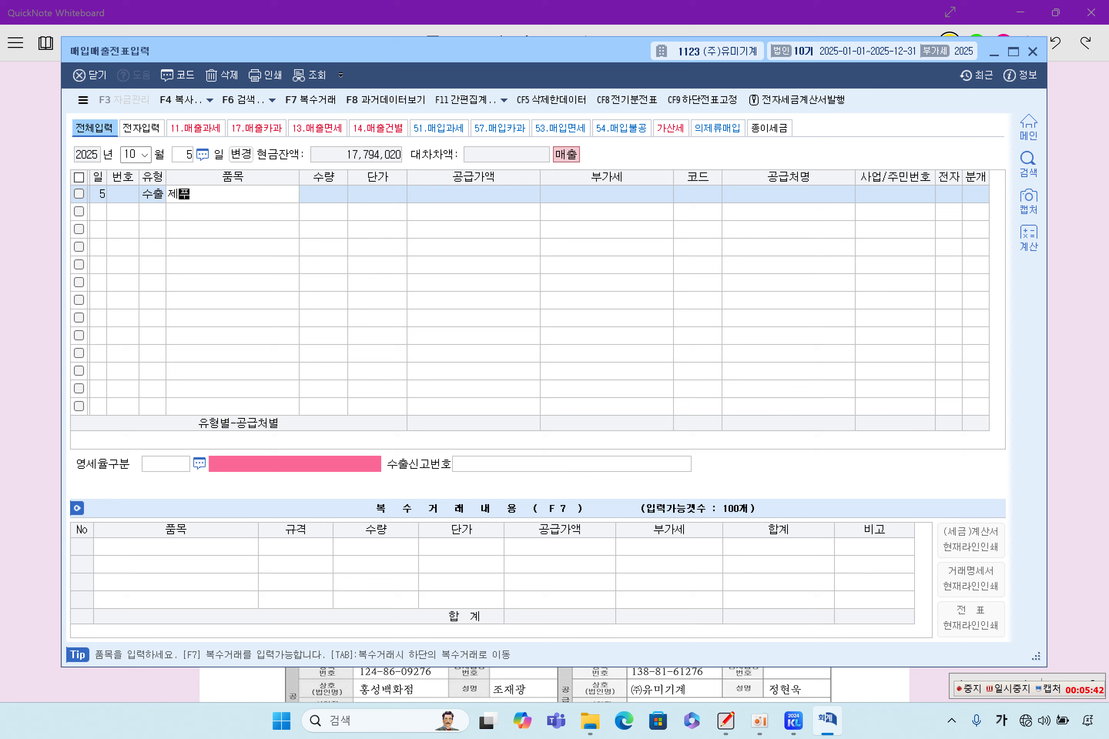
key(Return)
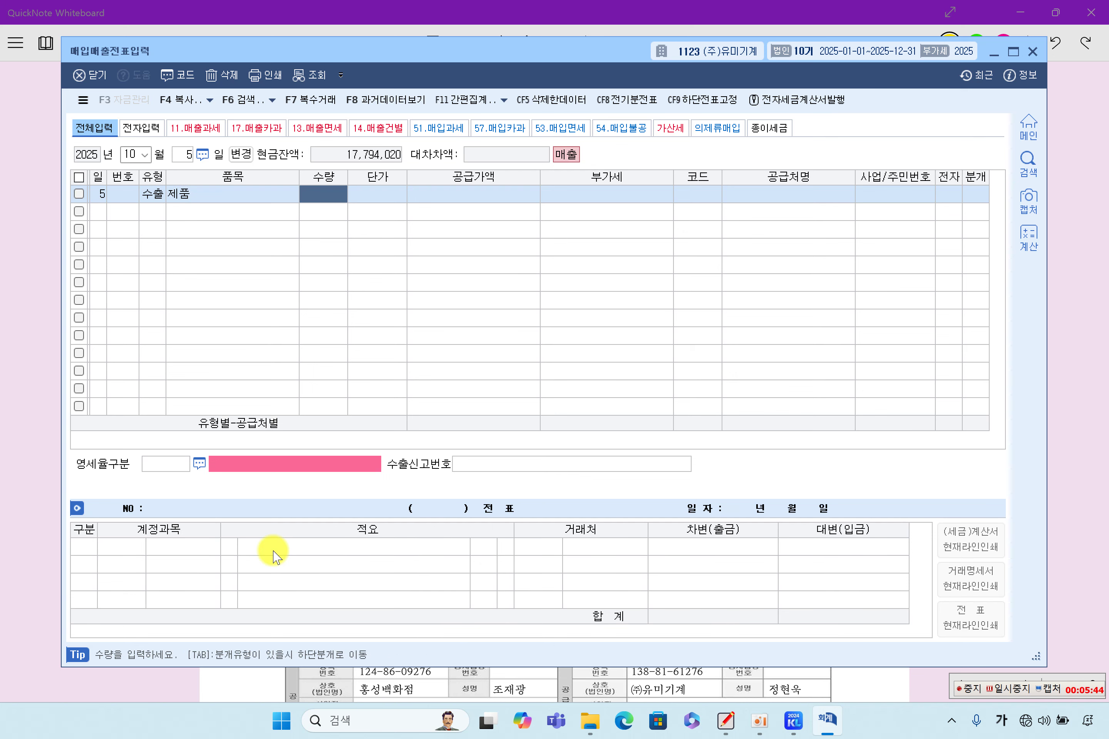
text(100)
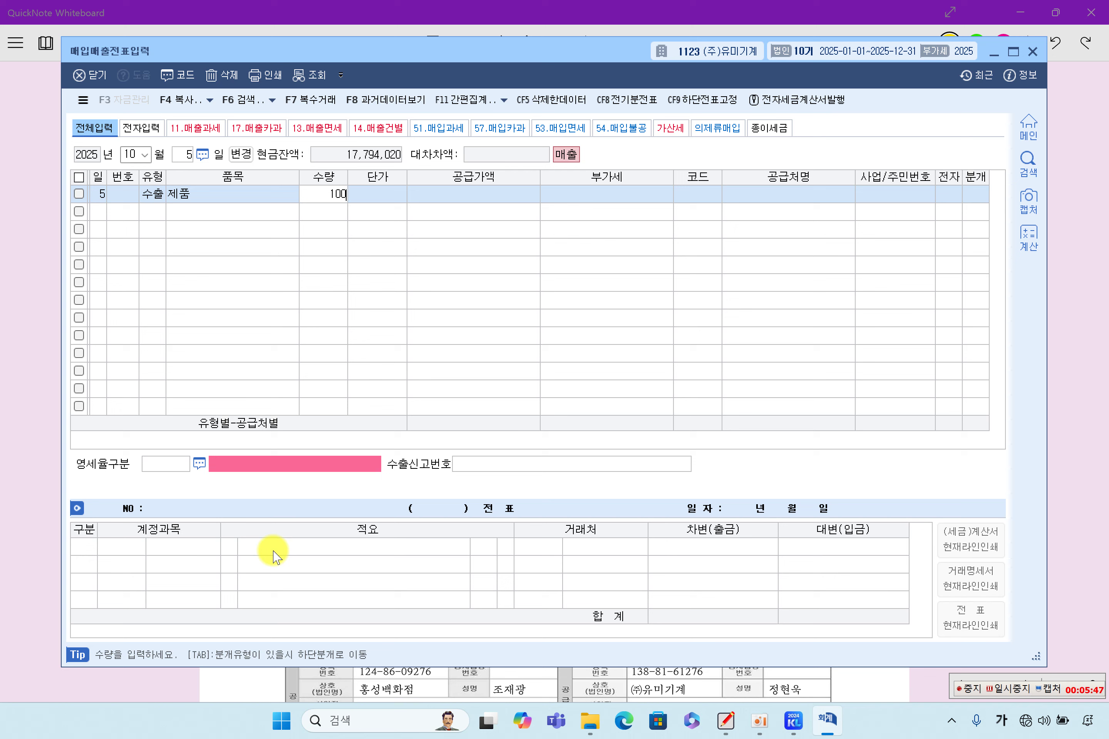
key(Return)
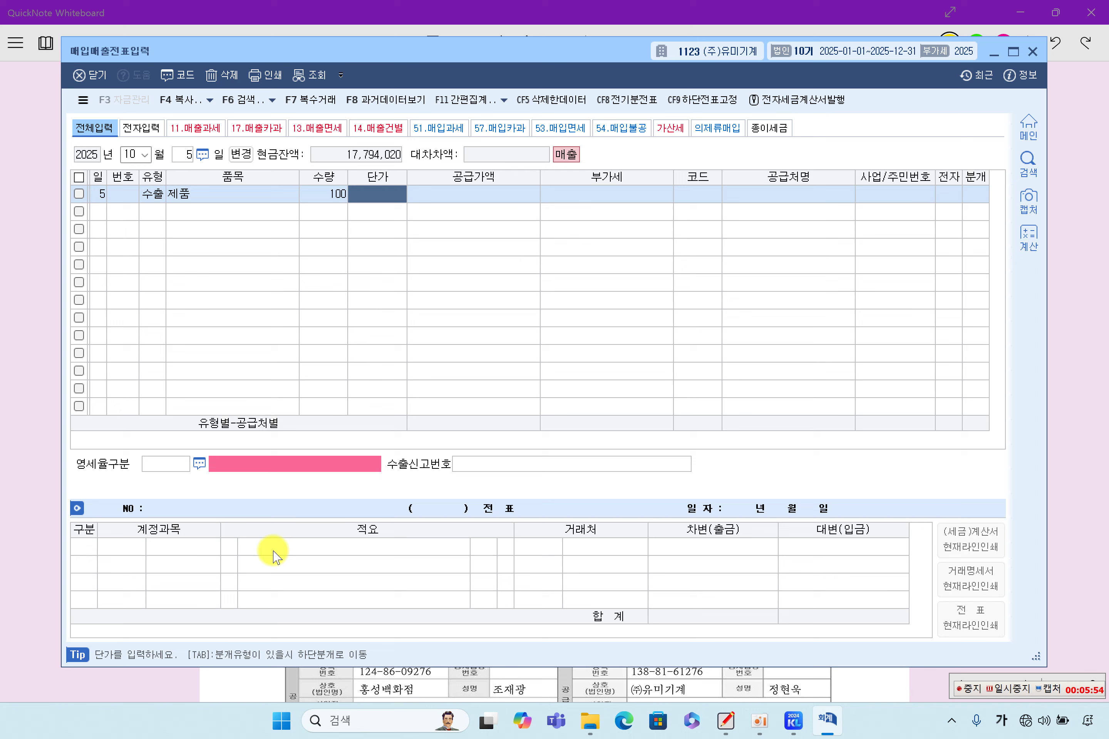
text(1000000)
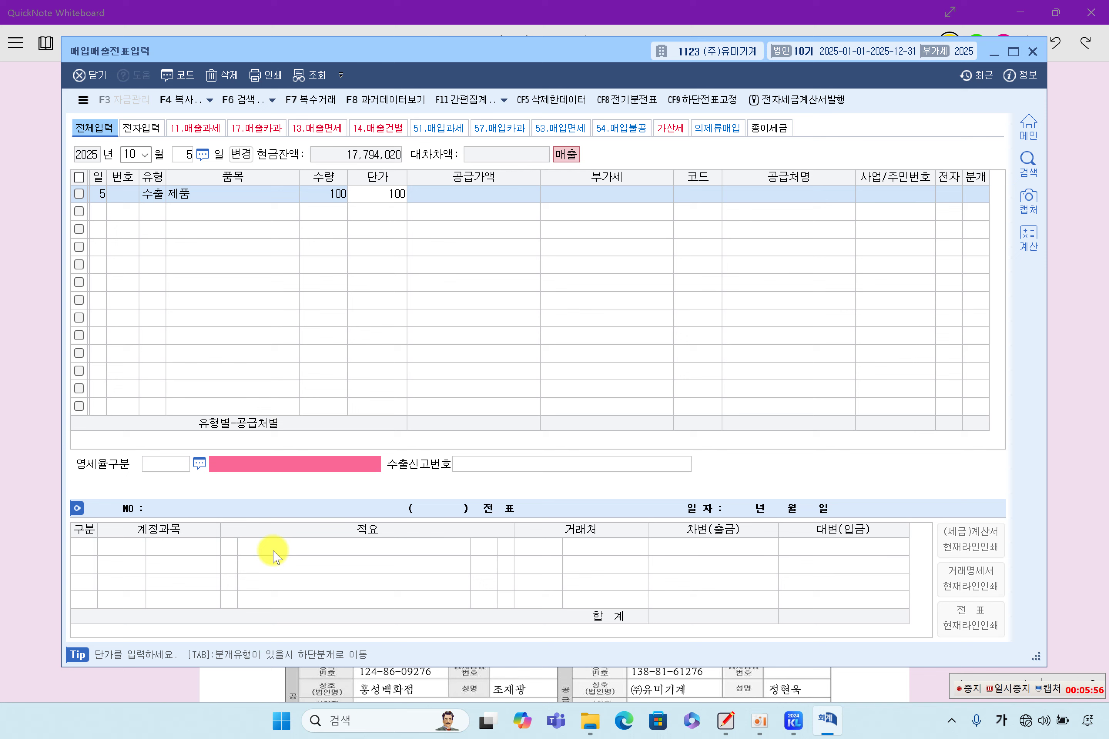
key(Return)
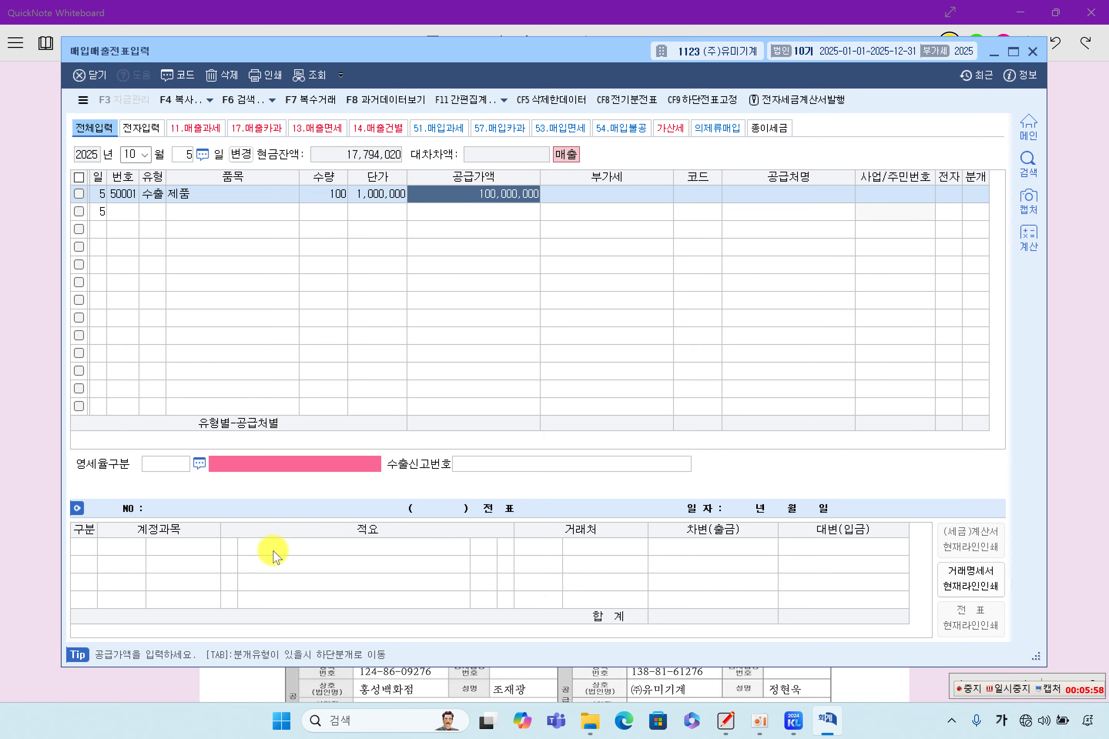
key(Return)
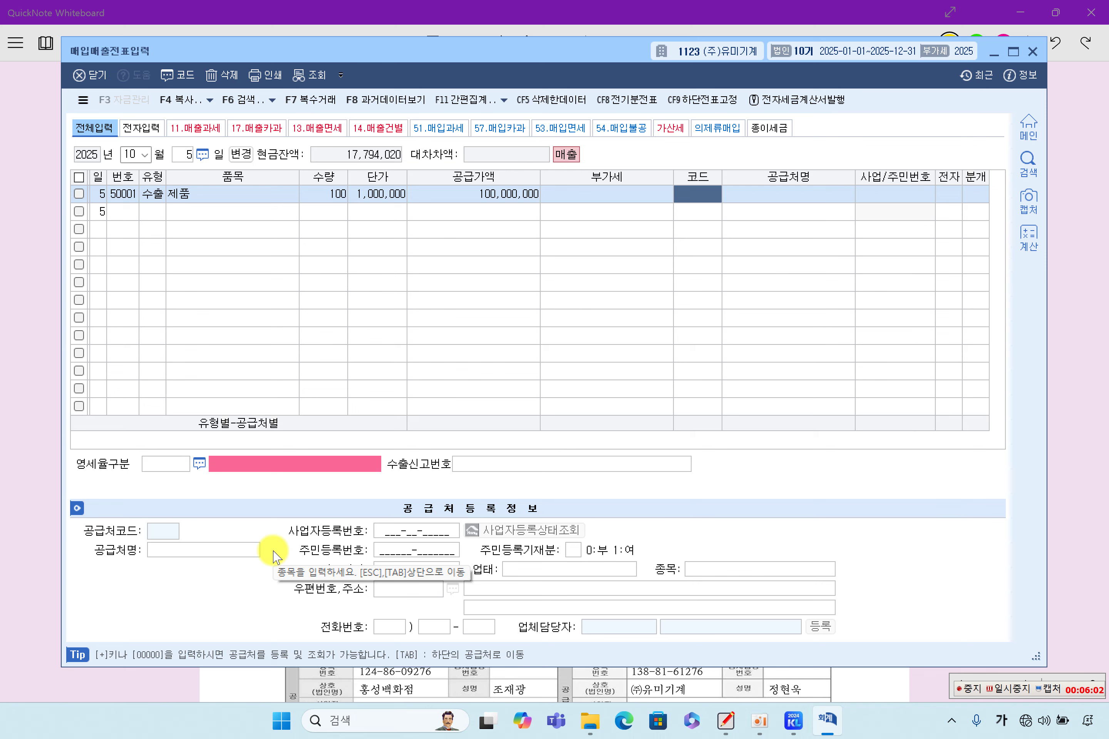
Look up the trading partner by p and select PYBIN사 (code 00205) for the export sale
key(F2)
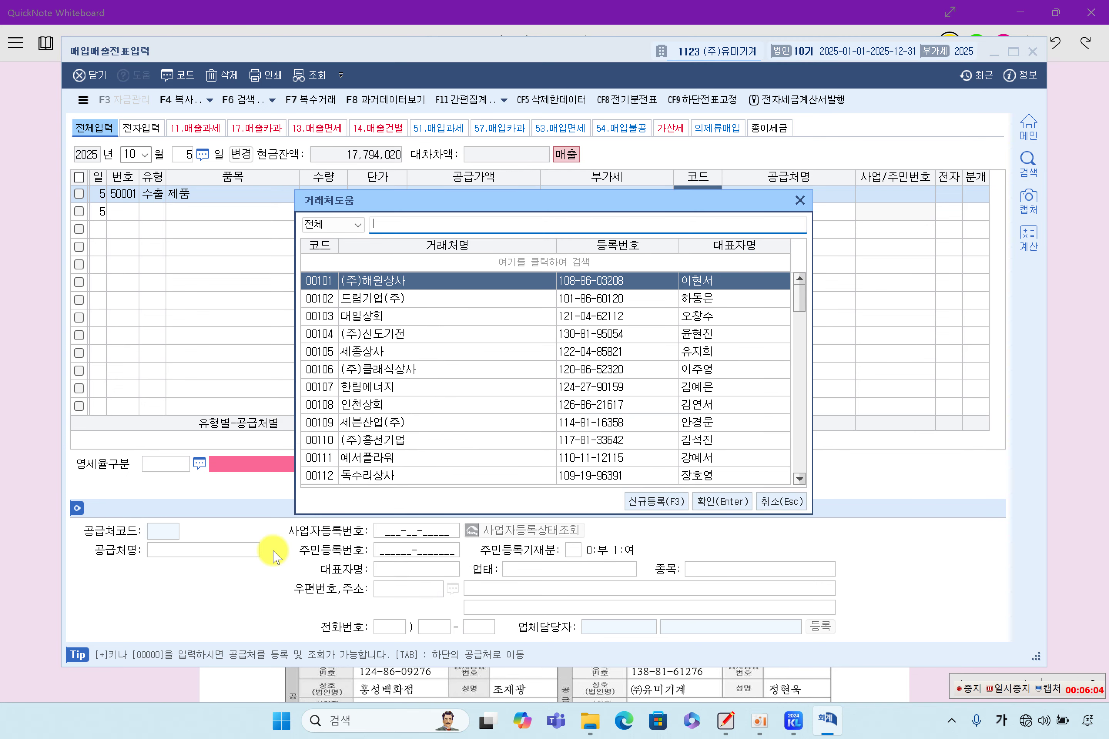
key(Hangul)
text(p)
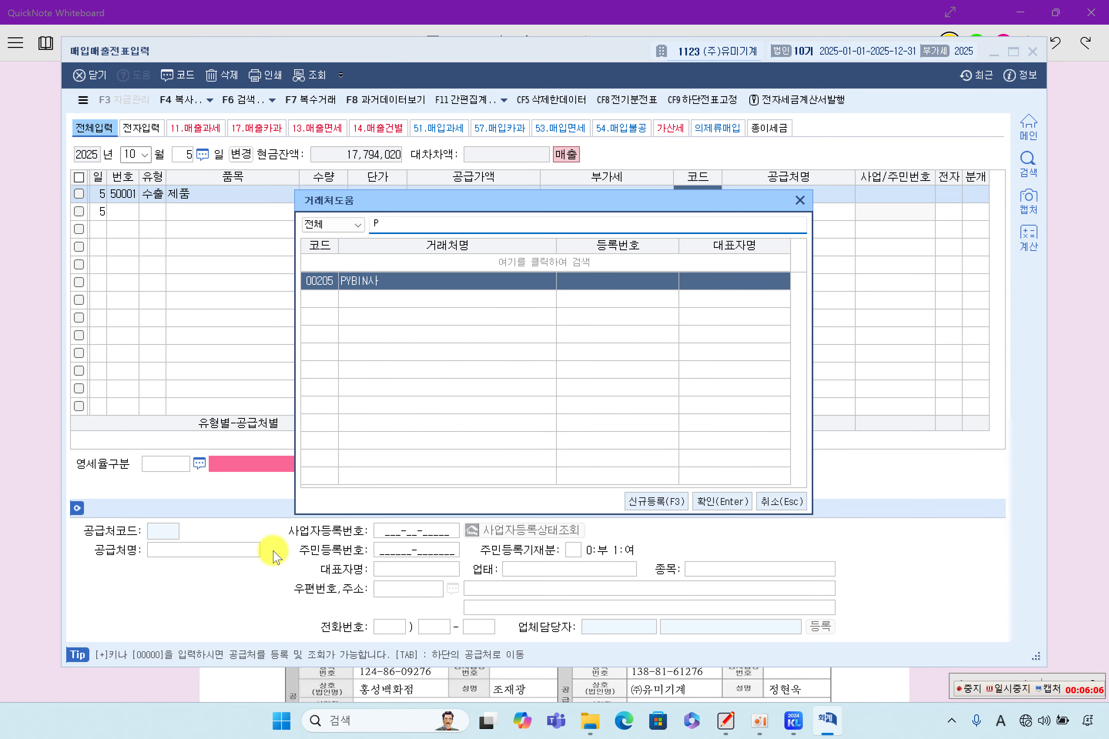
key(Return)
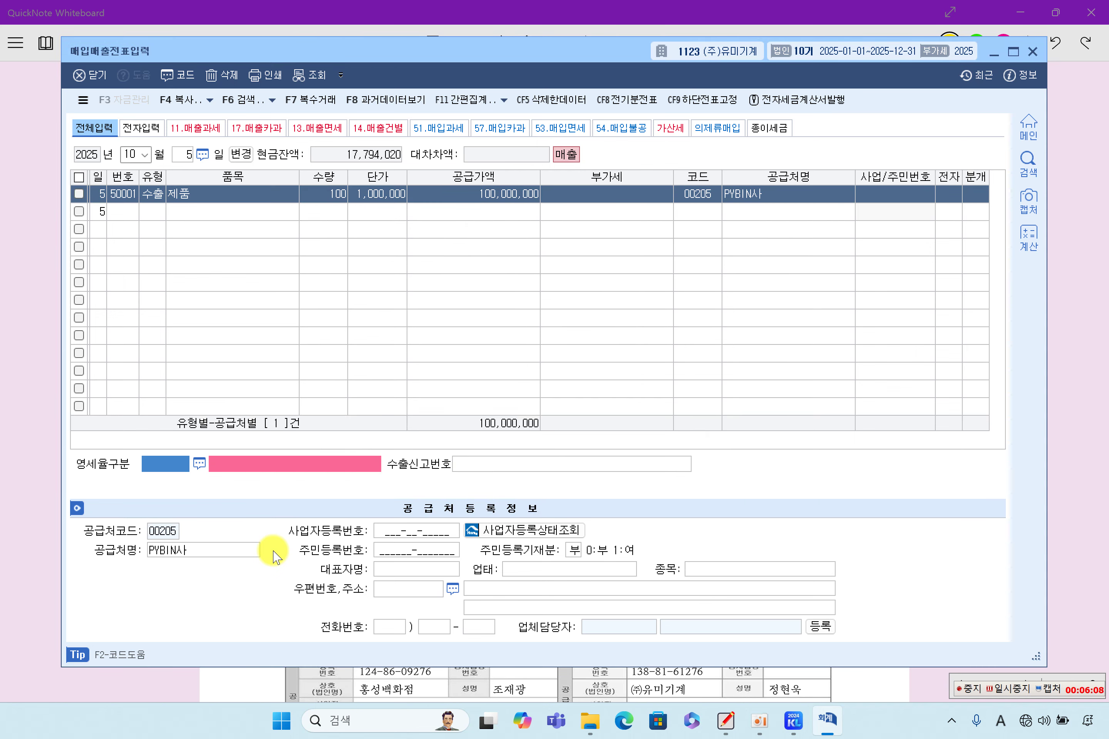
Choose 1 직접수출(대행수출 포함) as the 영세율구분 and set the journal type to 혼합
key(F2)
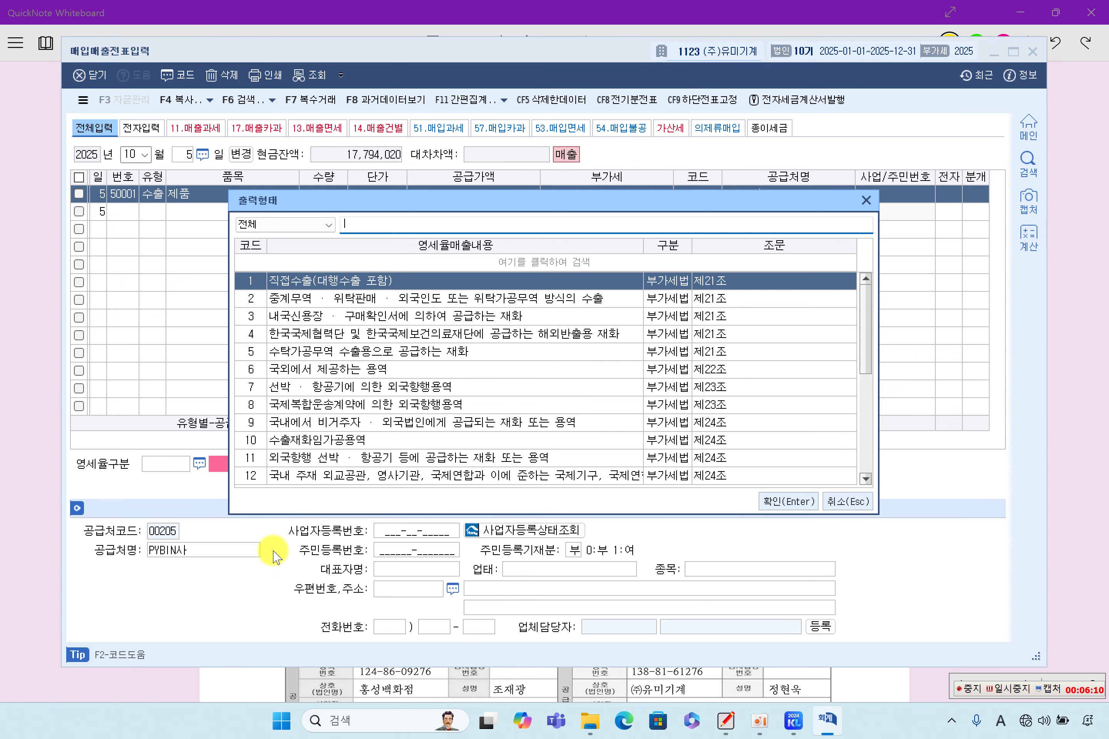
key(Return)
key(Return)
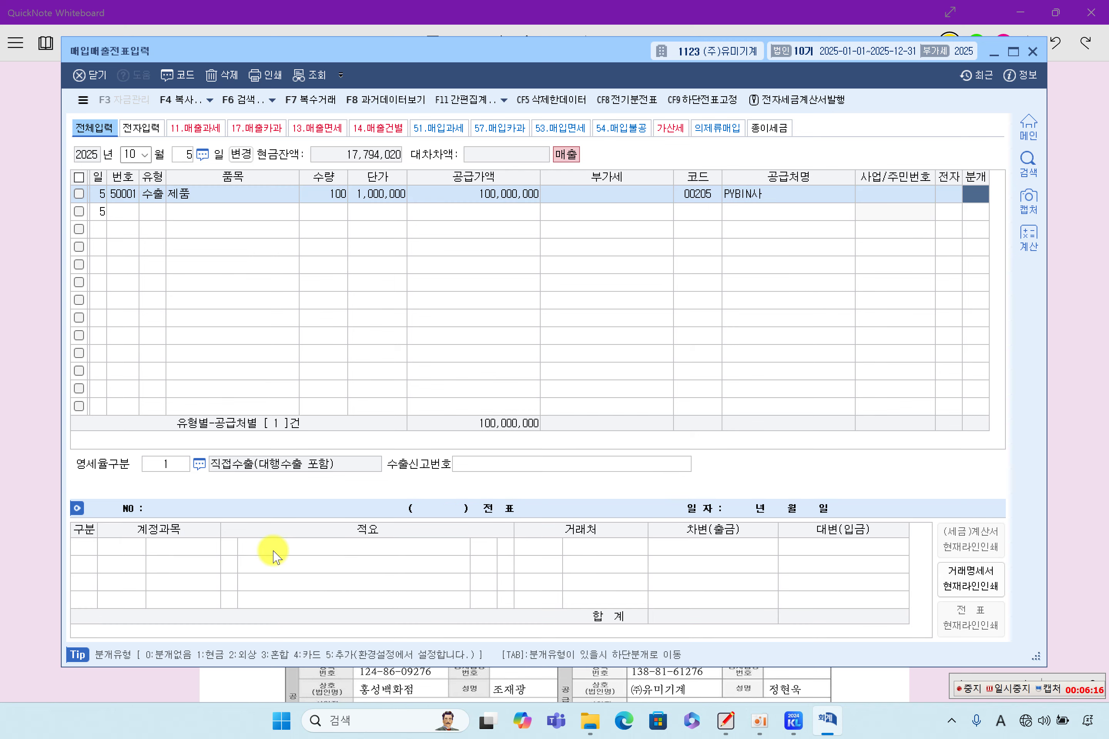
text(3)
key(Return)
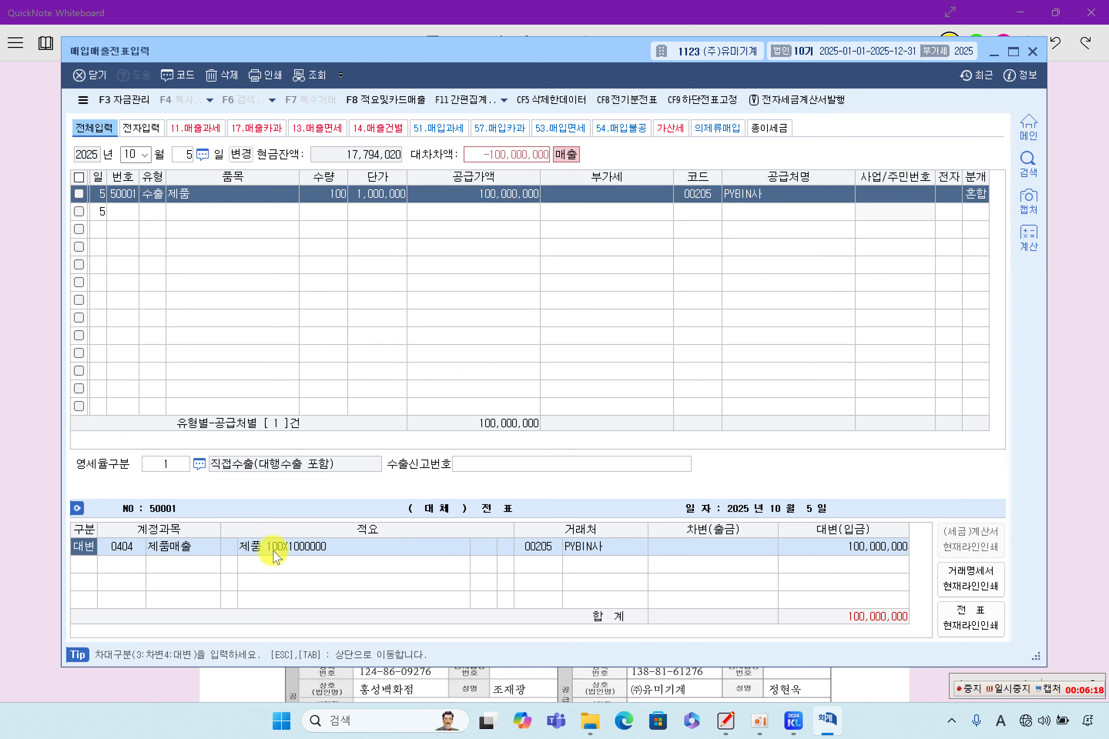
Add a debit line to account 0103 보통예금 below the 제품매출 credit line, and return to the voucher line
key(Return)
key(Return)
key(Return)
text(3)
key(Return)
text(103)
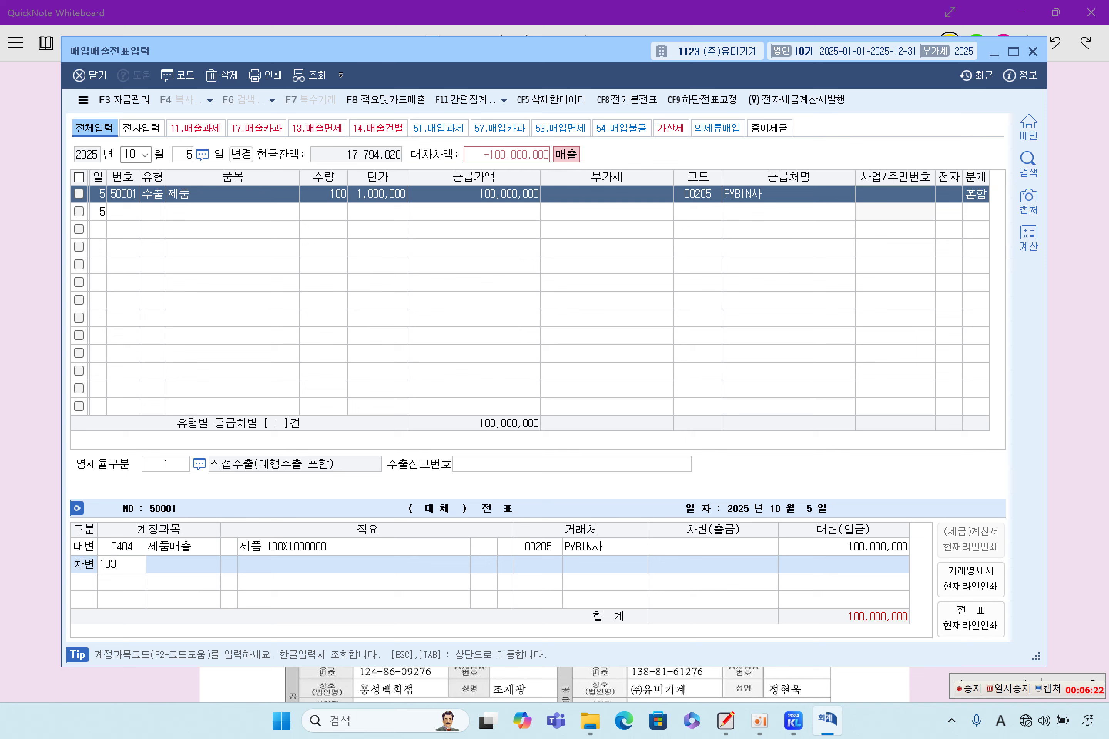
key(Return)
key(Escape)
key(Return)
key(Up)
key(Return)
key(Return)
key(Return)
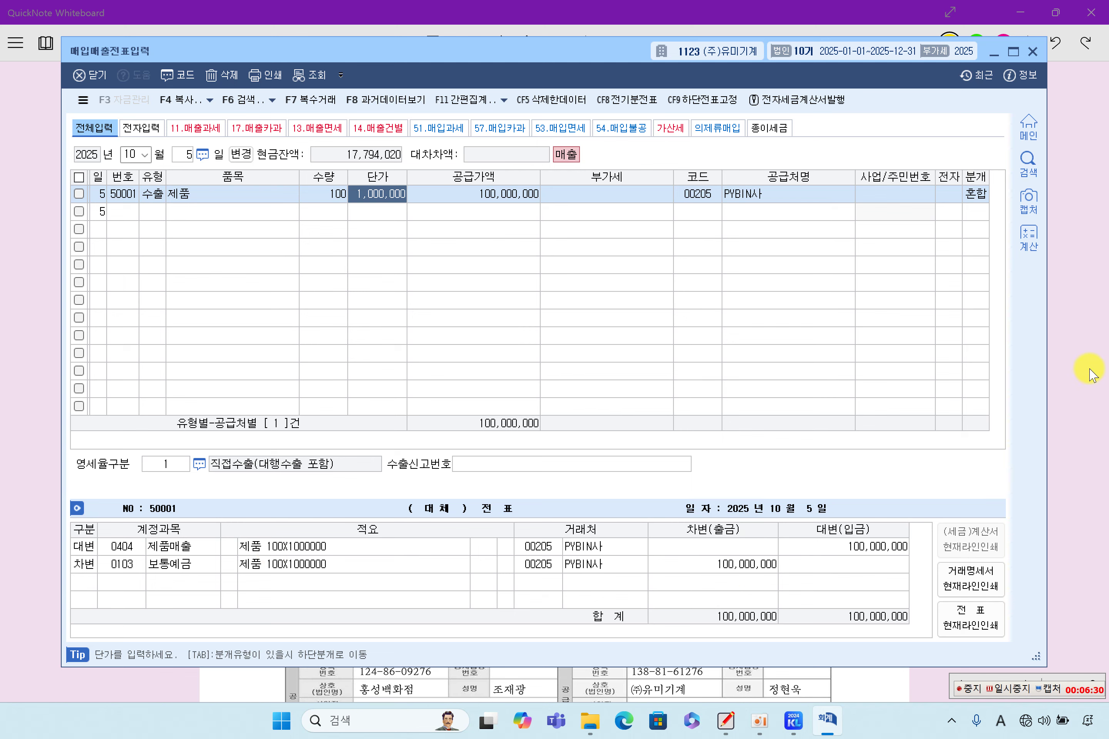
Switch to QuickNote Whiteboard and highlight problem [4]'s date, employees' job training, books, supplier, cash purchase and electronic invoice details
click(1051, 361)
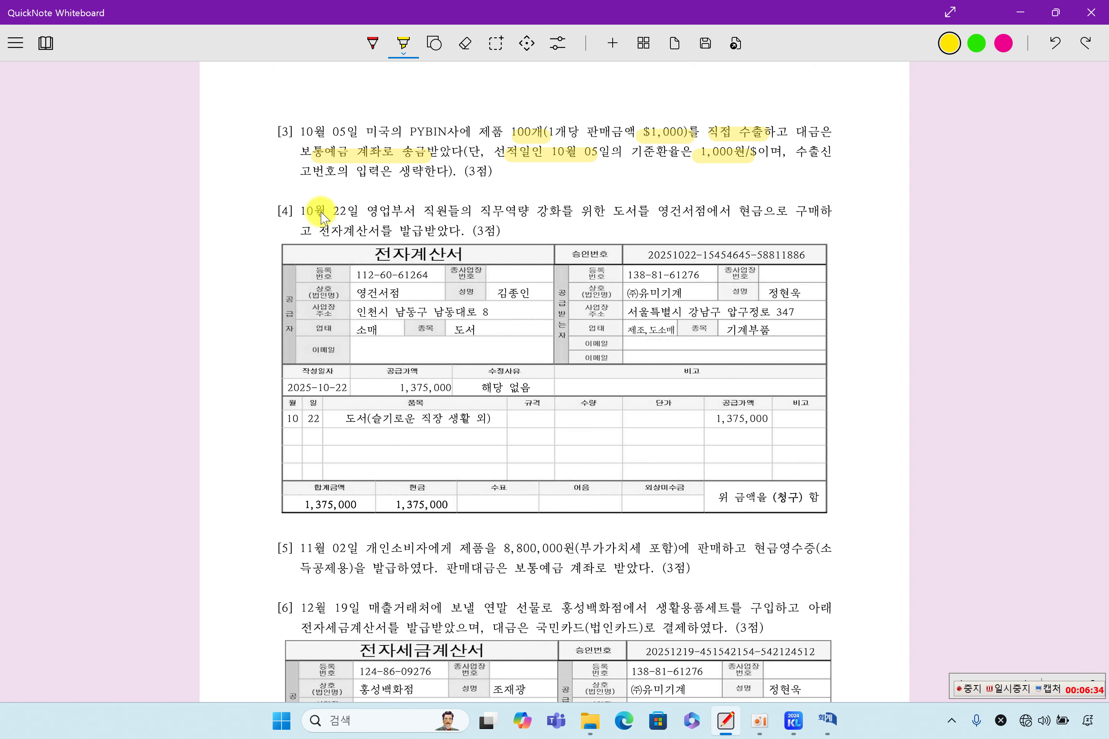
drag(297, 210, 351, 214)
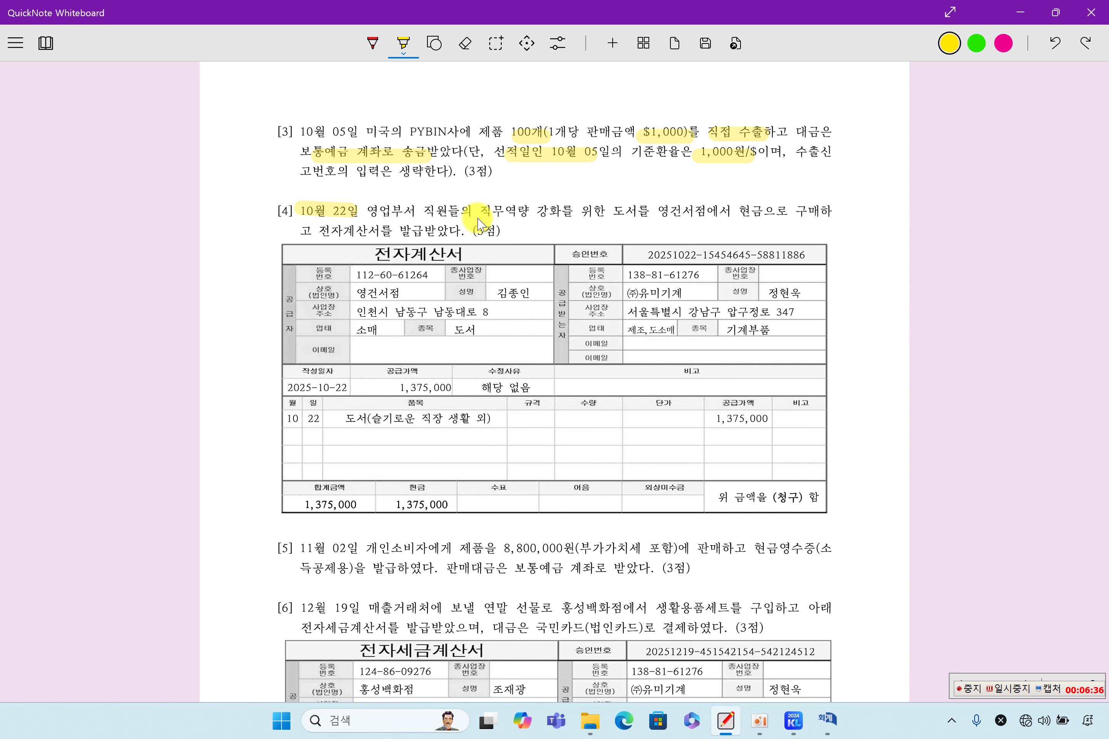
drag(482, 212, 829, 216)
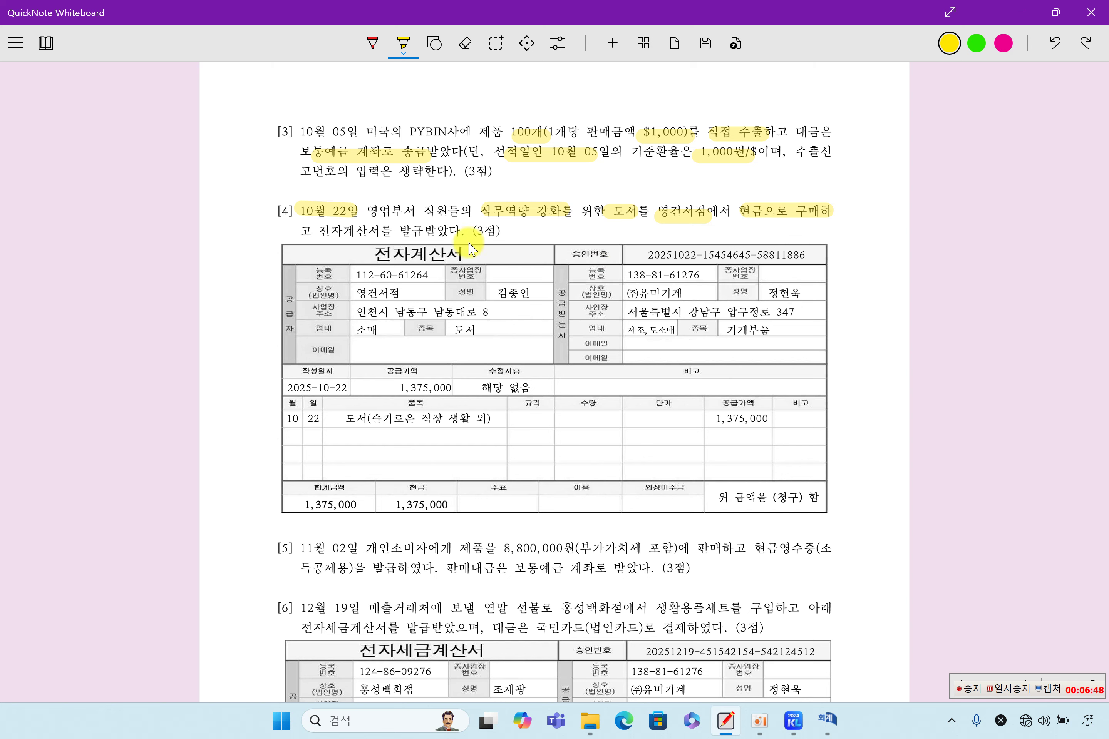
drag(318, 232, 451, 232)
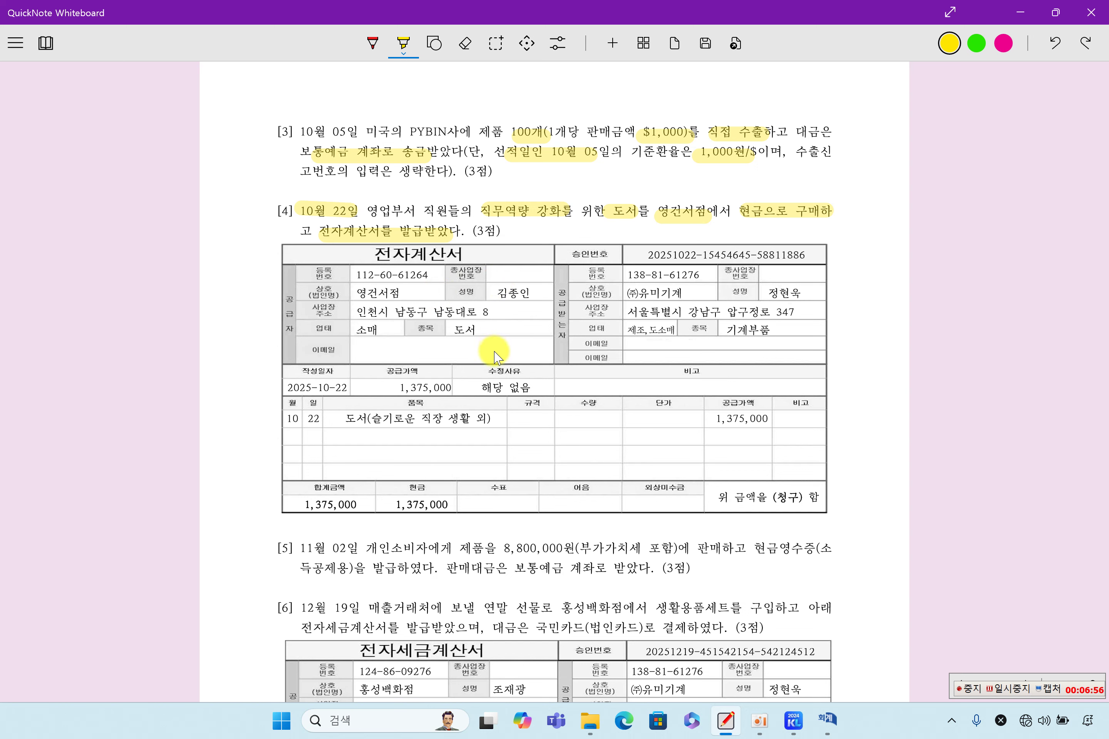
drag(335, 419, 360, 419)
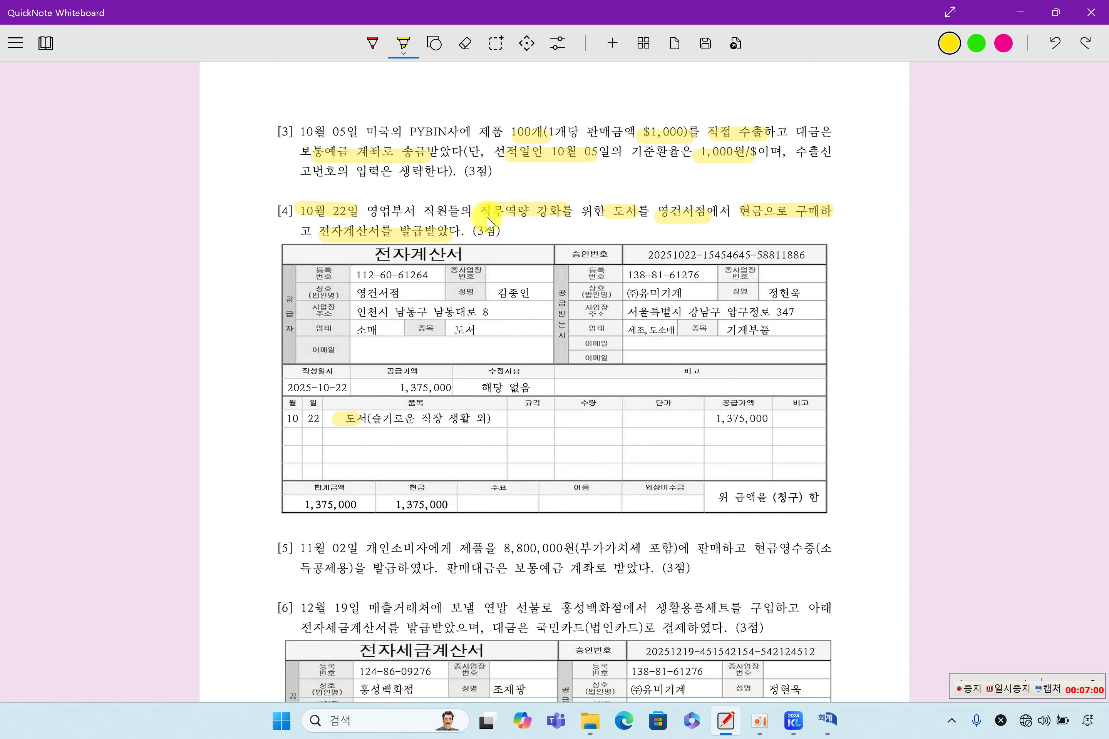
drag(405, 210, 474, 211)
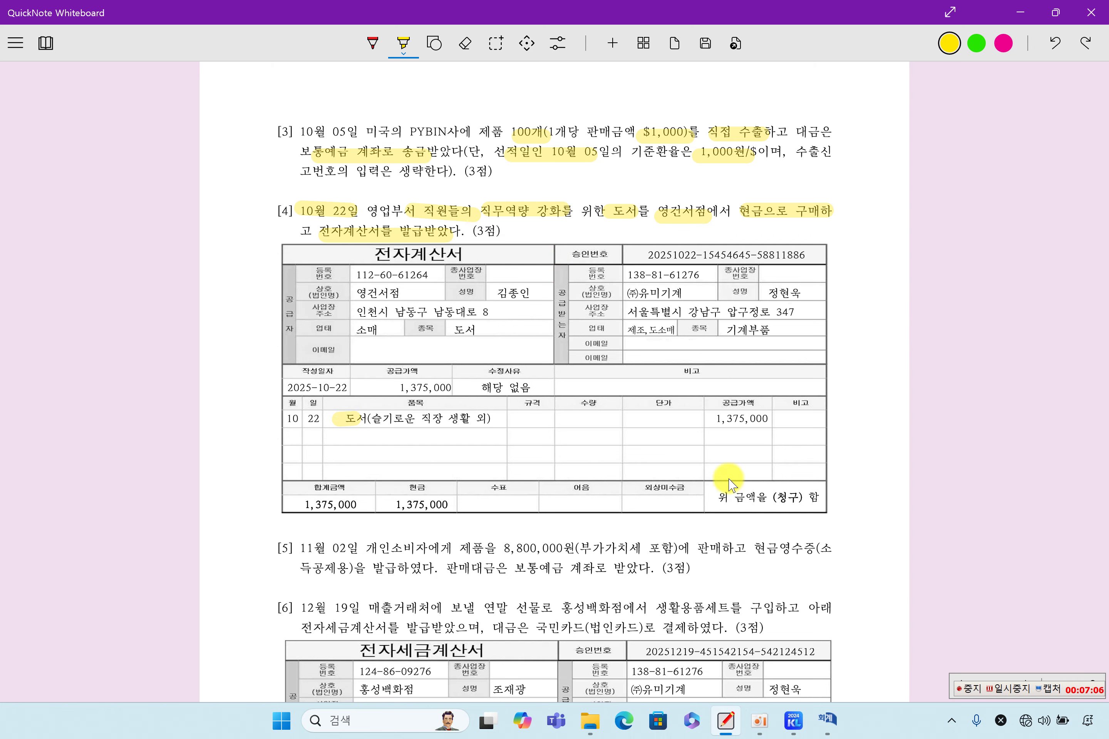
Switch back to 매입매출전표입력, set the voucher date to October 22 and choose purchase type 53 면세
click(826, 716)
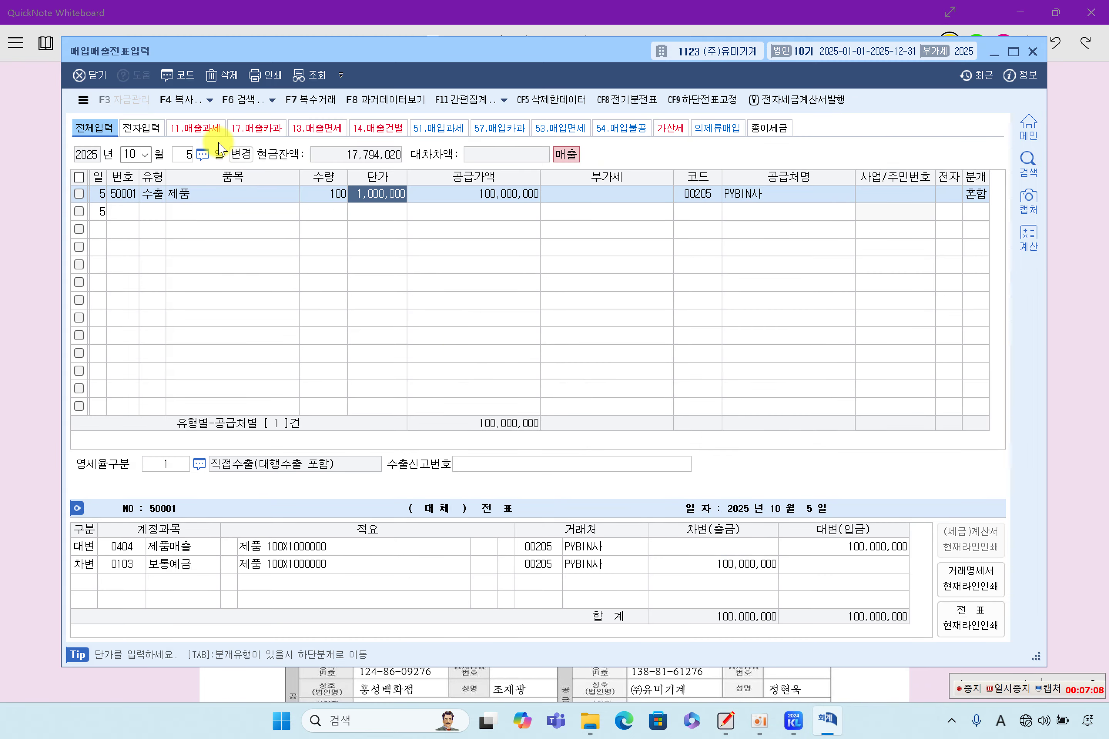
click(136, 155)
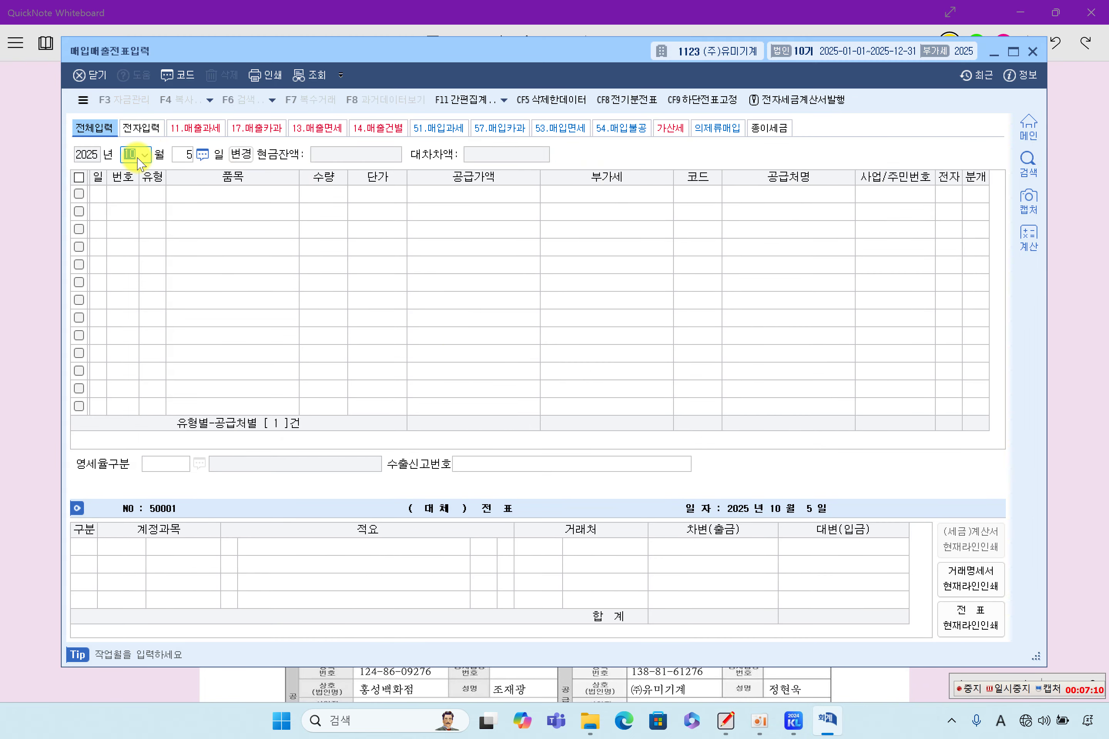
text(10)
key(Return)
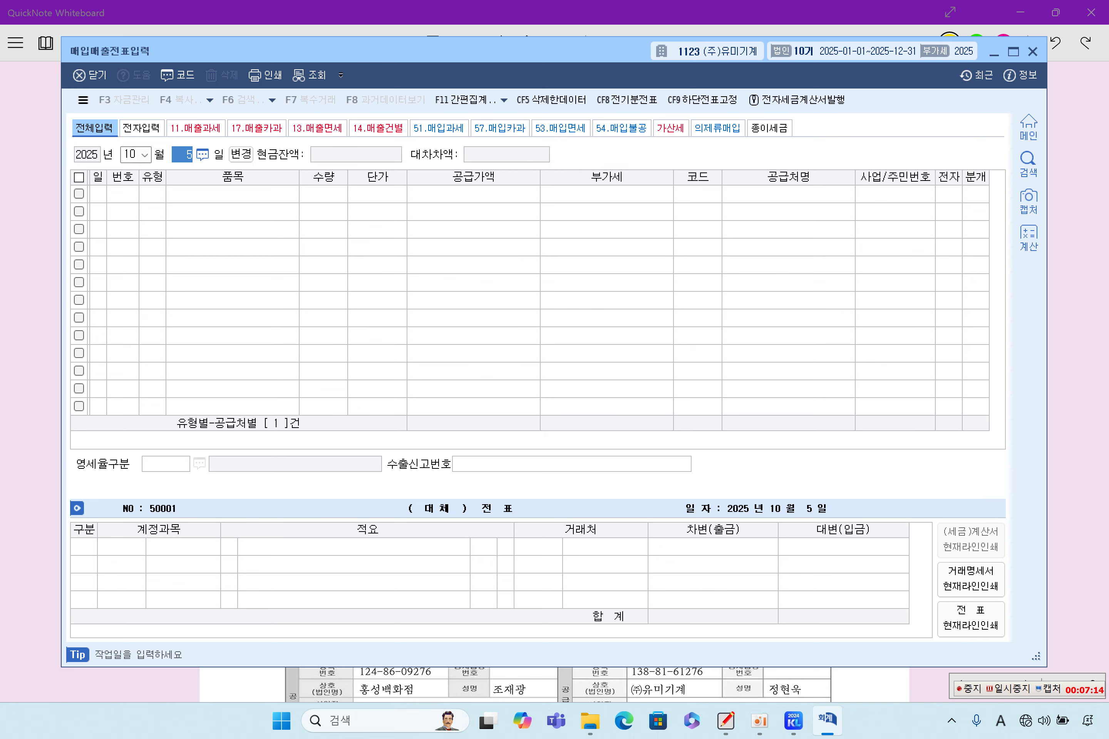
text(22)
key(Return)
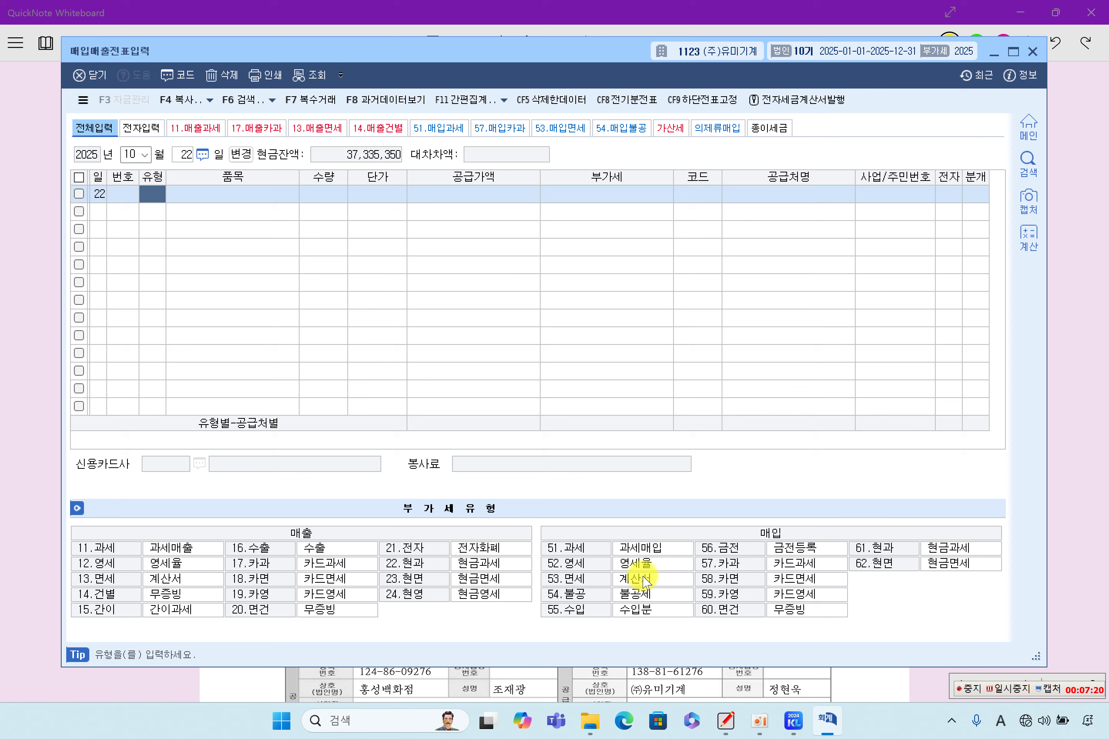
text(53)
key(Return)
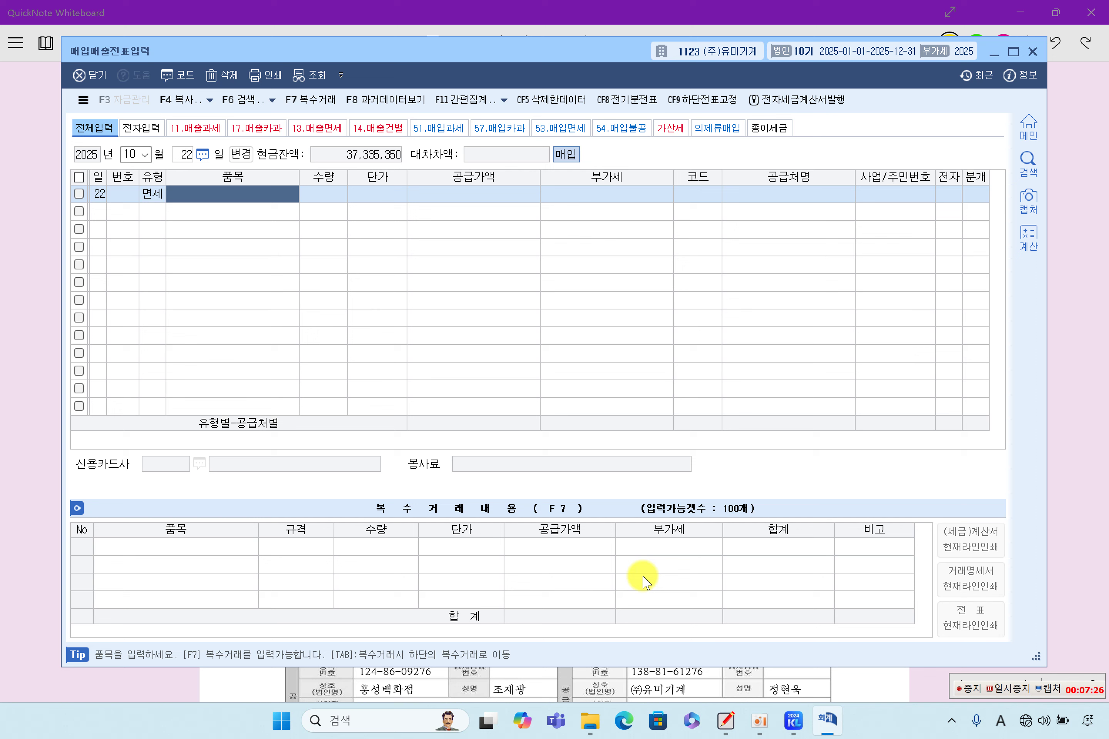
text(EHTJ)
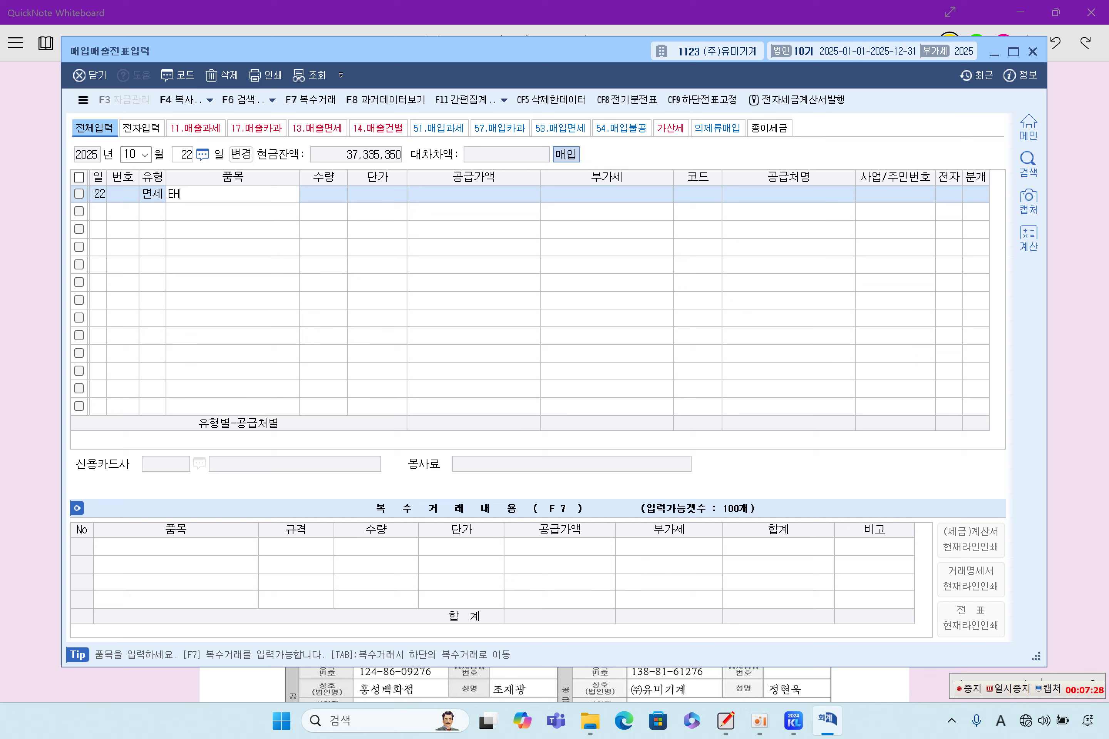
key(BackSpace)
key(BackSpace)
key(BackSpace)
key(BackSpace)
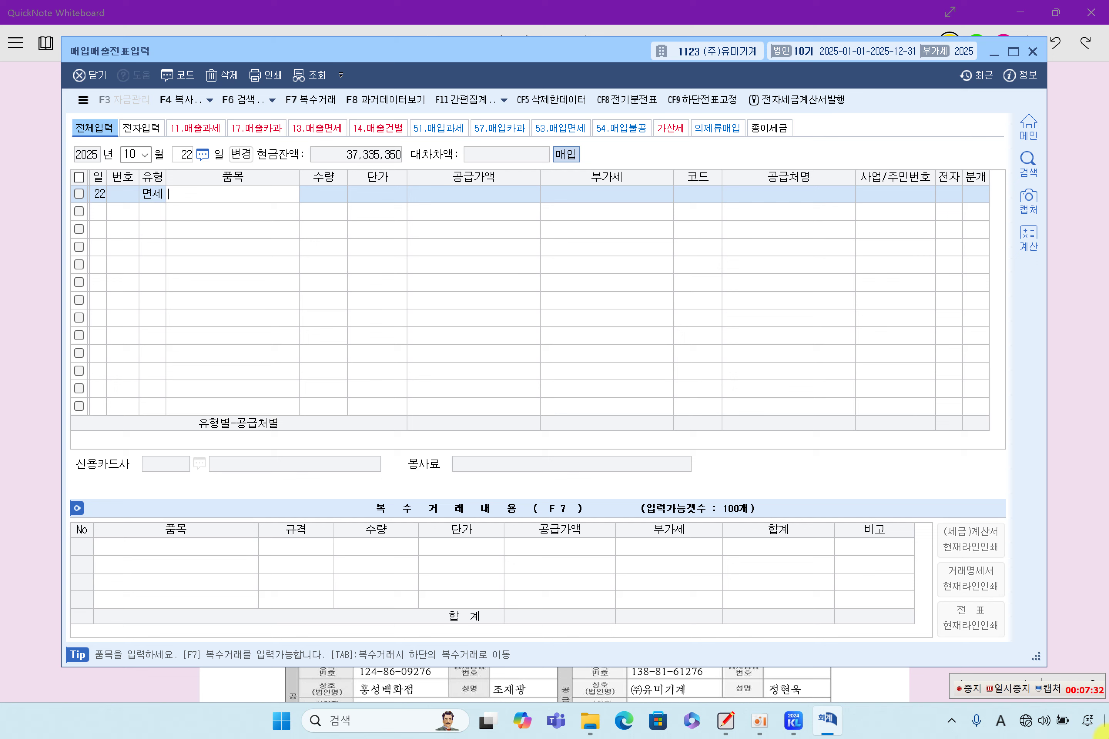
Enter 도서(슬기로운 직장 생활 외) as the item and 1,375,000 as the supply value, leaving quantity and unit price blank
click(1007, 689)
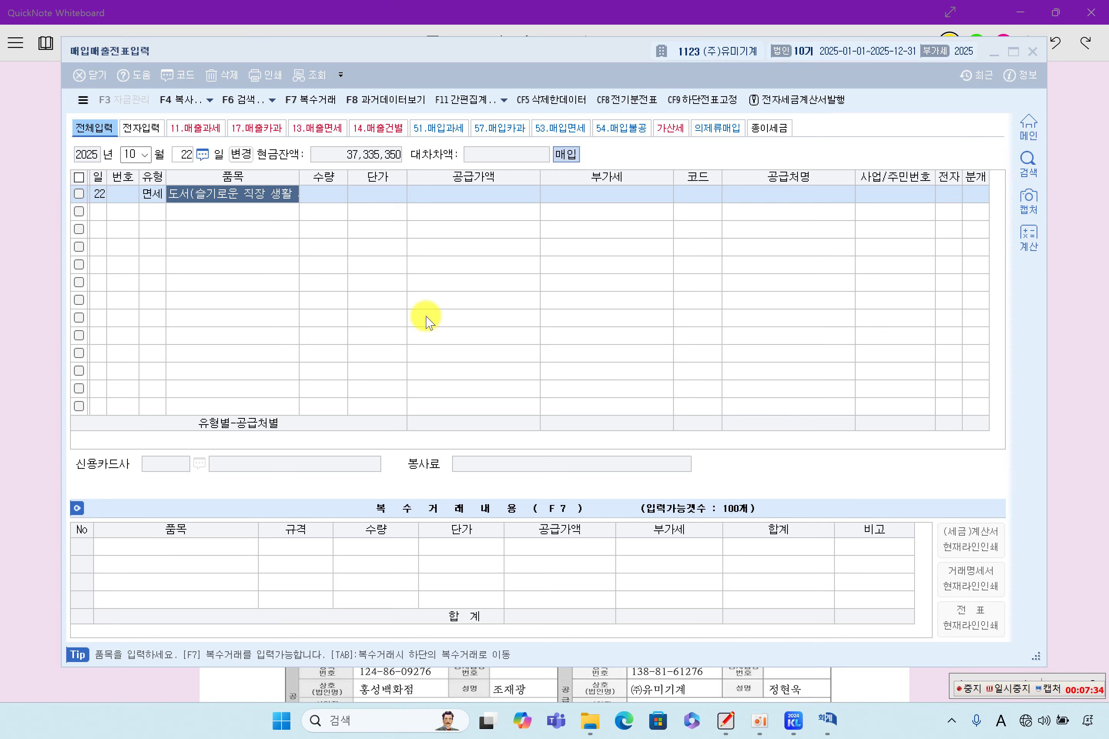
click(210, 193)
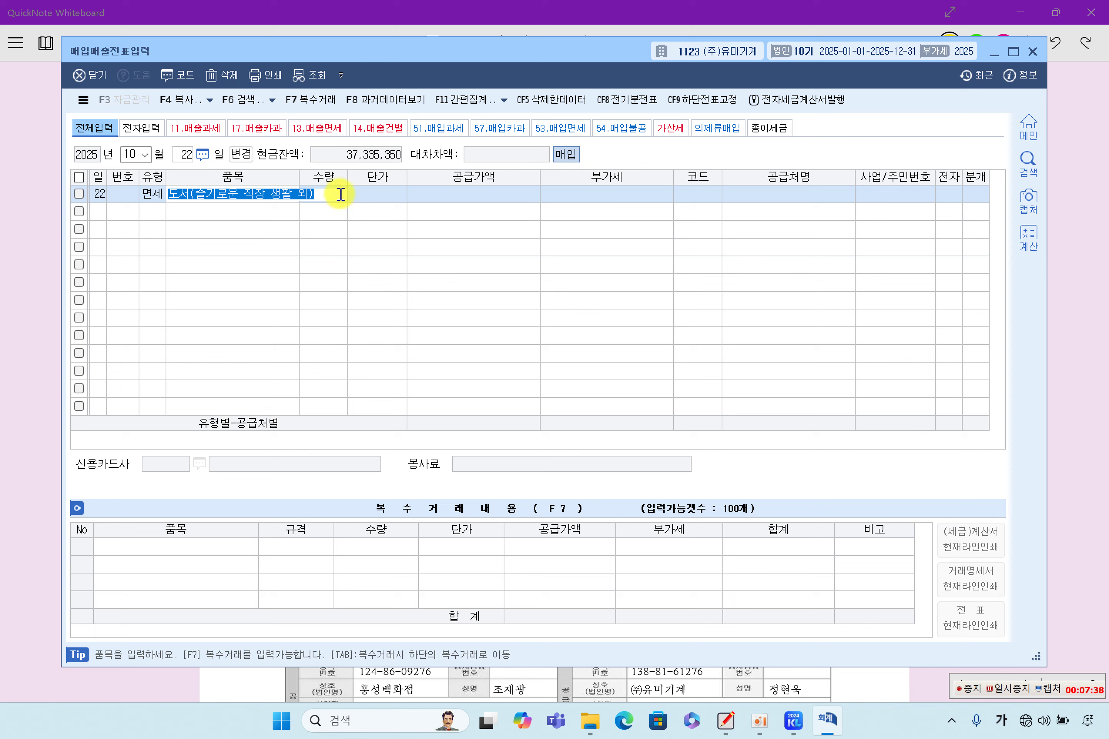
click(387, 200)
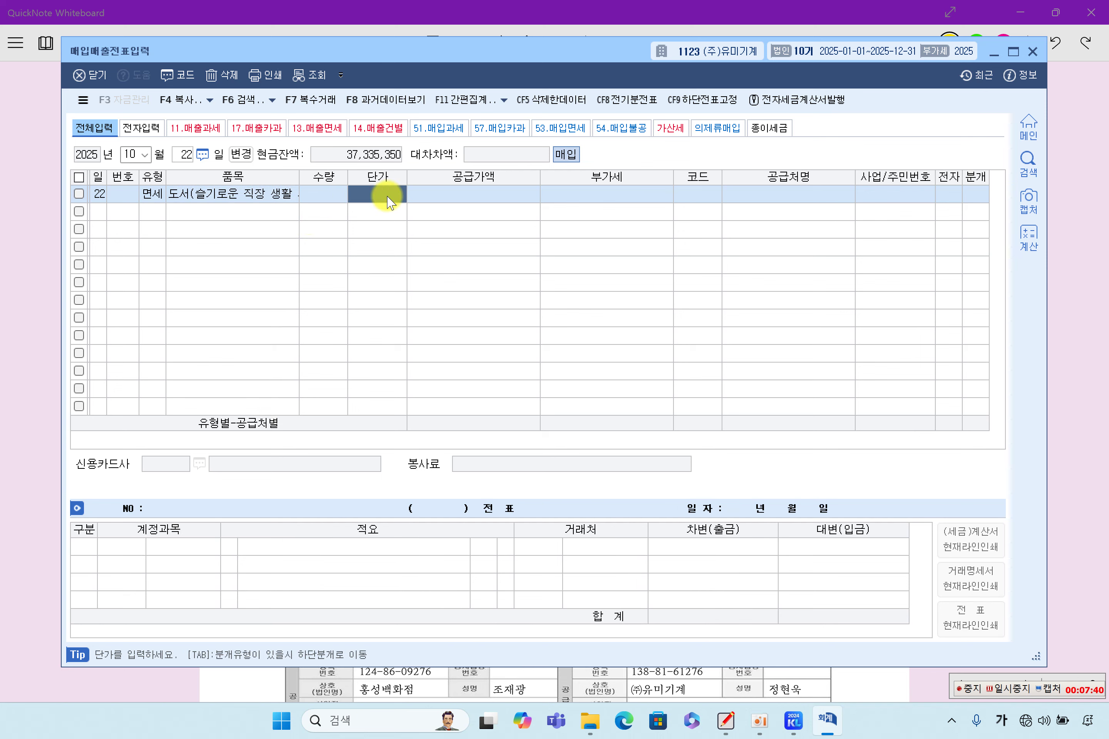
click(343, 196)
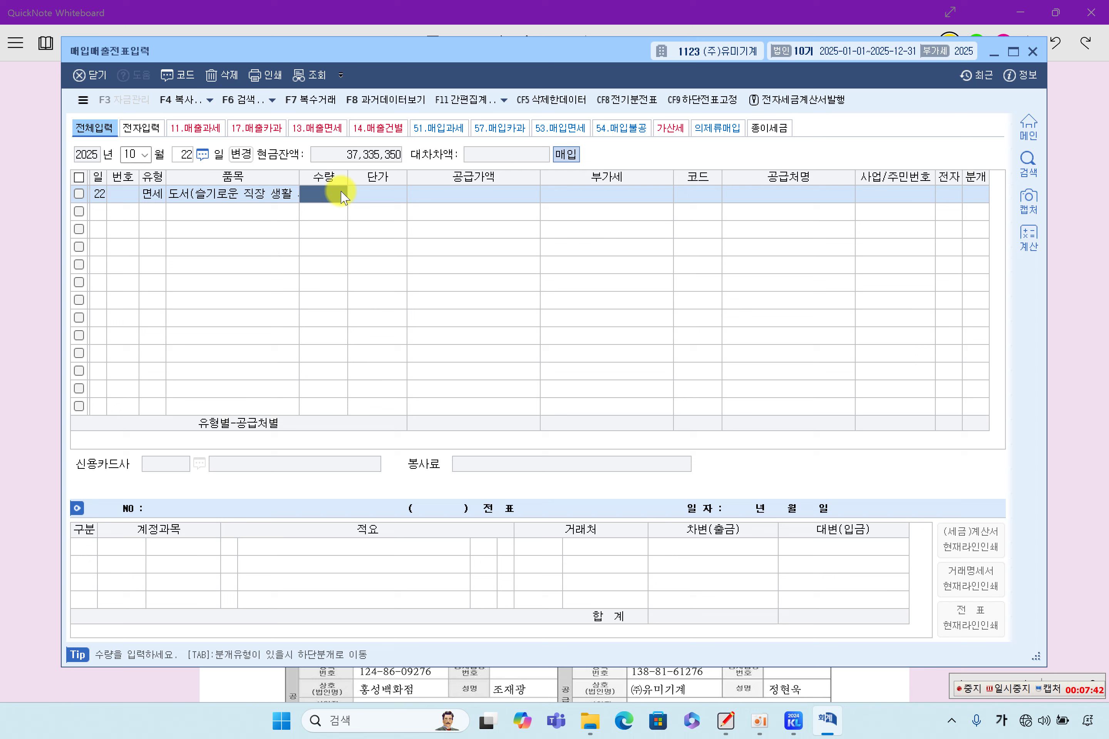
key(Return)
key(Return)
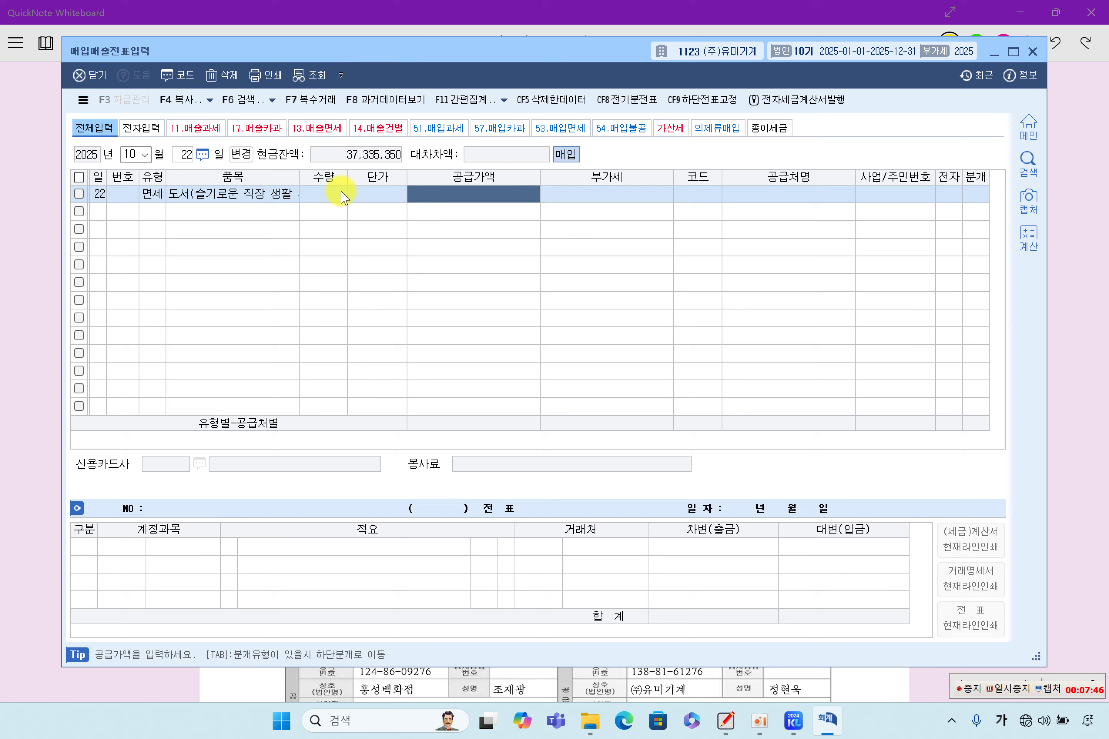
text(1,375,000)
key(Return)
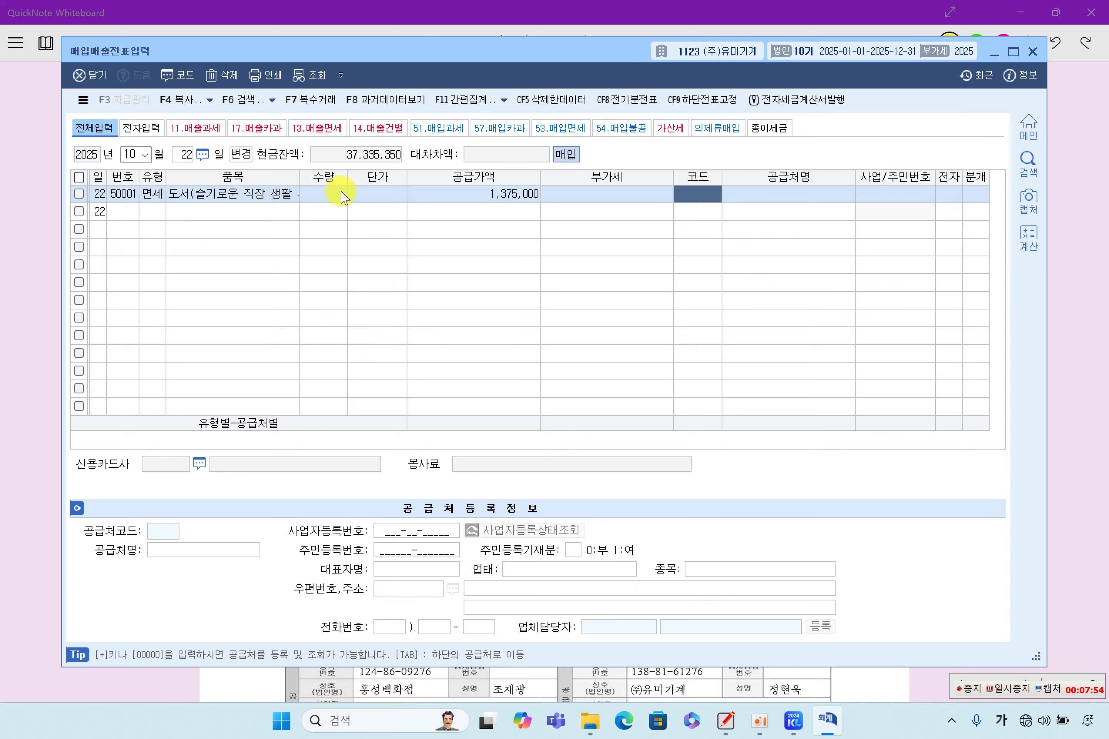
Look up the supplier with 영건 and assign 영건서점 to the October 22 voucher
key(F2)
text(영)
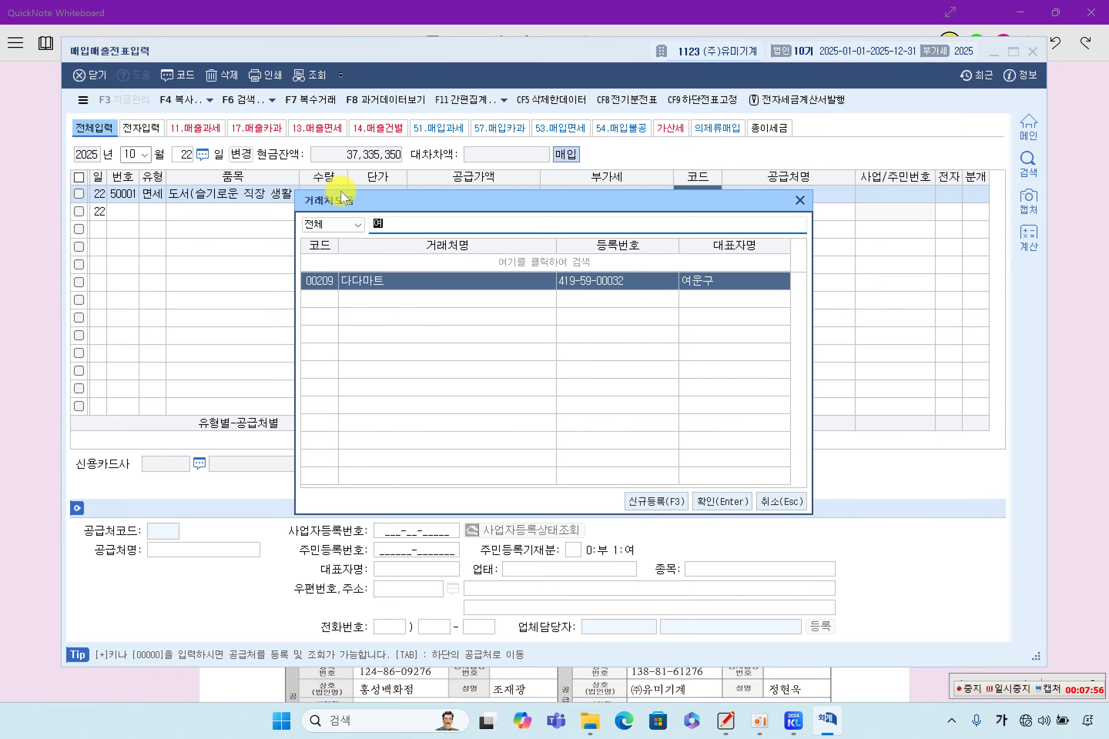
text(건)
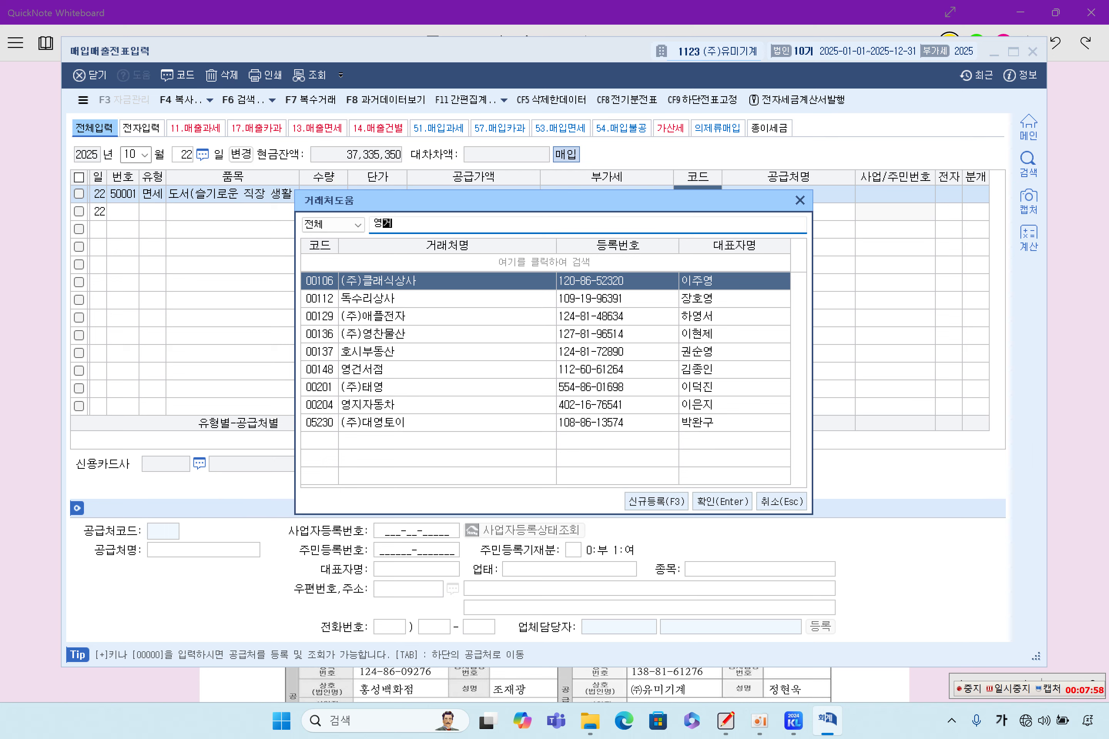
key(Return)
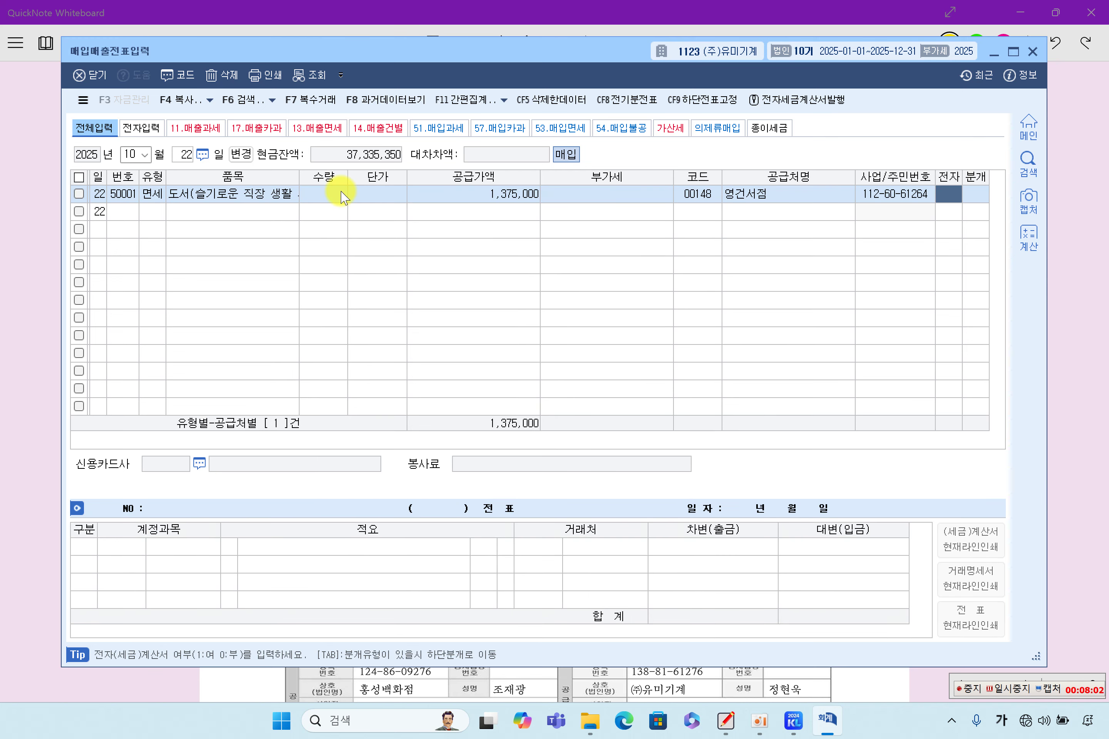
Mark the book purchase as electronically invoiced (여) and set its journal type to 현금
text(1)
key(Return)
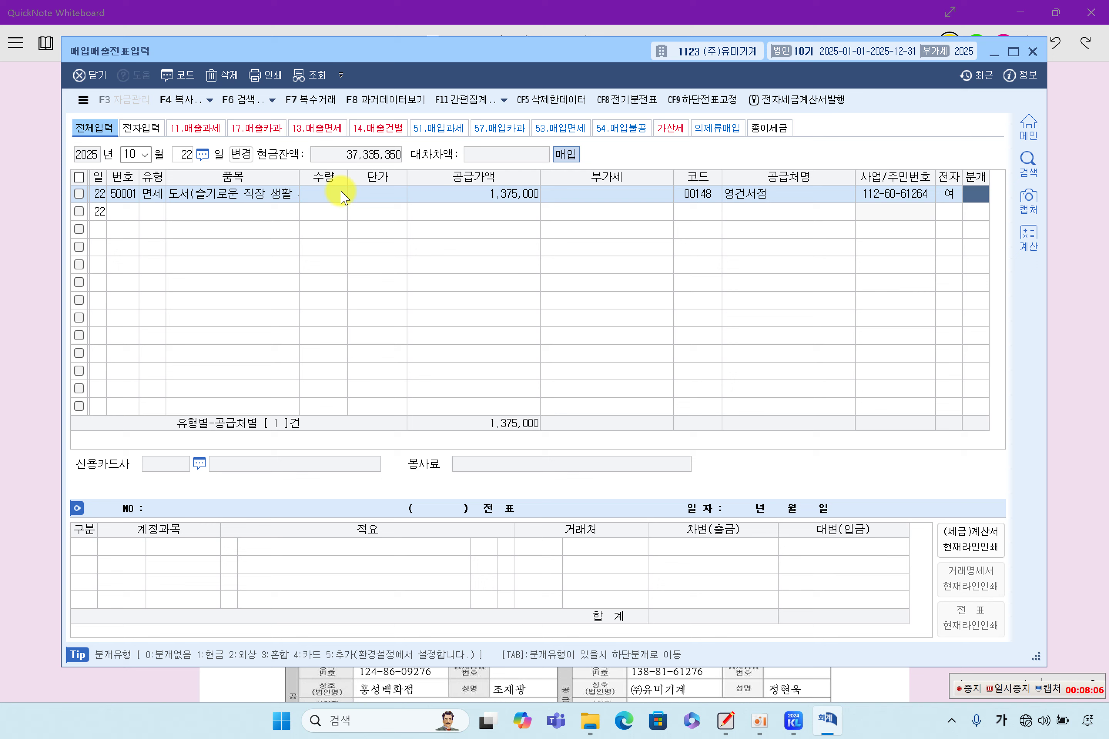
text(1)
key(Return)
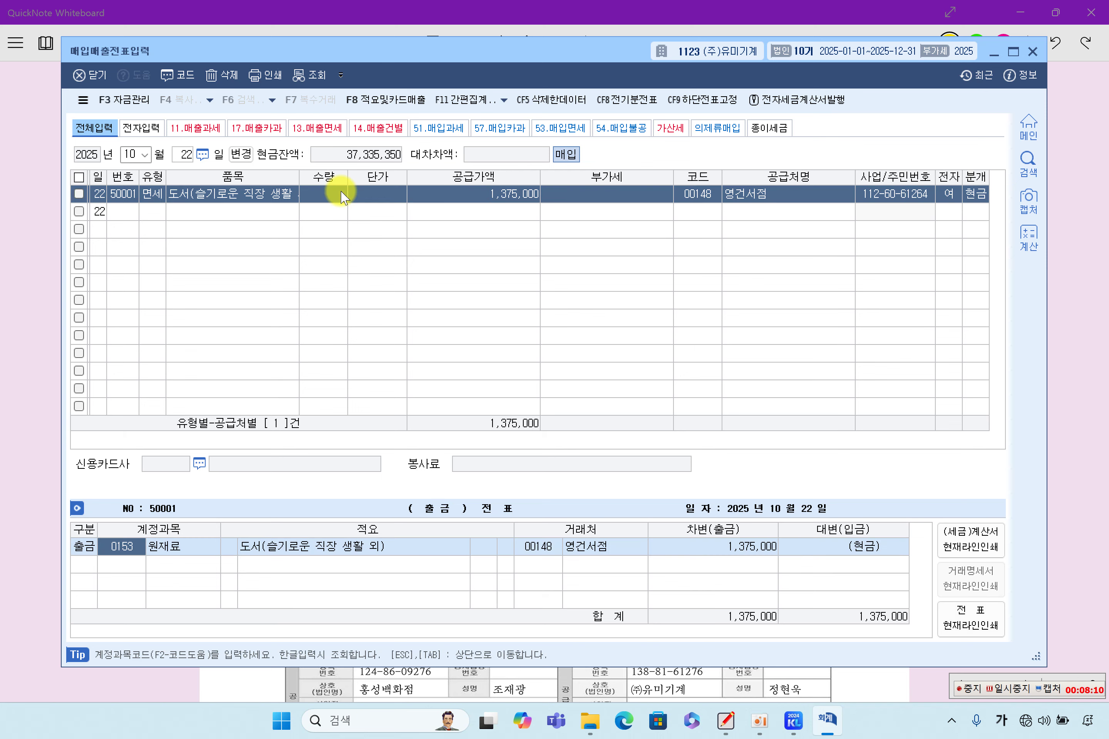
Change the journal line's account to 0826 도서인쇄비 (판매관리비) and return to the voucher line
key(F2)
text(도서)
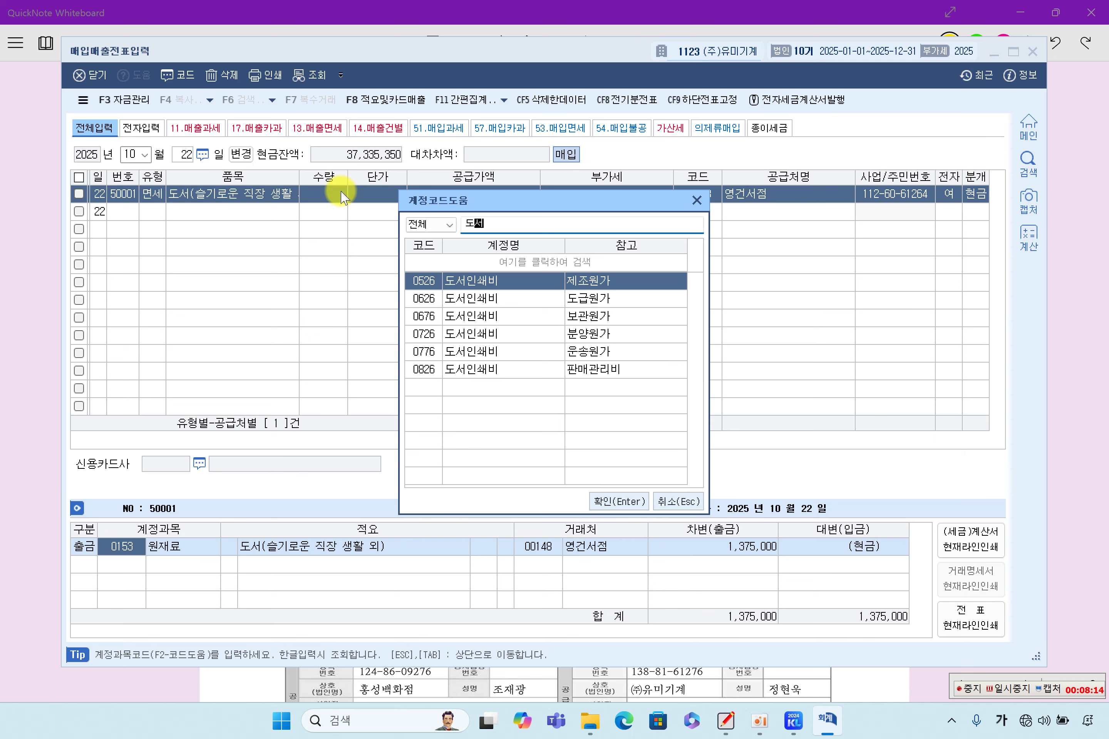
key(Down)
key(Down)
key(Down)
key(Down)
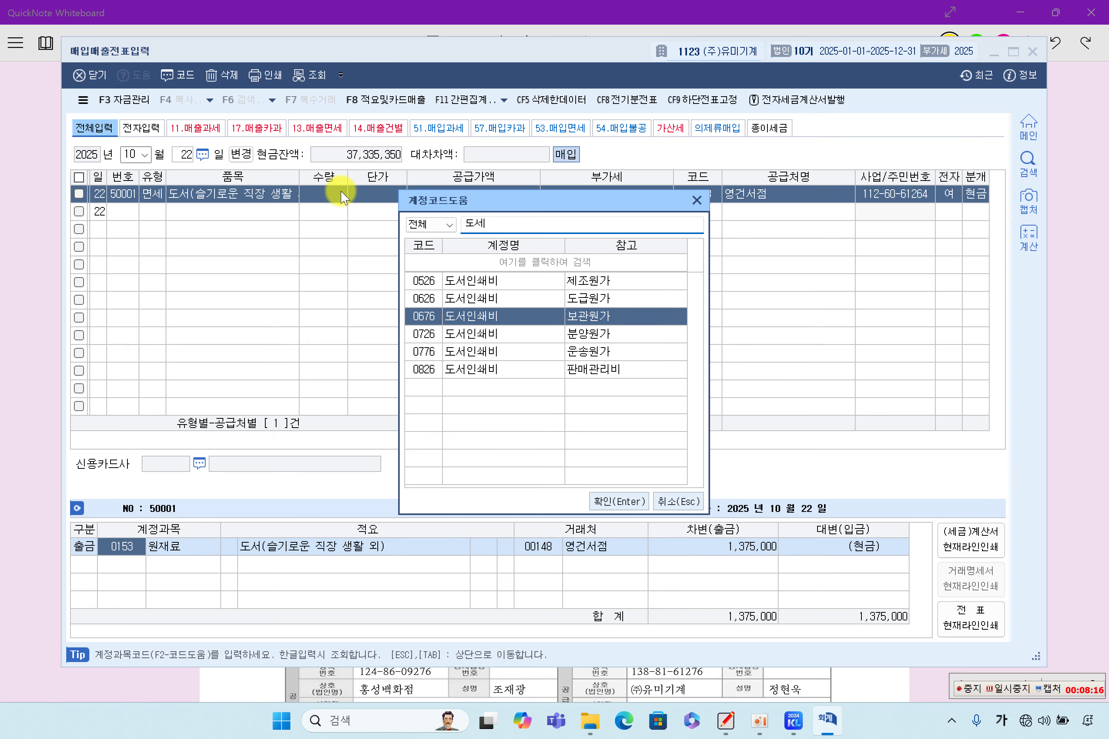
key(Down)
key(Return)
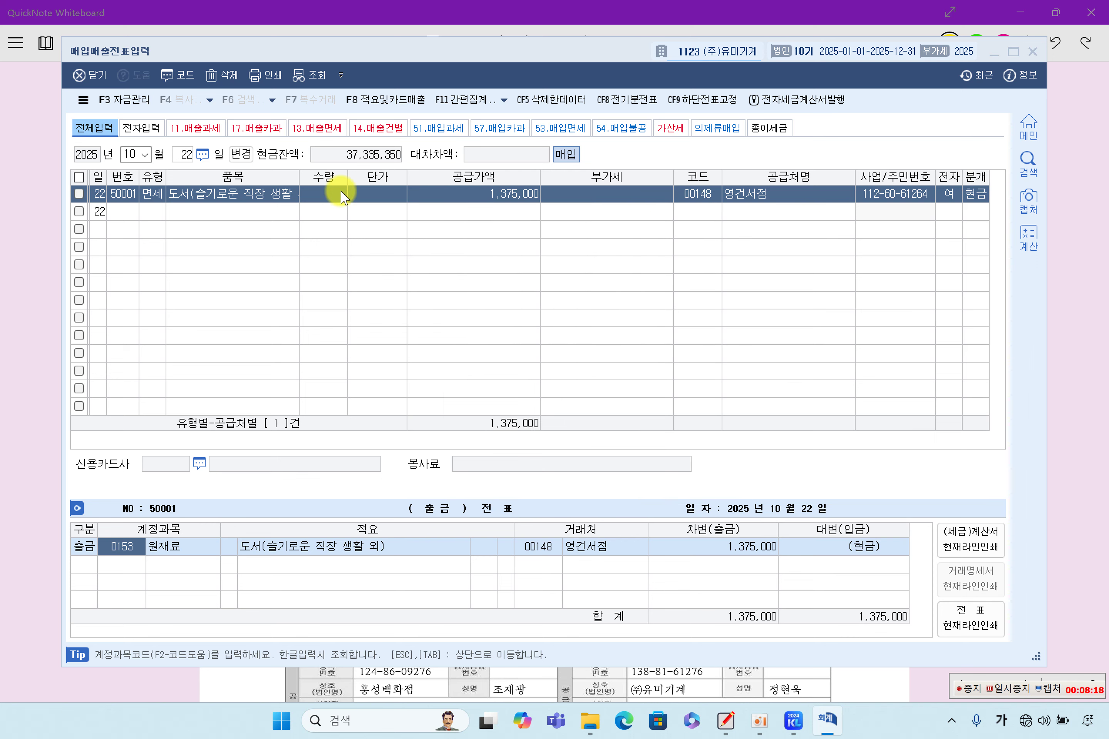
key(Return)
click(342, 195)
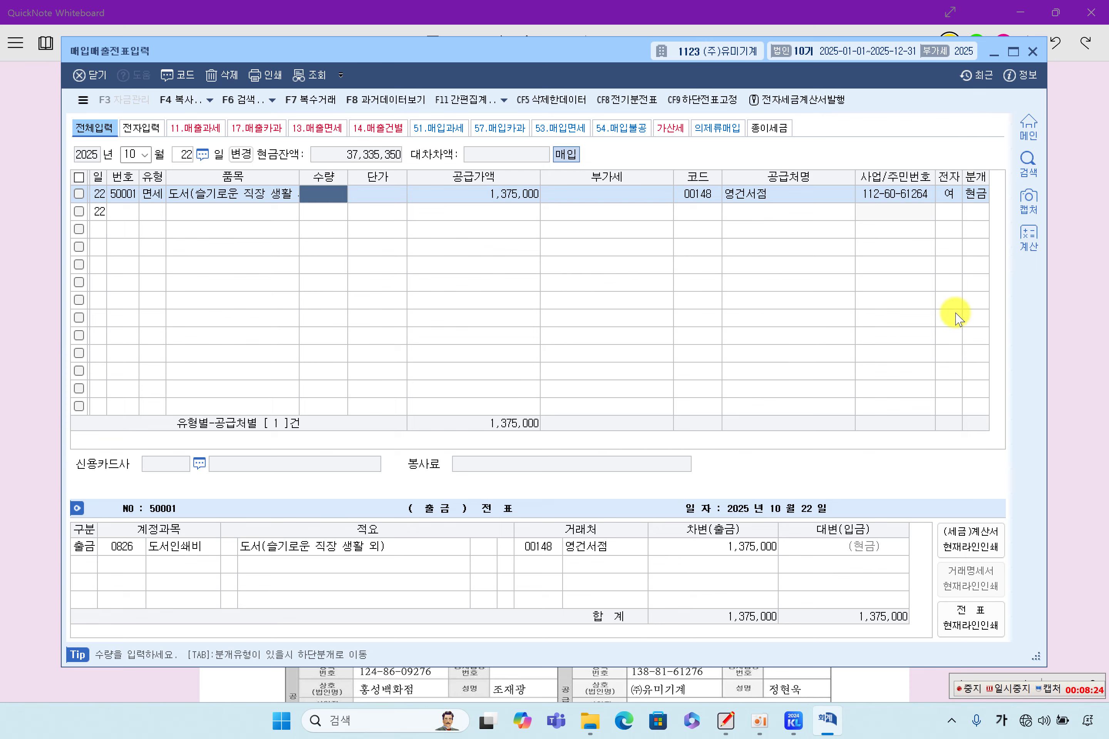
Switch to QuickNote Whiteboard and highlight problem [5]'s date, individual consumer, product, VAT-inclusive 8,800,000원, cash receipt and 보통예금 details
click(1064, 317)
scroll(620, 443, down, 10)
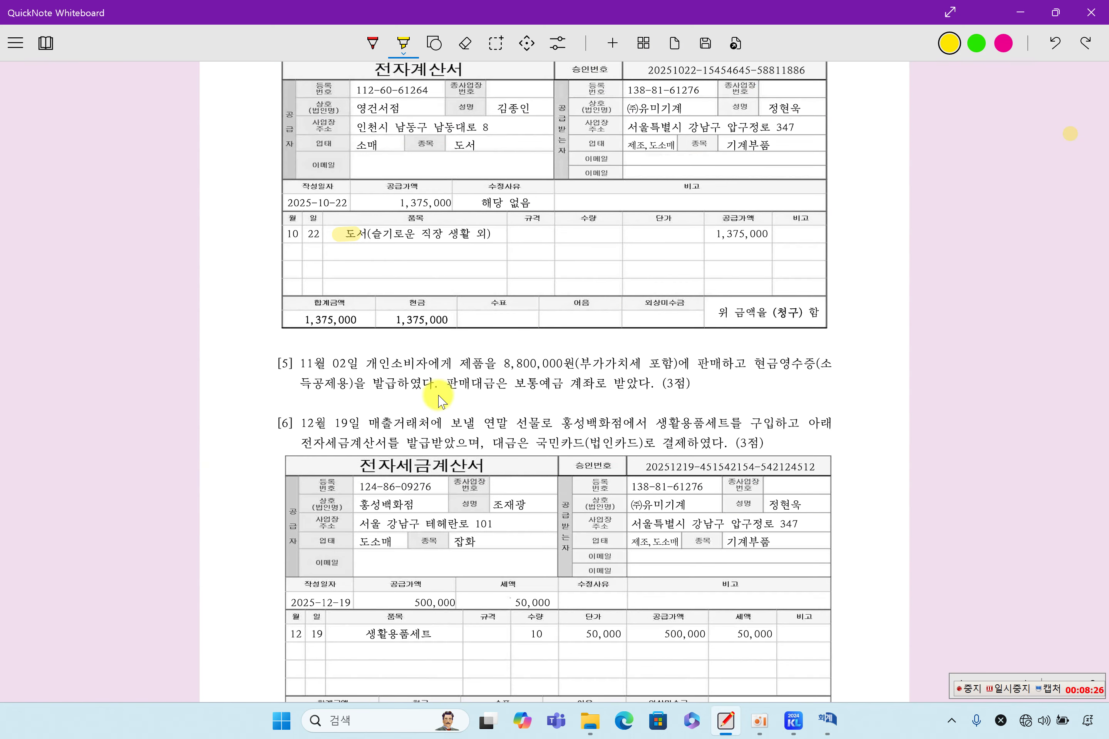
drag(300, 366, 825, 364)
drag(351, 382, 422, 382)
drag(520, 387, 653, 384)
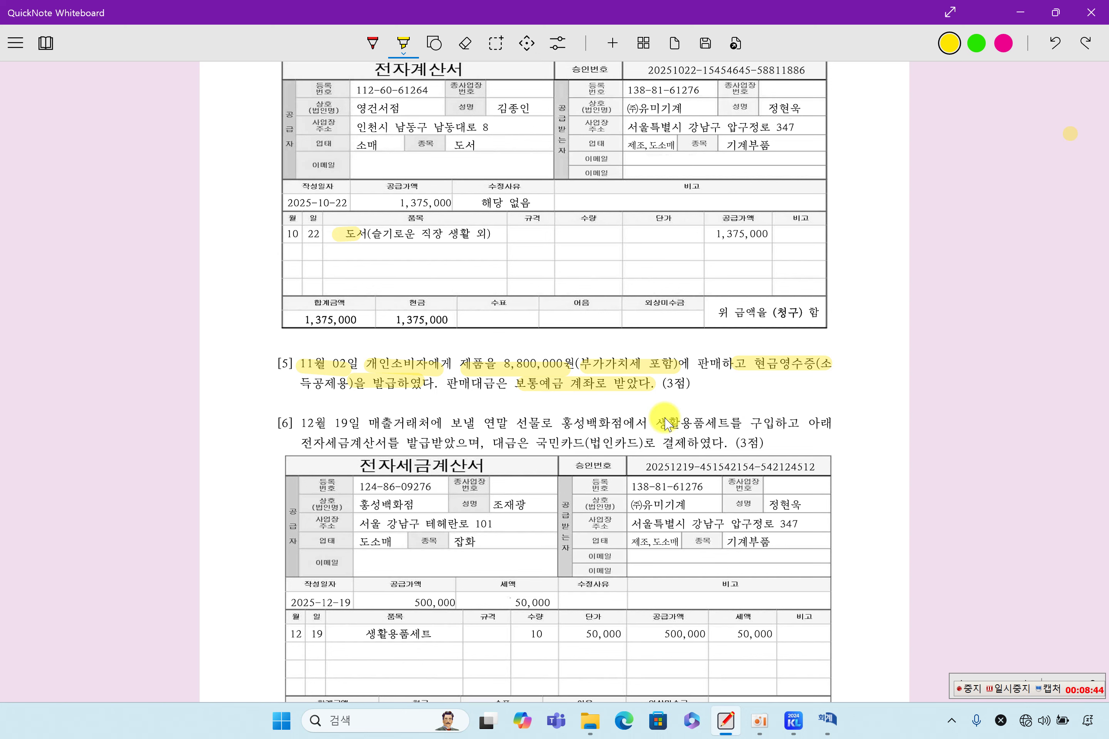
drag(504, 364, 563, 363)
Switch back to 매입매출전표입력, set the voucher date to November 2 and choose sales type 22 현과
click(801, 722)
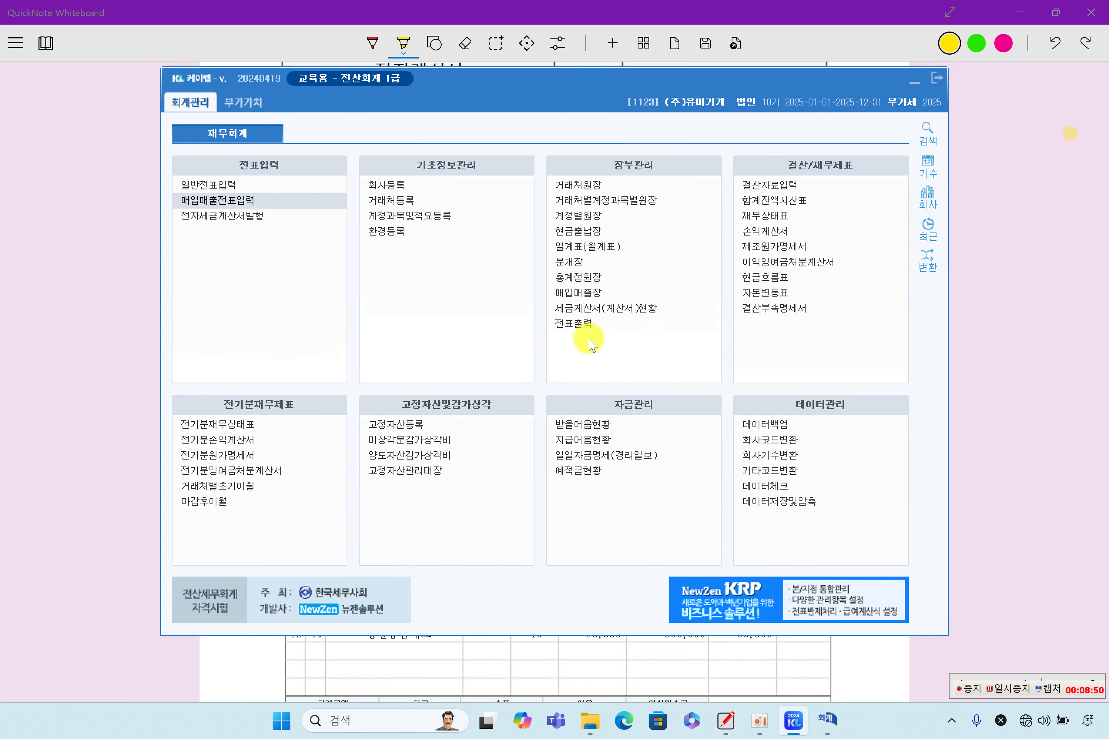
click(822, 728)
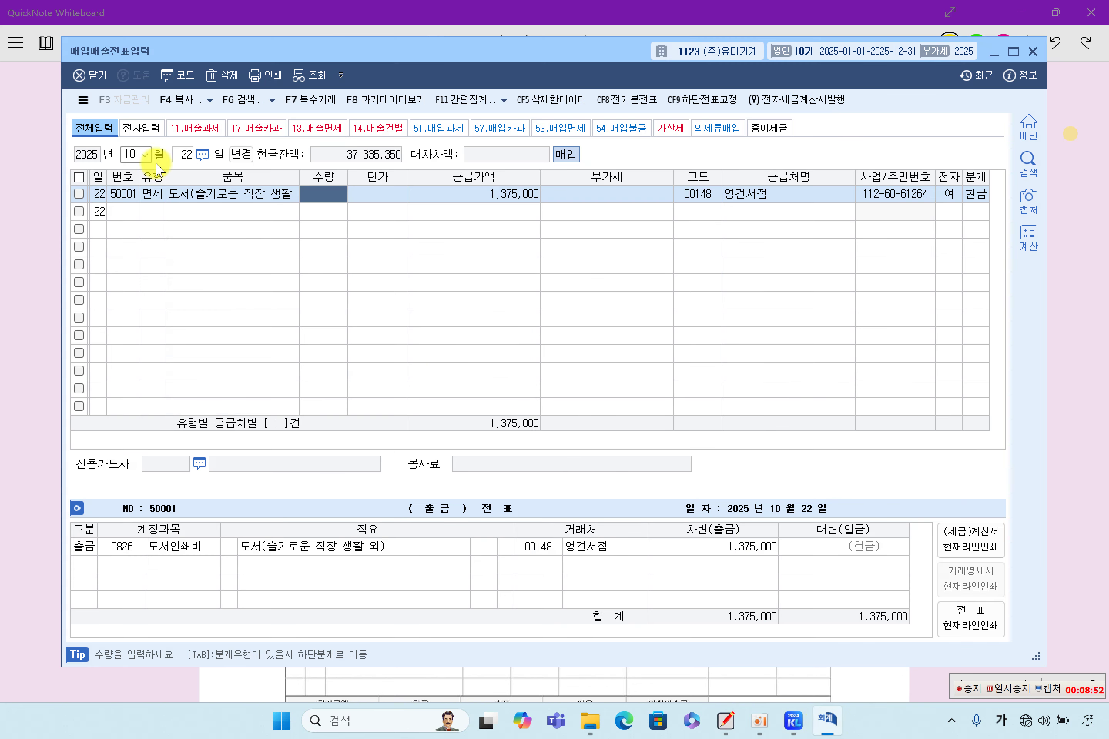
click(130, 150)
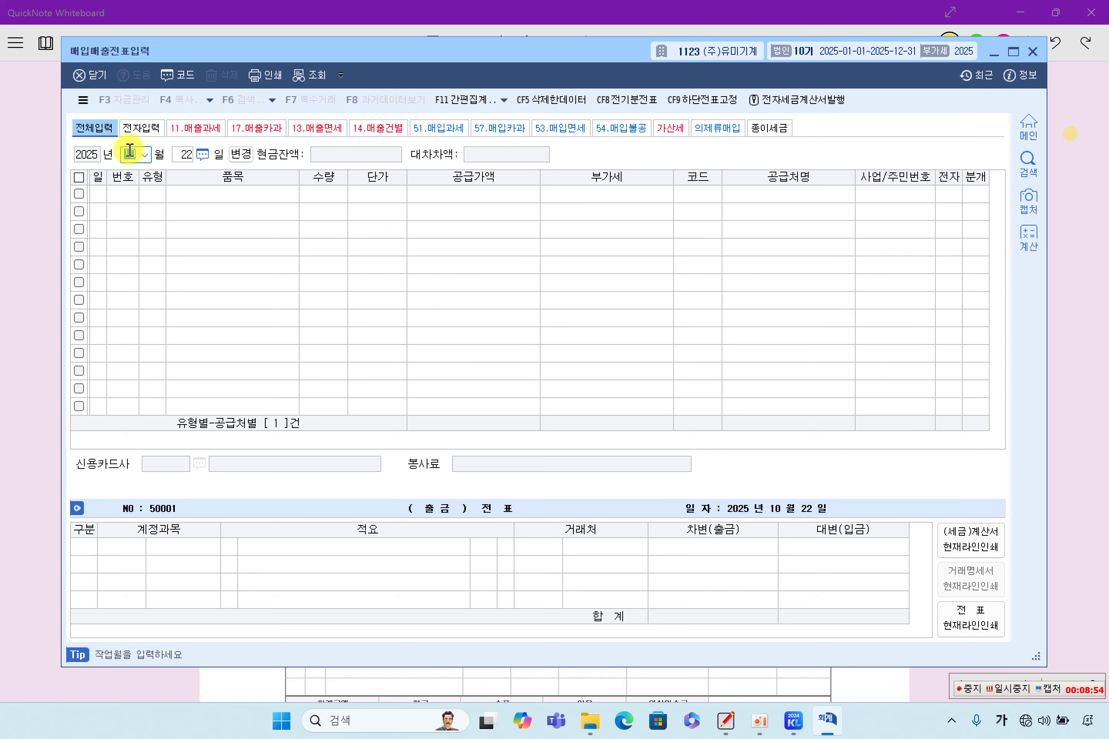
text(11)
key(Return)
text(2)
key(Return)
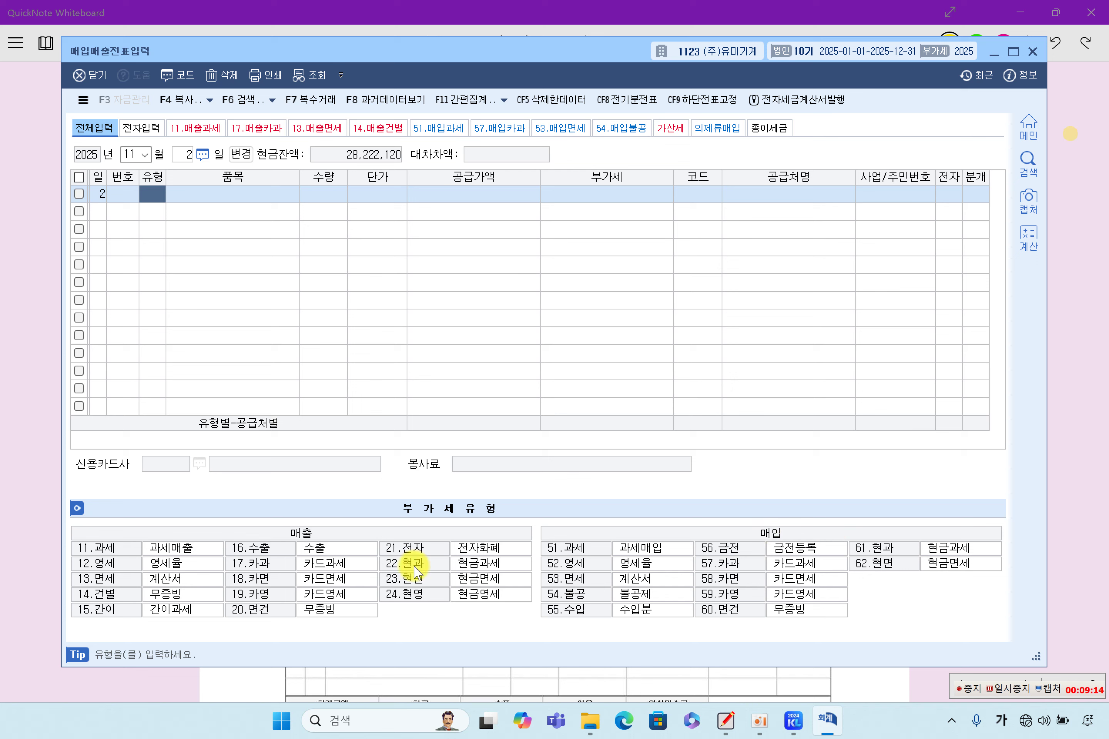
text(22)
key(Return)
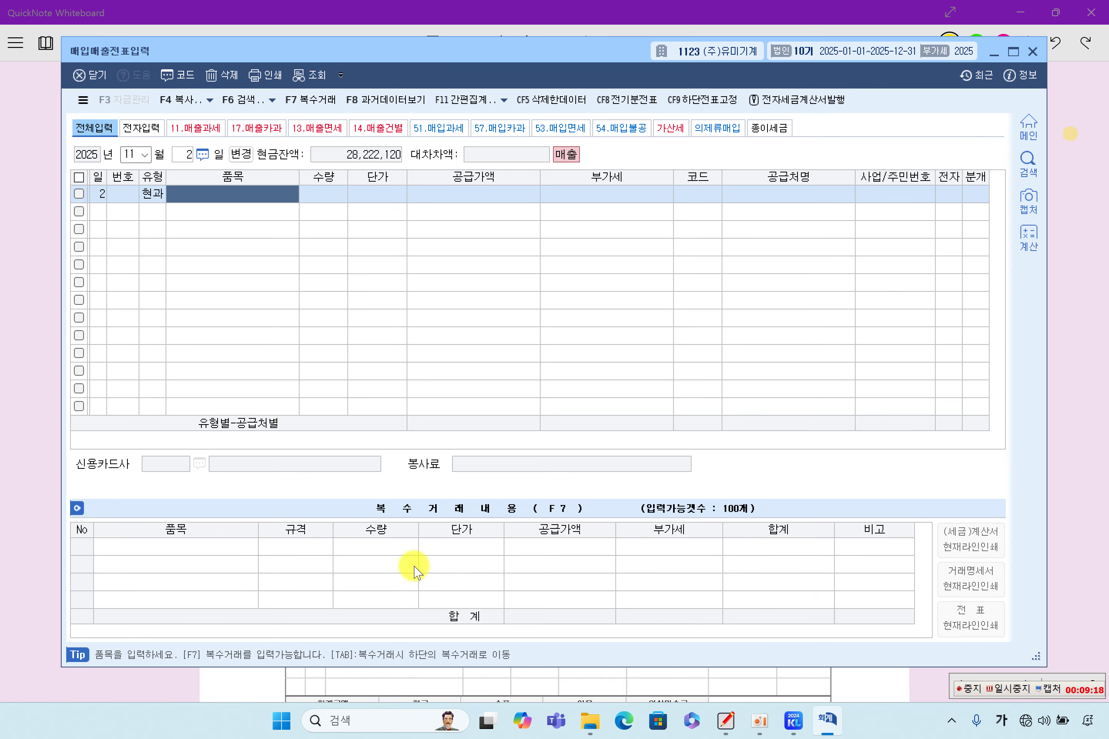
Enter 제품 as the item and the VAT-inclusive amount 8,800,000 as the supply value, leaving quantity and unit price blank
text(제품)
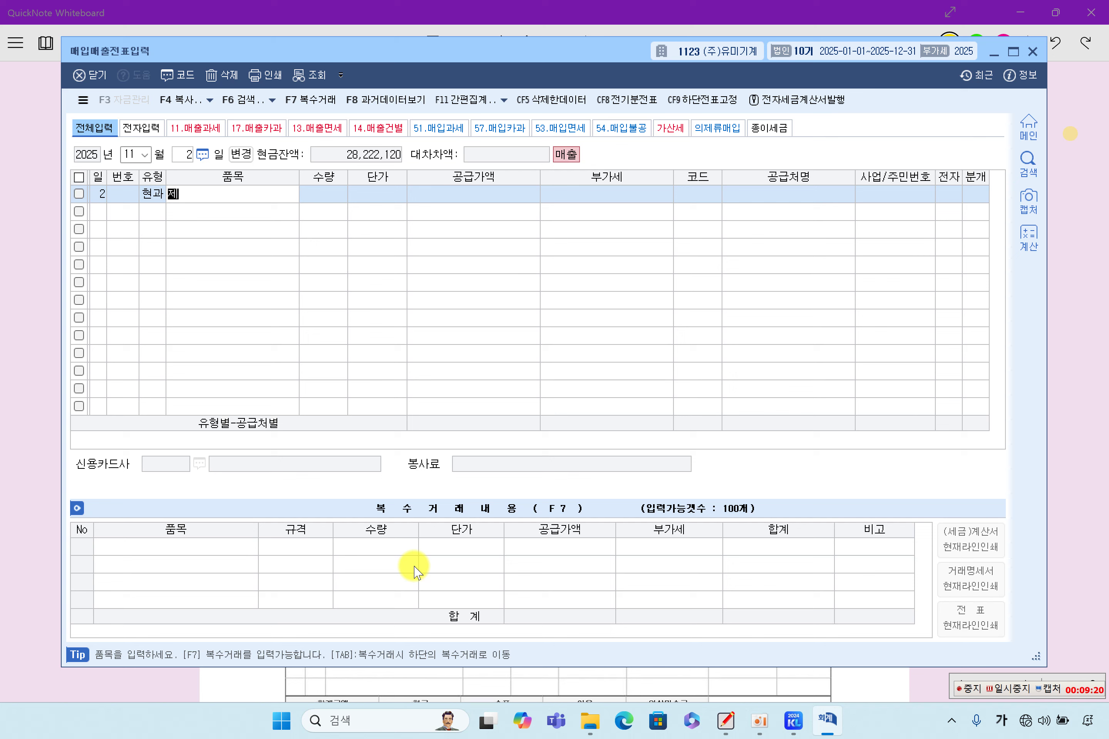
key(Return)
key(Return)
key(Return)
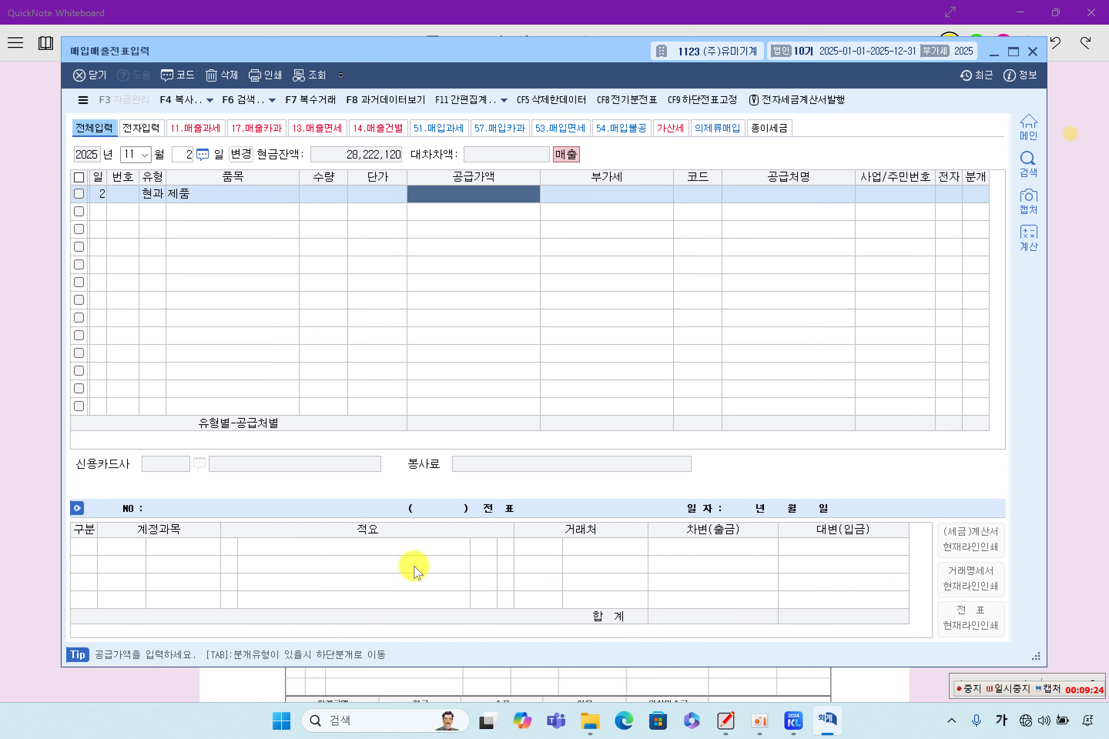
text(8800000)
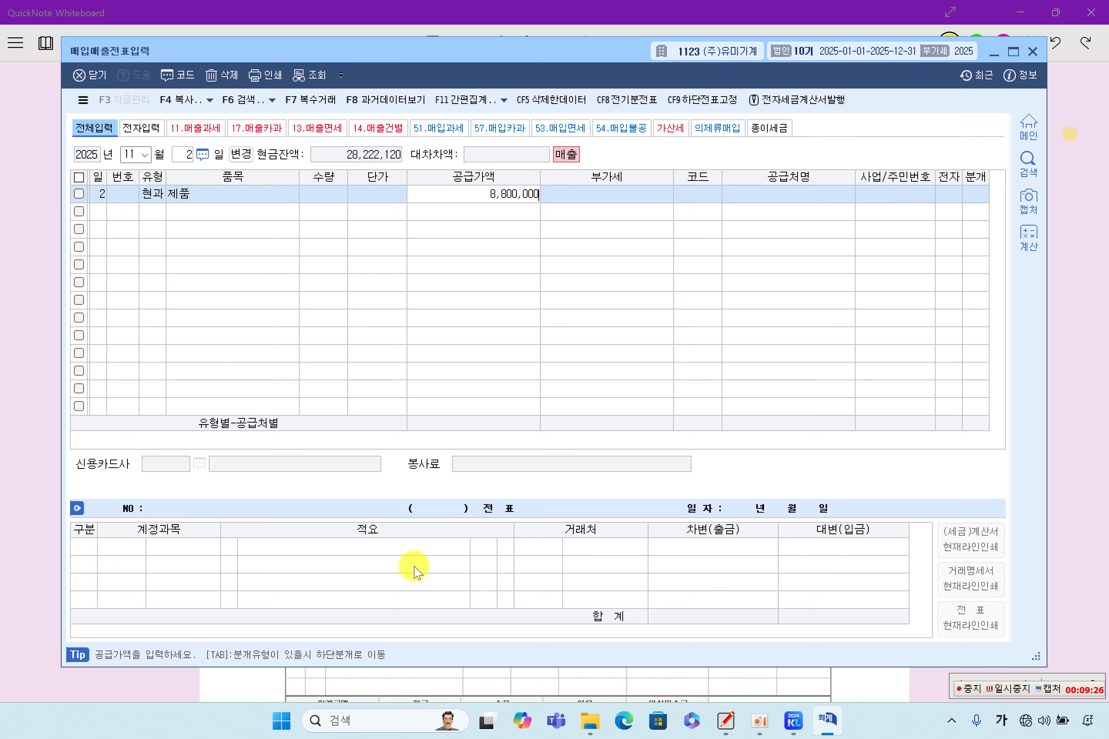
key(Return)
key(Return)
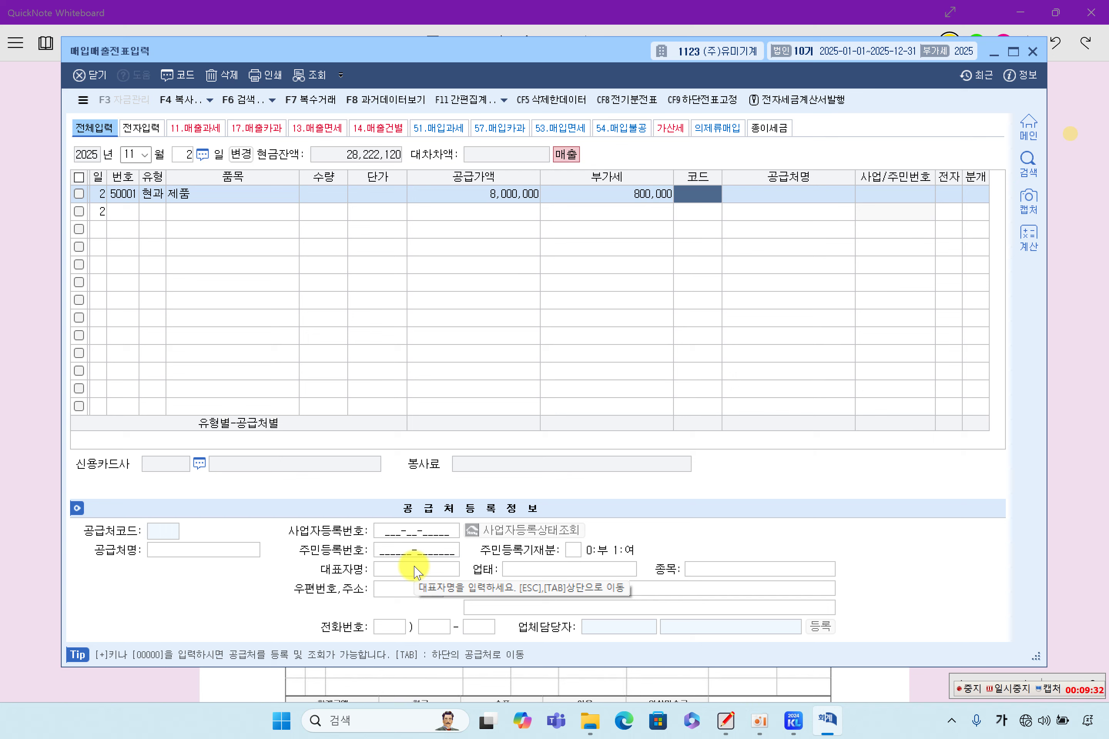
Leave the customer blank for the individual consumer and set the journal type to 혼합
key(Return)
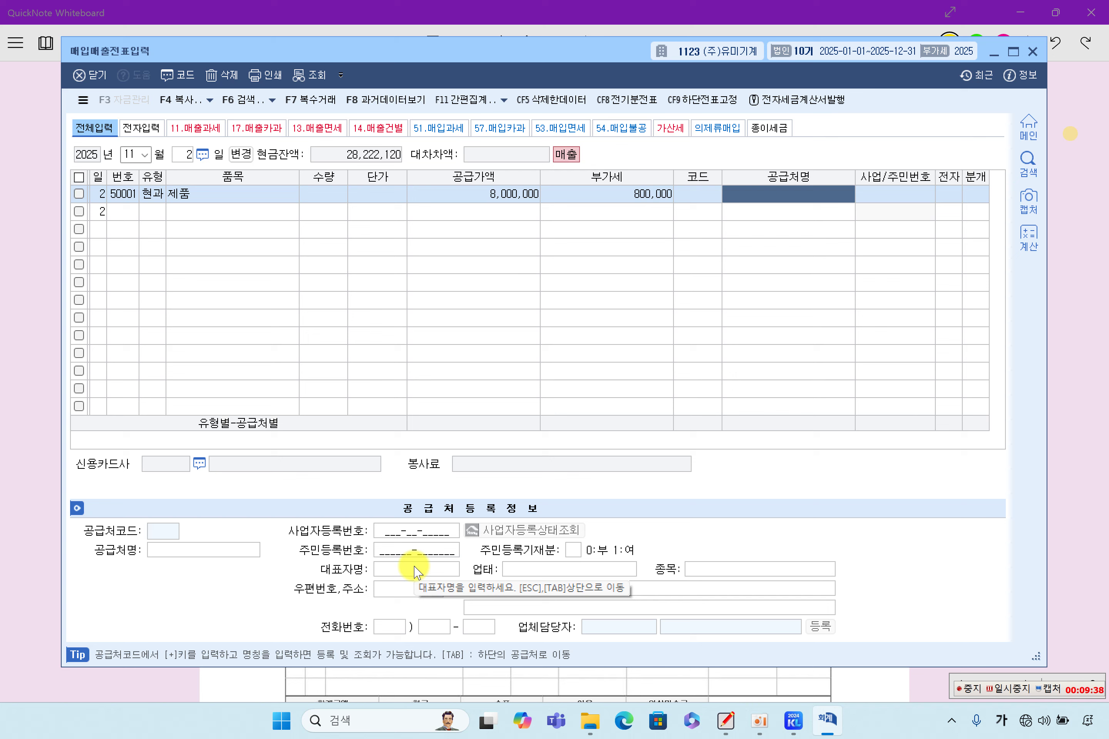
key(Return)
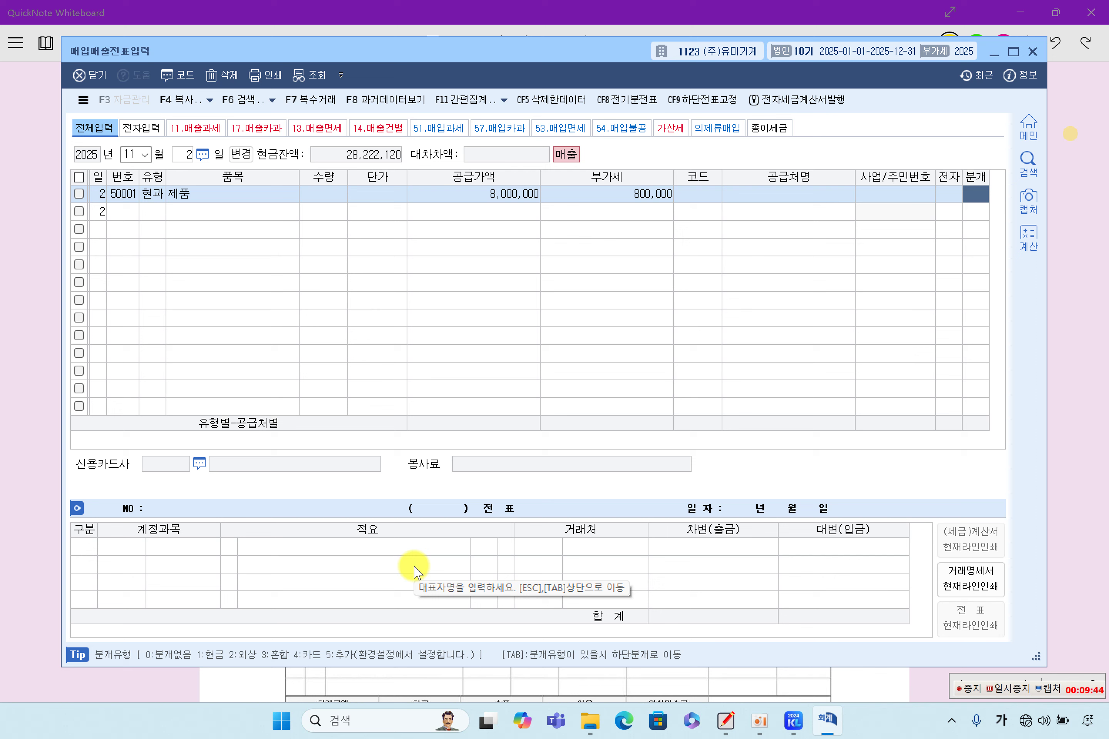
text(3)
key(Return)
key(Return)
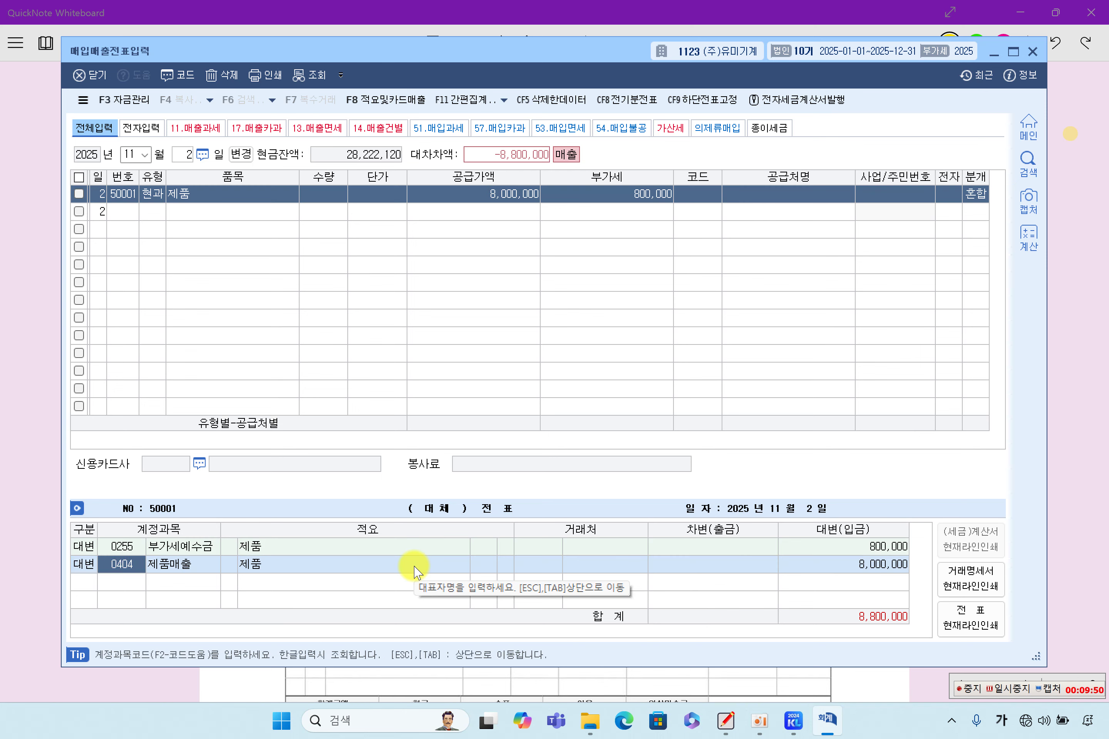
Add a debit line of 8,800,000 to account 0103 보통예금 below the 제품매출 line and return to the saved voucher line
key(Return)
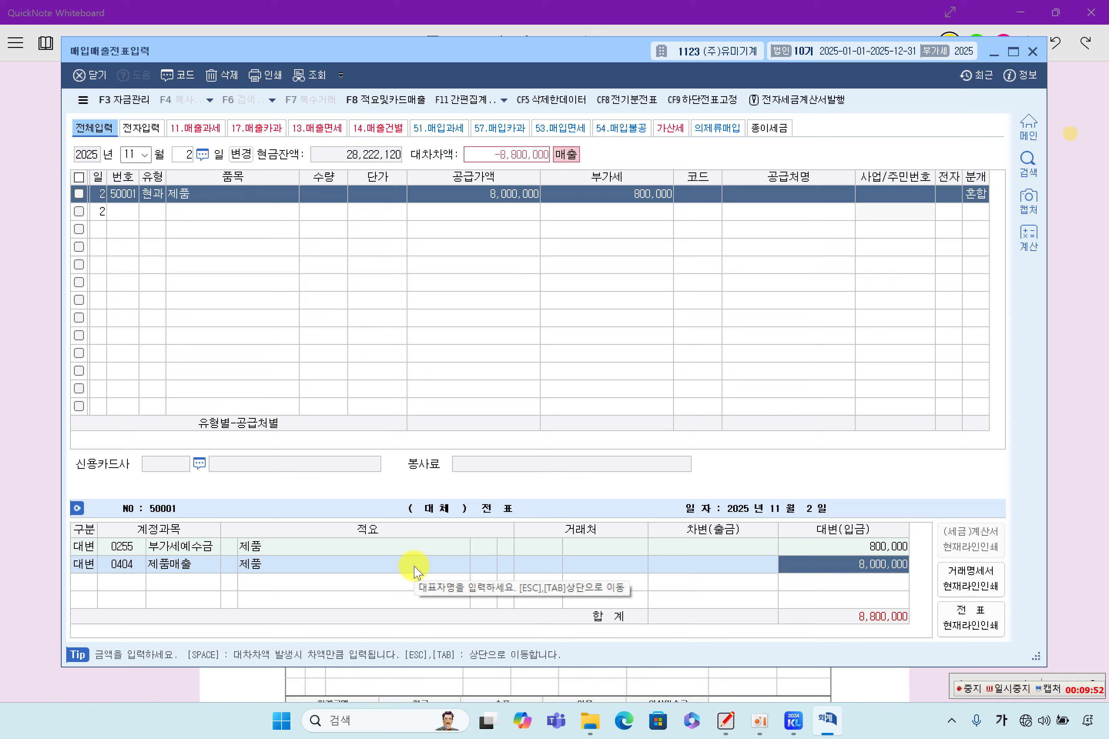
key(Return)
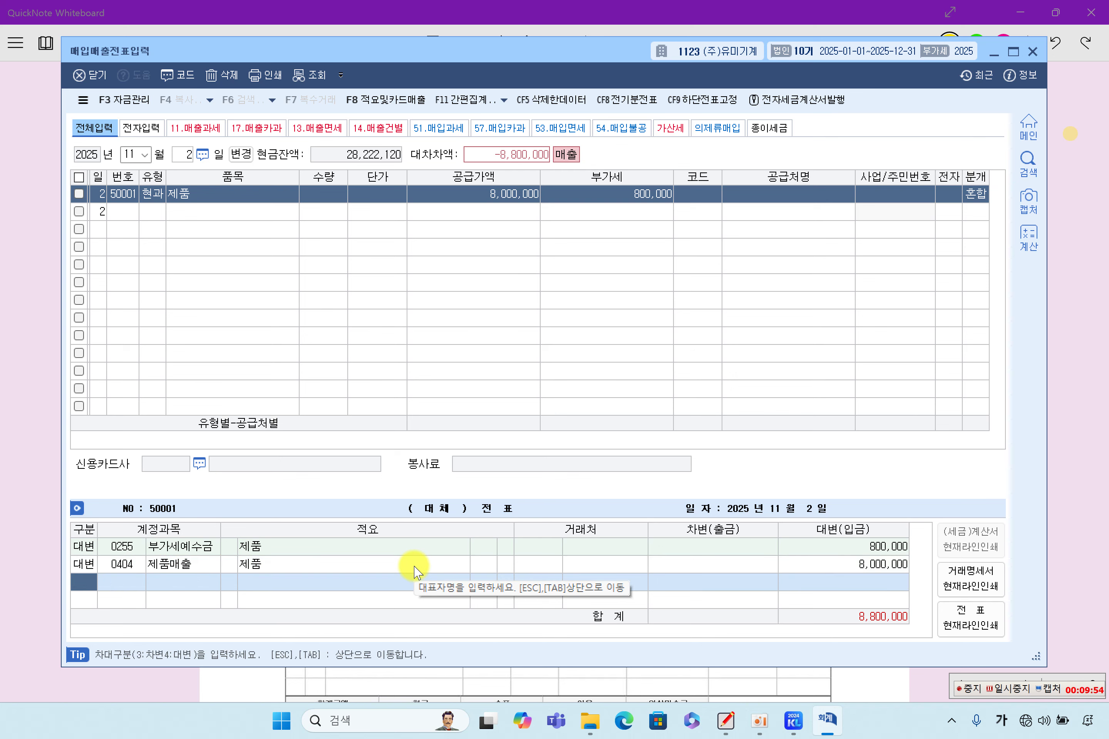
text(3103)
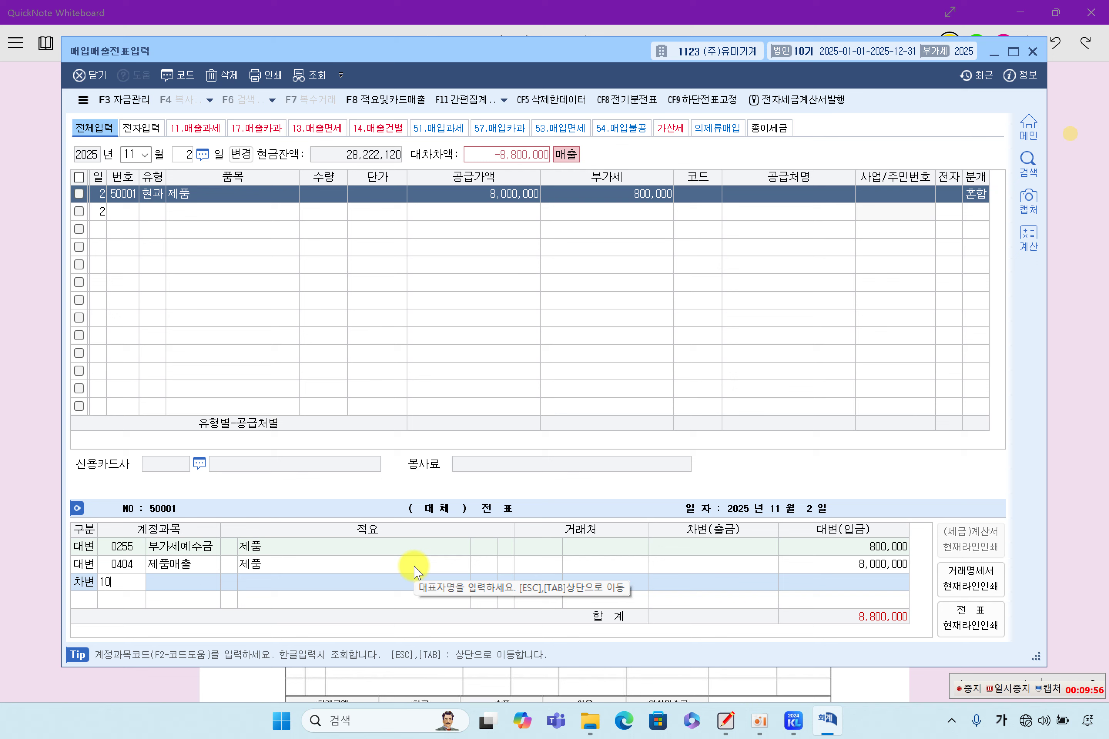
key(Return)
key(Return)
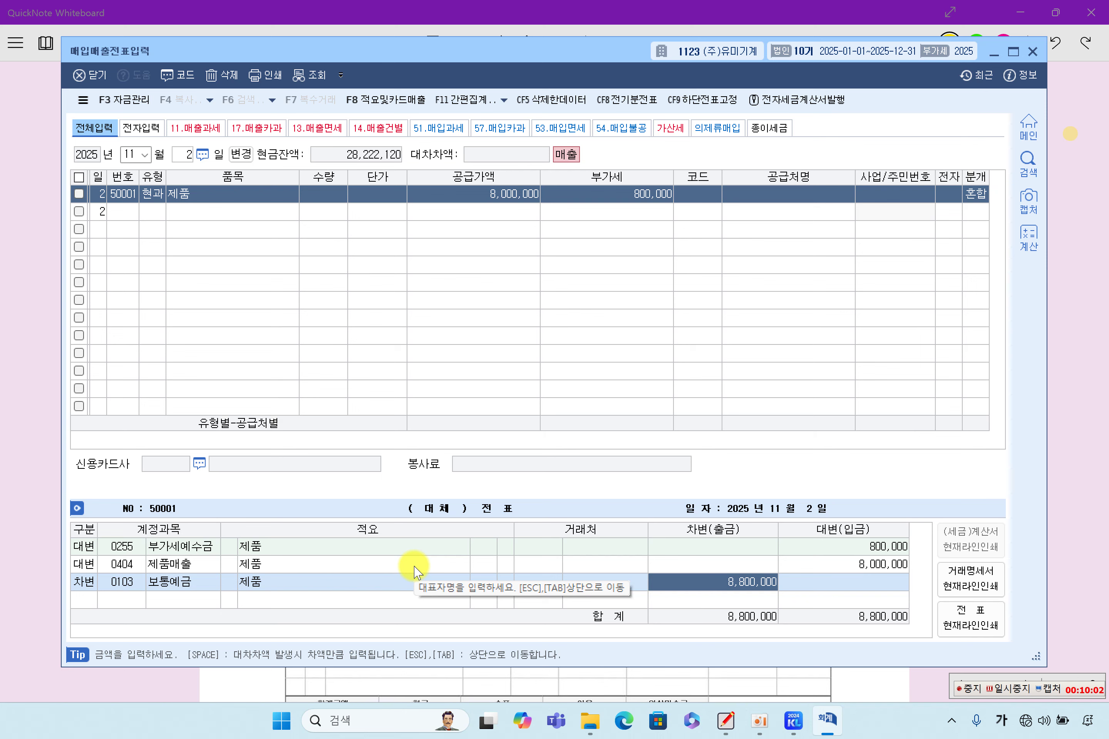
key(Return)
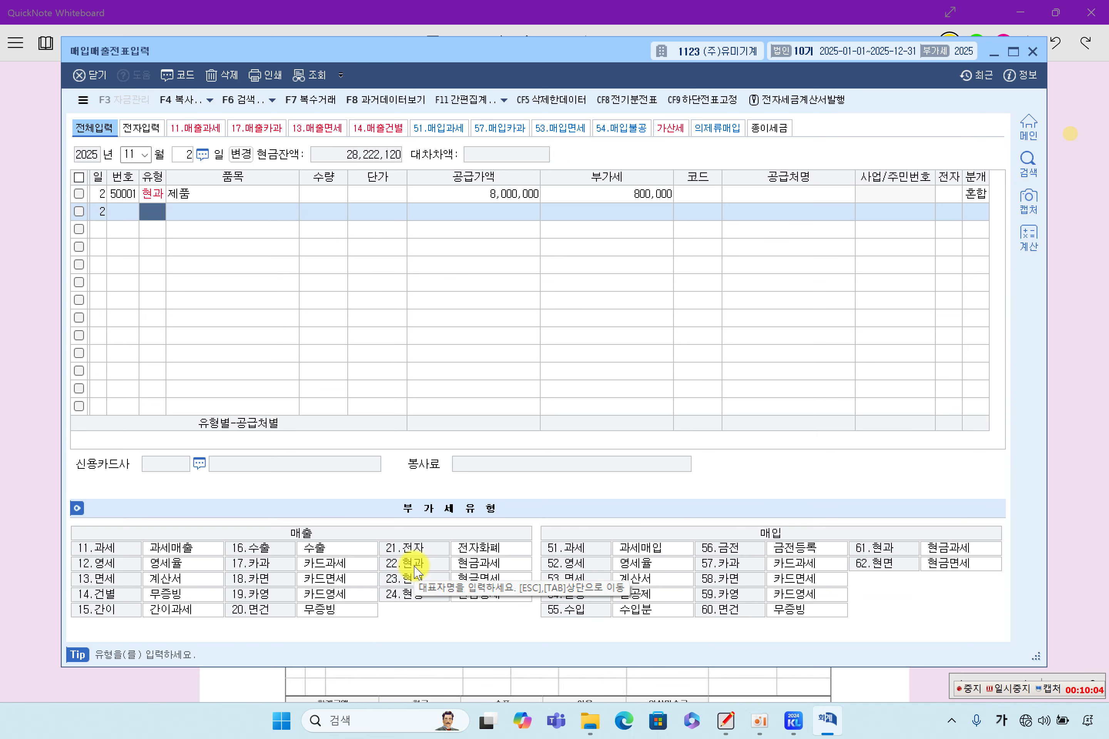
key(Up)
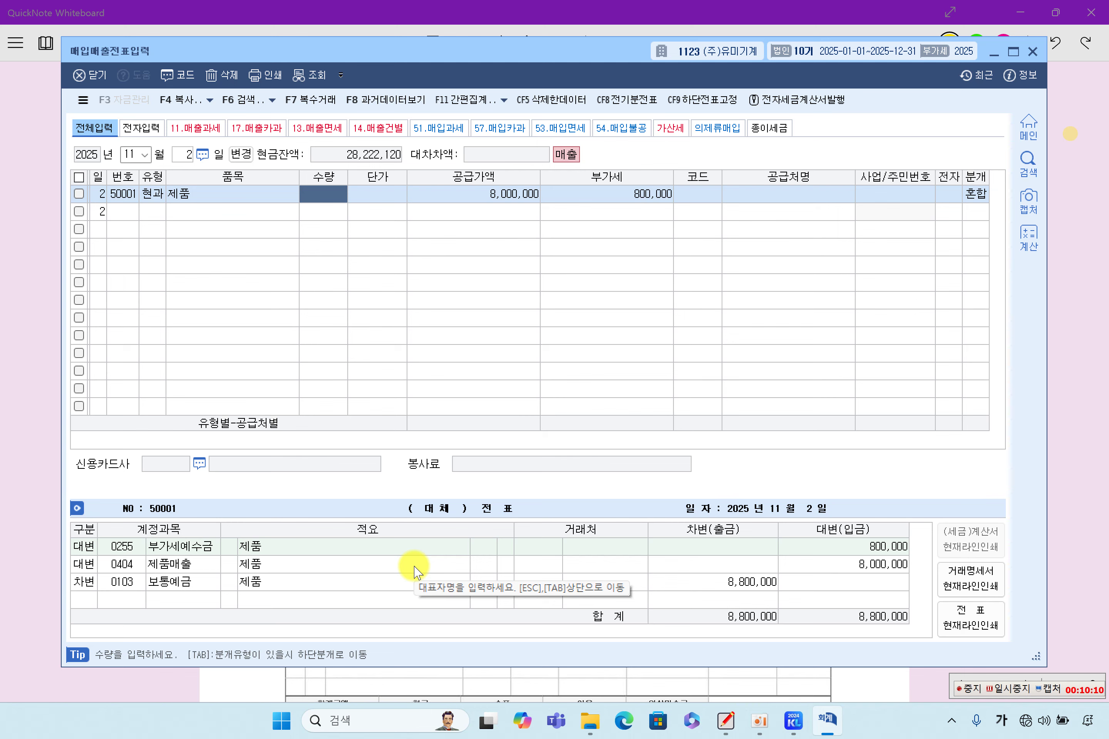
Switch to QuickNote Whiteboard and highlight 매출거래처 and 선물 in the December 19 transaction of problem [6]
click(1060, 489)
scroll(779, 426, down, 4)
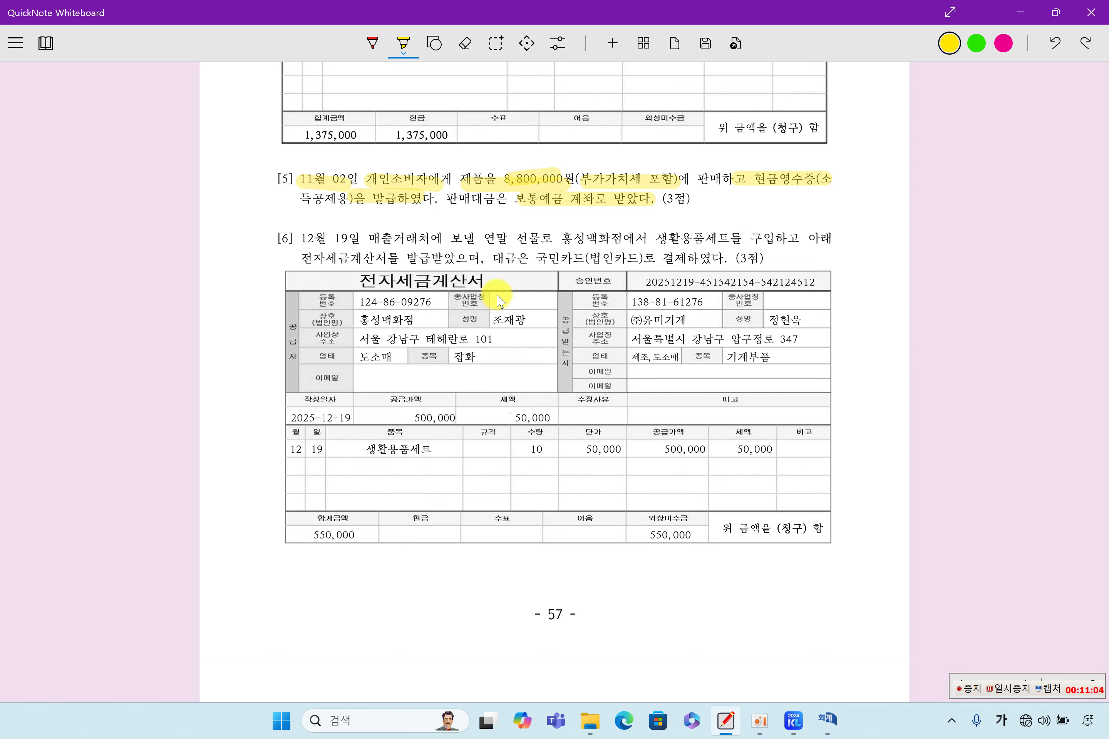
drag(391, 234, 457, 233)
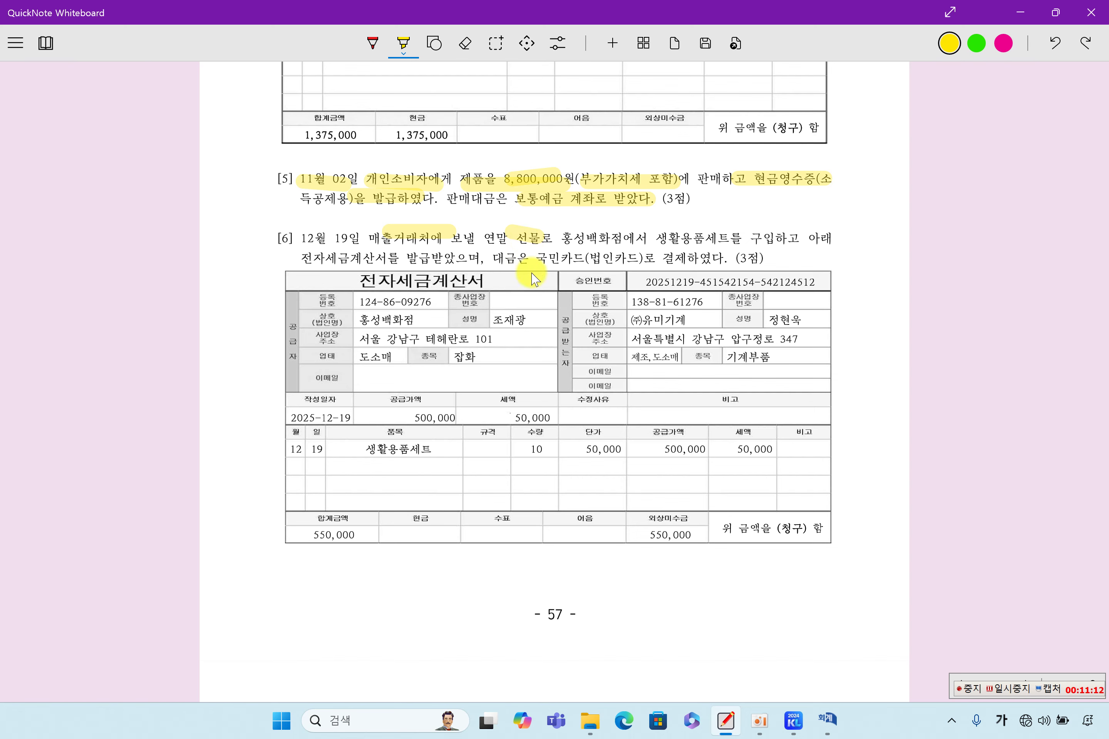
Switch back to 매입매출전표입력, set the voucher date to December 19 and choose purchase type 54 불공
click(793, 720)
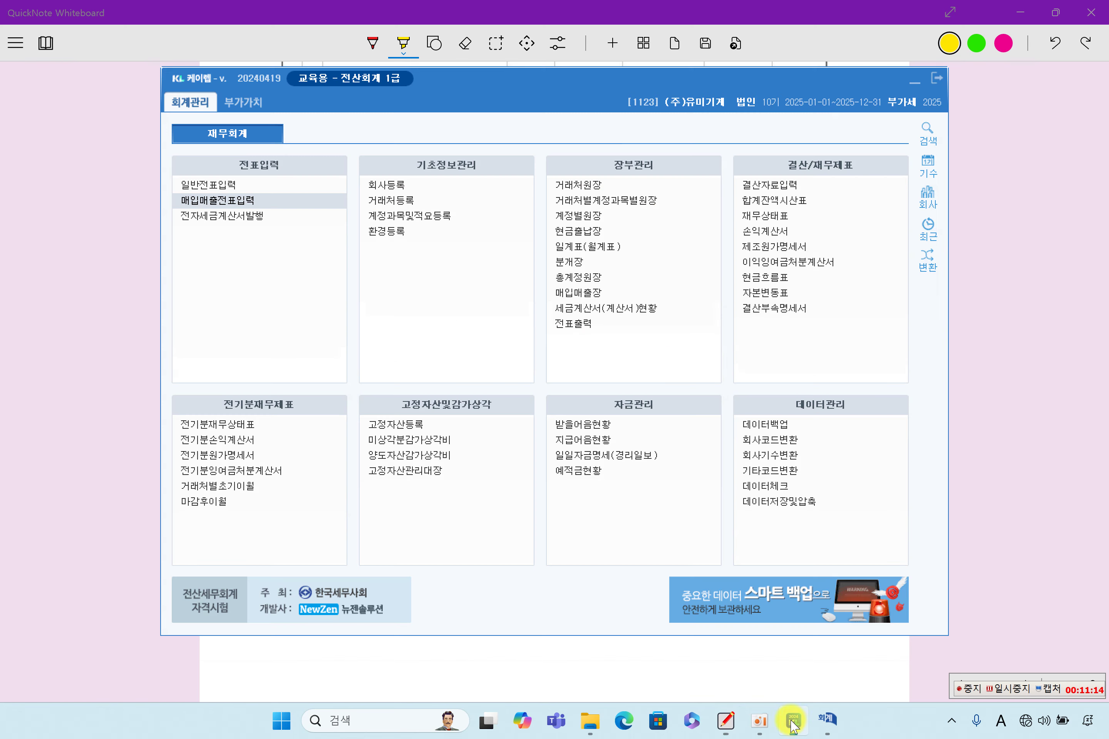
click(270, 202)
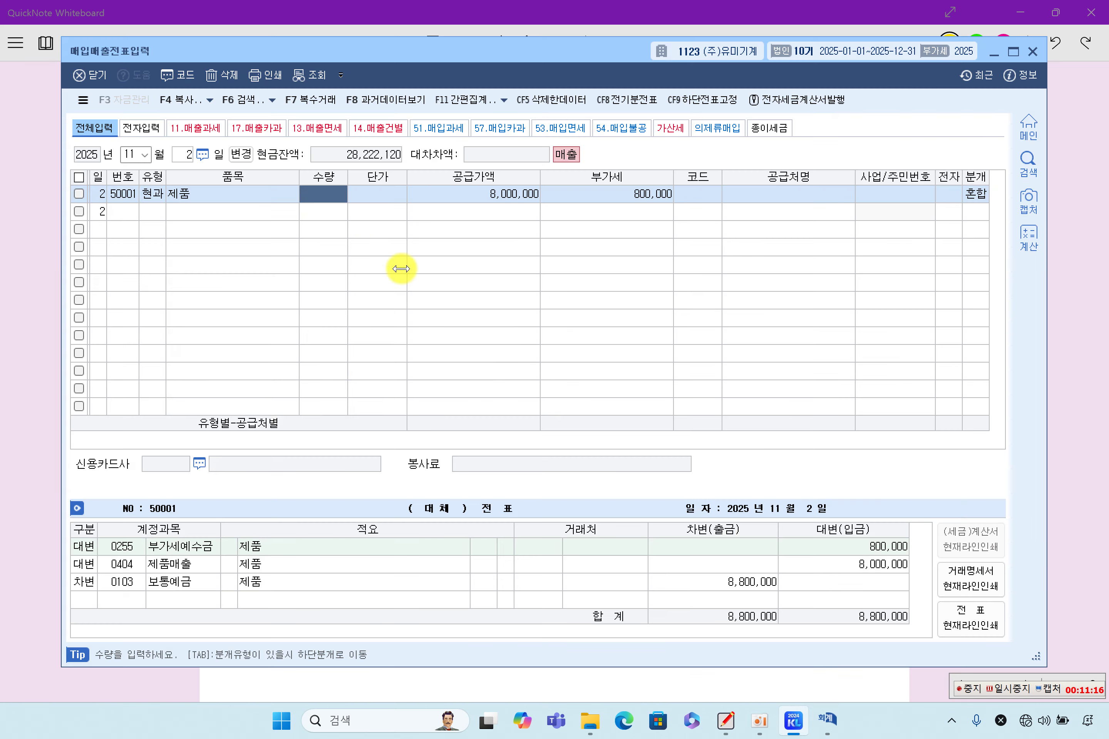
click(130, 153)
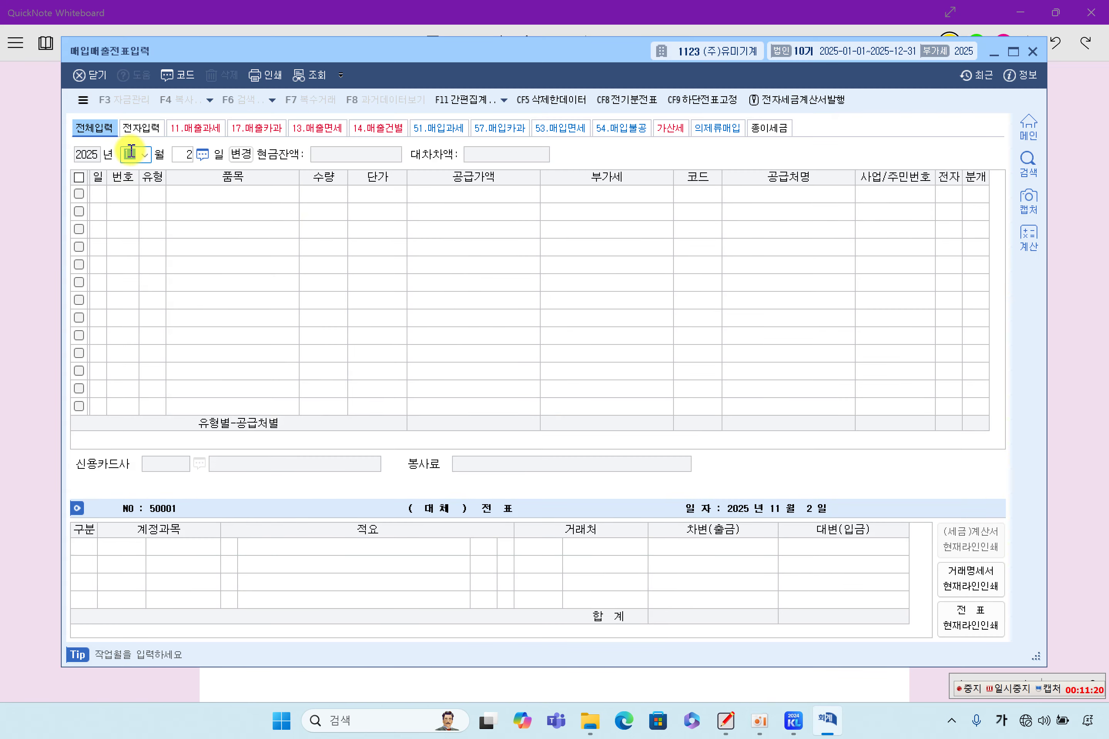
text(1219)
key(Return)
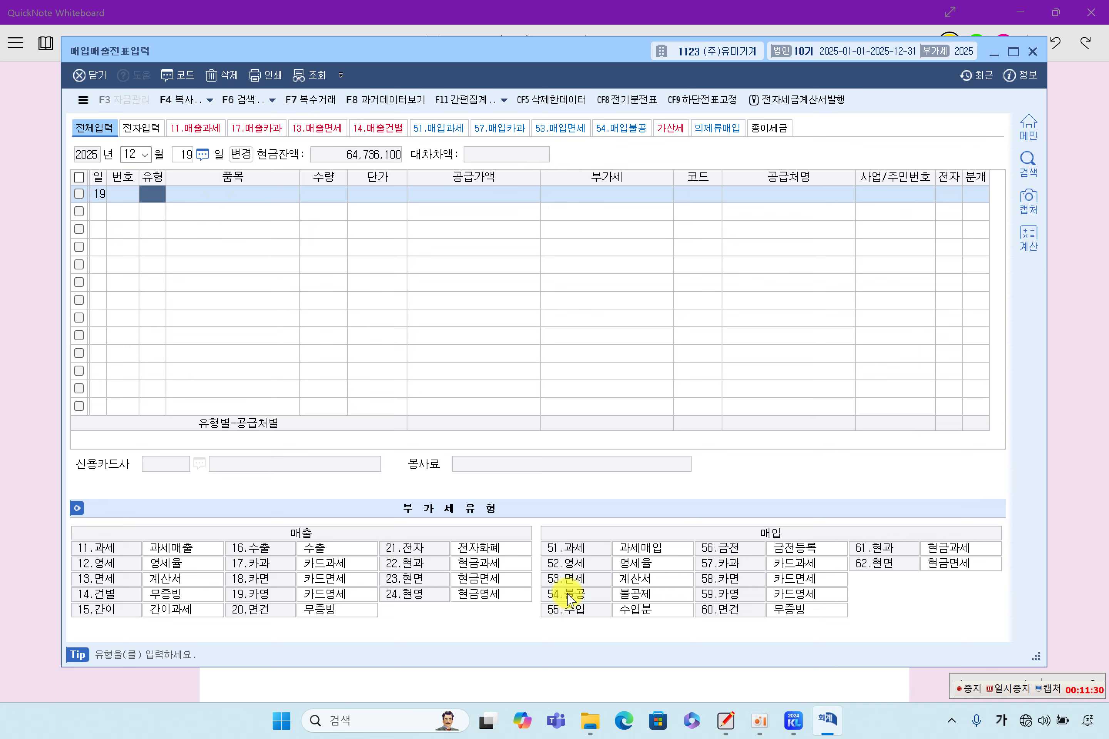
text(54)
key(Return)
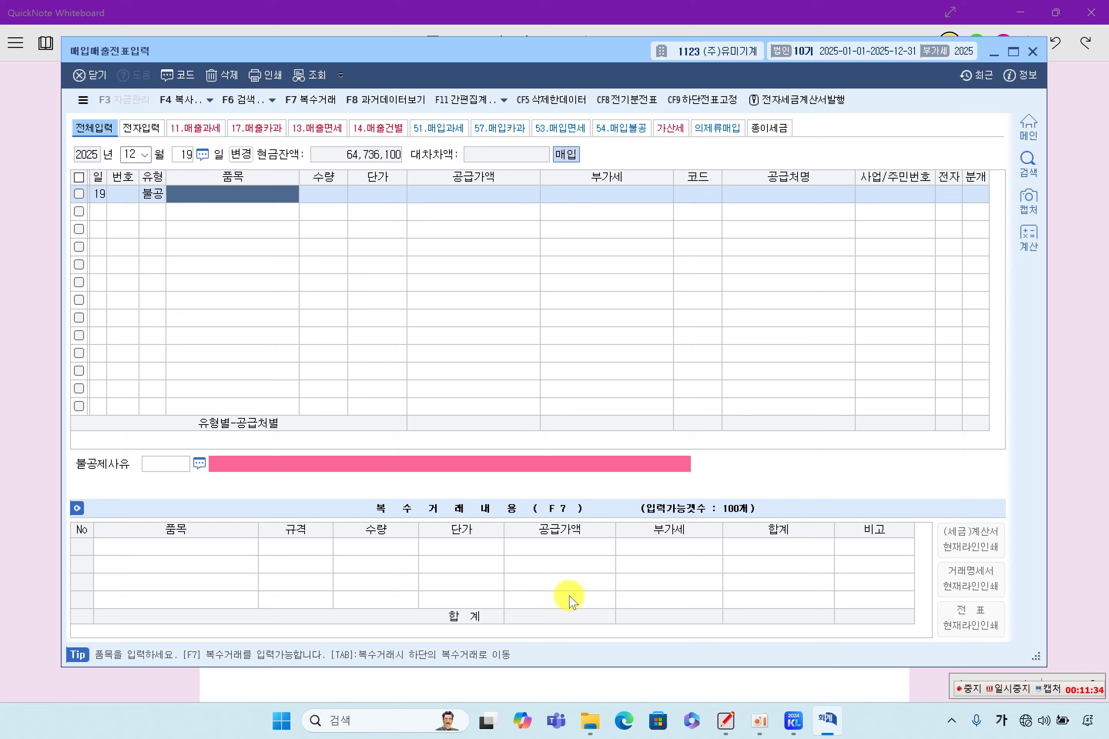
Enter 생활용품세트 as the item with quantity 10 and unit price 50,000, accepting the calculated supply value and VAT
text(생)
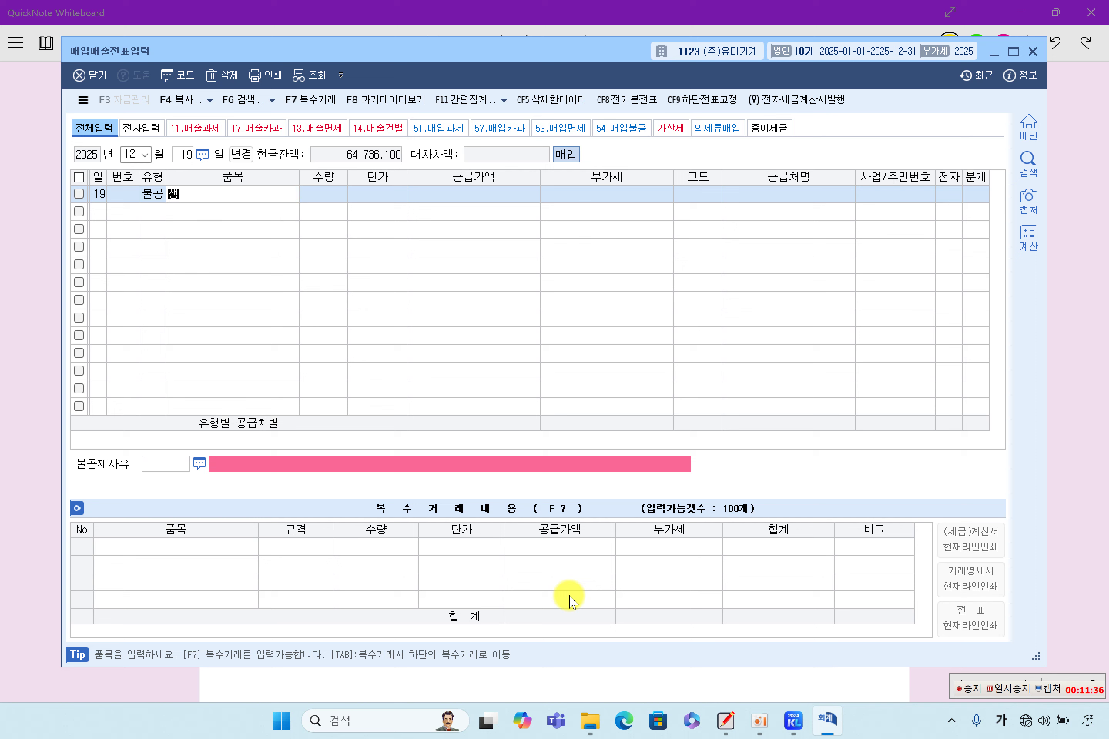
text(호활용)
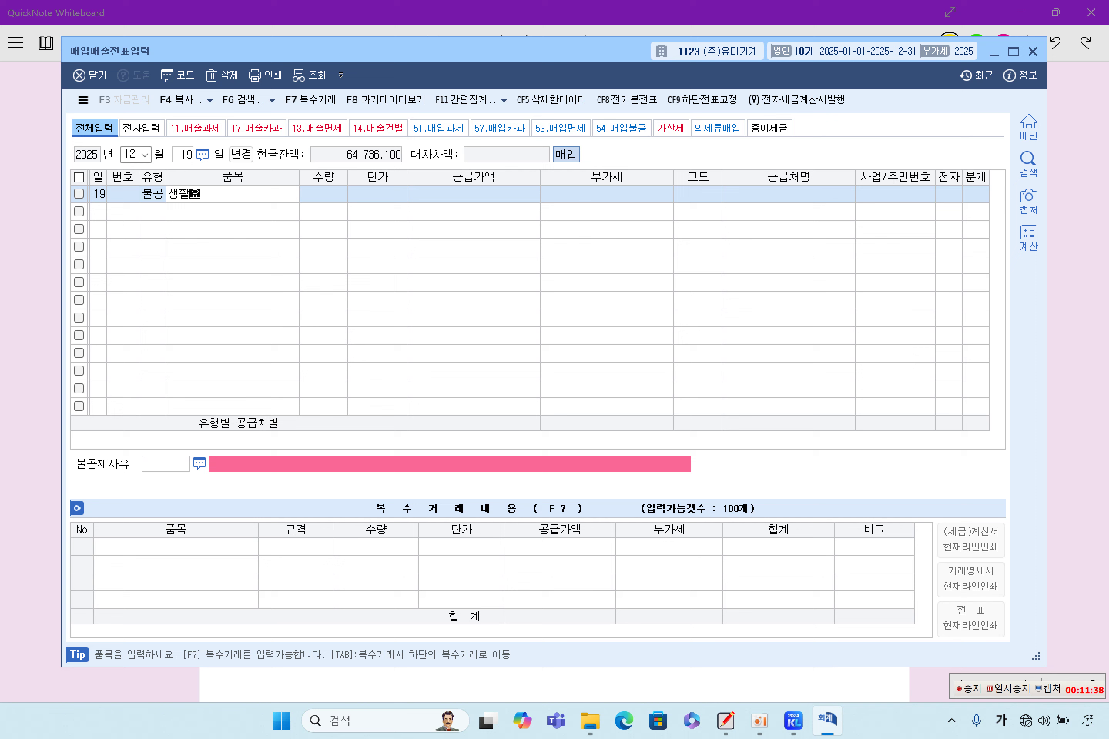
text(품)
text(ㅅ세트)
key(Return)
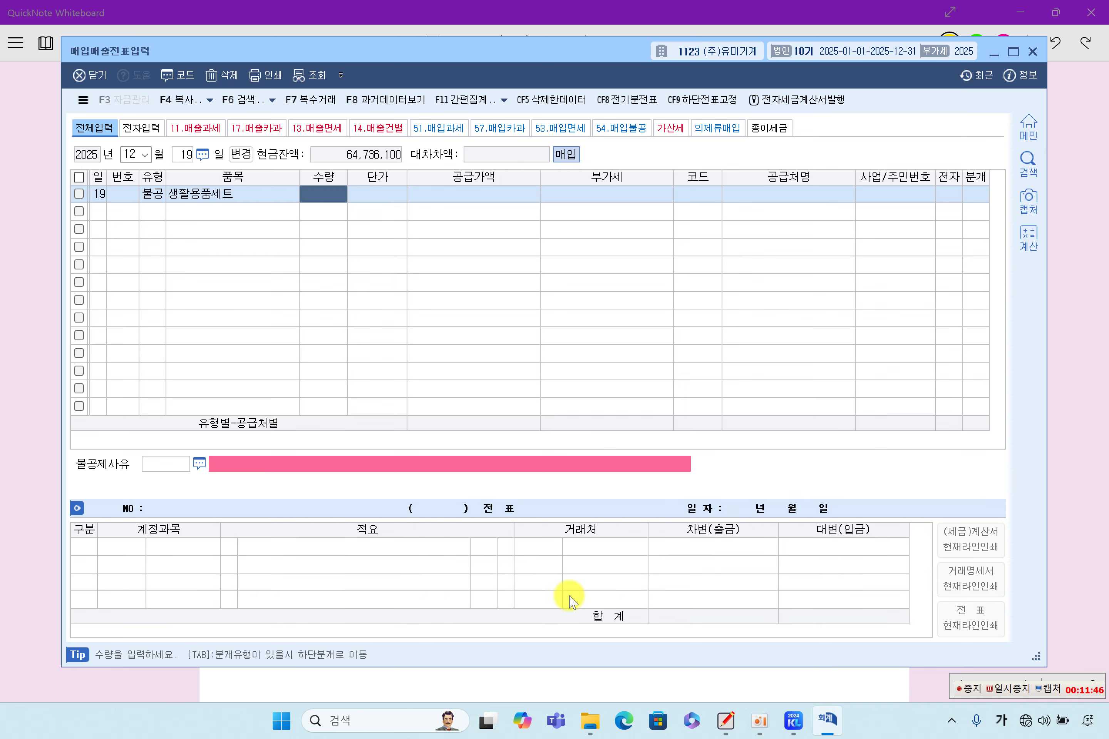
text(10)
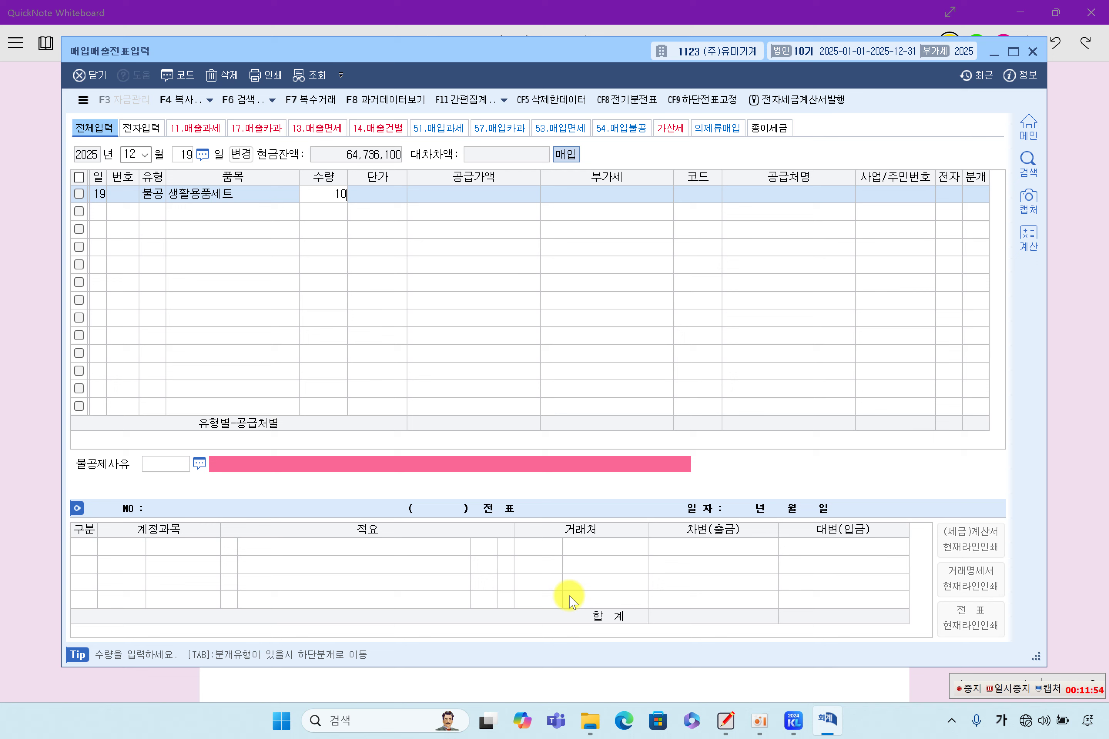
key(Return)
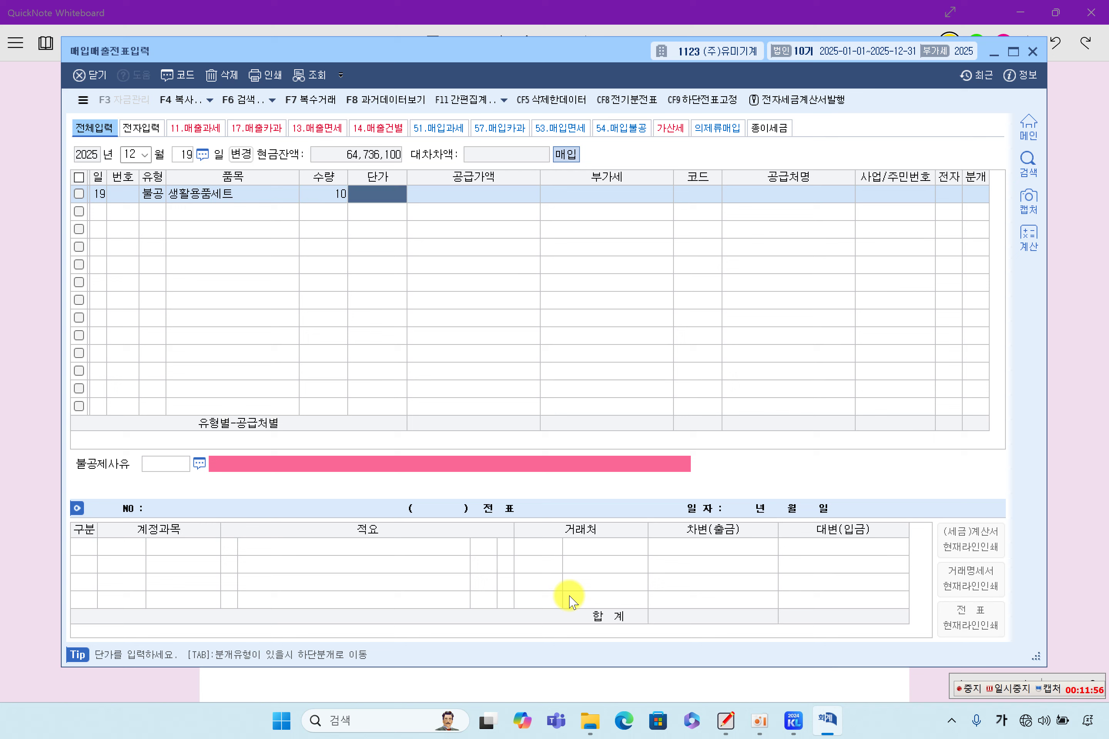
text(500000)
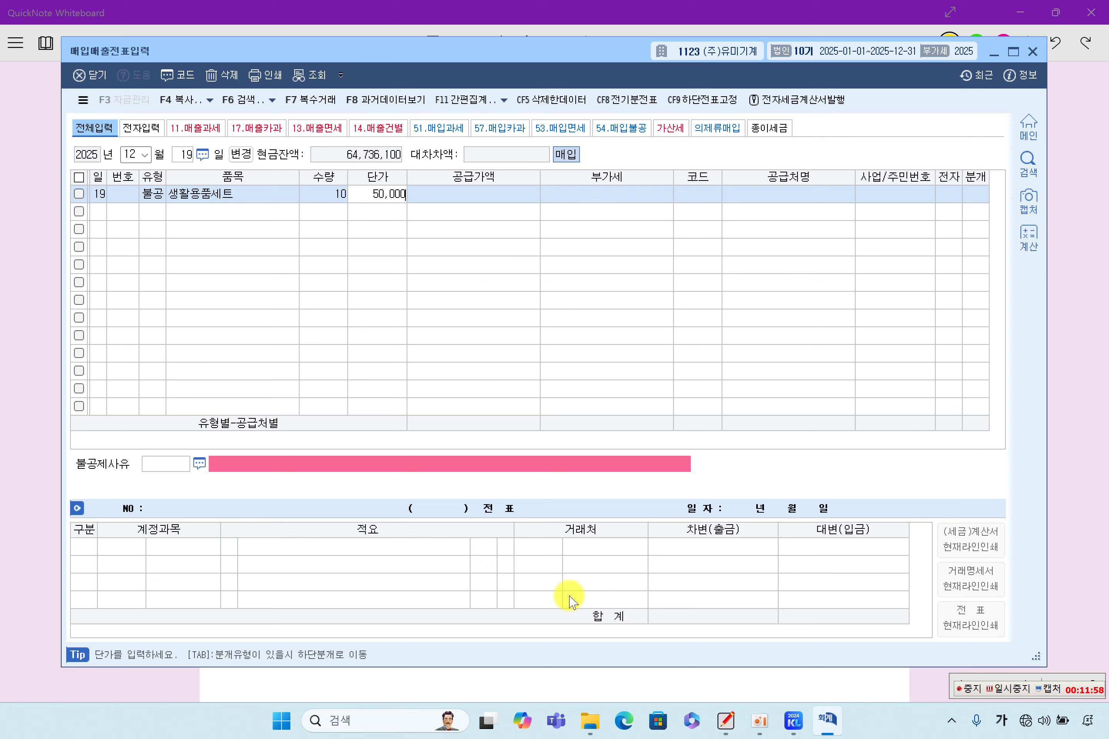
key(Return)
key(Return)
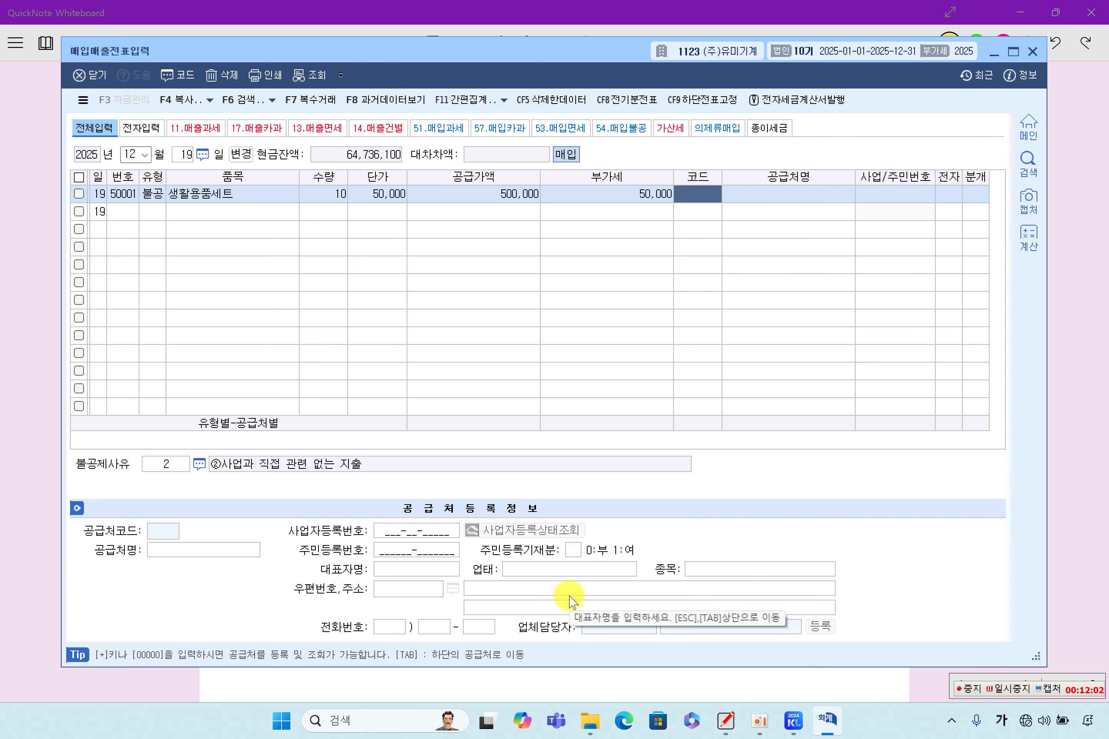
Look up 홍성백화점 as the supplier and mark the tax invoice as electronic (여)
key(F2)
text(홍)
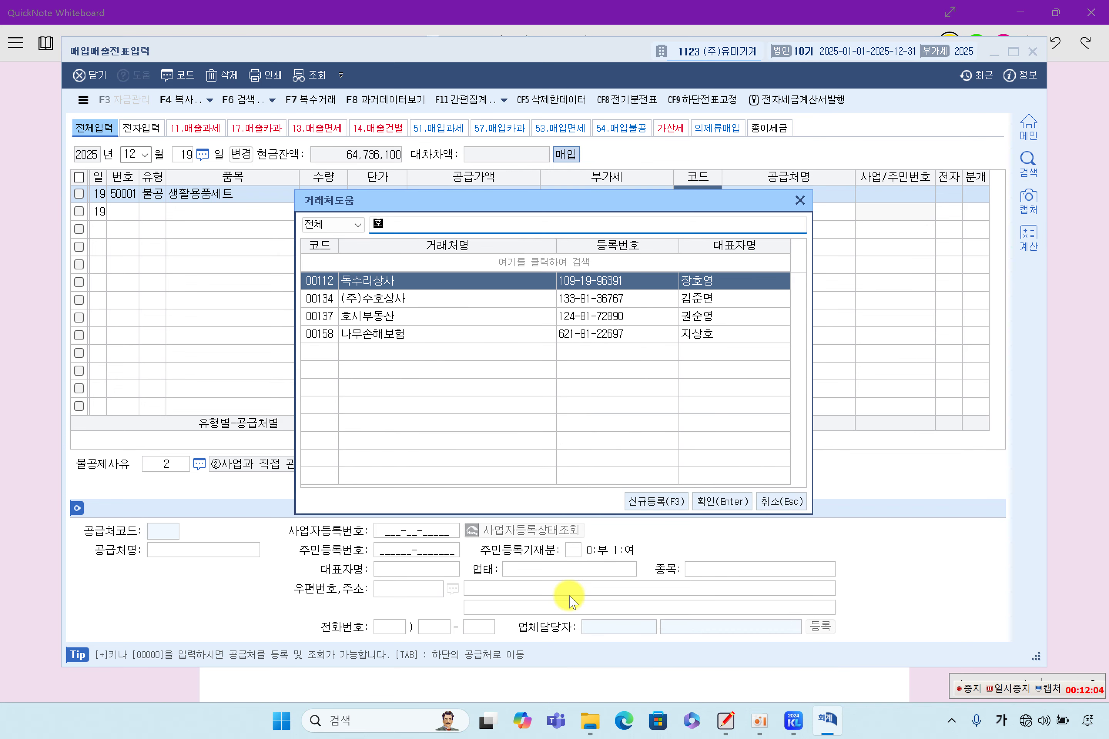
key(Return)
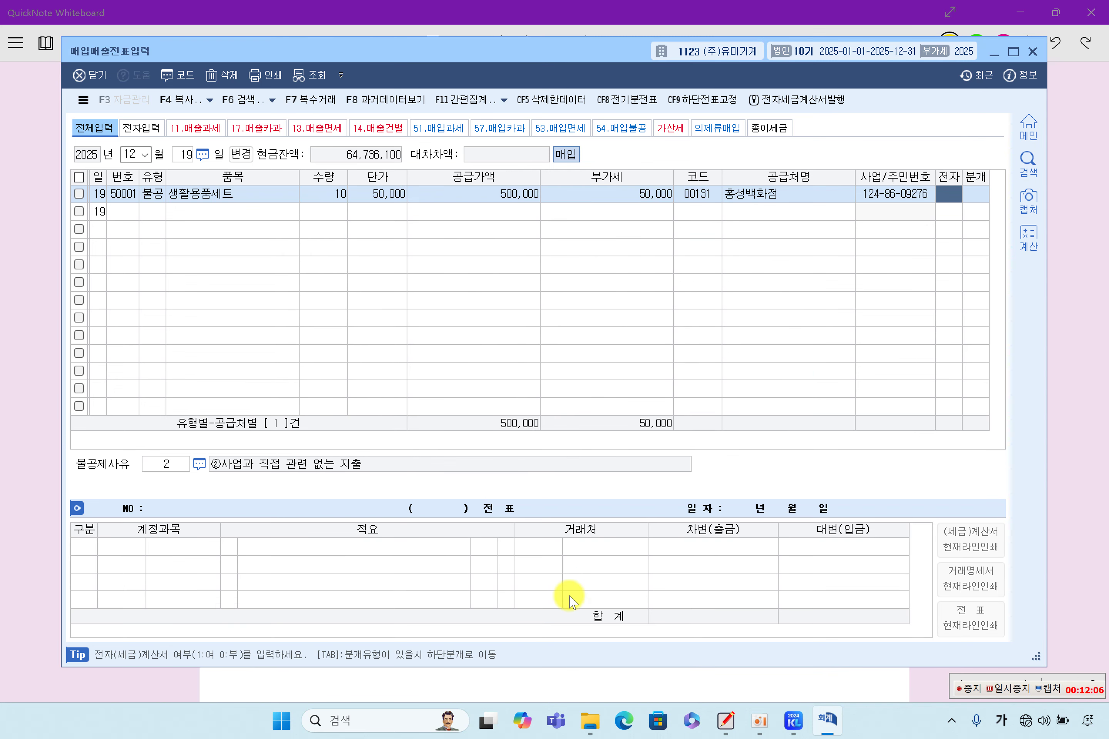
text(1)
key(Return)
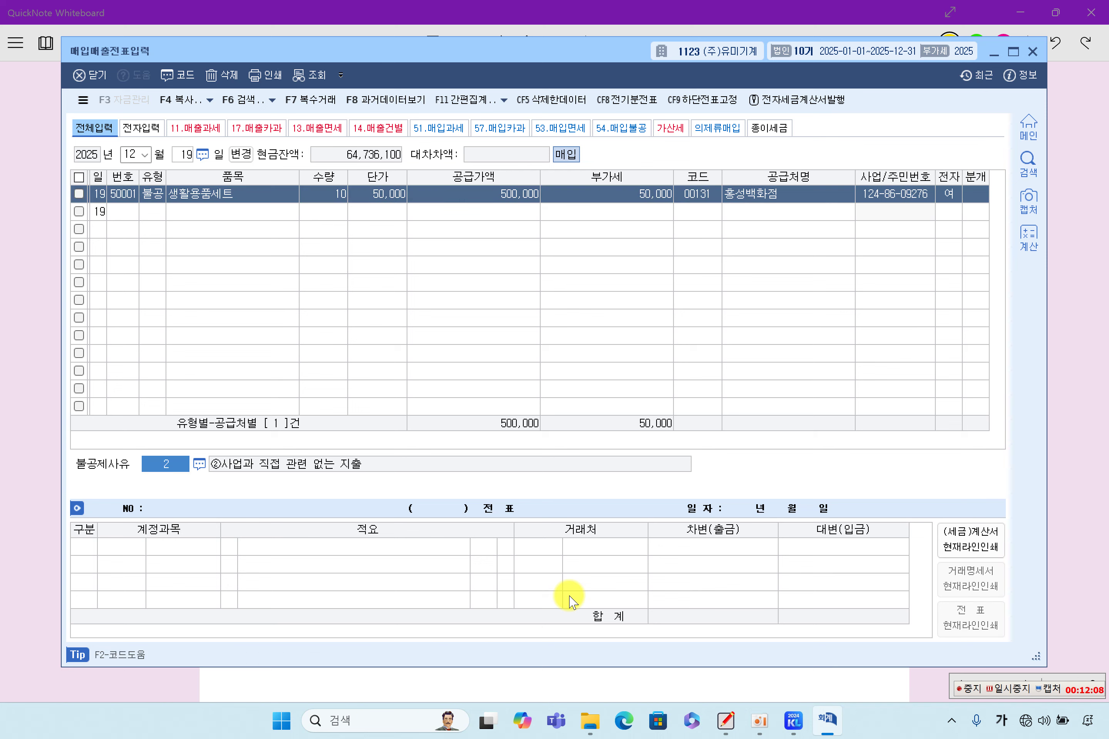
Set the non-deductible reason (불공제사유) to 4, ④기업업무추진비 및 이와 유사한 비용 관련
key(F2)
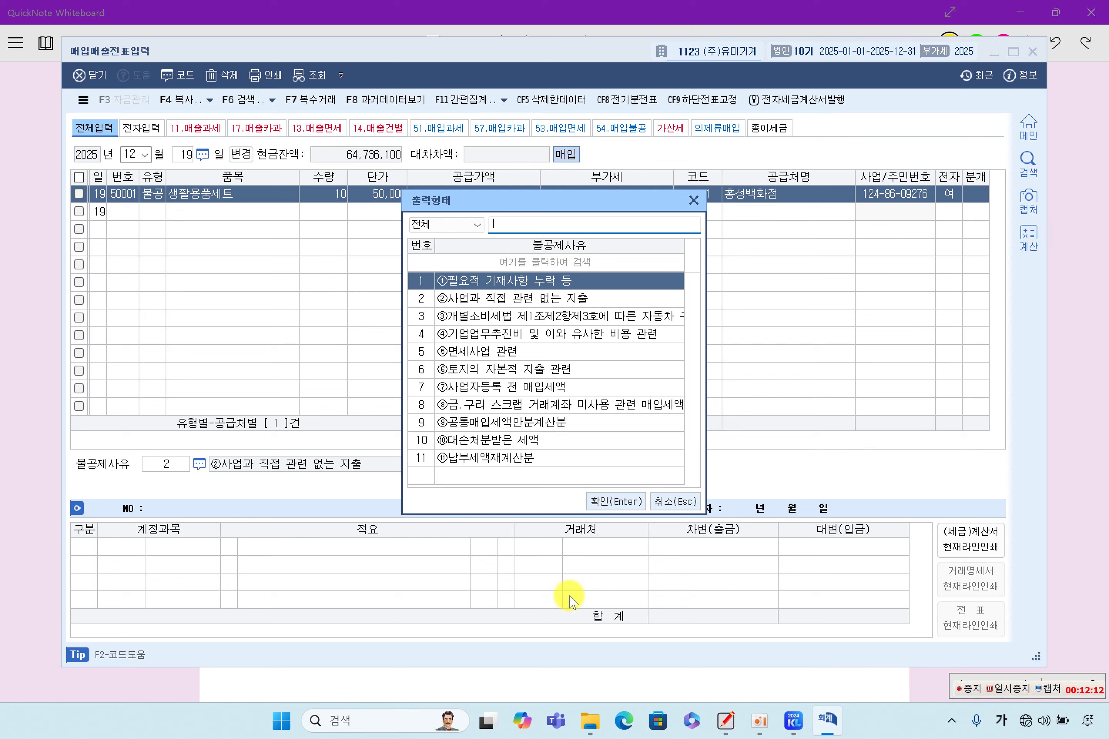
key(Down)
key(Down)
key(Down)
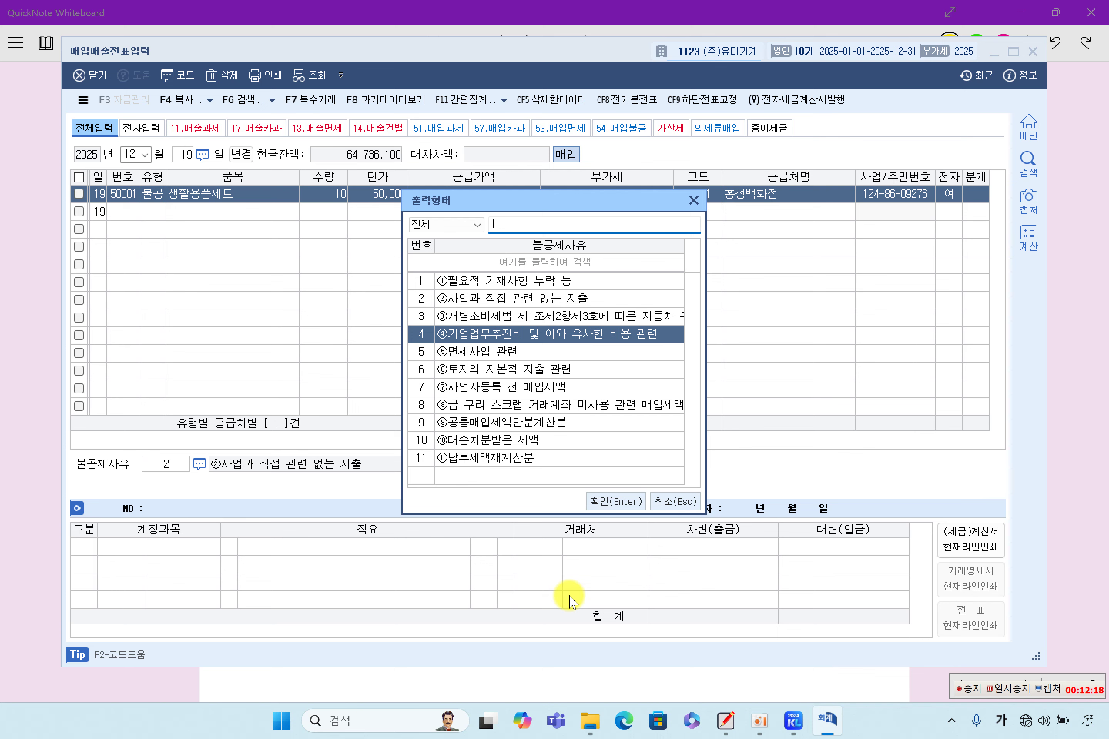
key(Return)
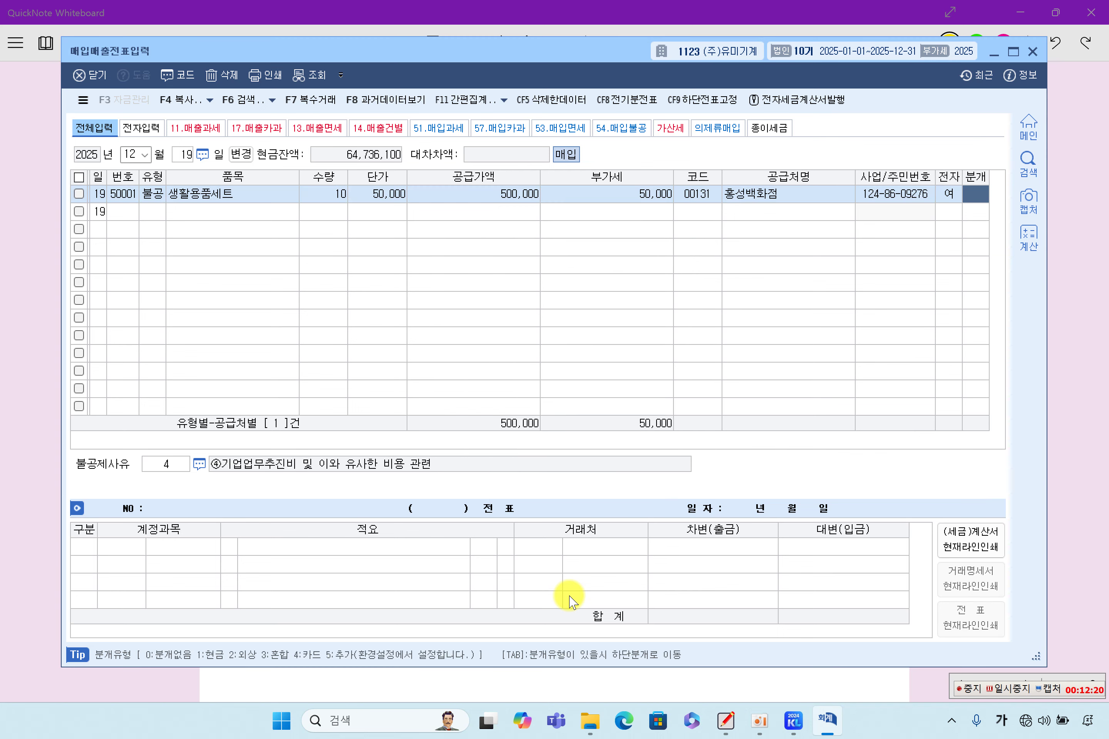
Set the journal type of the December 19 purchase line to 4 카드
click(1011, 693)
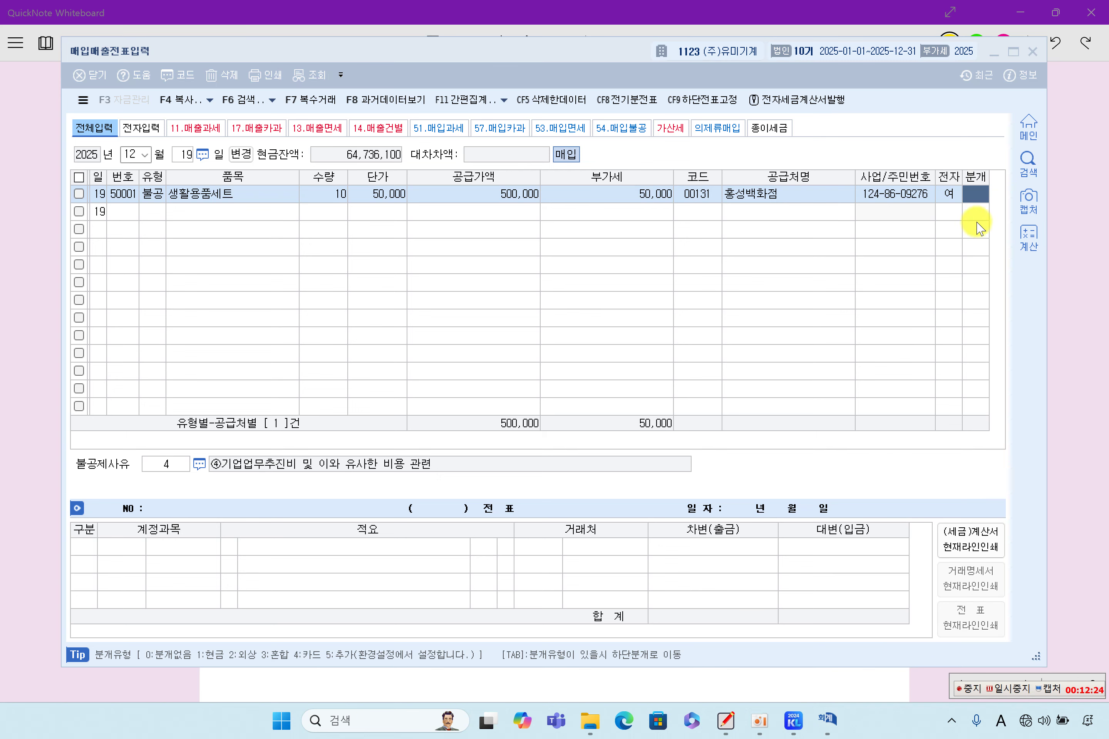
click(971, 203)
text(4)
key(Return)
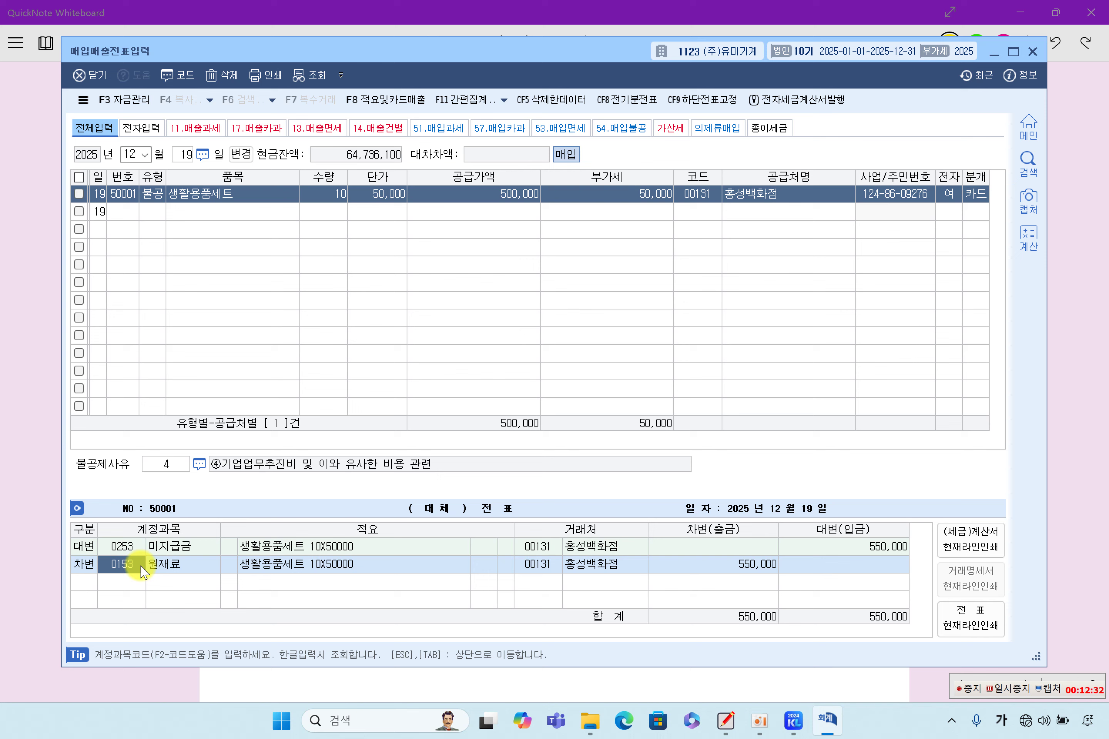
Change the debit account of the journal entry to 0813 기업업무추진비 (판매관리비) and return to the voucher line
key(F2)
text(기)
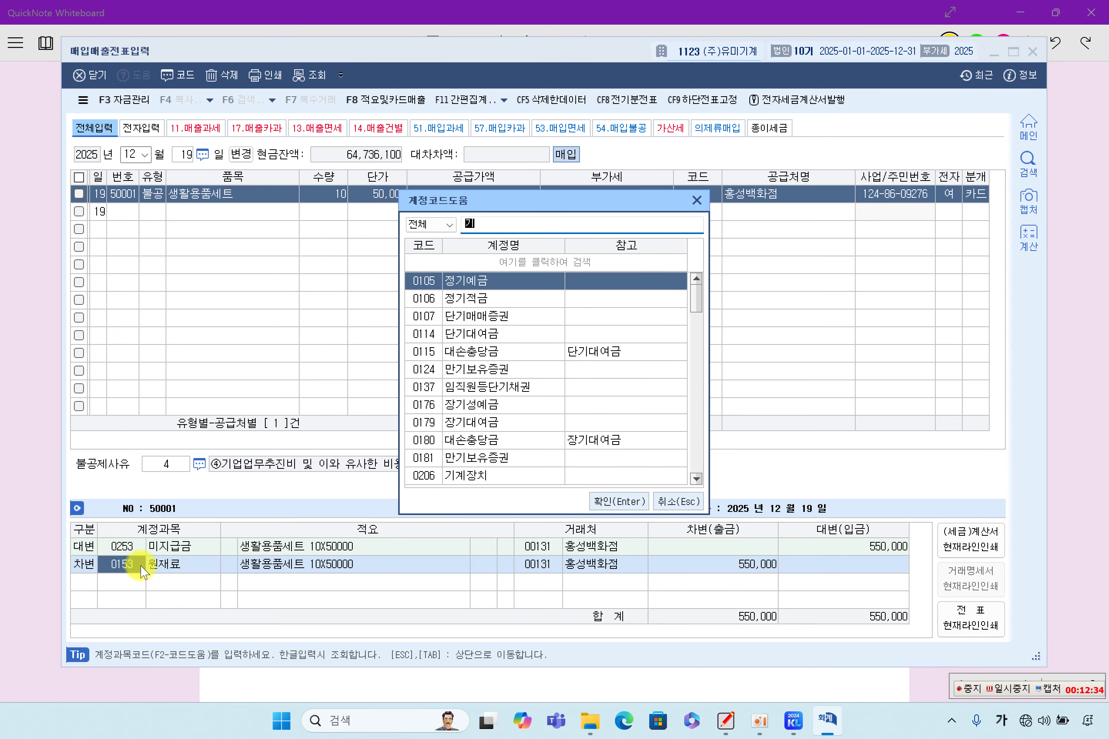
text(여ㅂ)
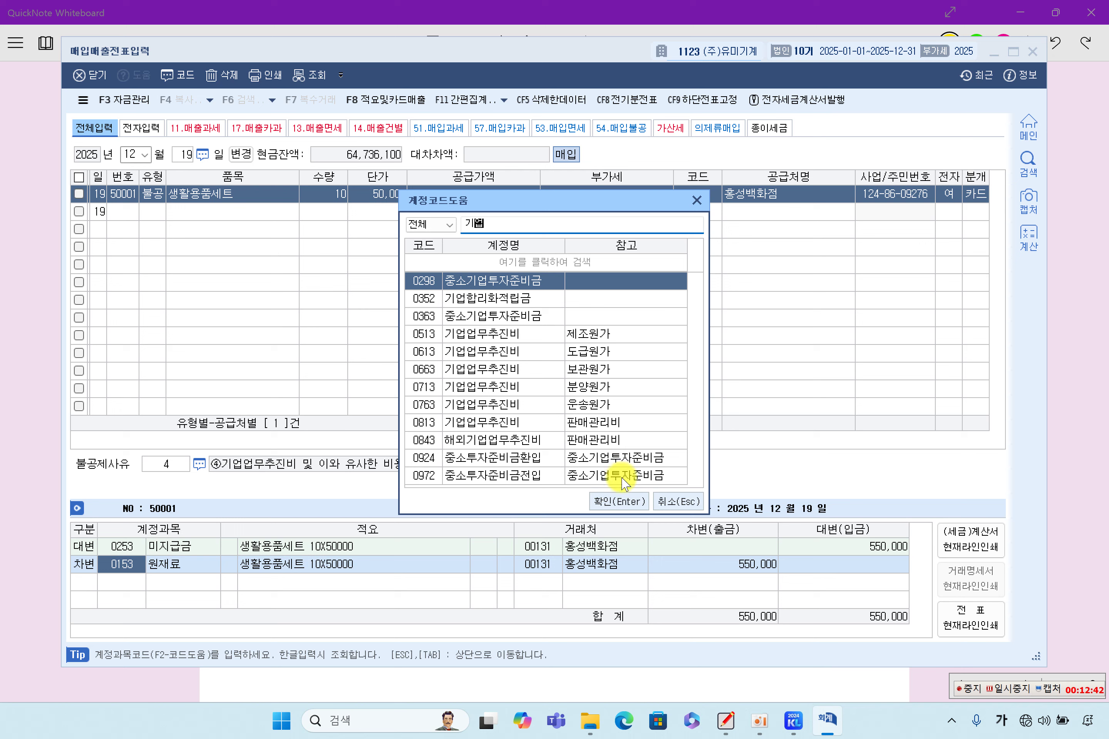
click(501, 421)
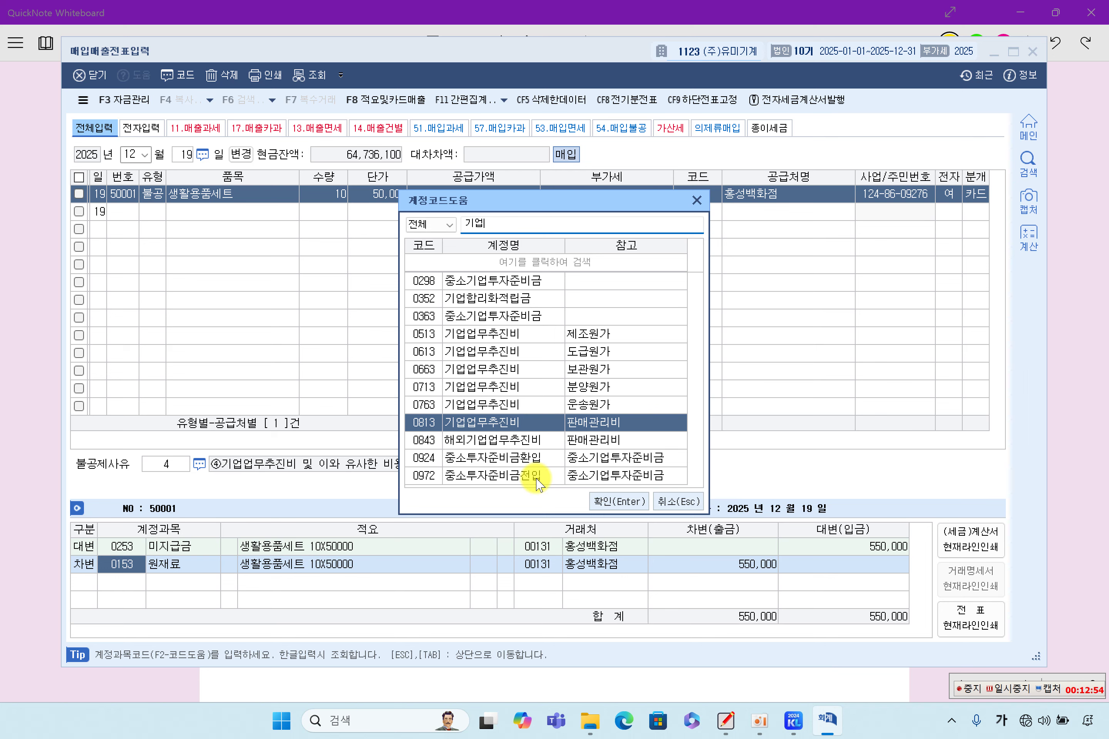
key(Return)
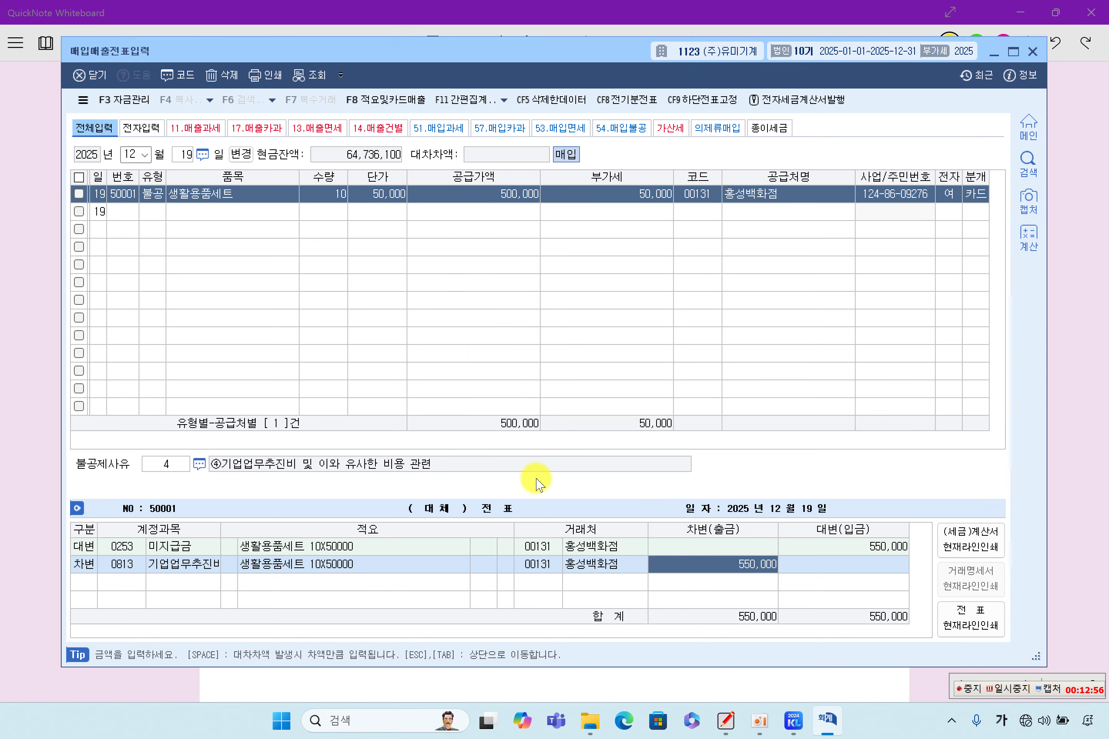
key(Escape)
key(Return)
key(Up)
key(Return)
key(Return)
key(Return)
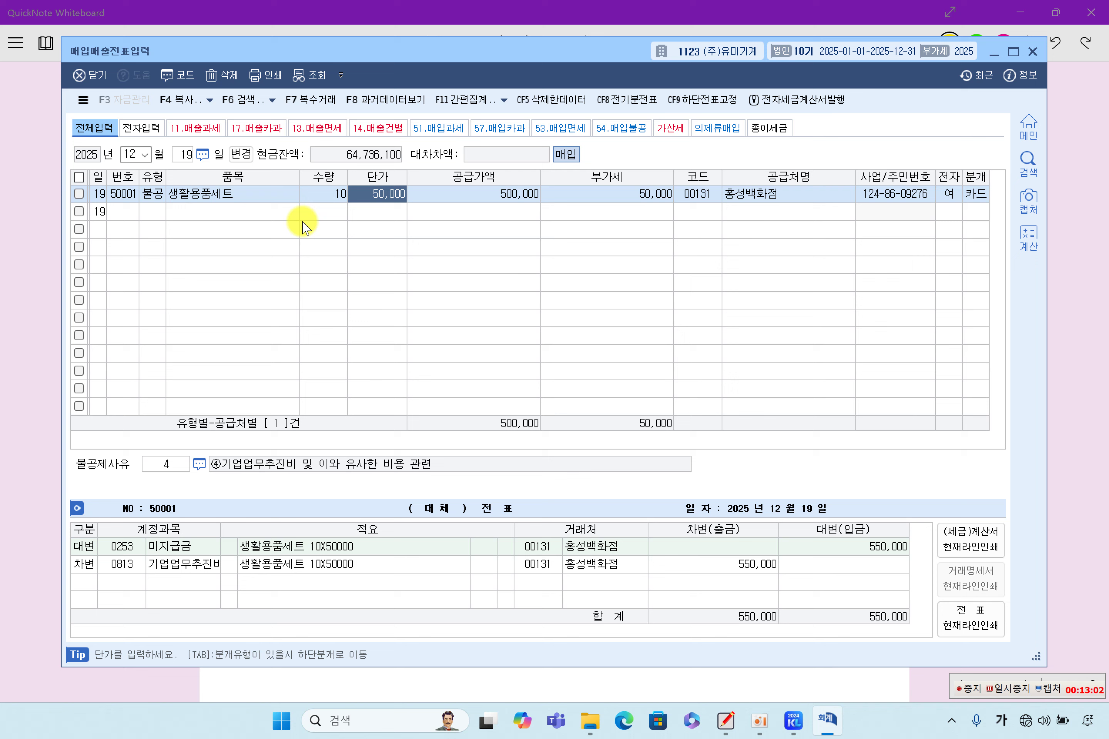
Change the 거래처 of the credit line 미지급금 to 99602 국민카드 and return to the voucher line
click(978, 196)
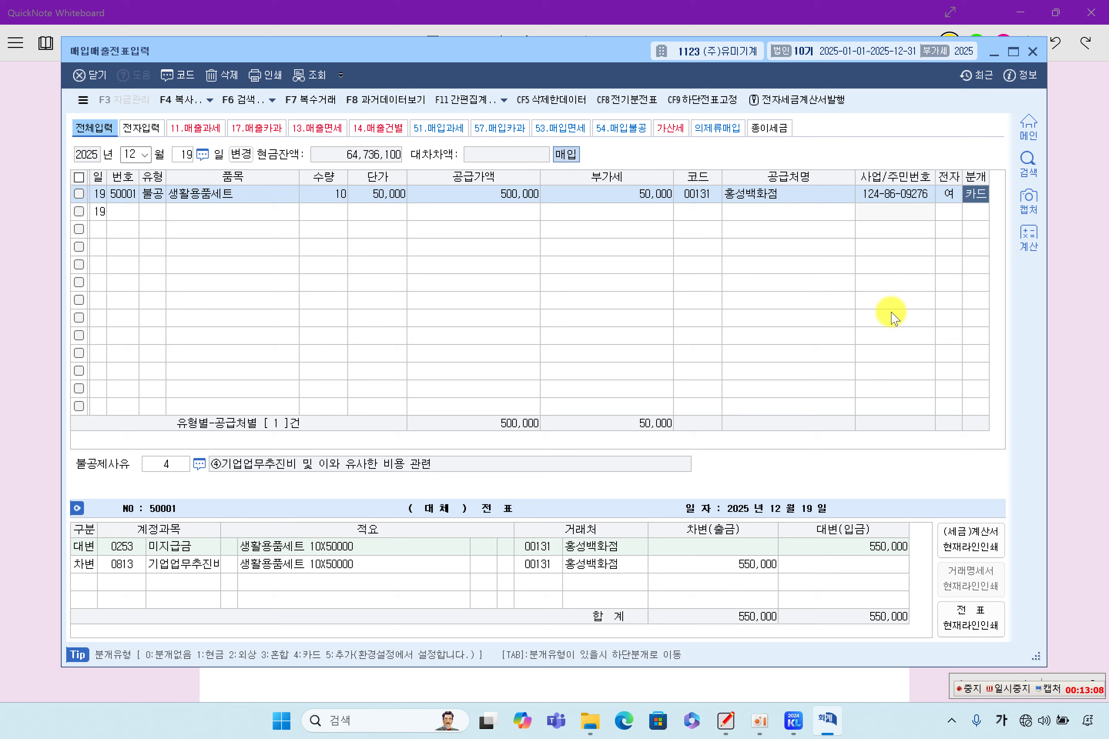
click(142, 548)
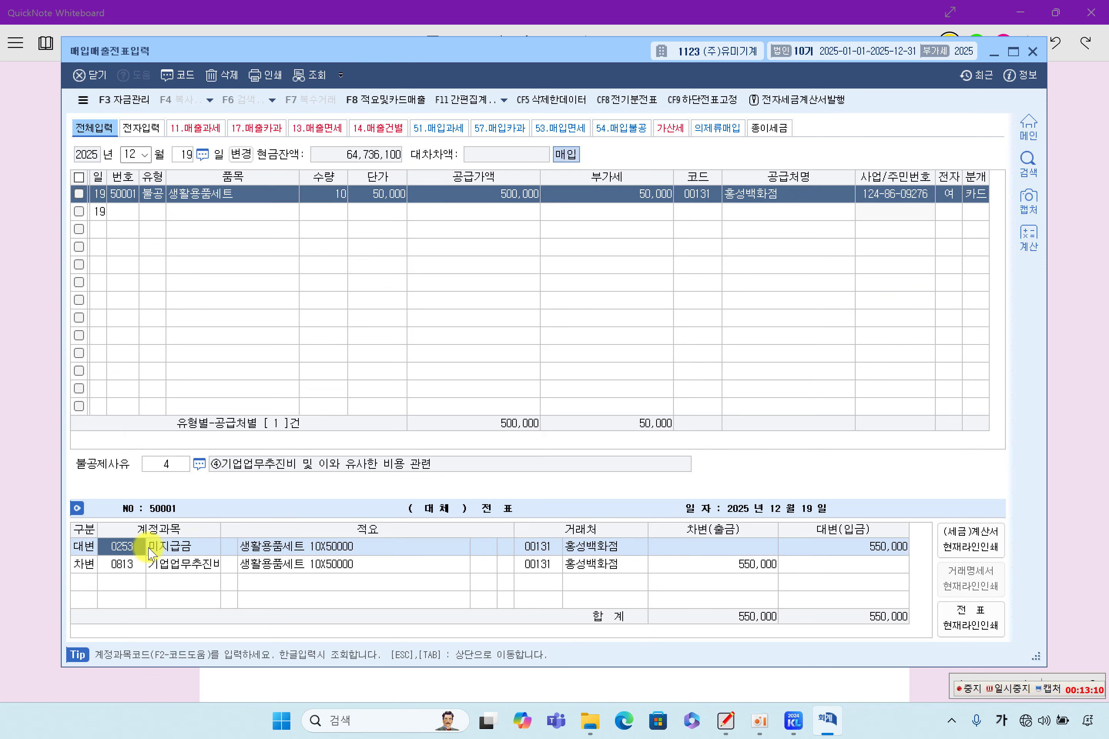
click(539, 547)
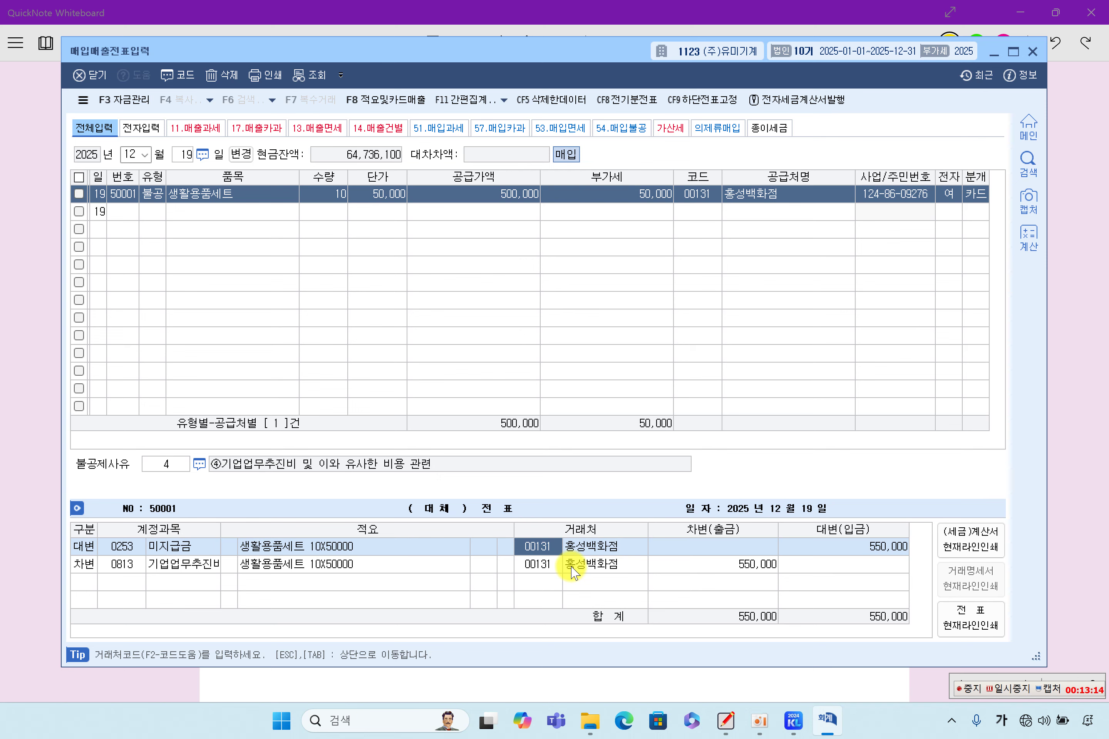
key(F2)
key(Page_Down)
key(Page_Down)
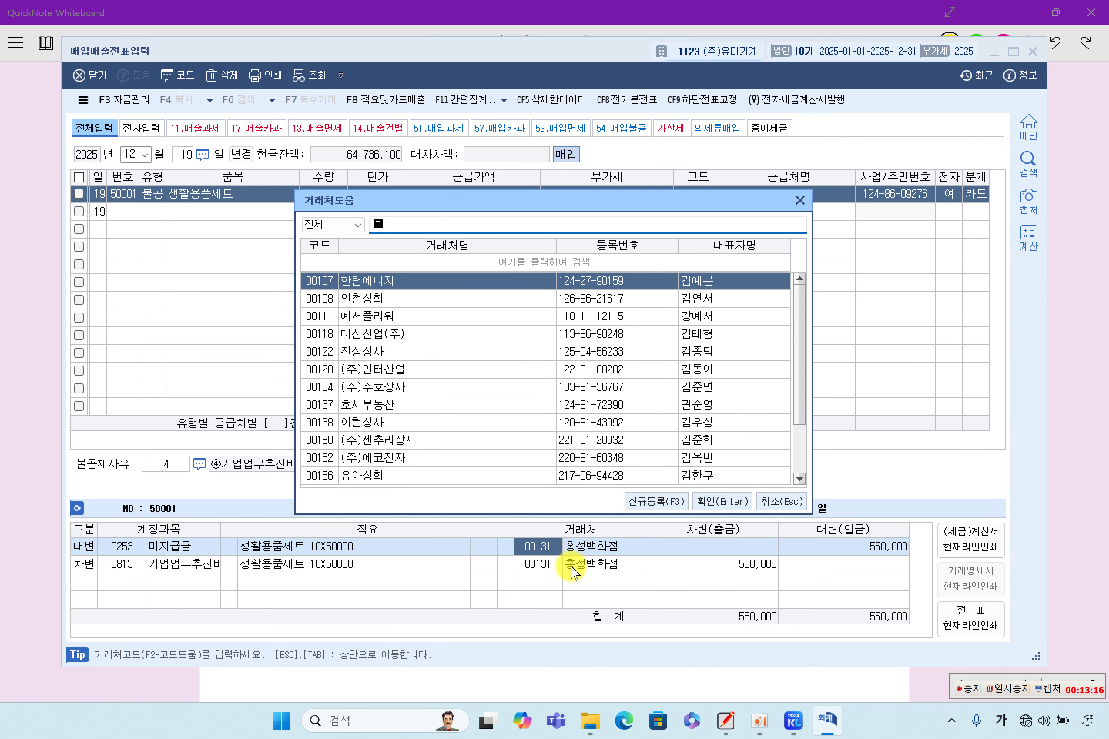
text(국민)
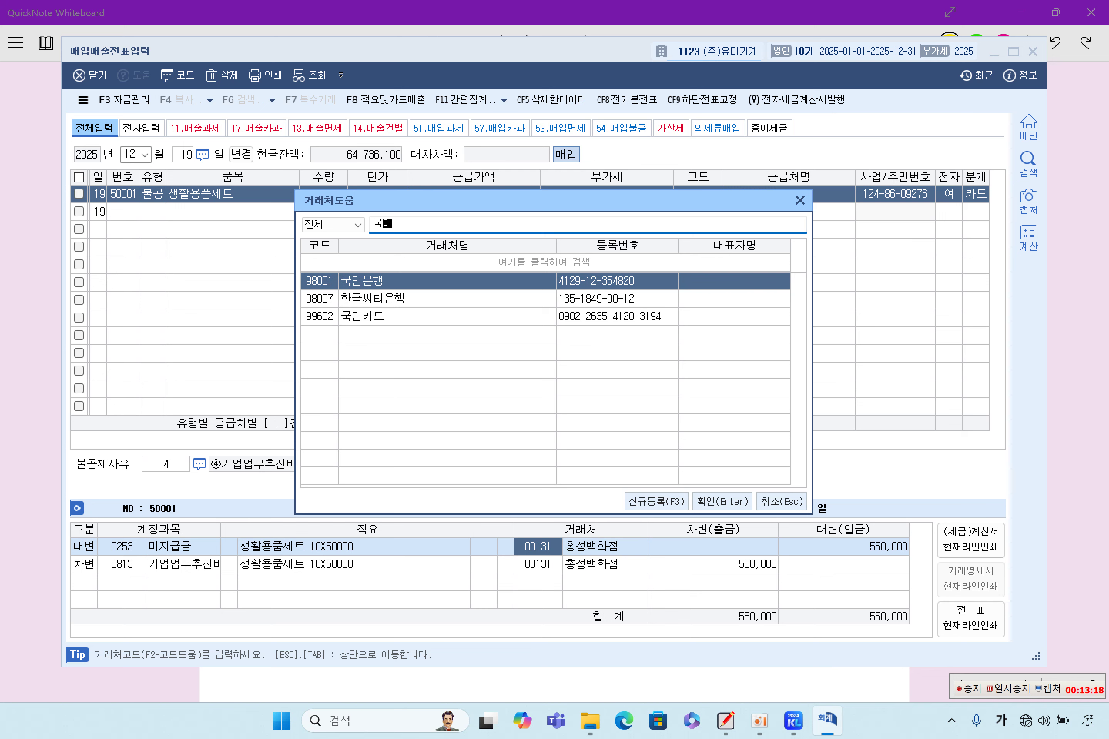
key(Down)
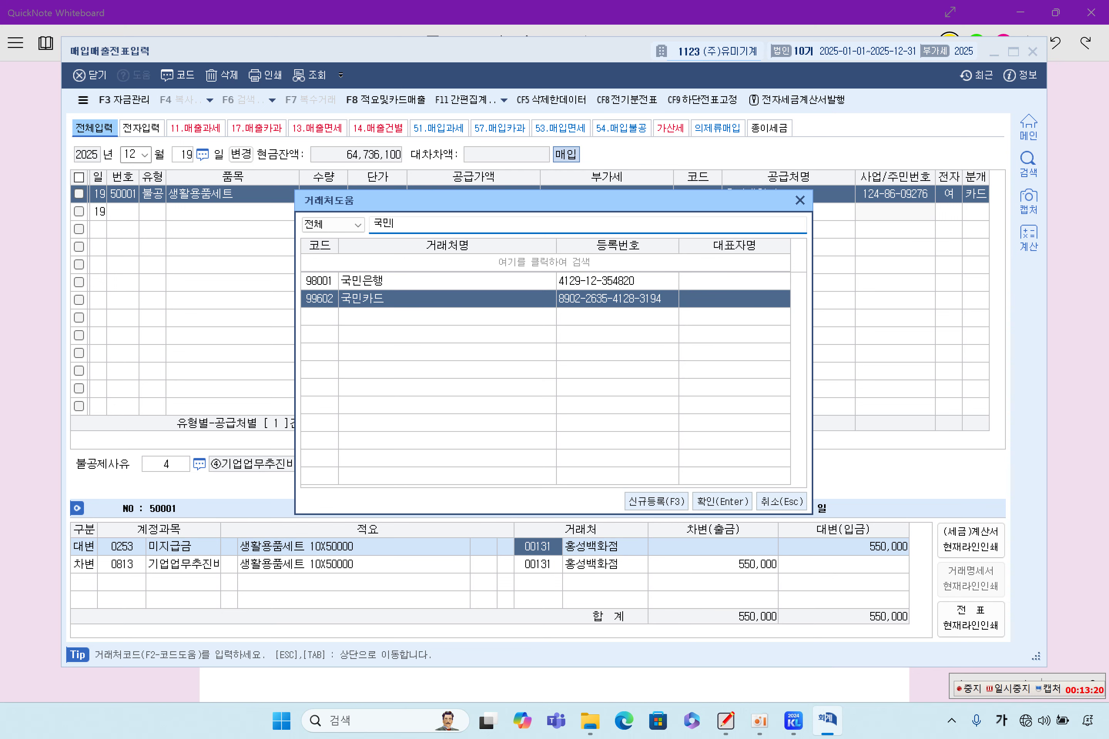
key(Return)
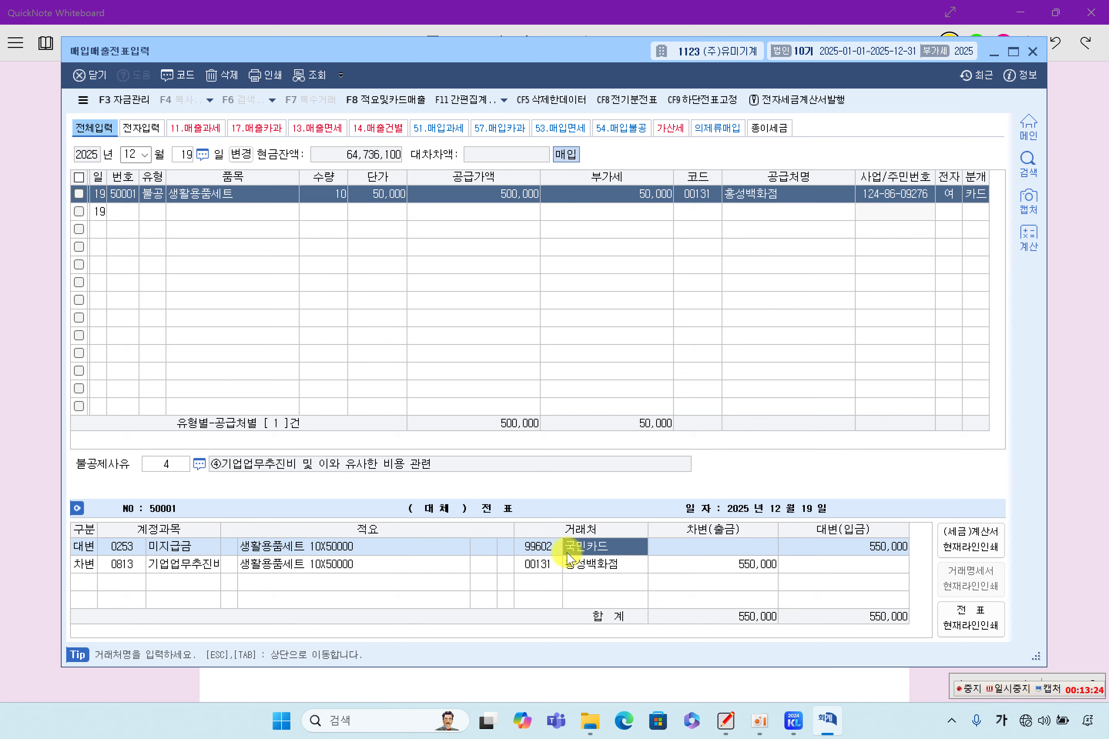
key(Escape)
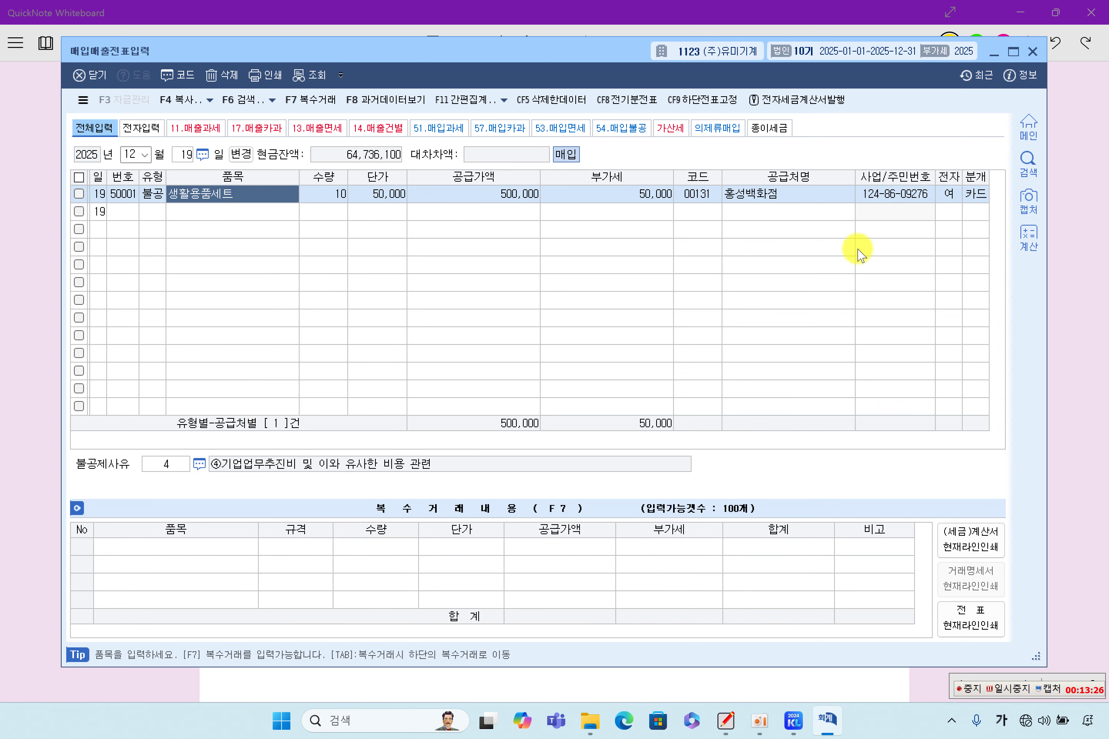
Switch to the QuickNote exam page and highlight the two menu names and the correction instruction in the 문제4 heading
click(975, 195)
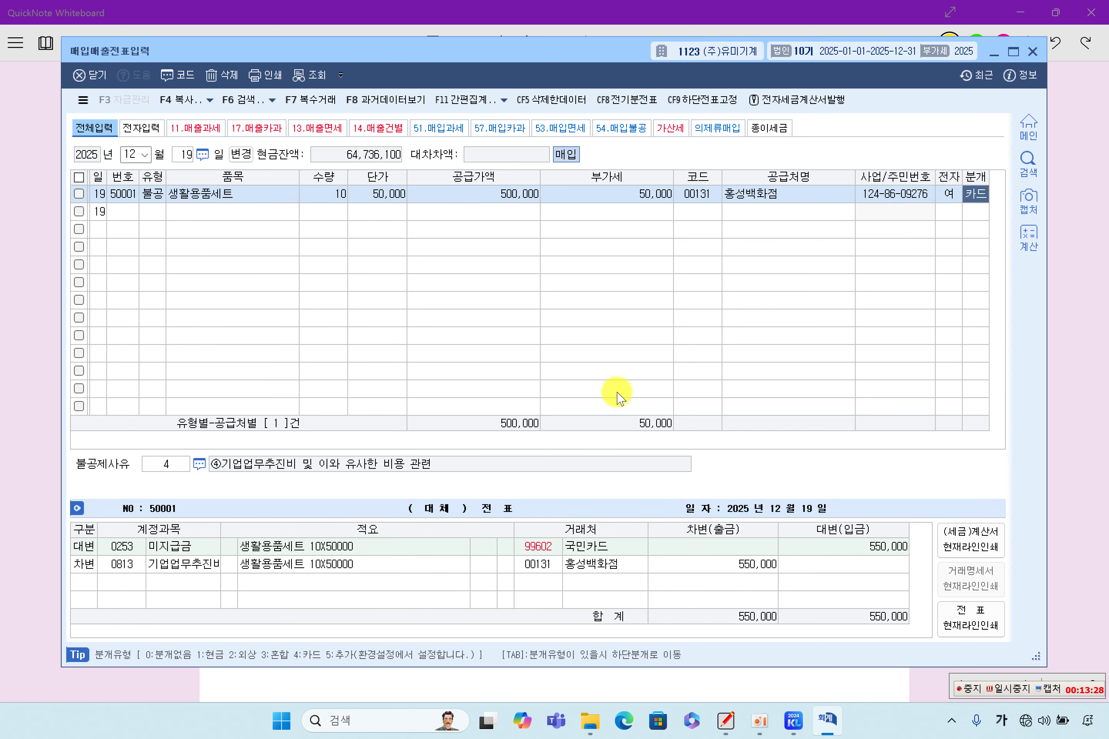
click(1076, 475)
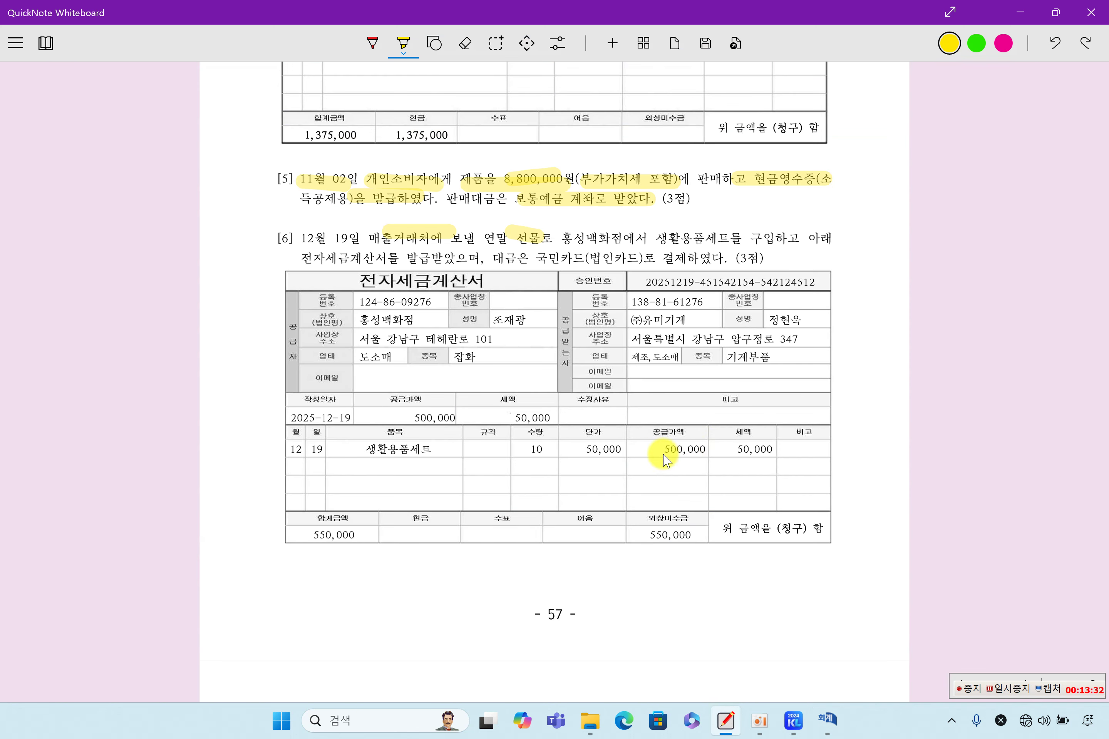
scroll(665, 460, down, 10)
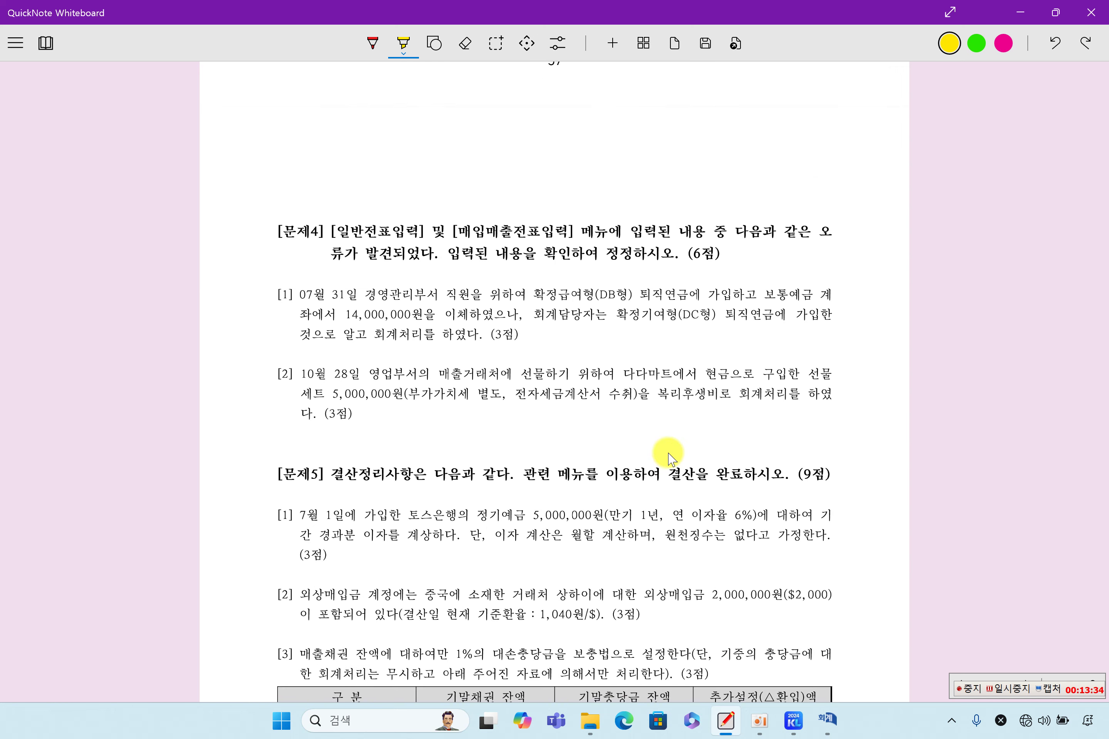
scroll(554, 372, down, 2)
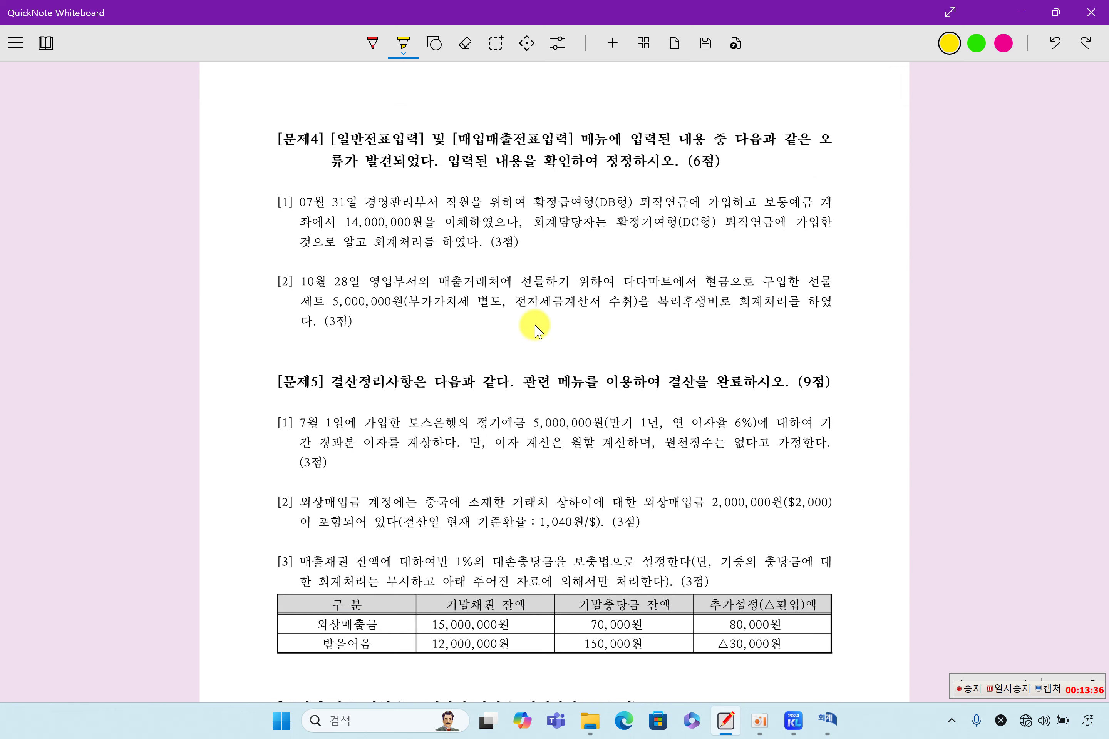
mouse_move(332, 139)
mouse_down()
mouse_move(520, 139)
mouse_move(568, 144)
mouse_move(596, 162)
mouse_up()
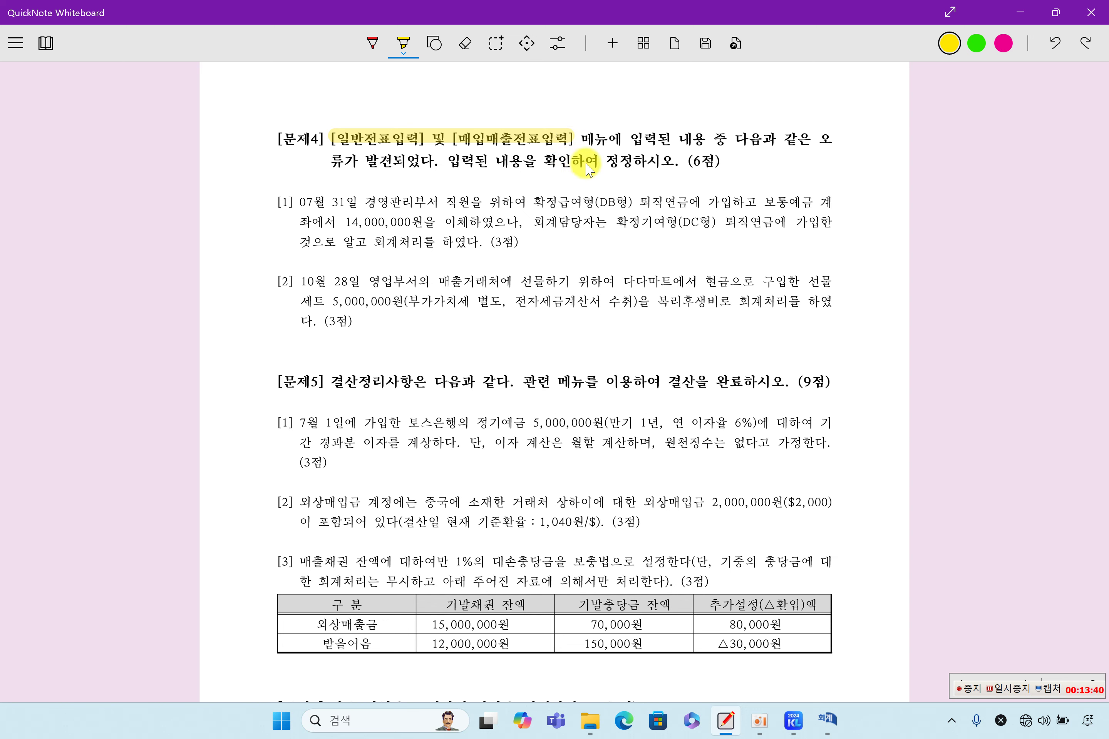
drag(594, 162, 640, 163)
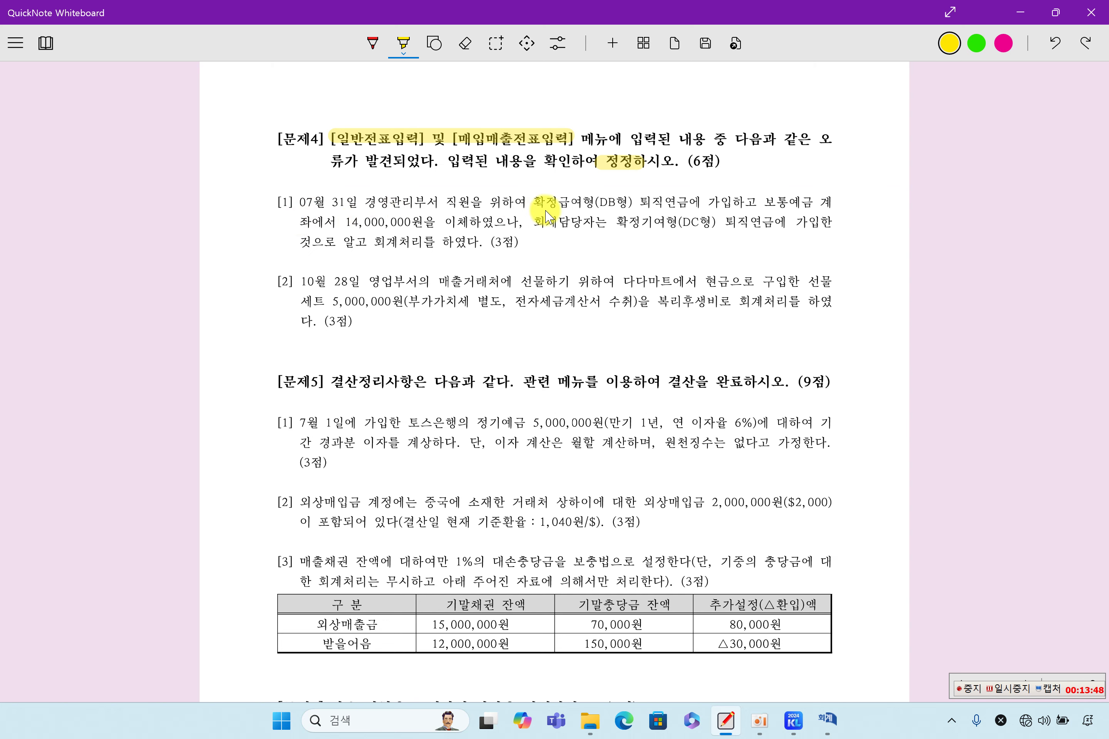
Highlight the defined-benefit plan name, the 14,000,000원 transfer and the defined-contribution plan name in item [1] of 문제4
drag(539, 202, 594, 202)
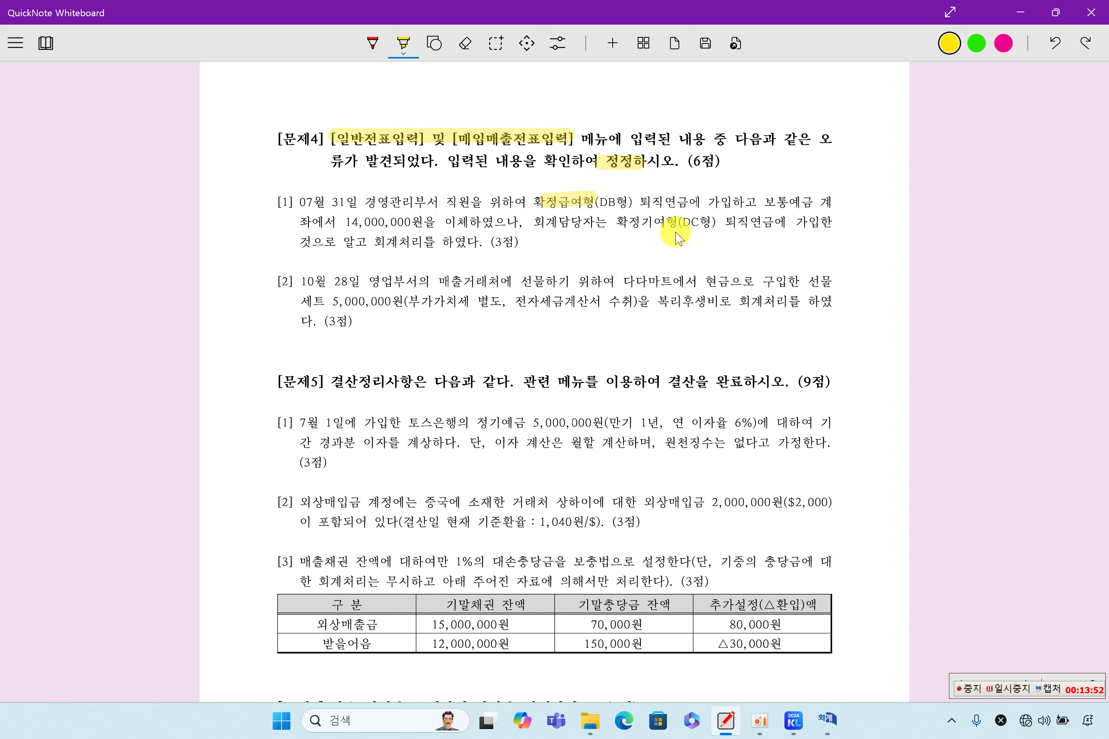
drag(341, 222, 516, 222)
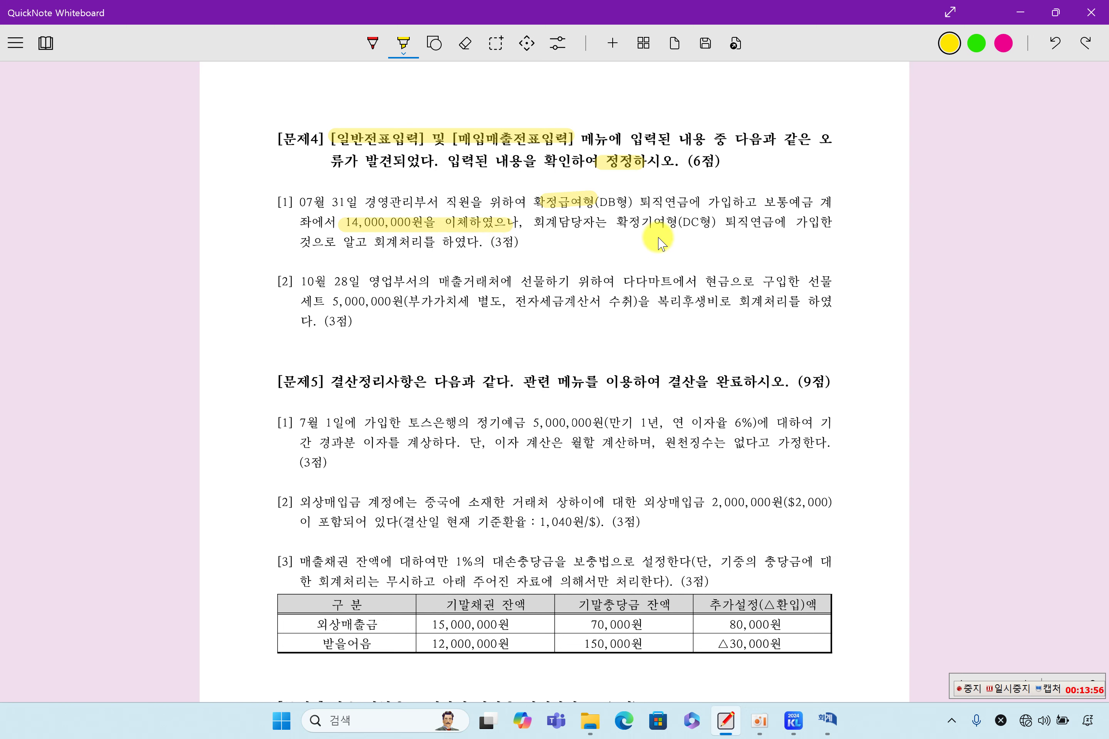
drag(626, 223, 682, 223)
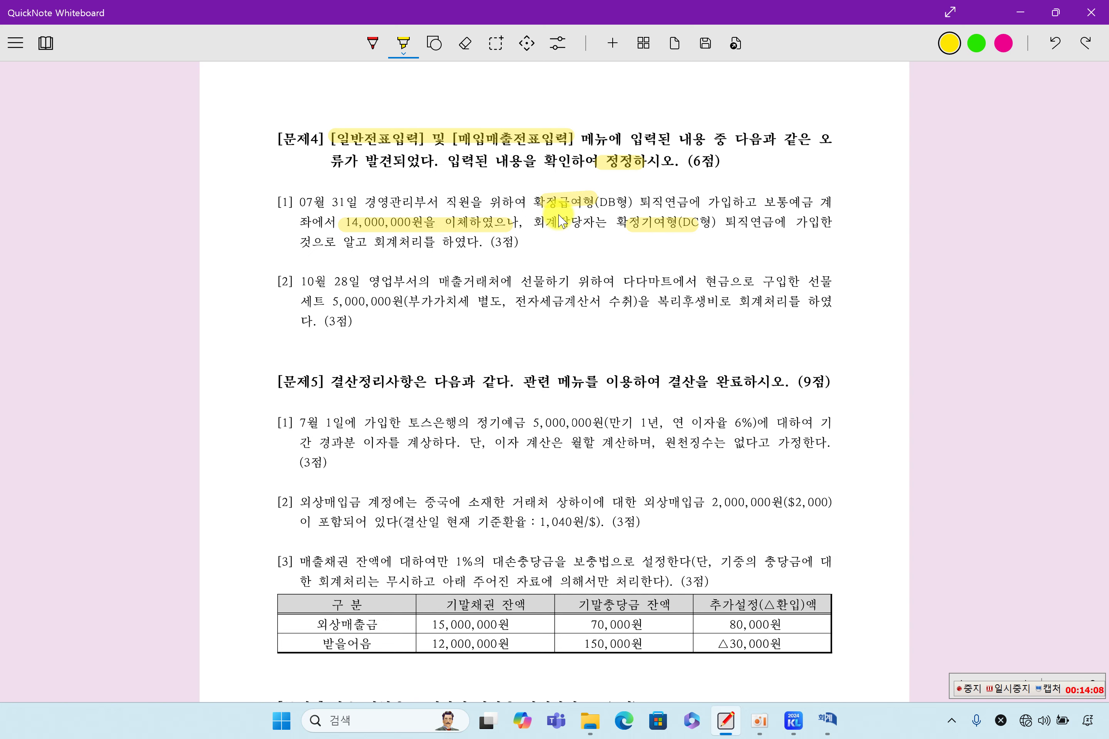
Switch to 케이렙, open 일반전표입력 and load the vouchers for July 31
click(799, 725)
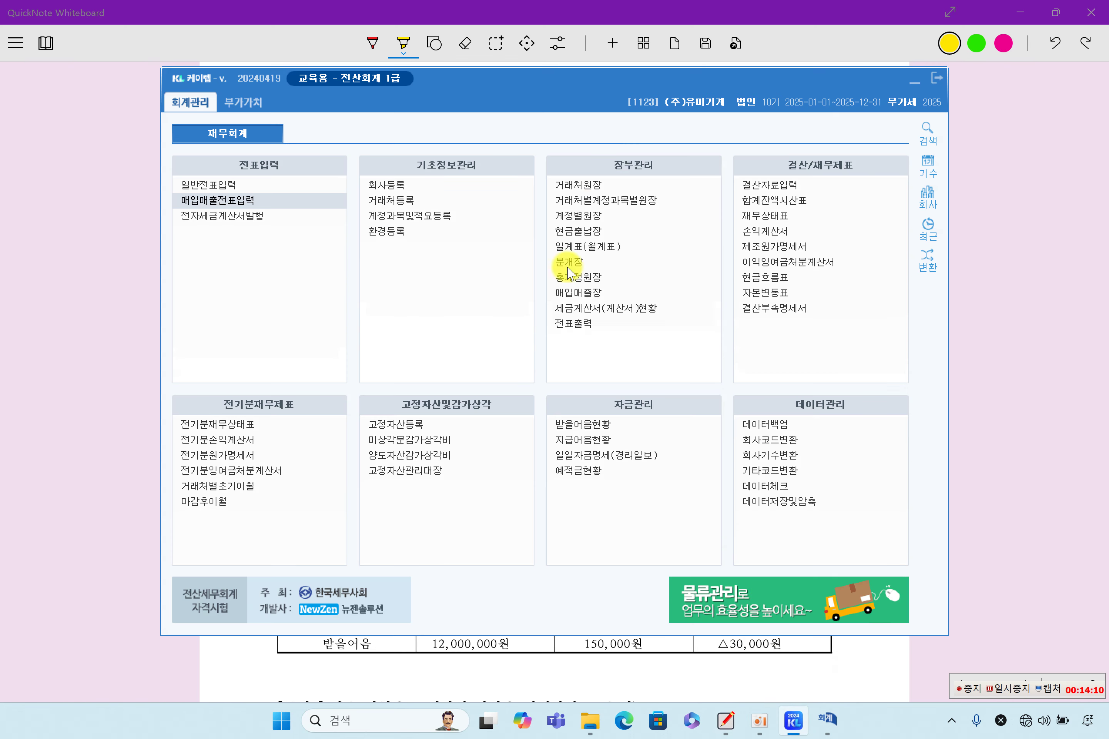
click(262, 192)
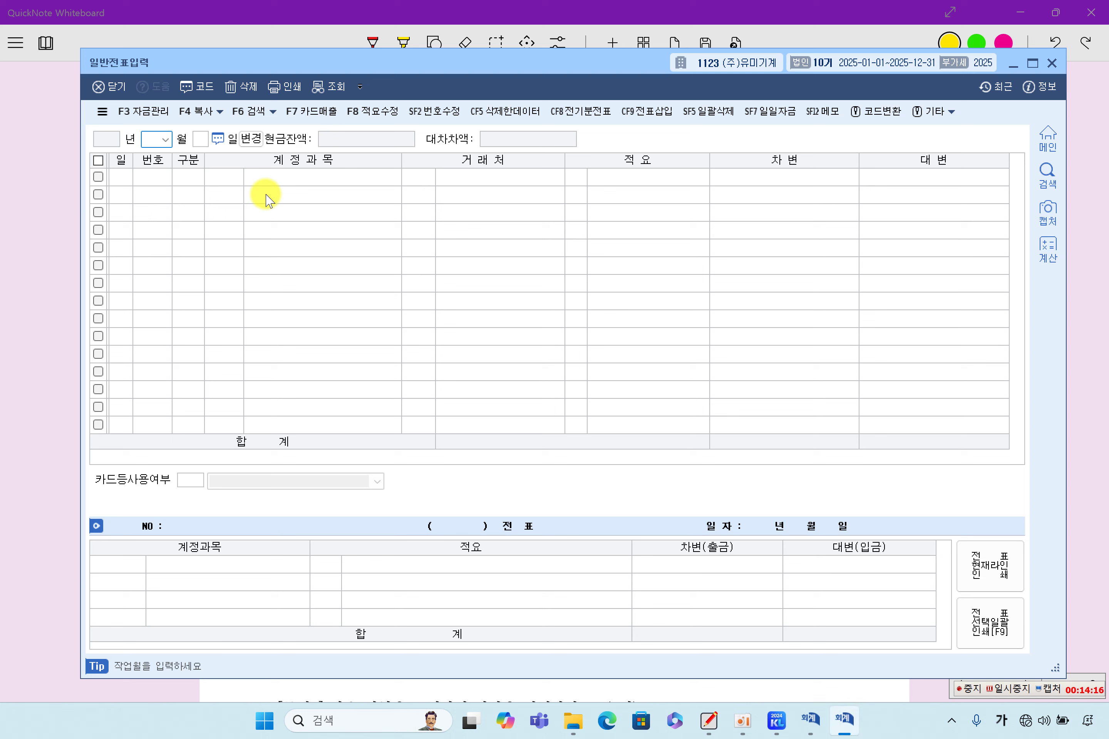
text(7)
key(Return)
text(31)
key(Return)
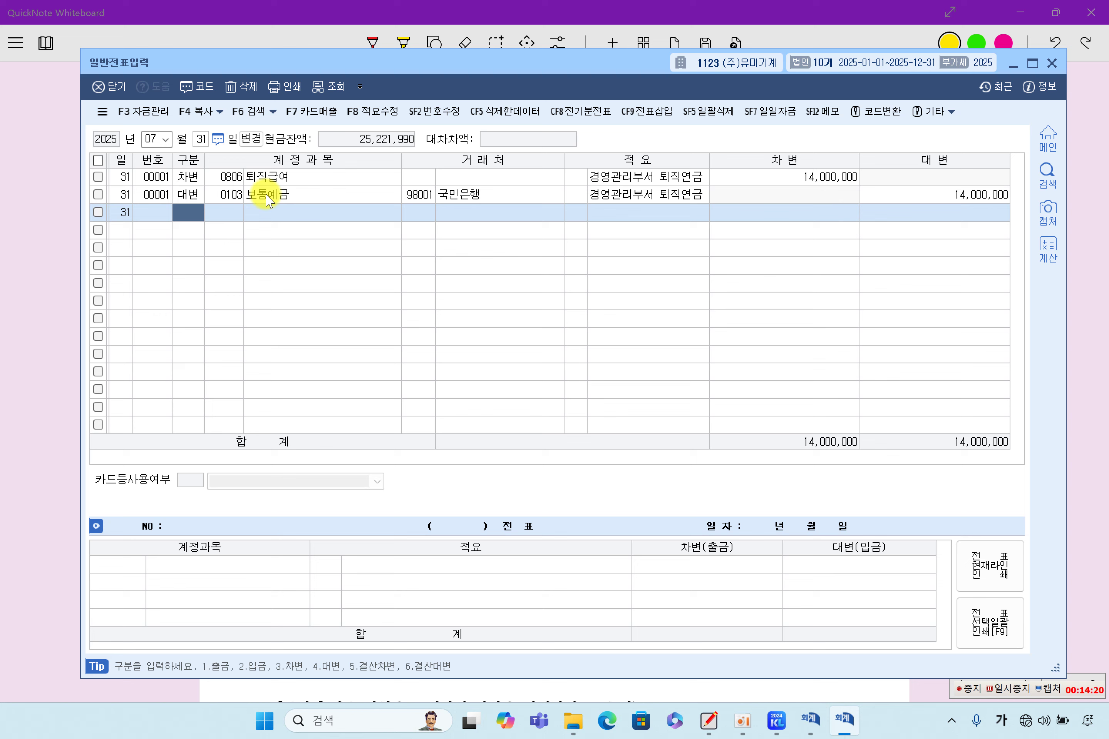
Change the debit account of the July 31 voucher to 0186 퇴직연금운용자산 by searching the account codes for 퇴직연
click(229, 178)
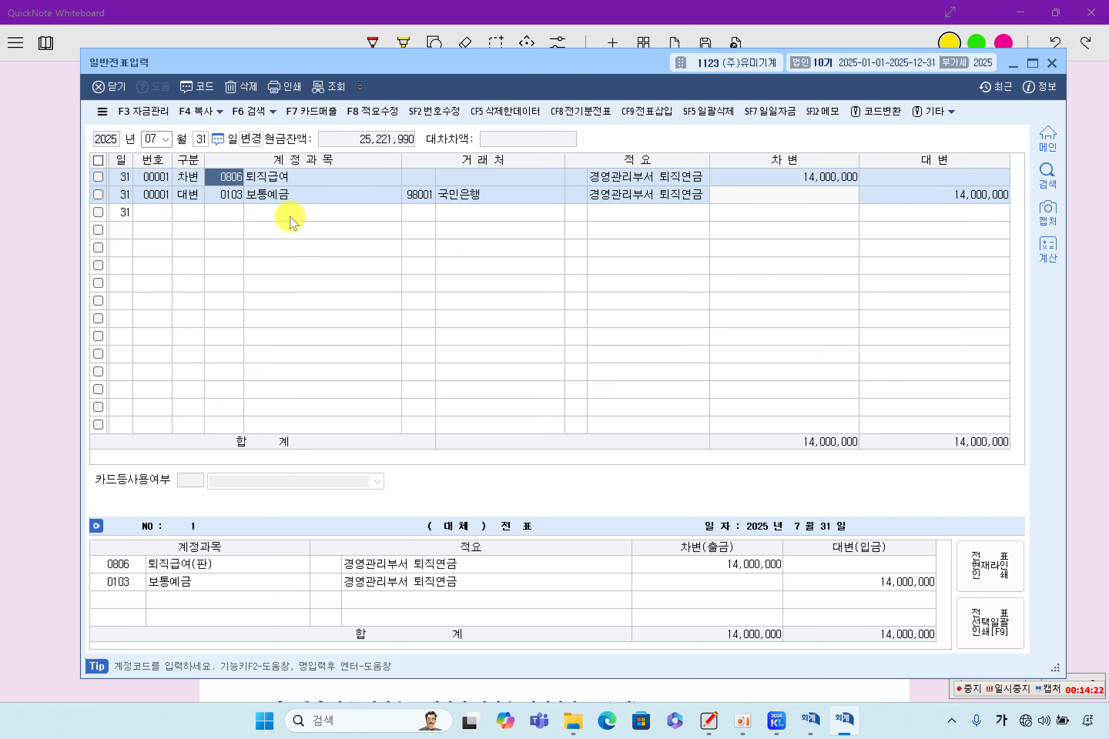
key(F2)
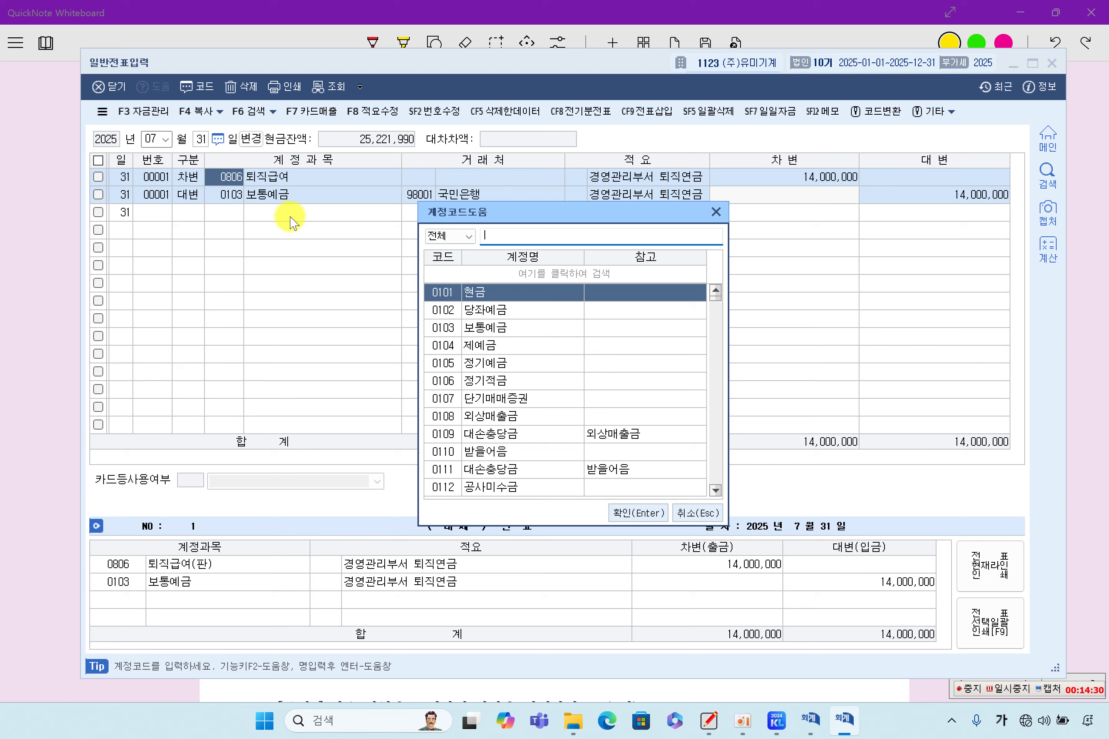
text(퇴)
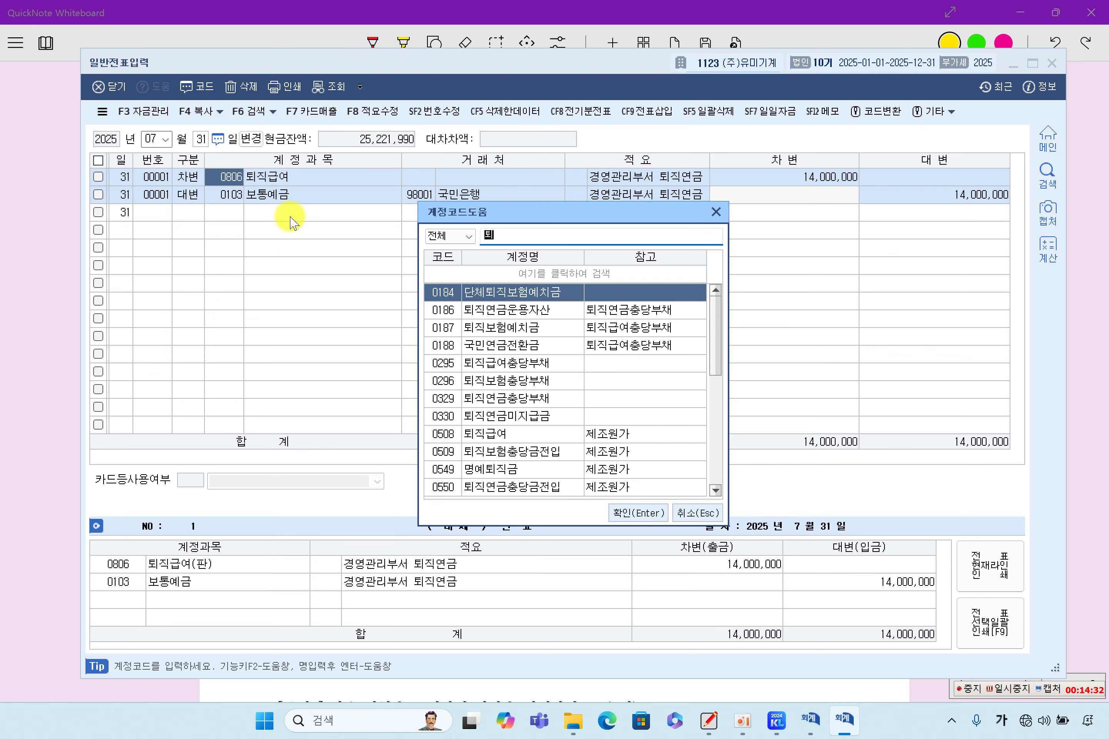
text(직)
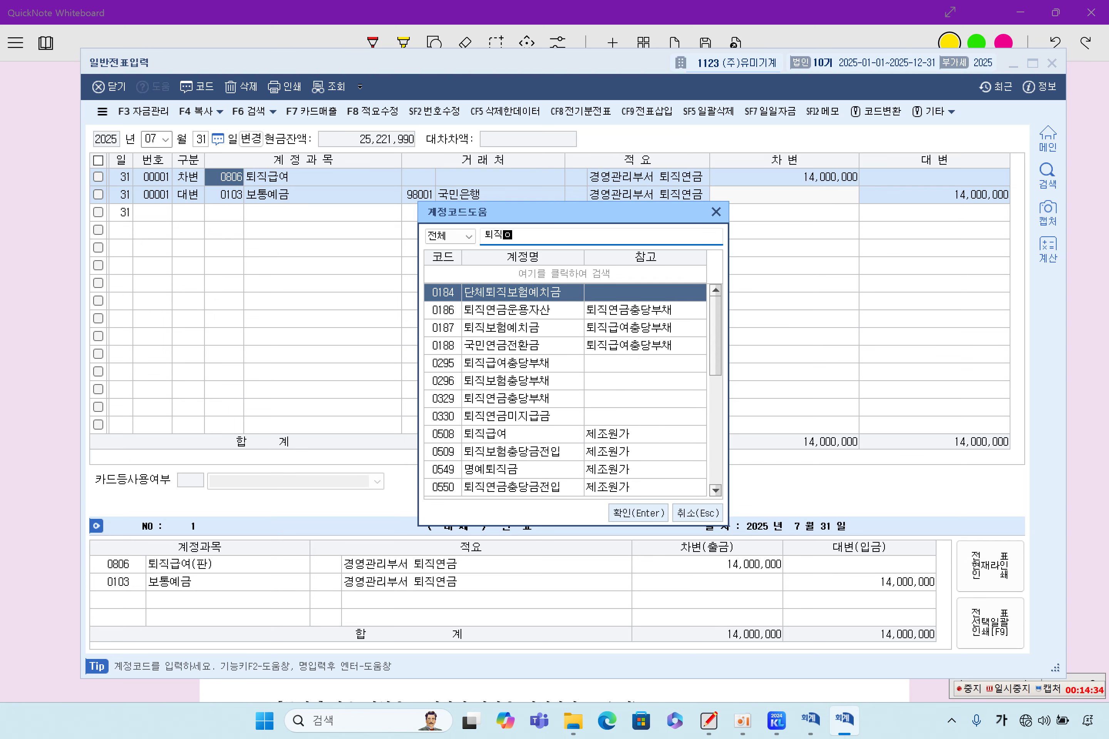
text(연)
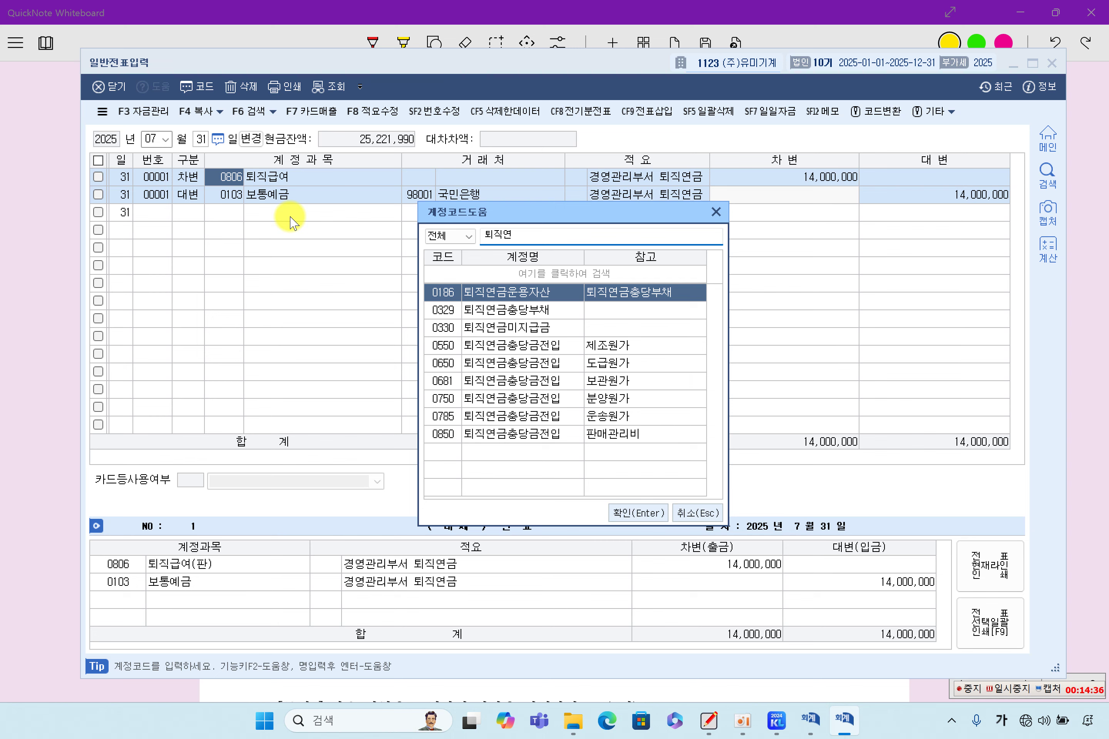
key(Return)
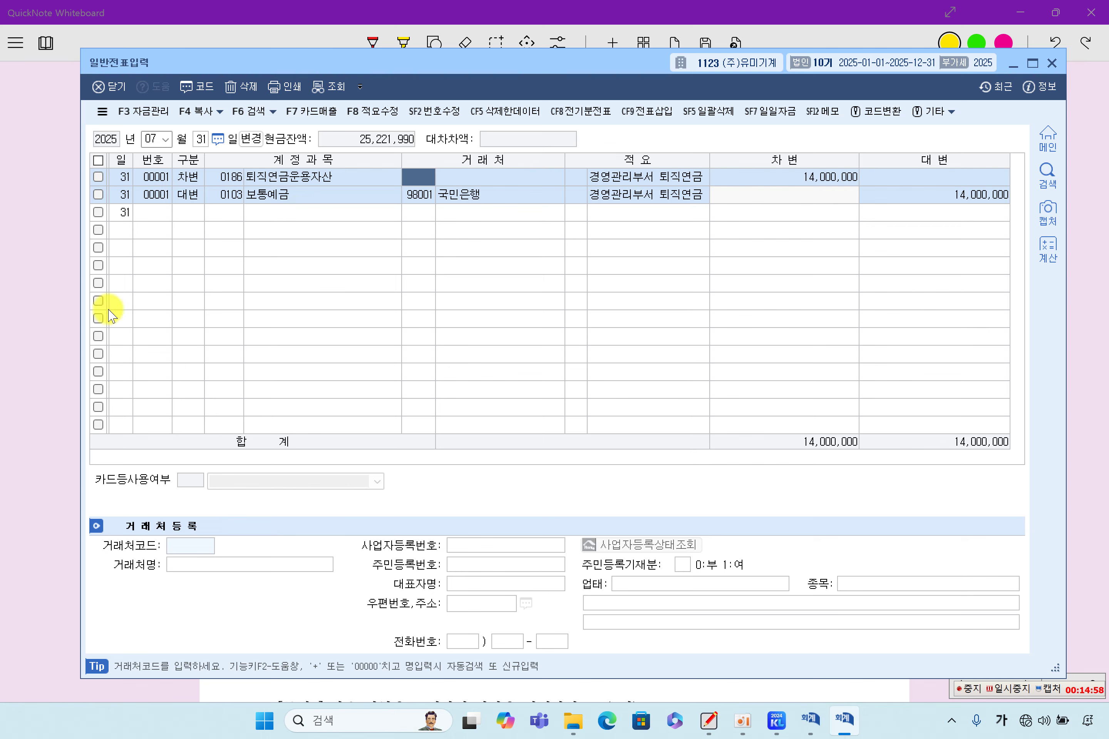
Return to the exam page and highlight the amount, the 전자세금계산서 receipt and the 복리후생비 treatment in item [2] of 문제4
click(40, 296)
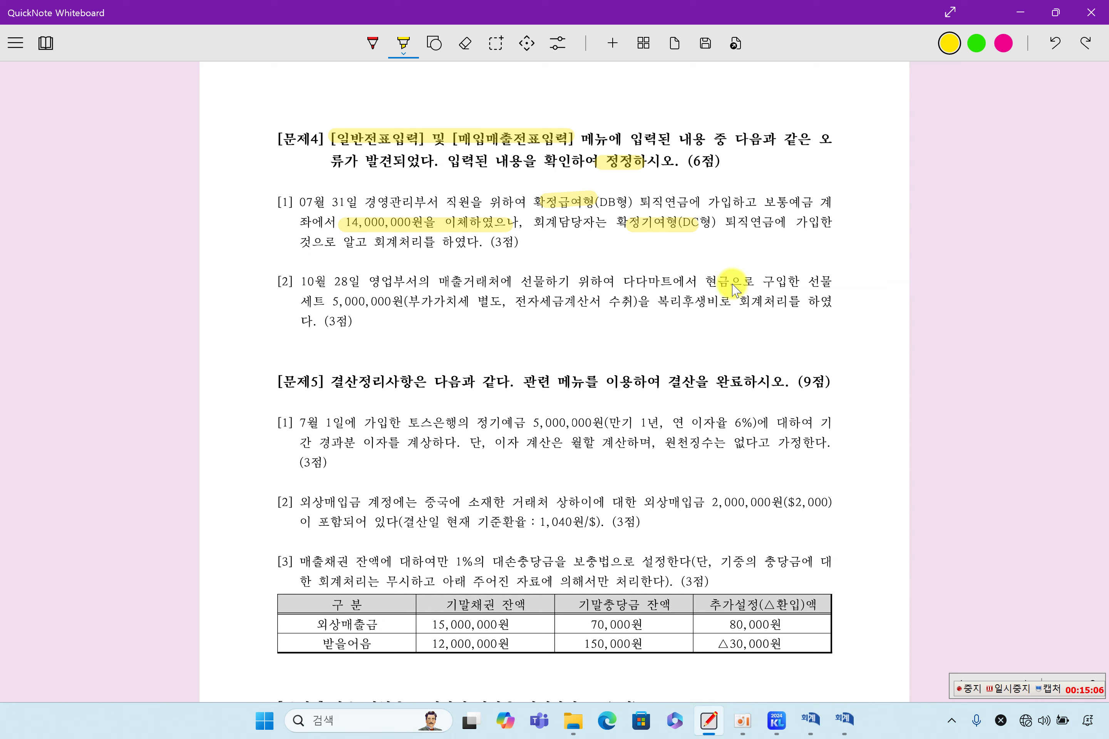
drag(345, 301, 788, 305)
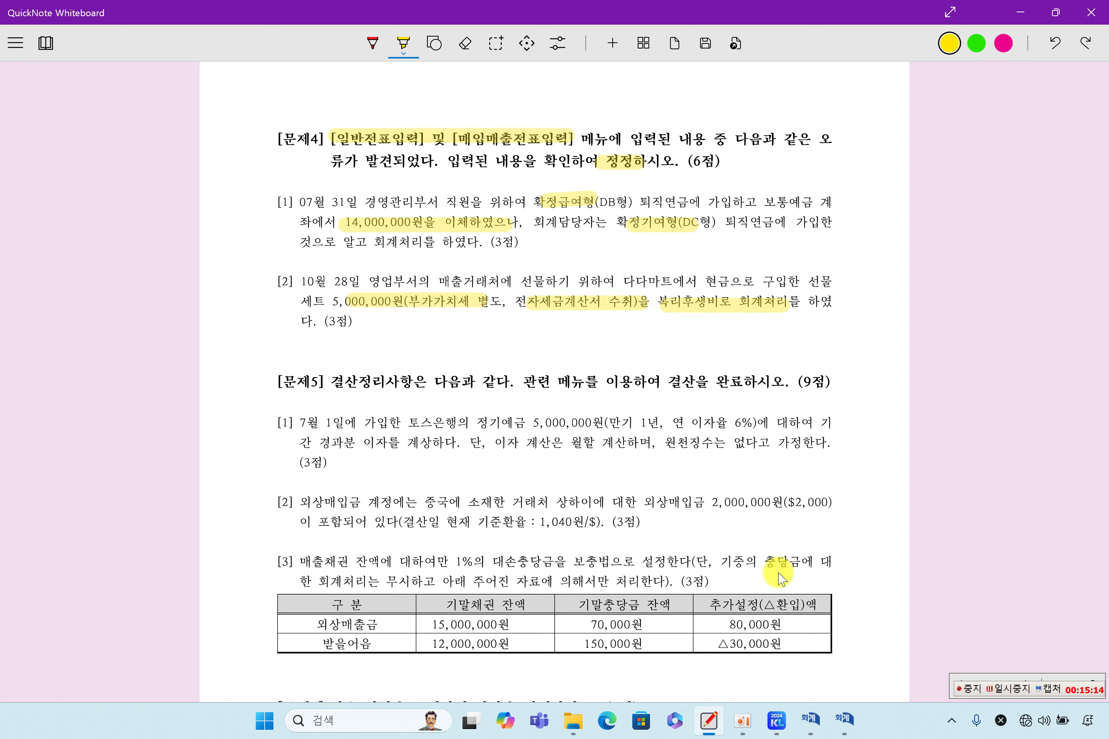
Switch to the 매입매출전표입력 window and load the vouchers for October 28
click(844, 717)
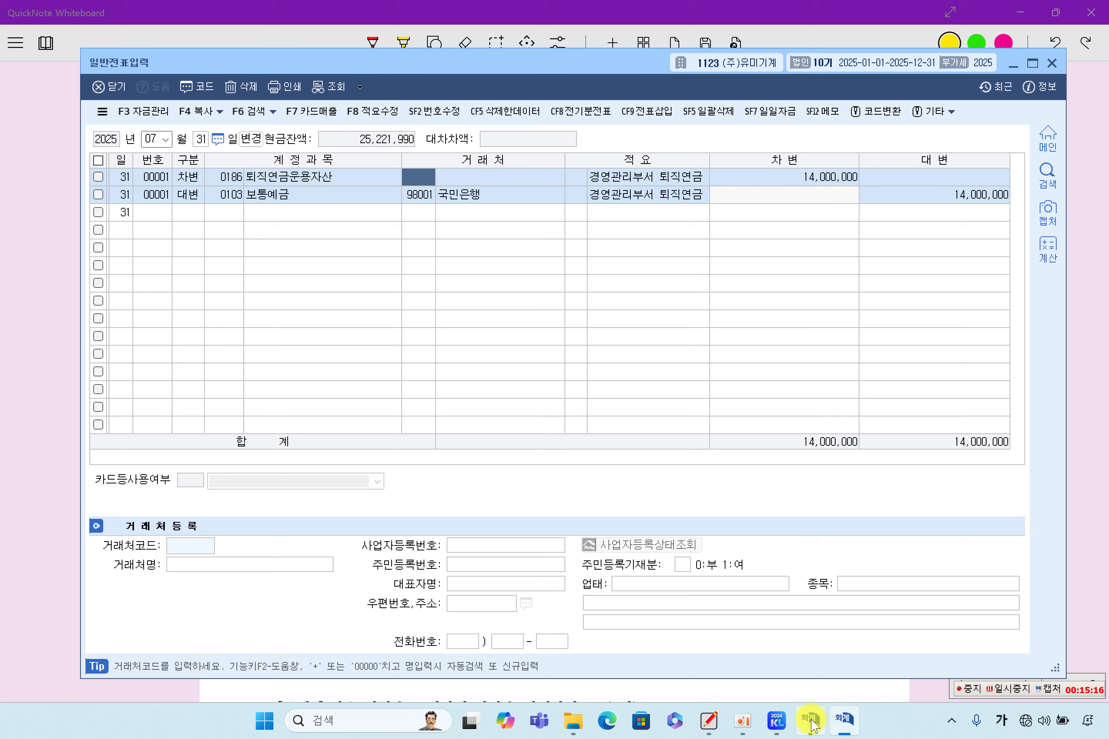
click(812, 724)
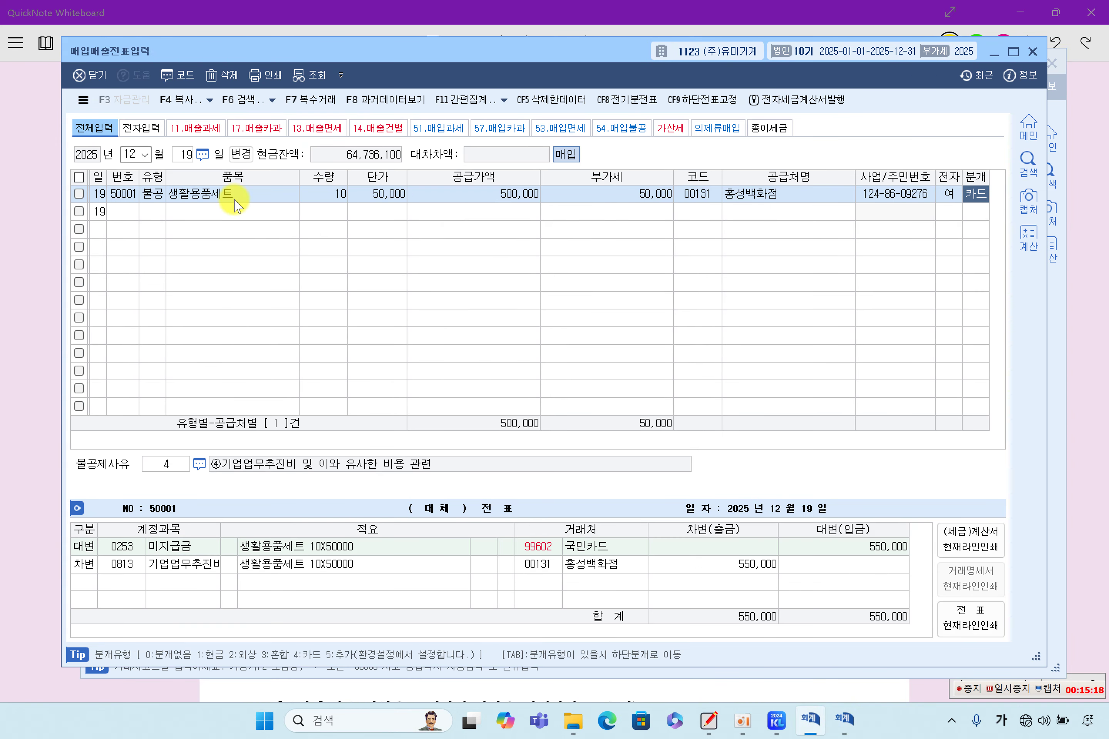
click(122, 157)
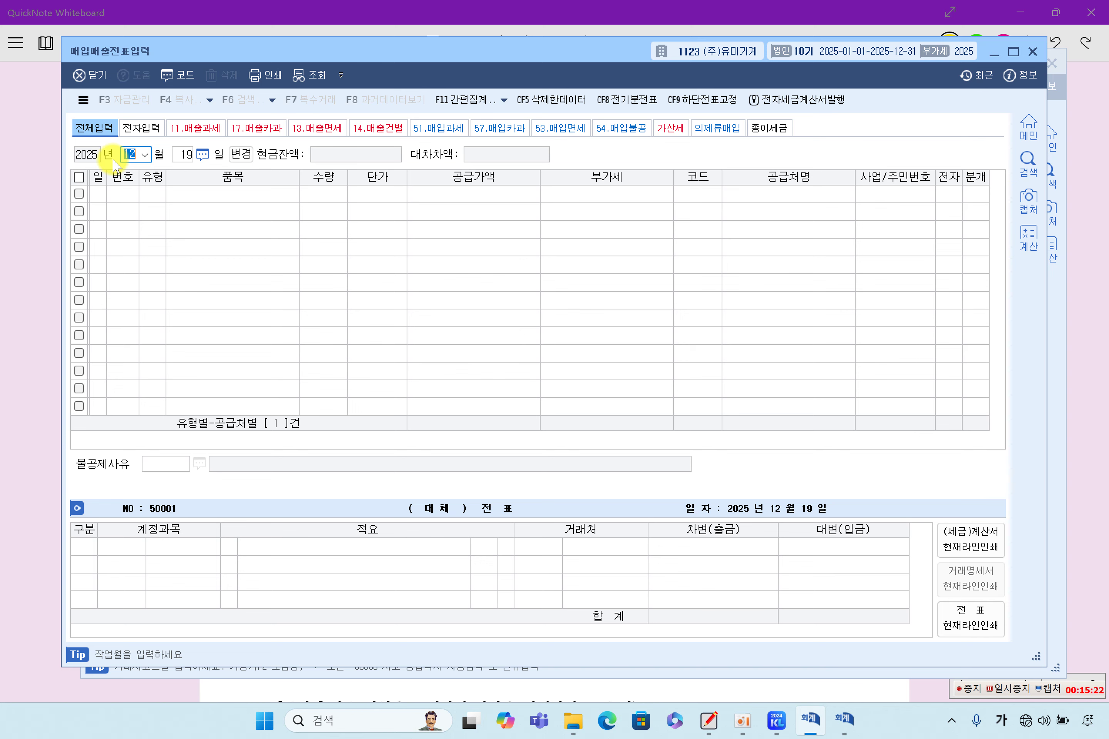
text(10)
key(Return)
text(3)
text(8)
key(Return)
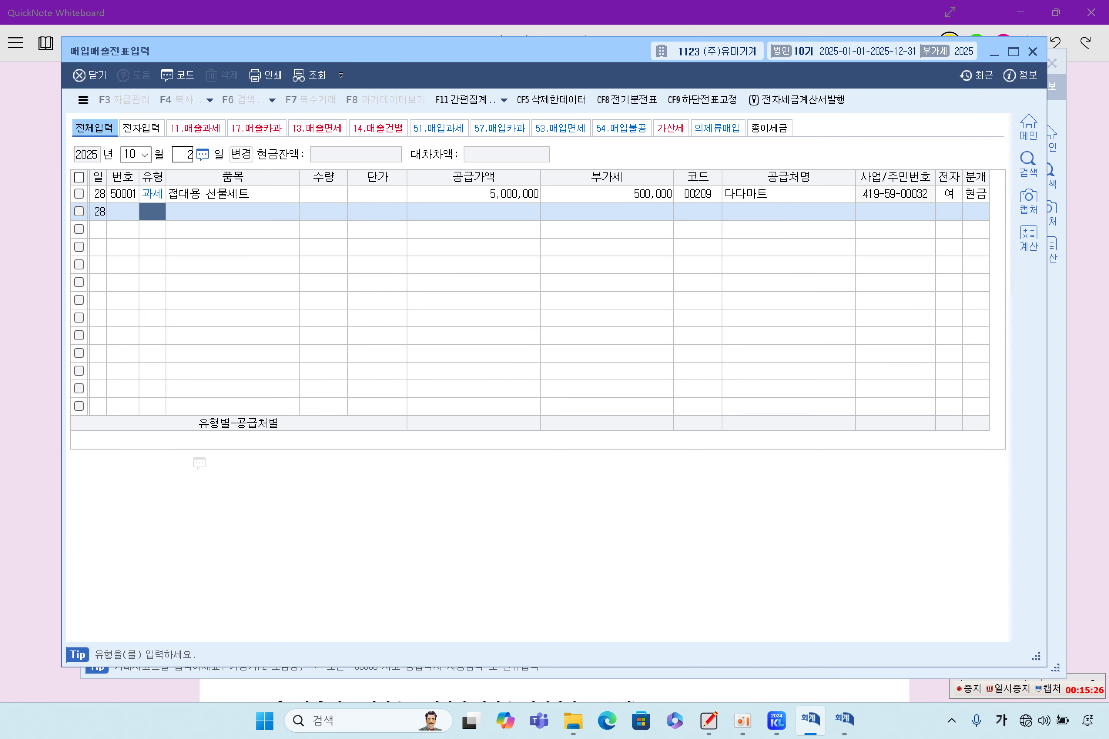
Change the 복리후생비 account in the journal entry of the October 28 다다마트 purchase to 0813 기업업무추진비
click(260, 197)
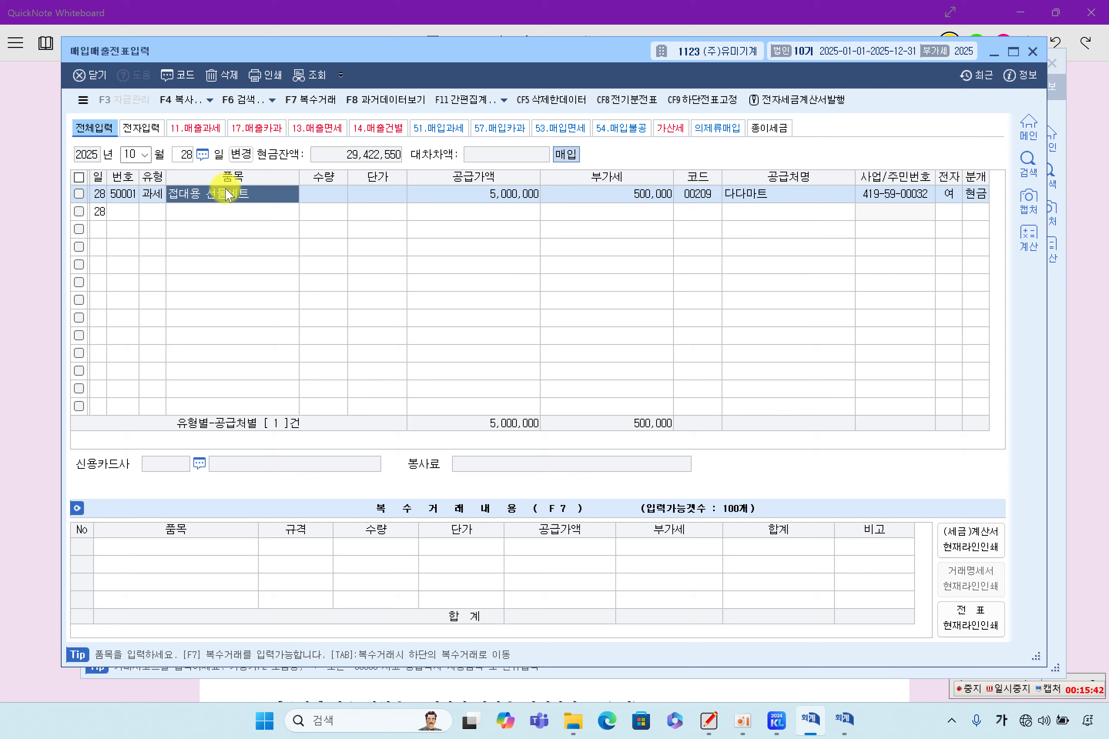
click(975, 194)
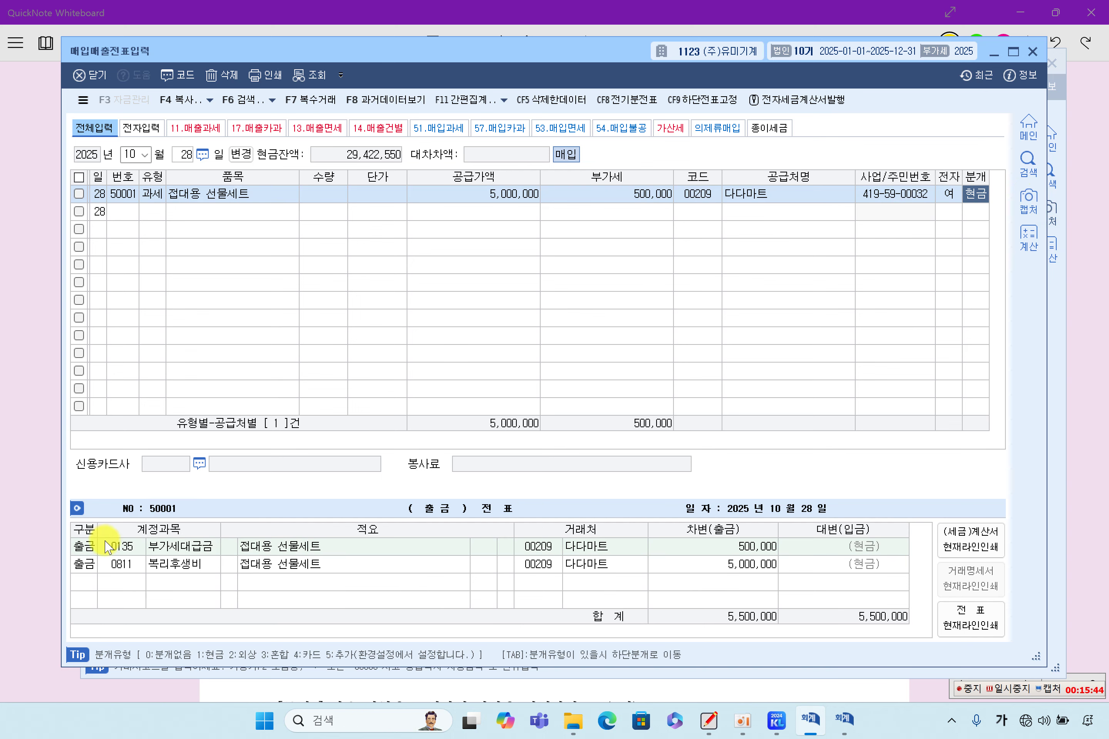
click(126, 566)
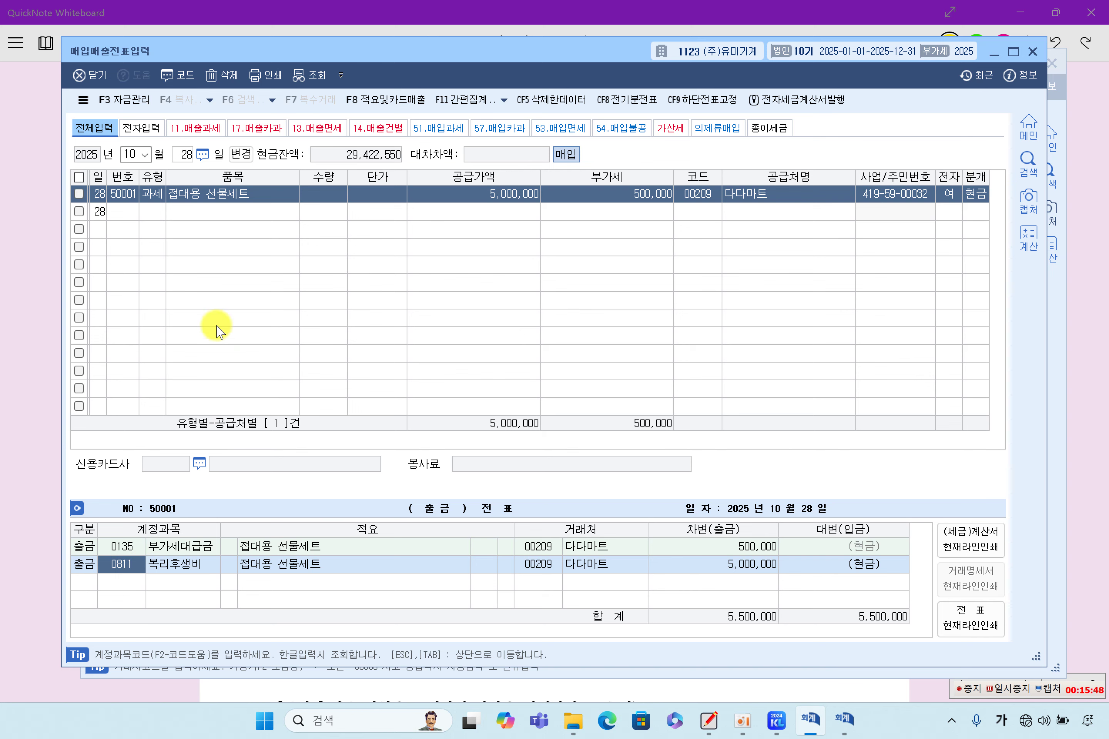
click(155, 200)
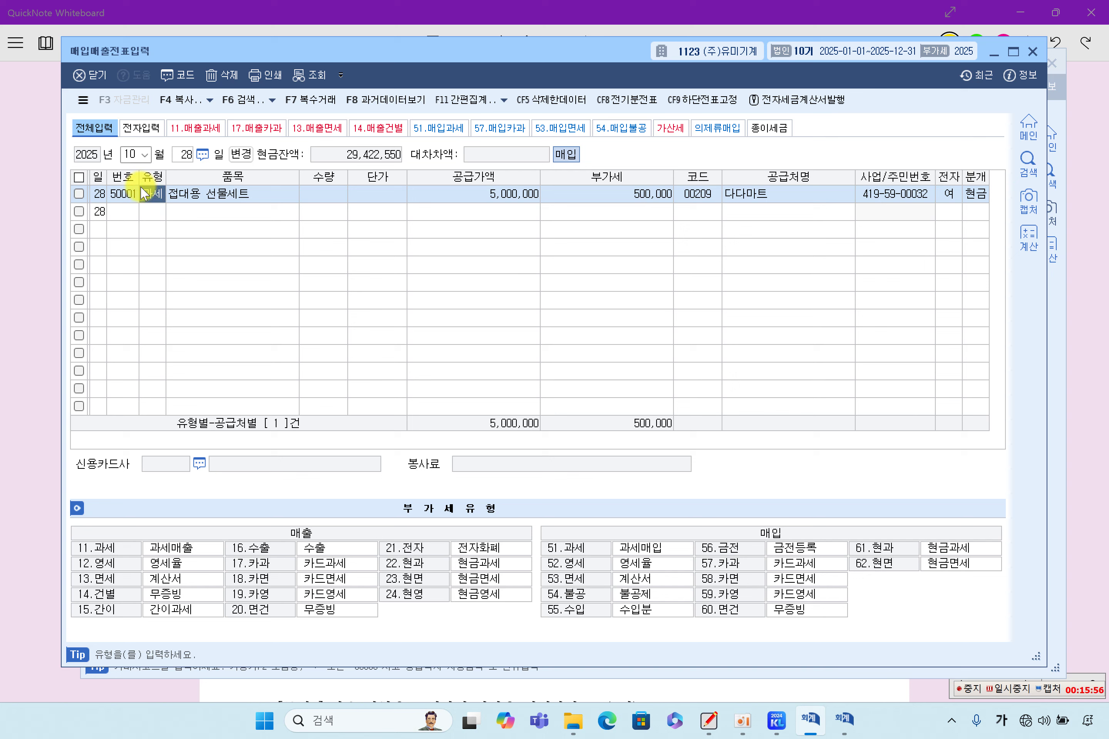
click(973, 196)
click(159, 565)
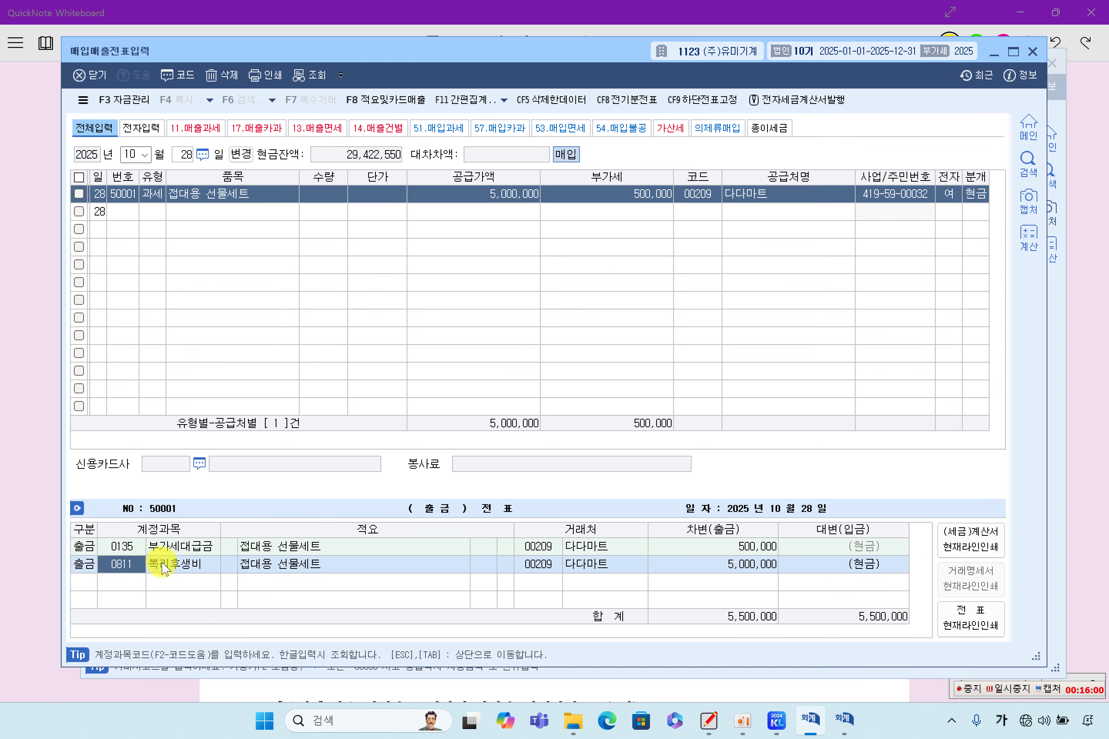
text(0813)
key(Return)
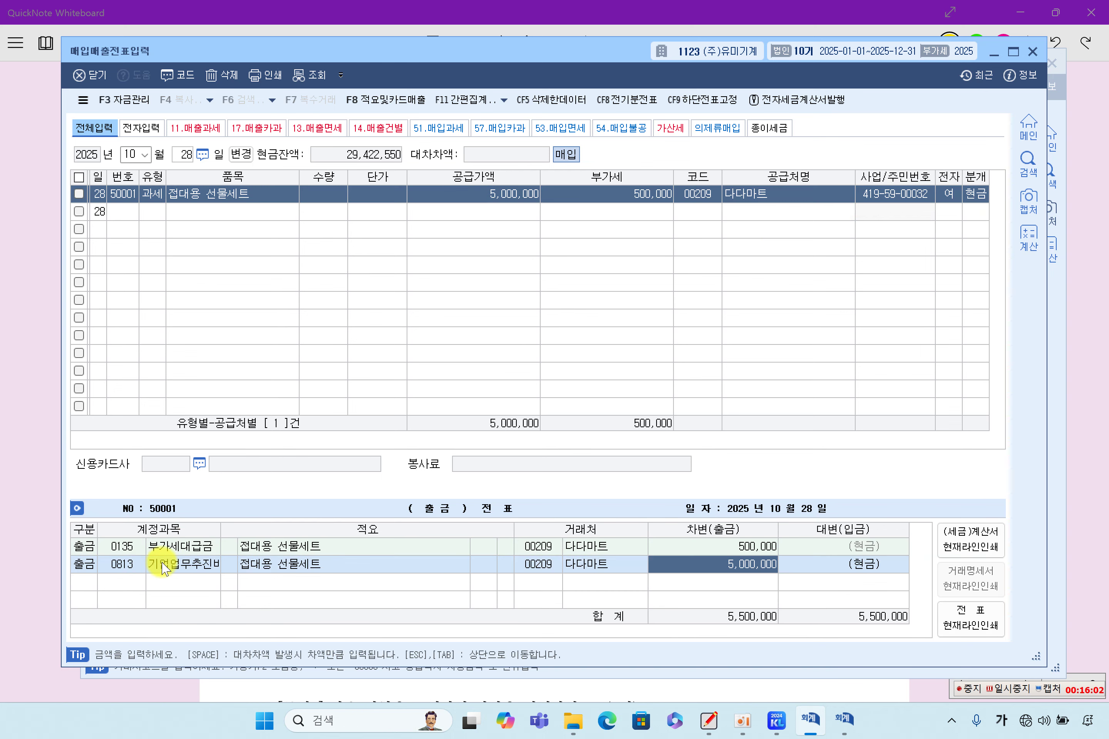
Change the VAT type of the October 28 다다마트 purchase line to 54 불공 and check its journal entry and supply amount
click(154, 194)
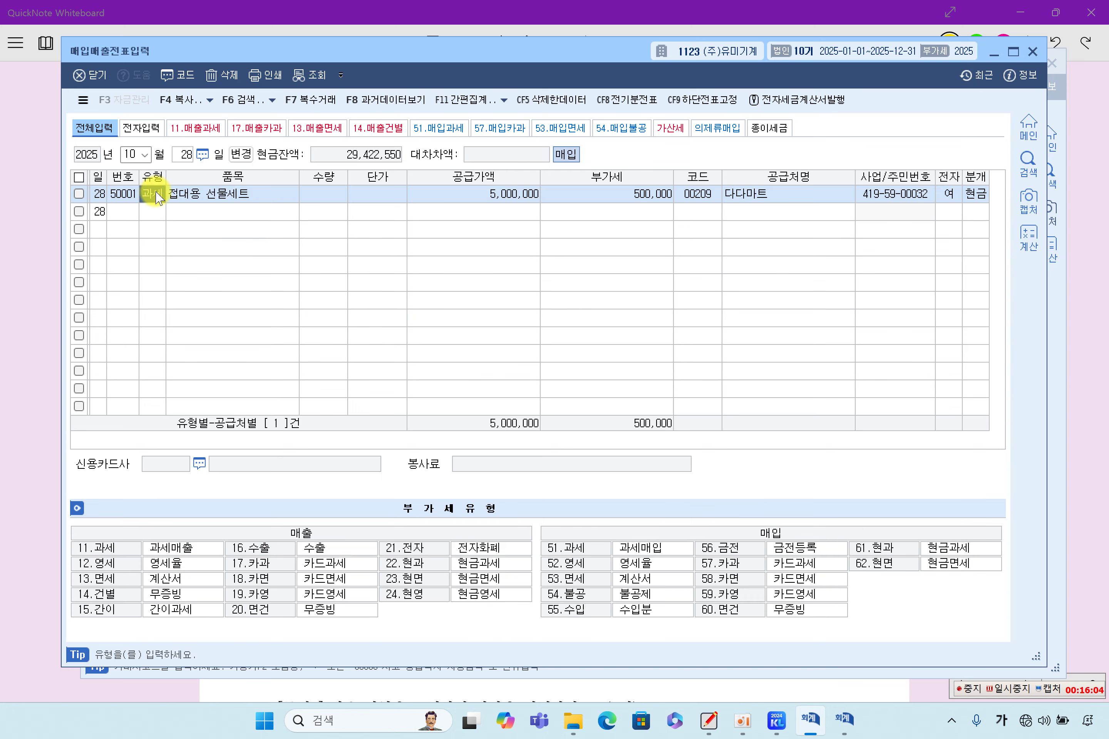
text(54)
key(Return)
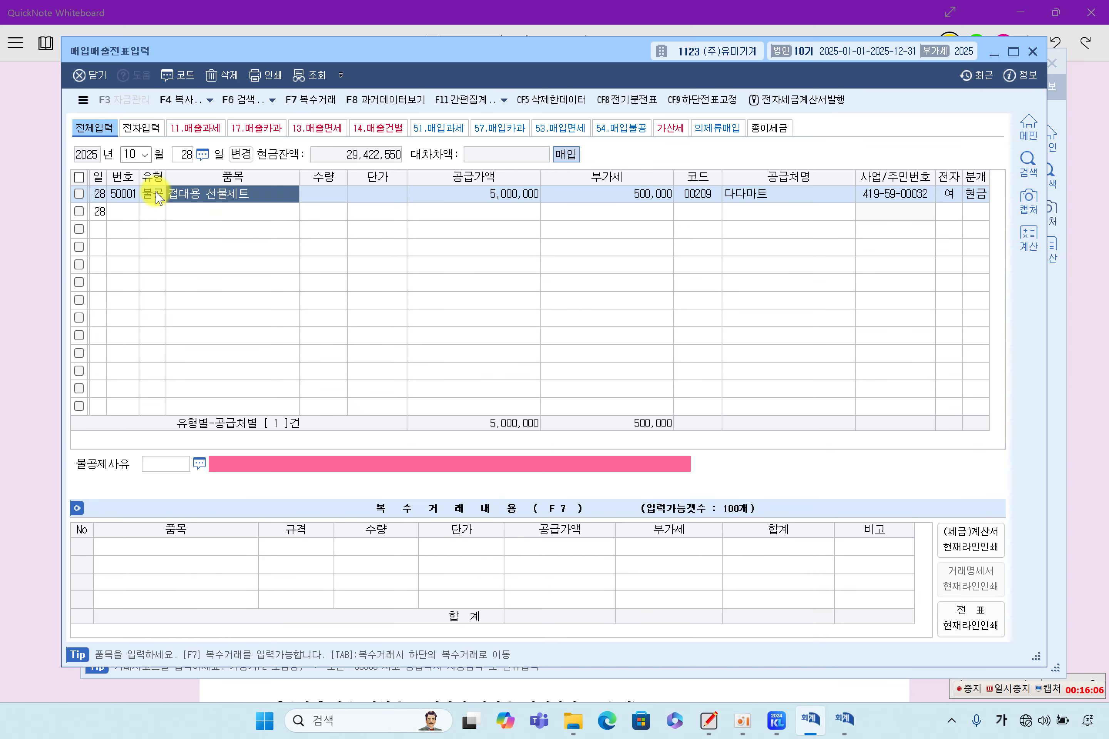
click(974, 195)
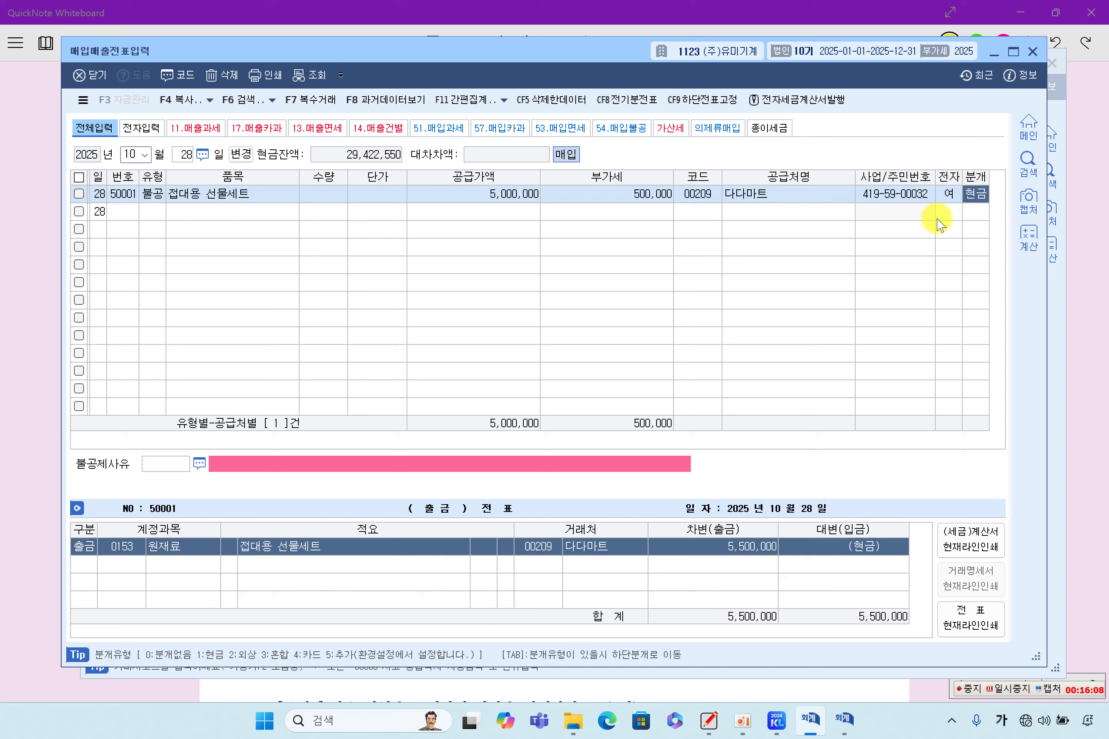
click(134, 547)
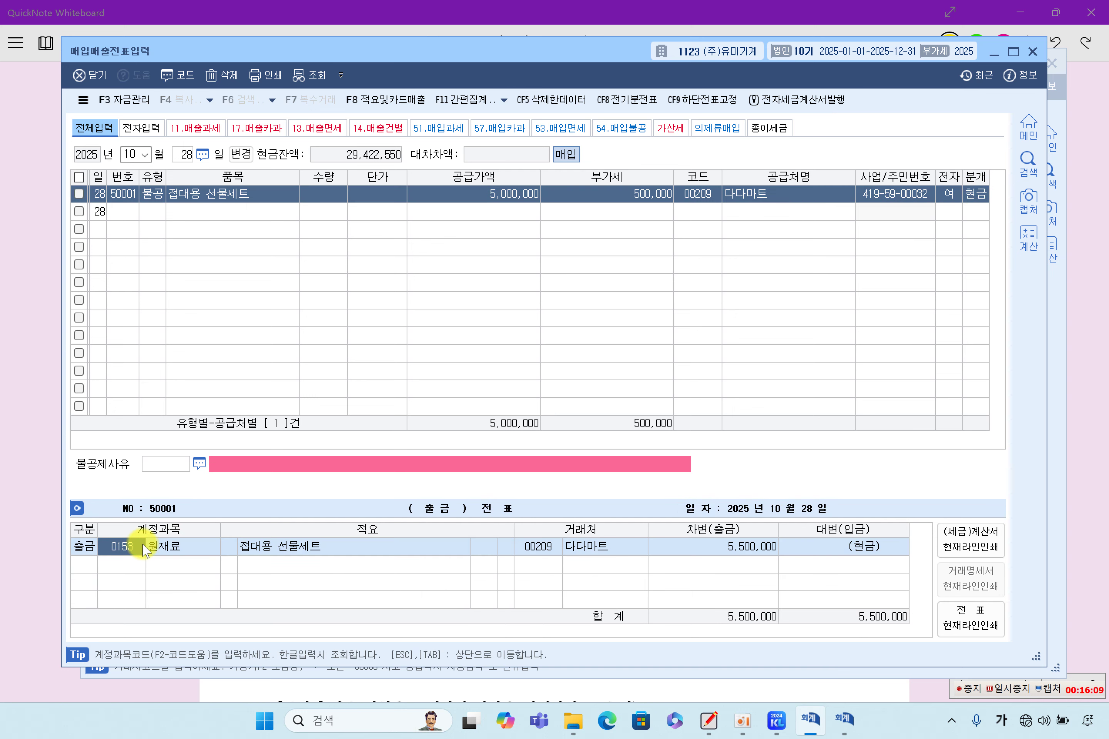
click(159, 199)
click(217, 196)
click(499, 200)
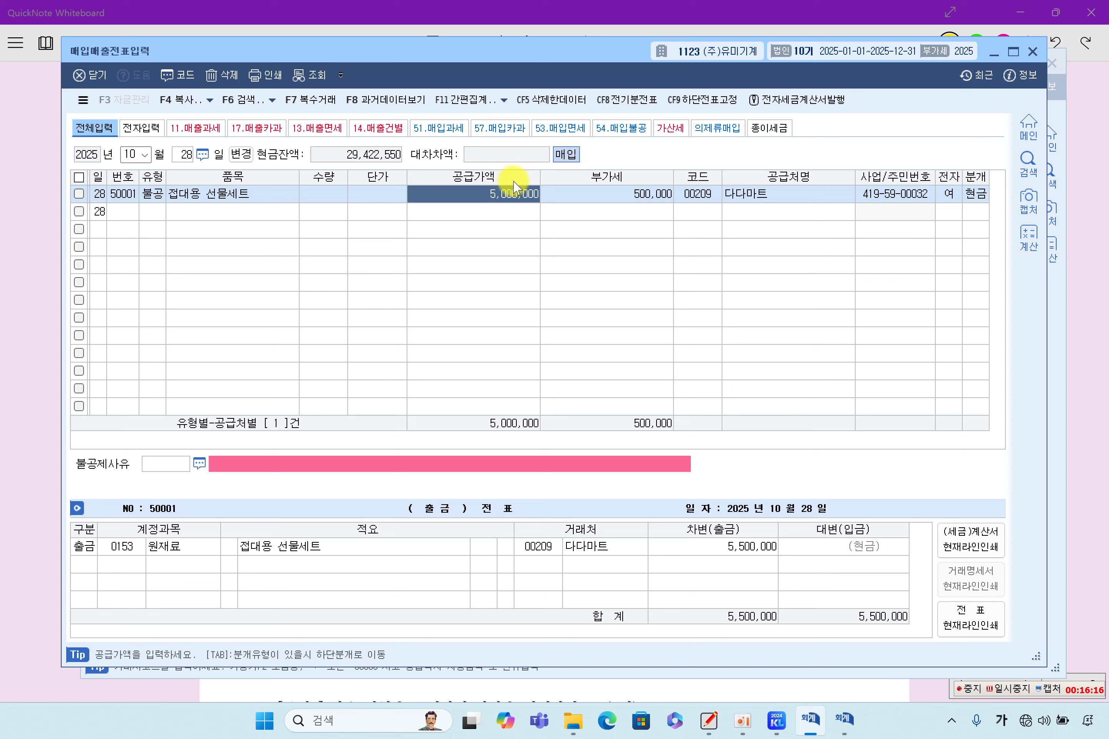
Set the 불공제사유 of the October 28 다다마트 purchase to 4 ④기업업무추진비 및 이와 유사한 비용 관련
click(979, 196)
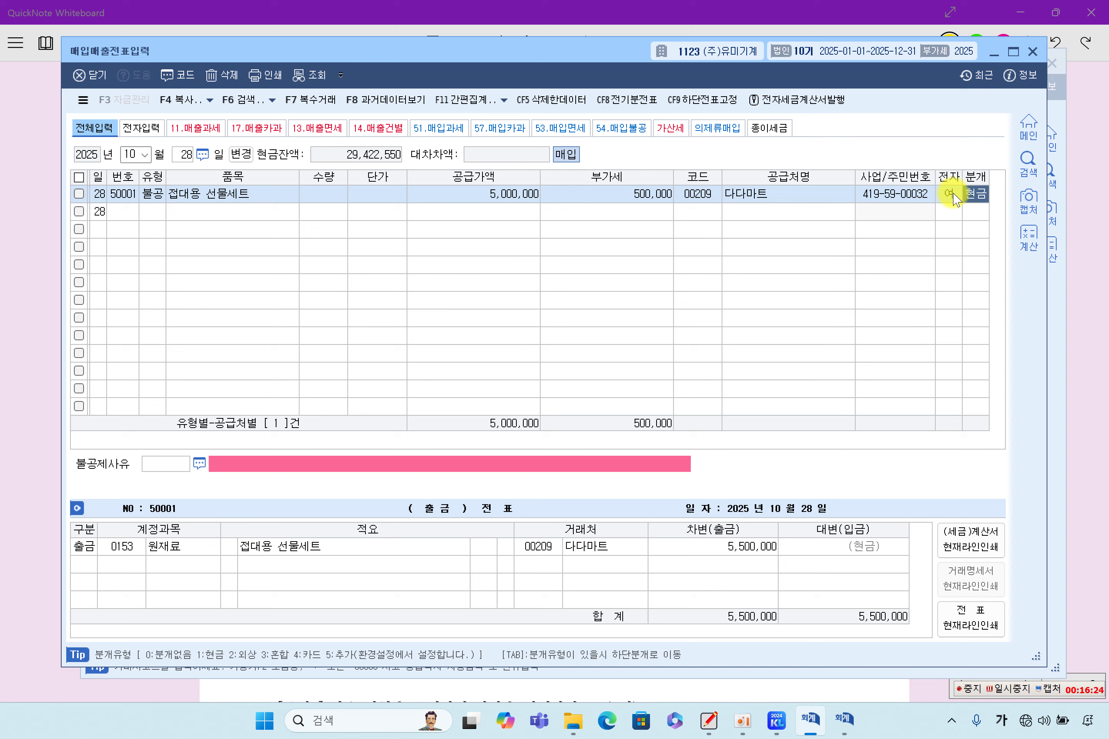
click(182, 466)
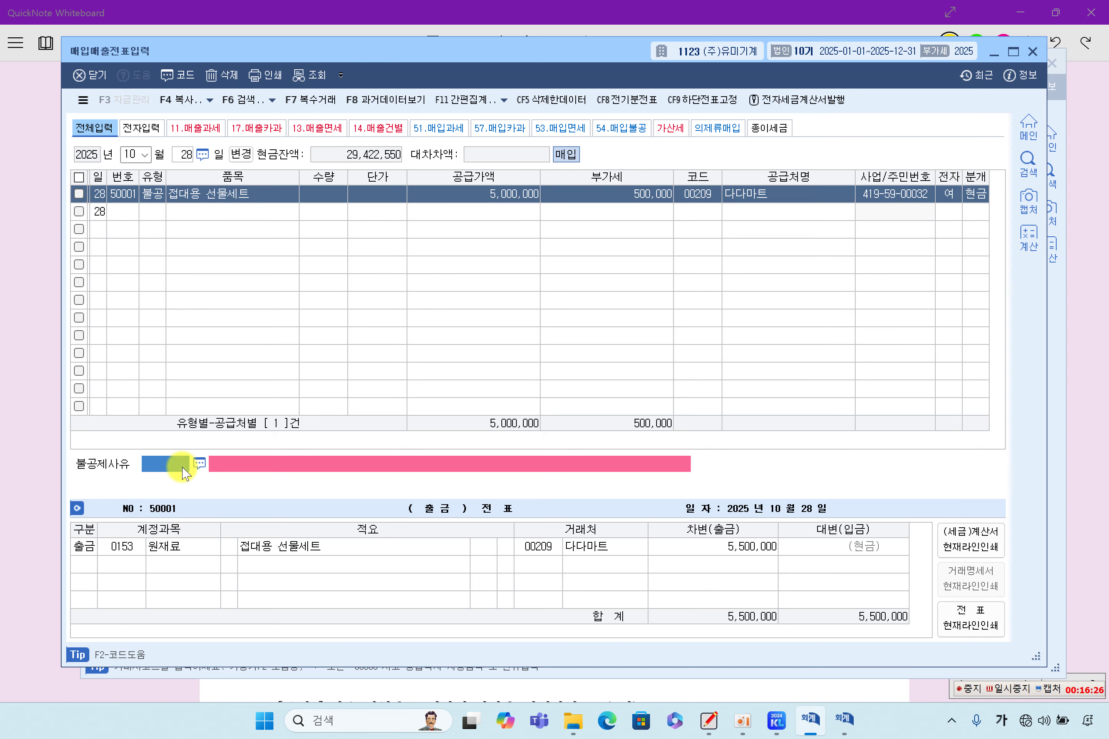
click(200, 463)
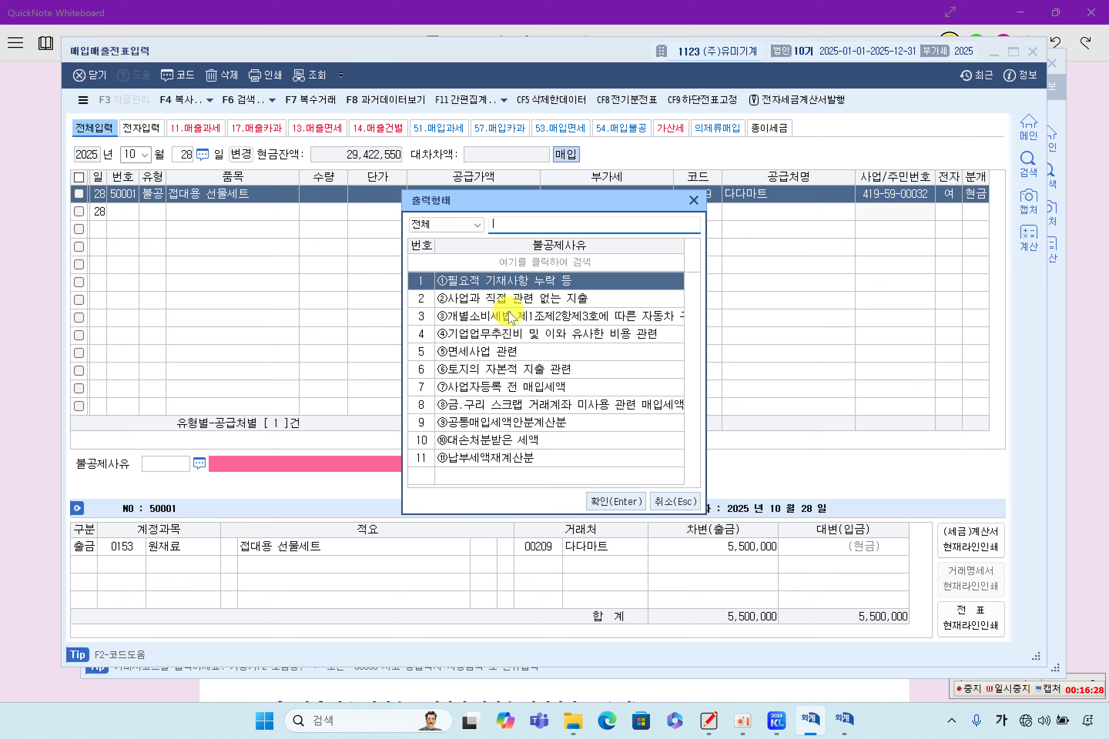
click(496, 335)
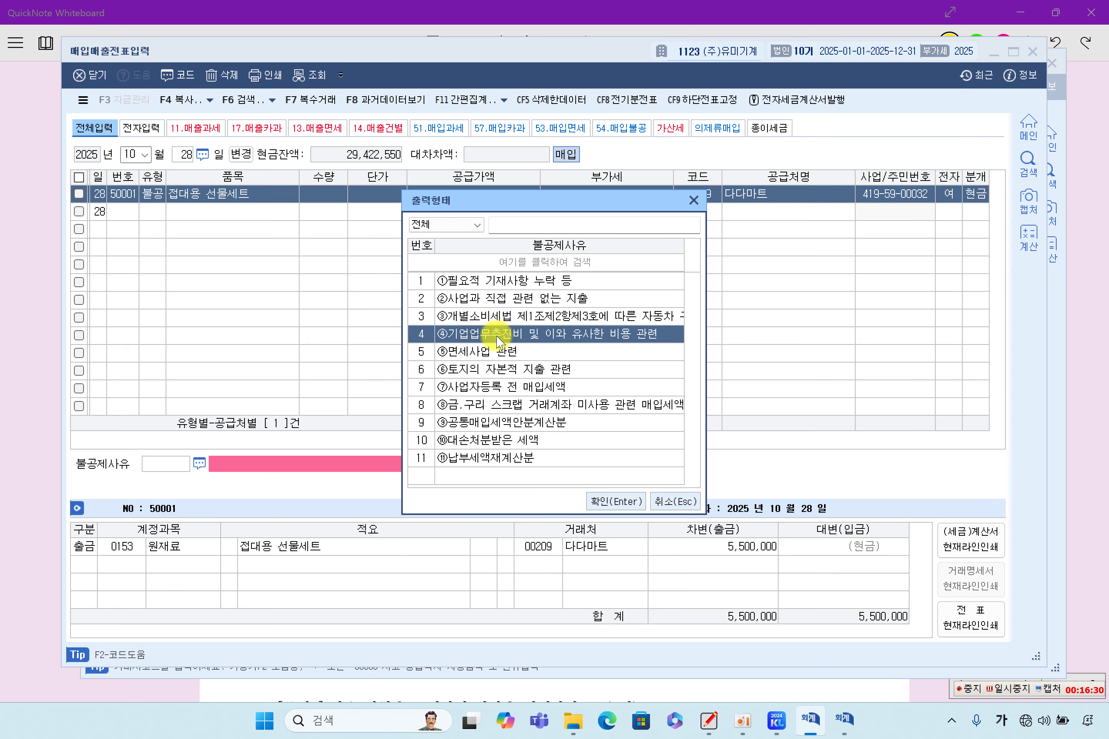
double_click(496, 335)
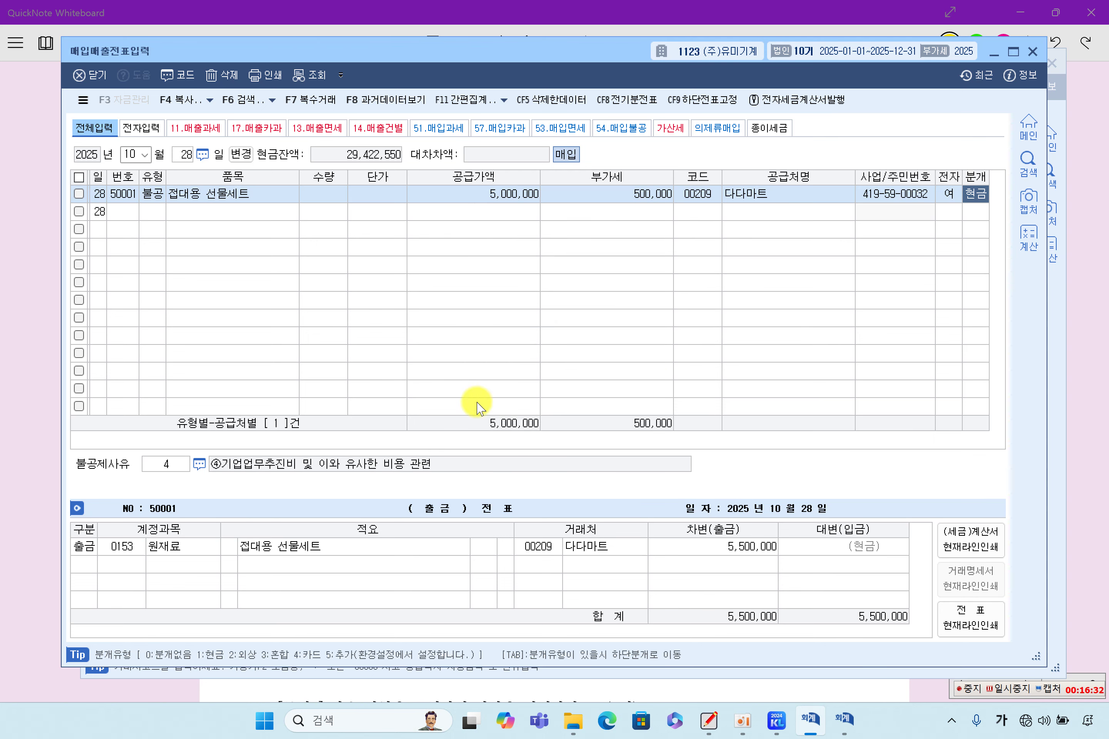
Change the 원재료 account in the October 28 다다마트 journal entry to 0813 기업업무추진비 and check its debit amount and 분개 type
click(119, 549)
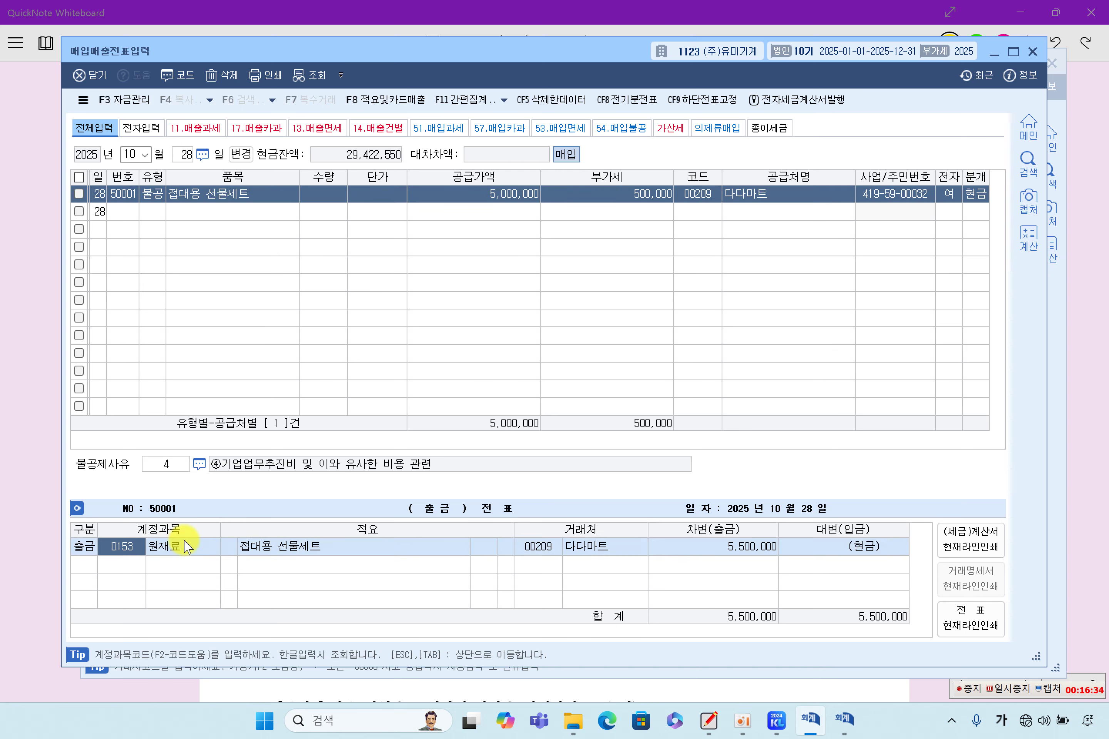
text(0813)
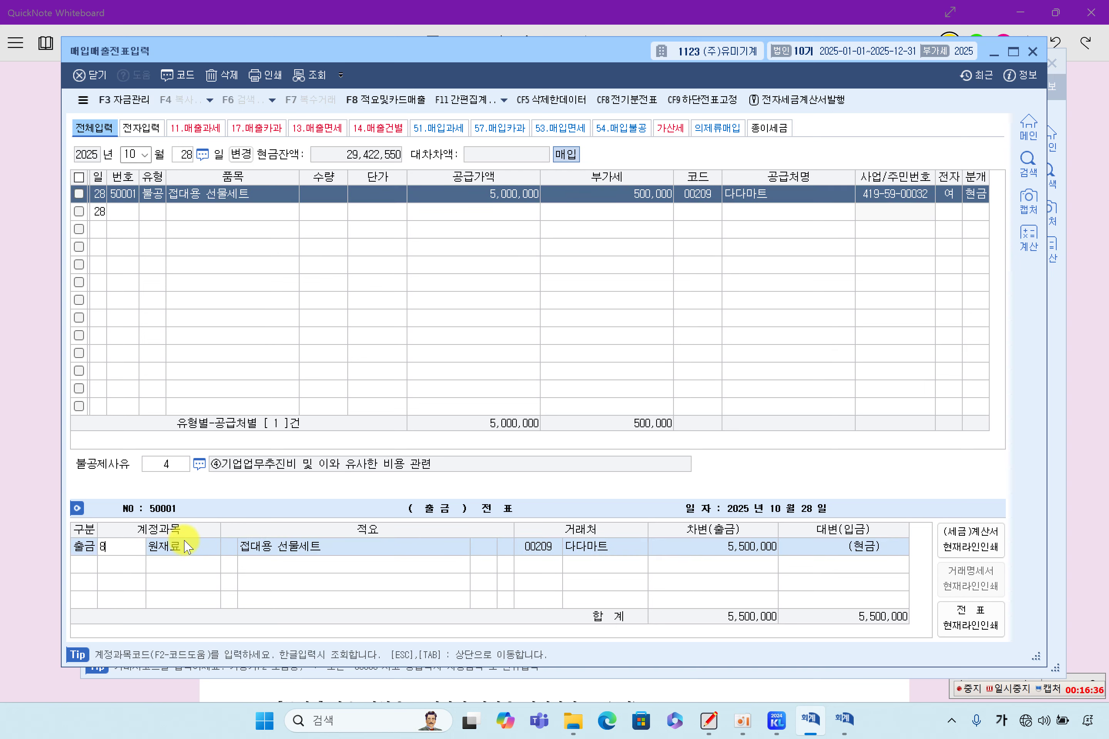
key(Return)
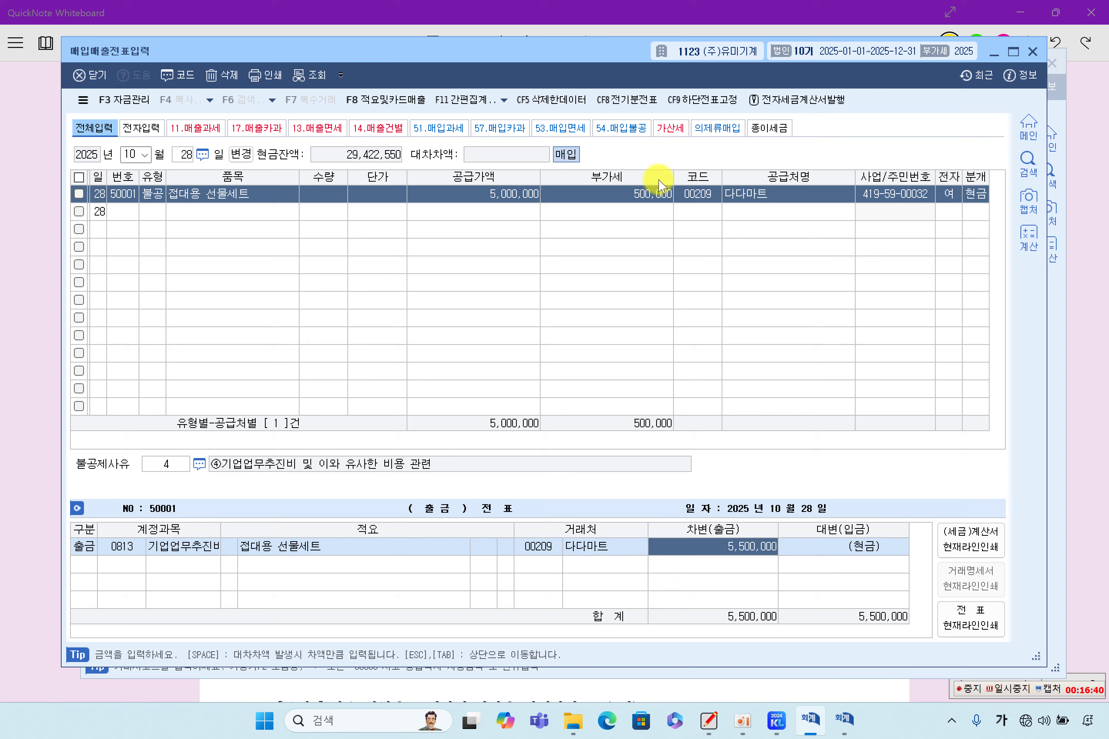
click(123, 548)
click(682, 554)
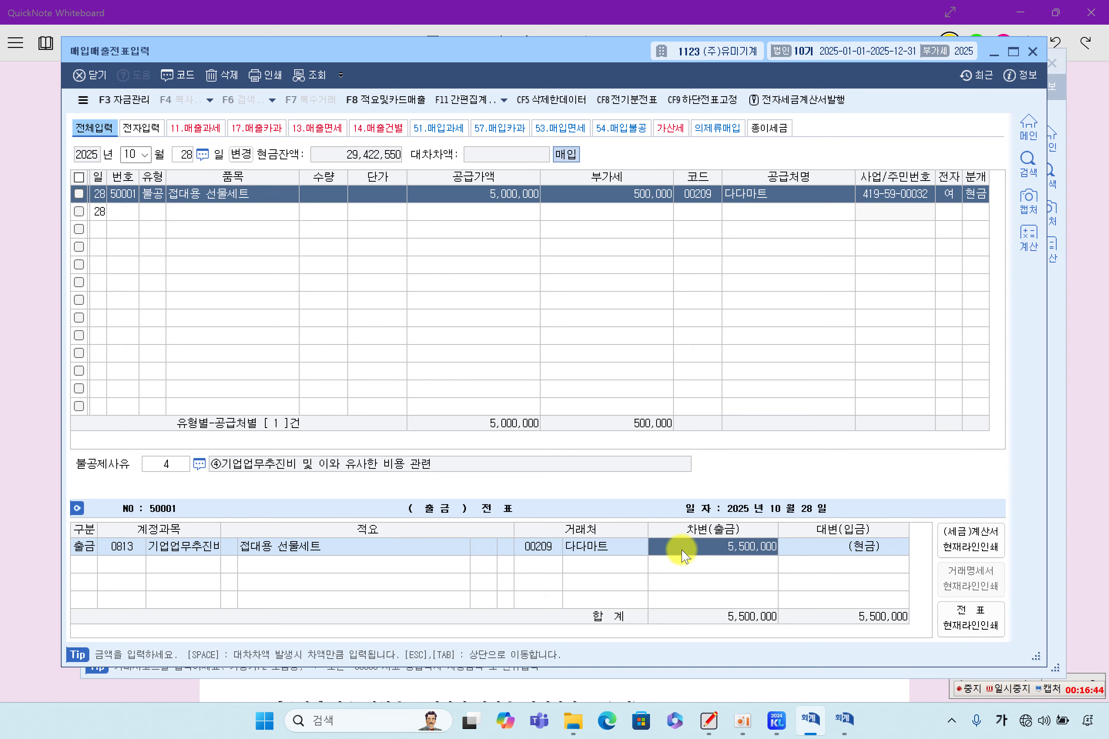
click(975, 218)
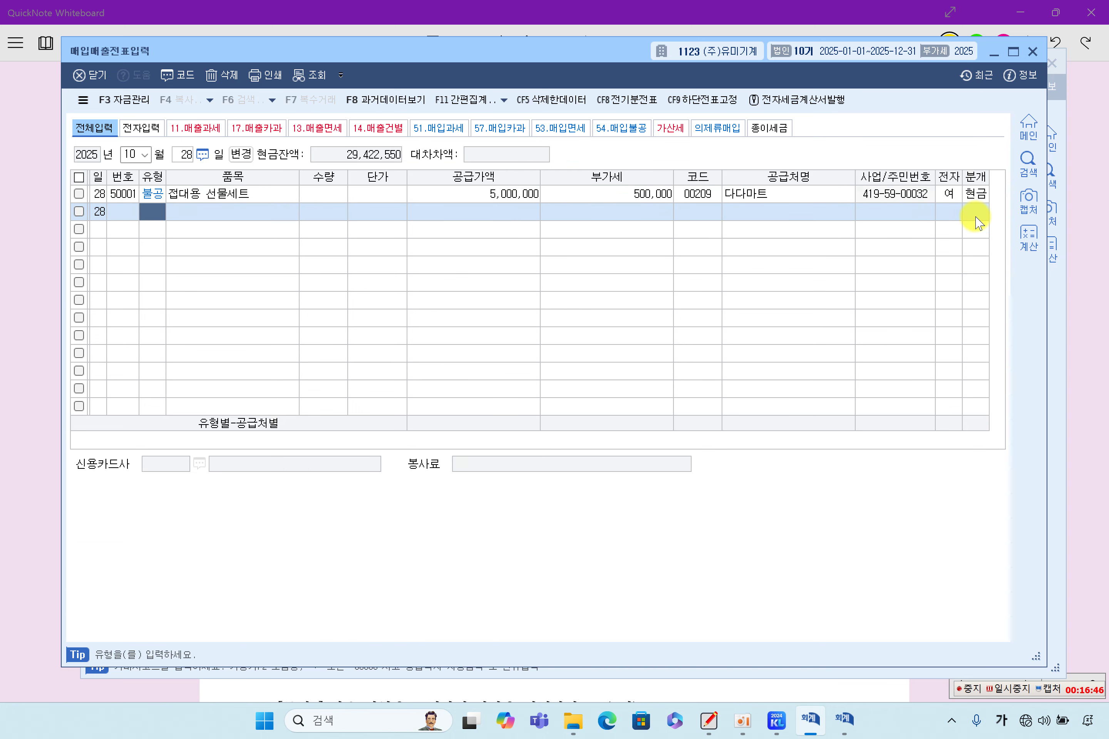
click(975, 195)
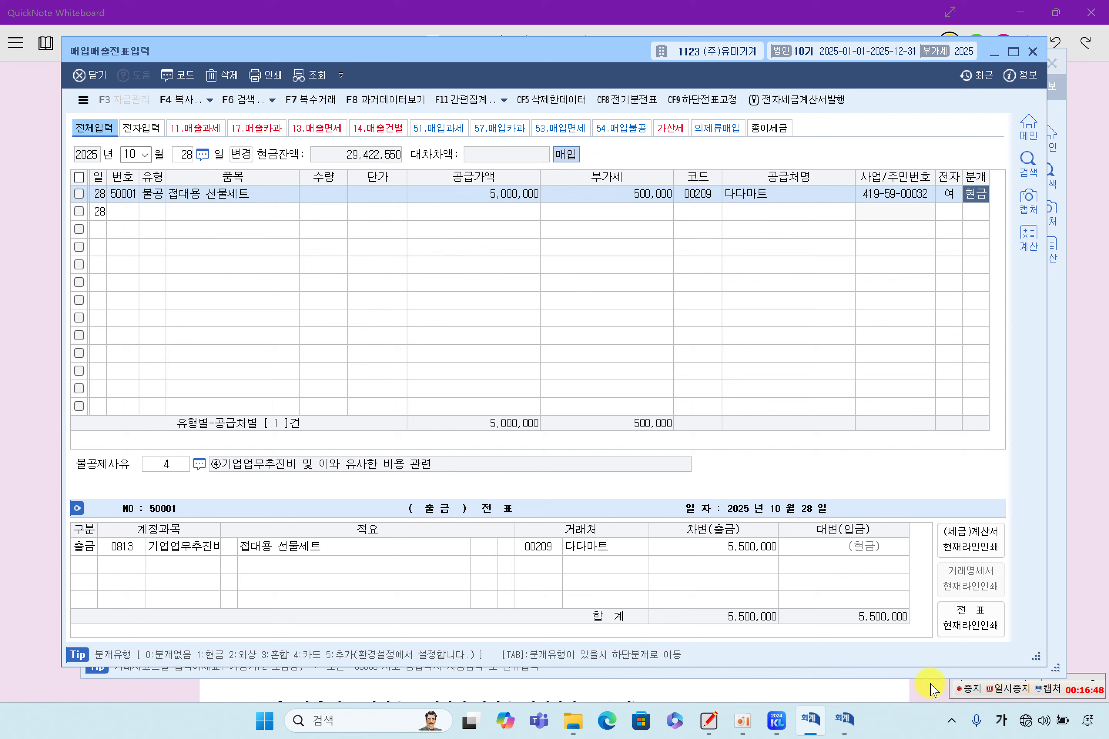
Return to the exam page and highlight 결산정리사항 and item [1] of 문제5: start date, 정기예금 amount, 연 이자율, accrued interest, 월할 계산 and 원천징수 terms
click(1011, 689)
click(1091, 512)
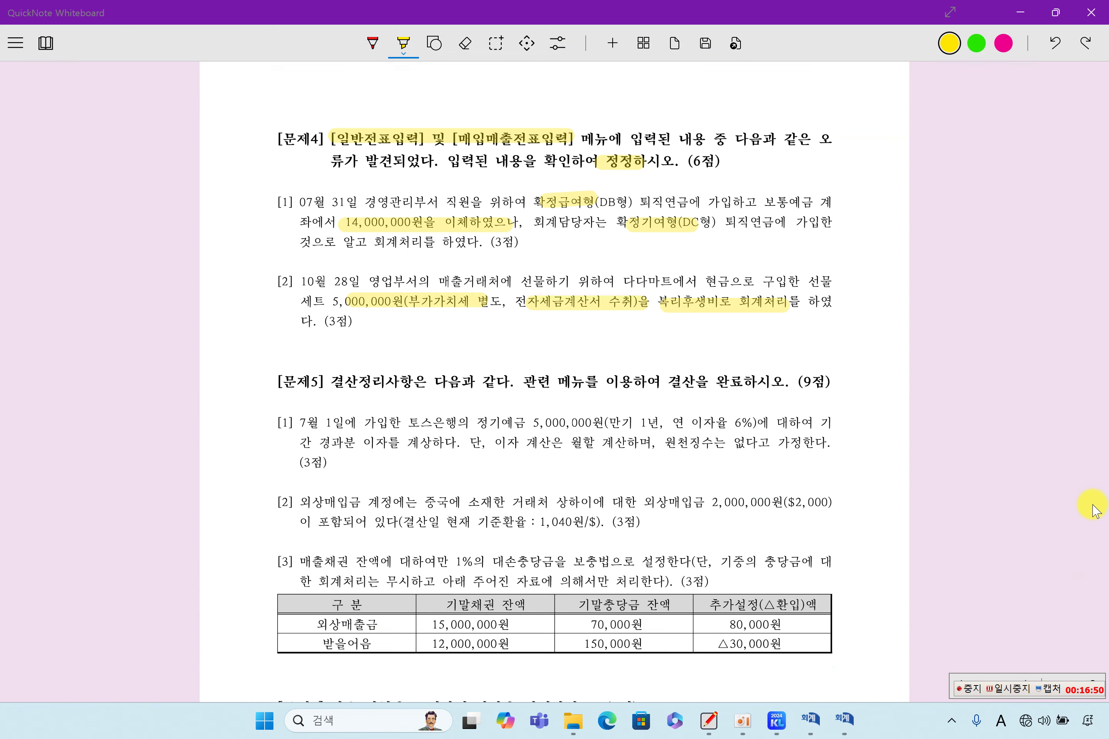
scroll(479, 423, down, 3)
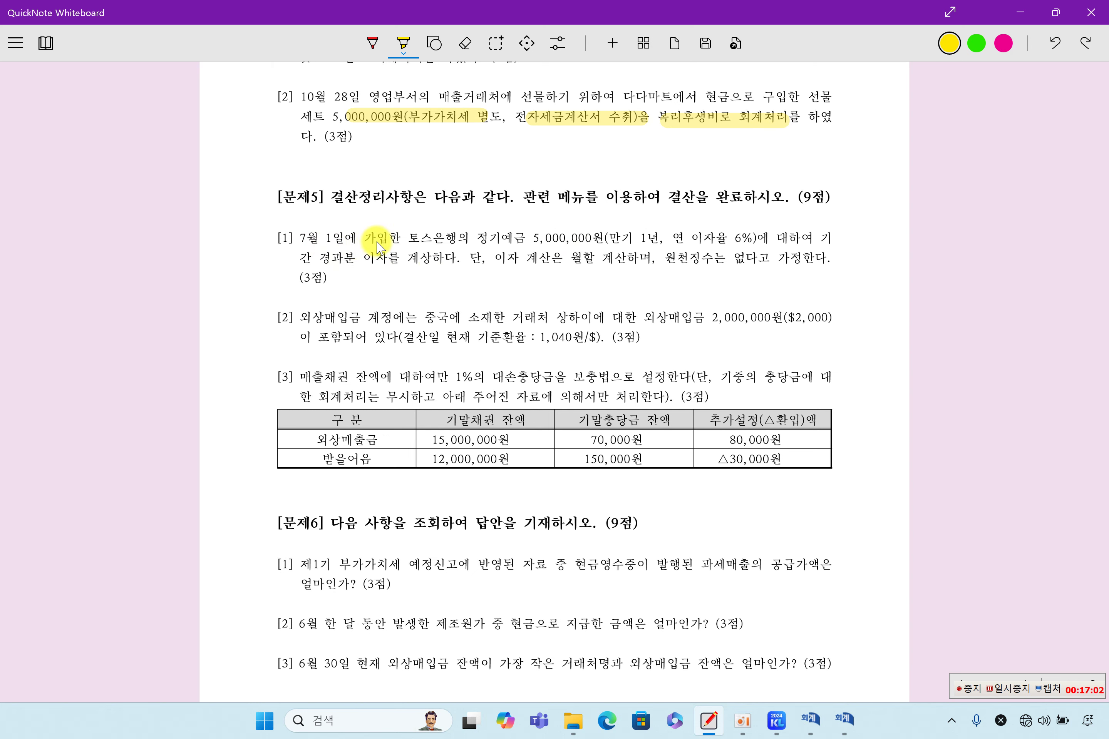
drag(474, 238, 579, 241)
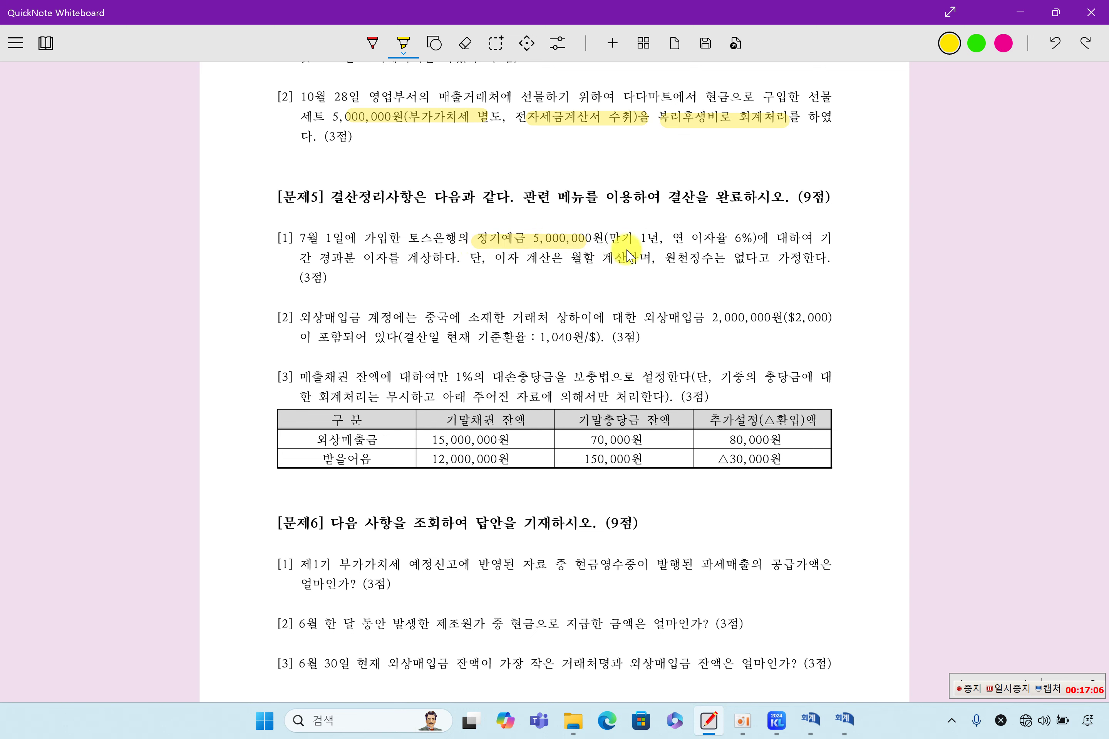
drag(673, 239, 740, 238)
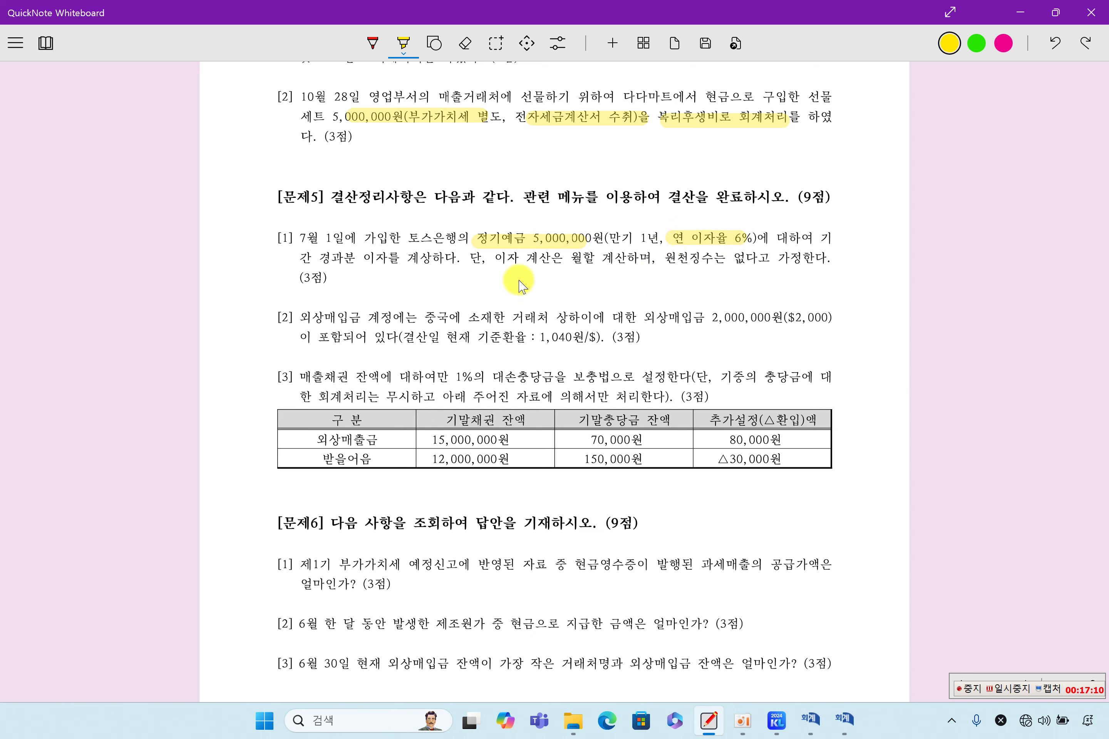
drag(302, 261, 436, 267)
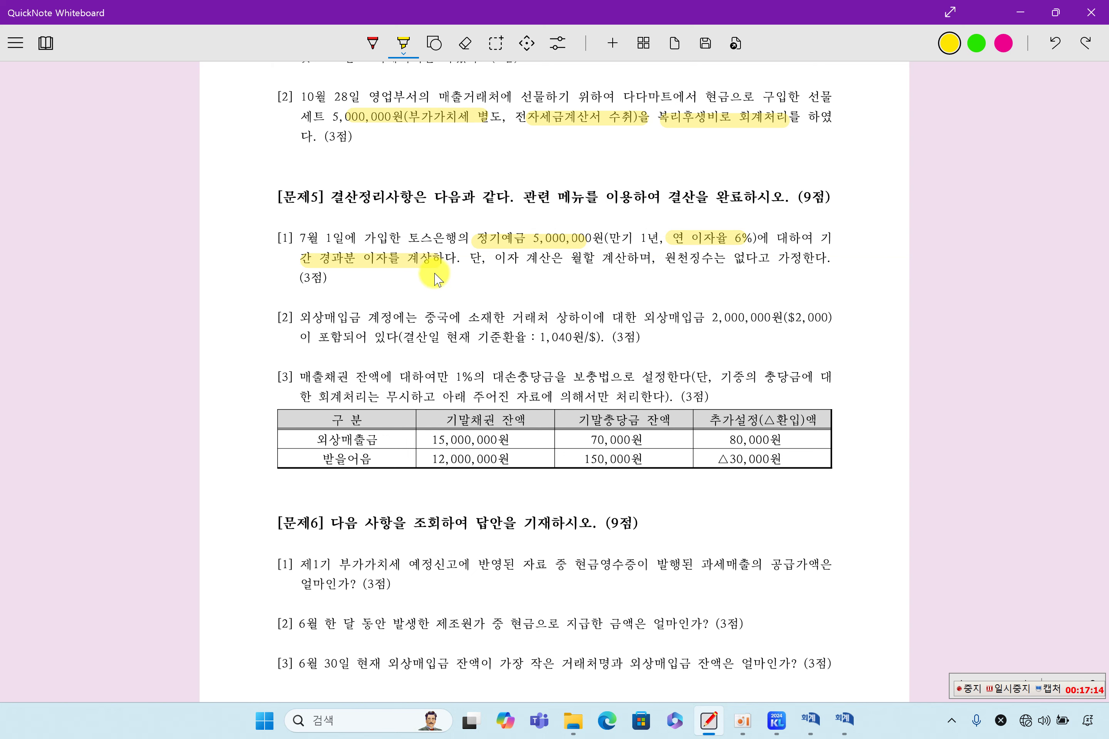
drag(564, 261, 784, 264)
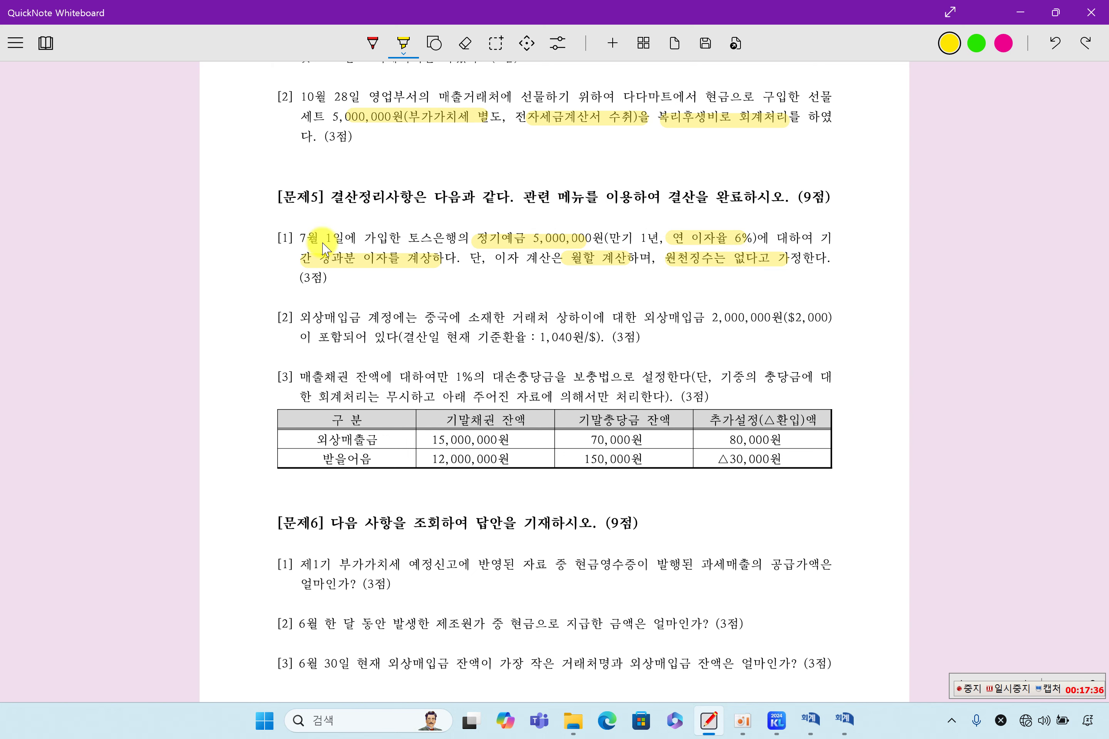
drag(301, 237, 356, 236)
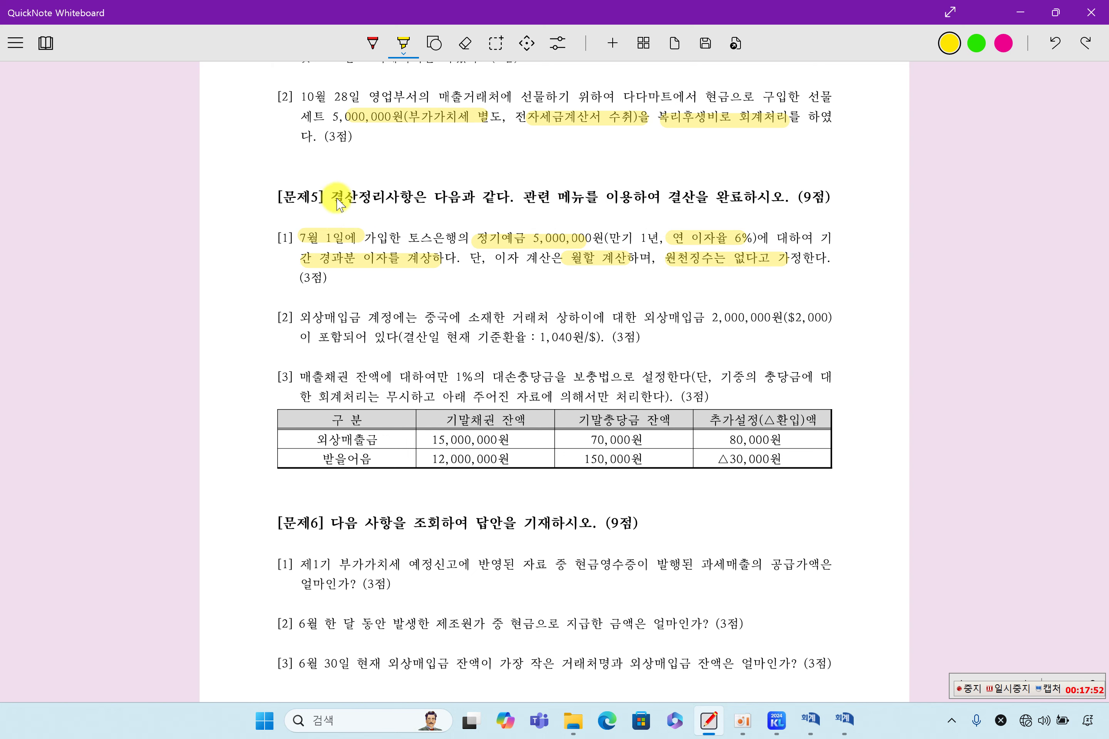
drag(329, 196, 421, 197)
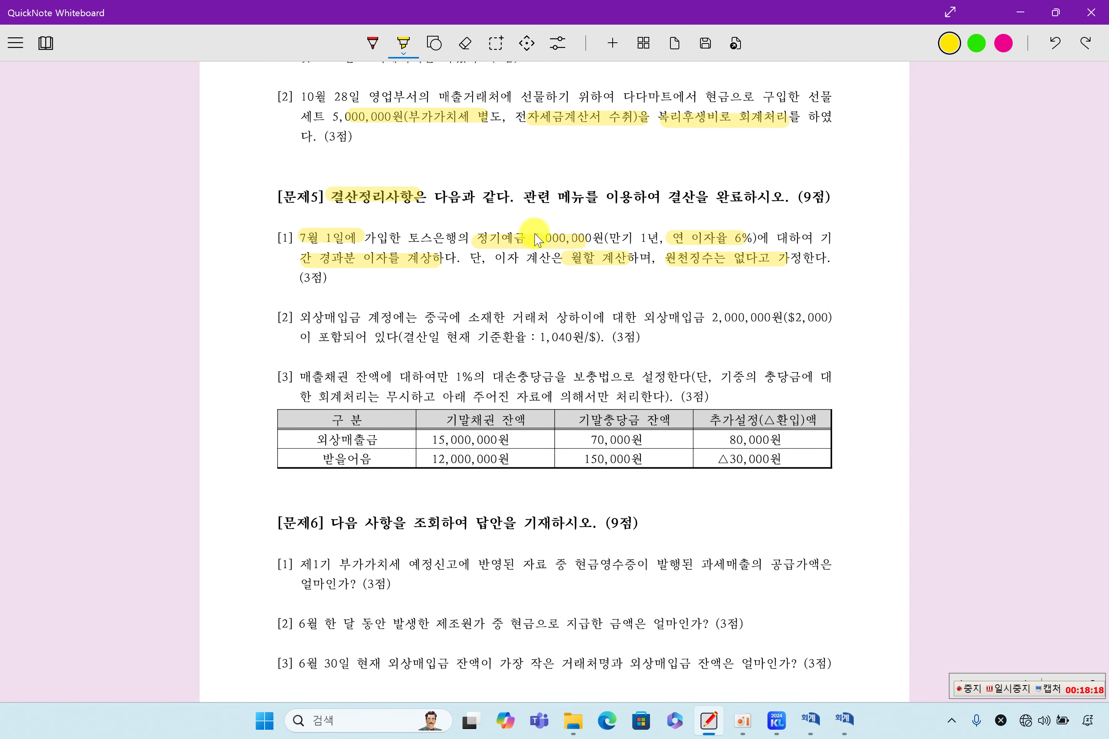
Switch to the 일반전표입력 window and load the vouchers for December 31
click(844, 719)
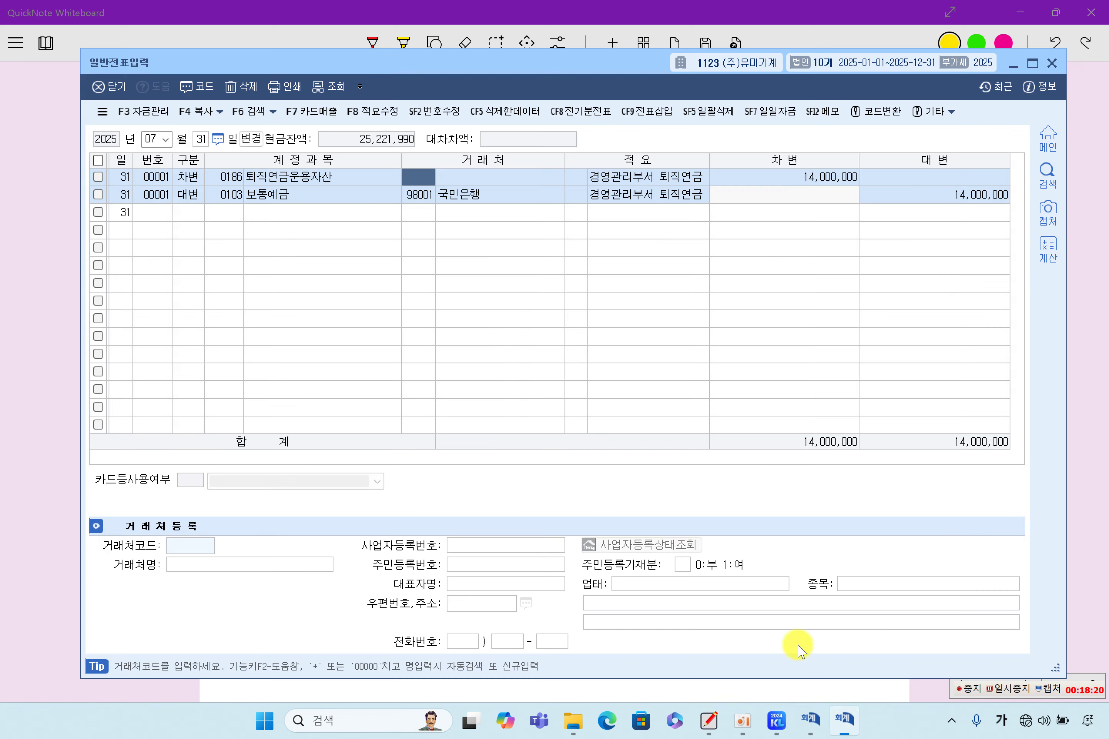
click(154, 139)
text(12)
key(Return)
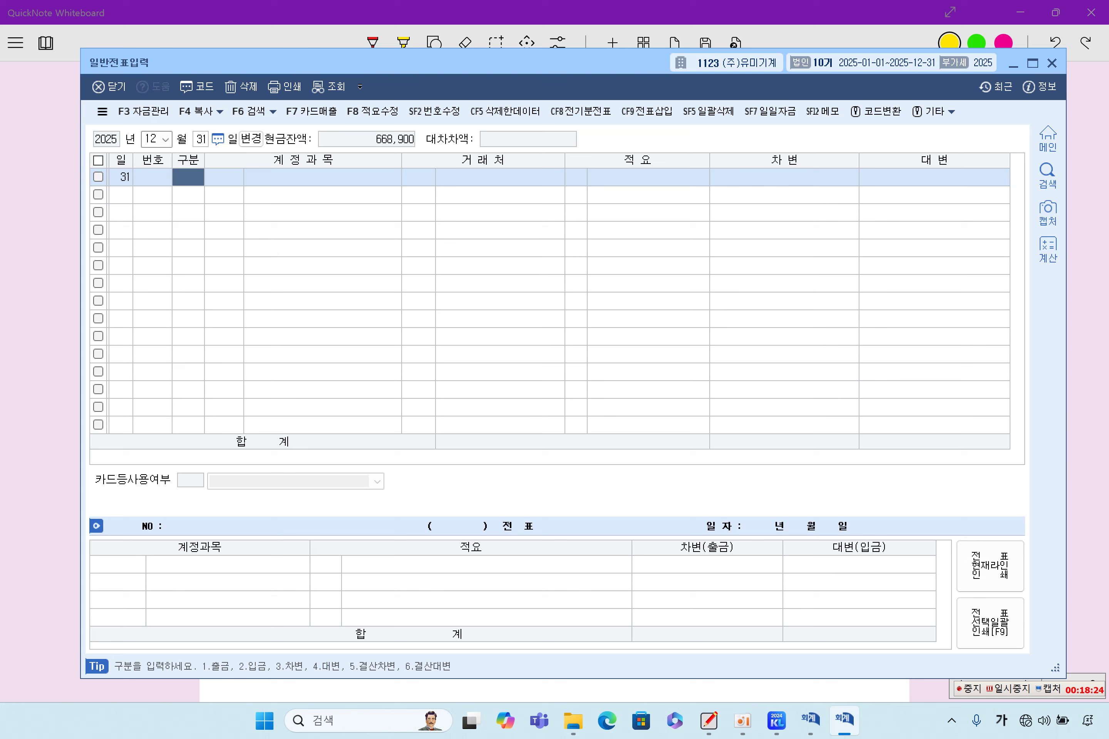
Start a 차변 line in the December 31 voucher with the account 0116 미수수익
text(3)
key(Return)
key(F2)
text(밋)
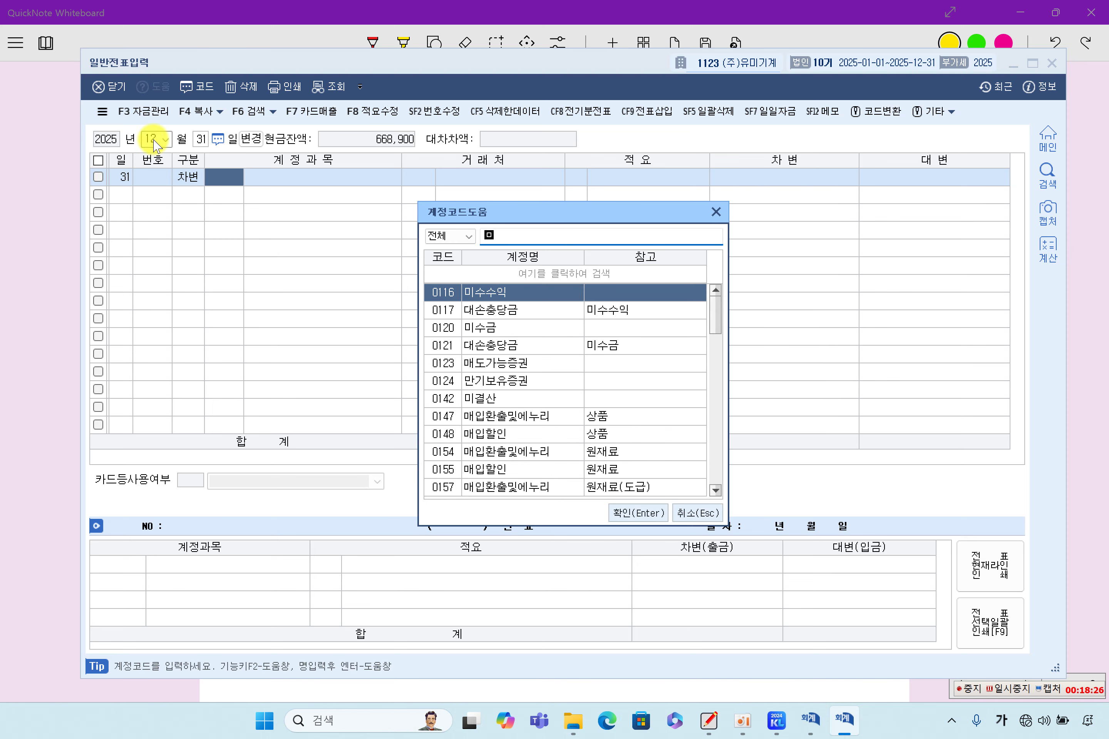
text(수수)
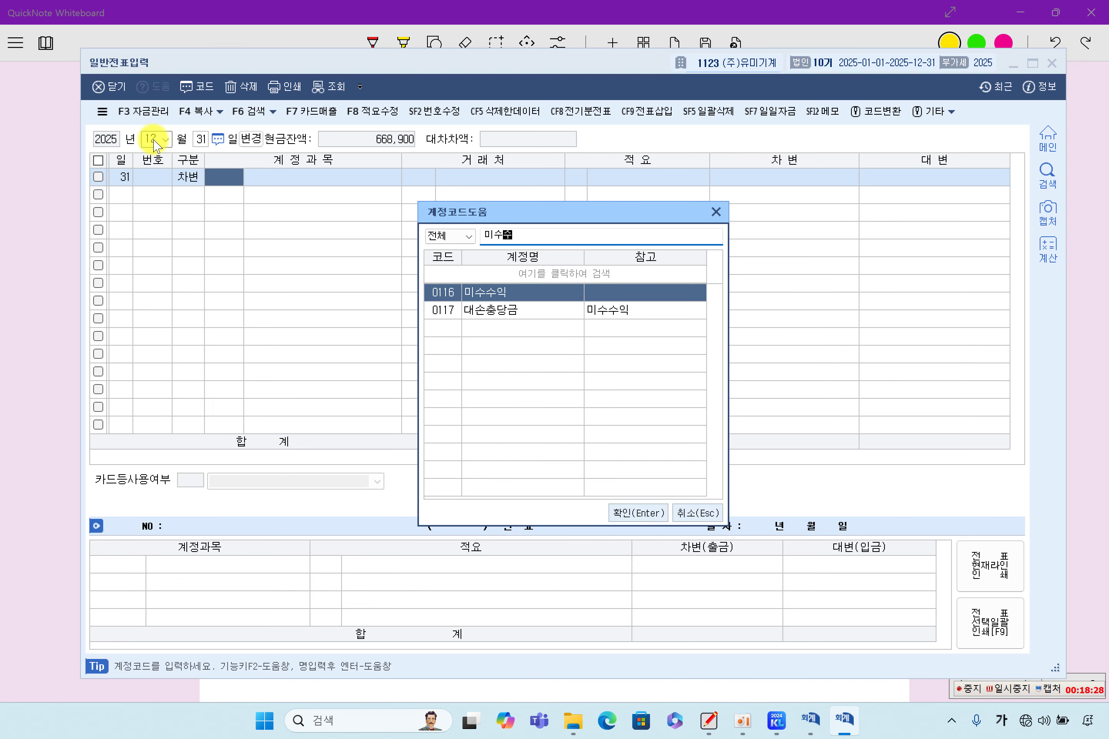
key(Return)
key(Return)
key(Return)
key(Return)
key(Return)
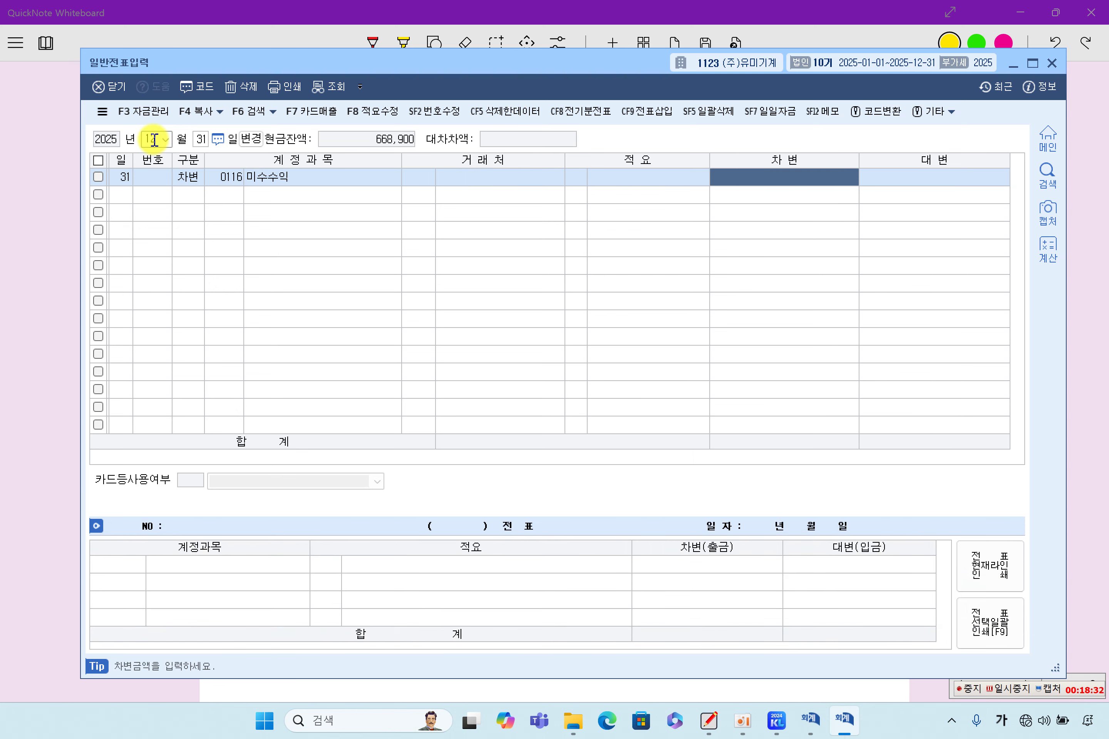
Assign 98006 토스은행 as the 거래처 of the 미수수익 line and enter a debit of 150,000
key(Left)
key(Left)
key(Left)
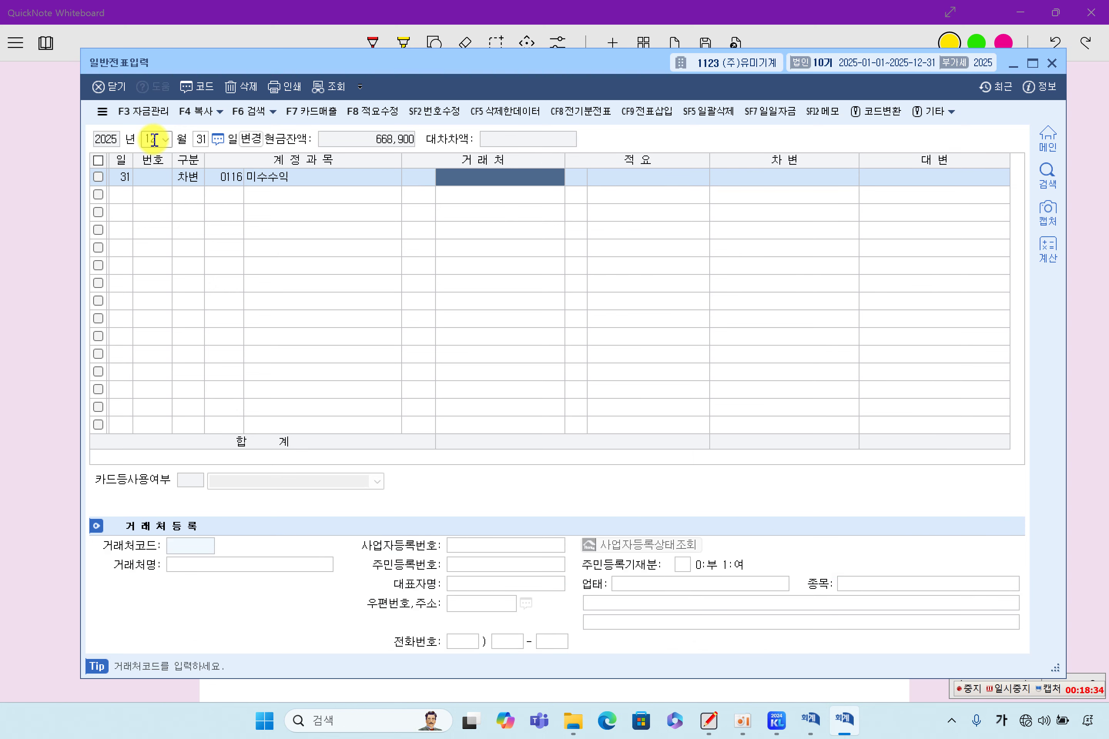
key(Left)
key(F2)
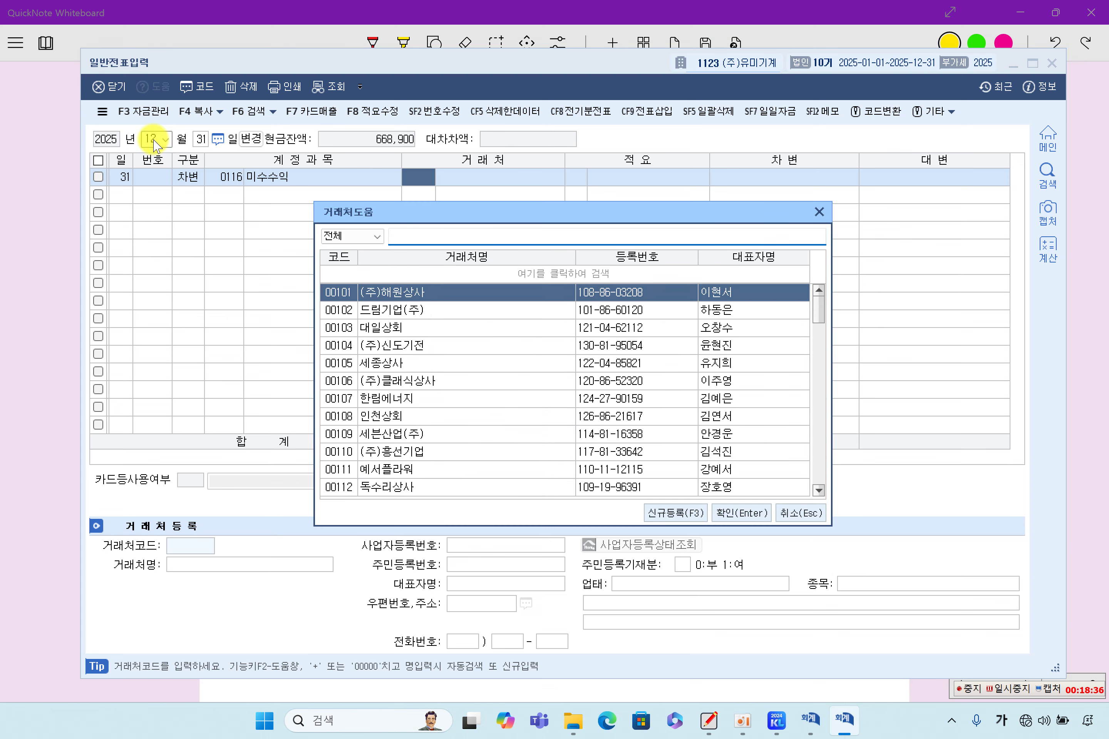
text(뮤스)
key(Return)
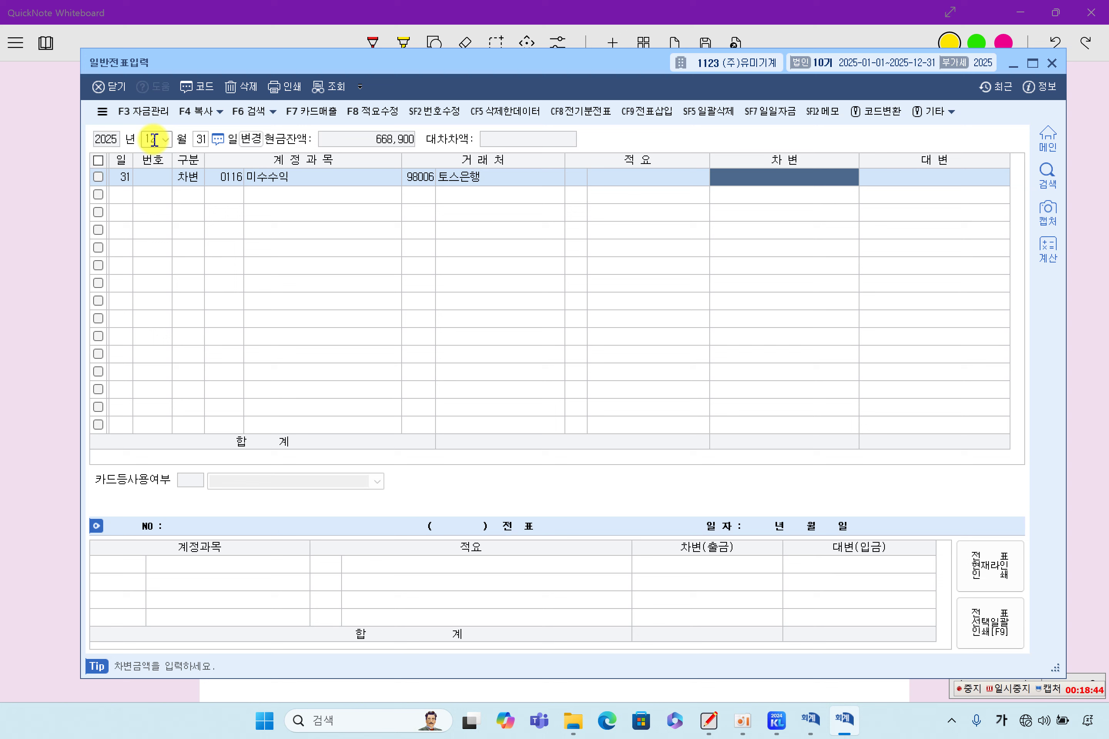
text(1500000)
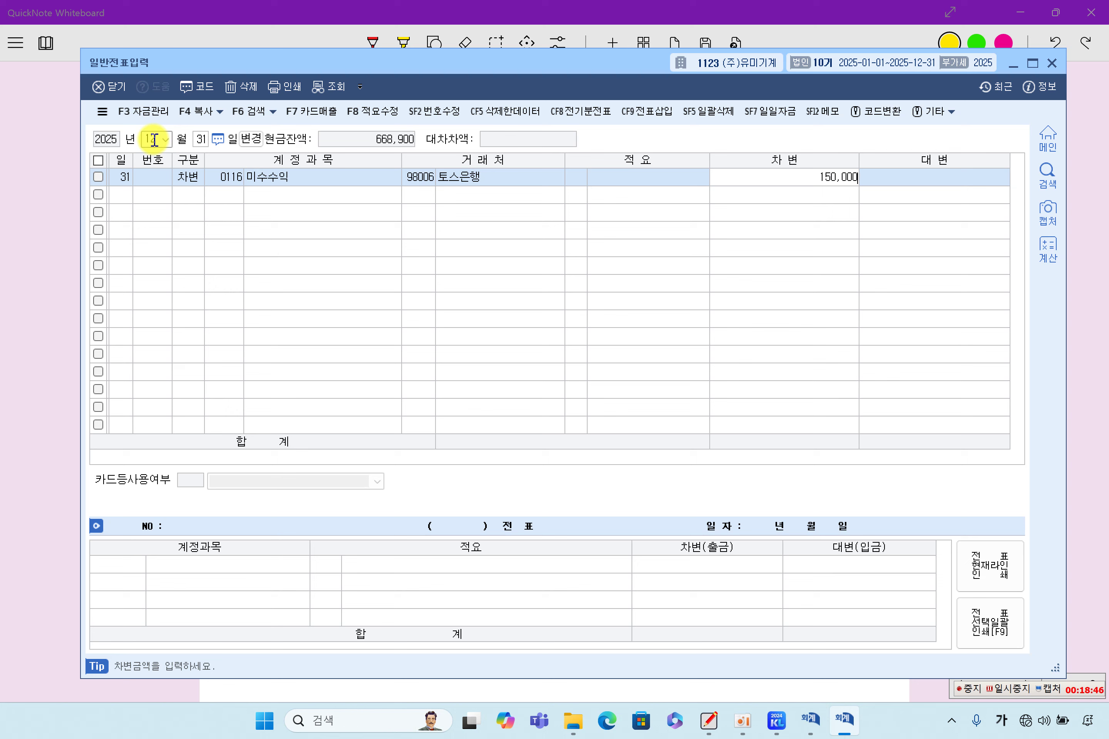
key(Return)
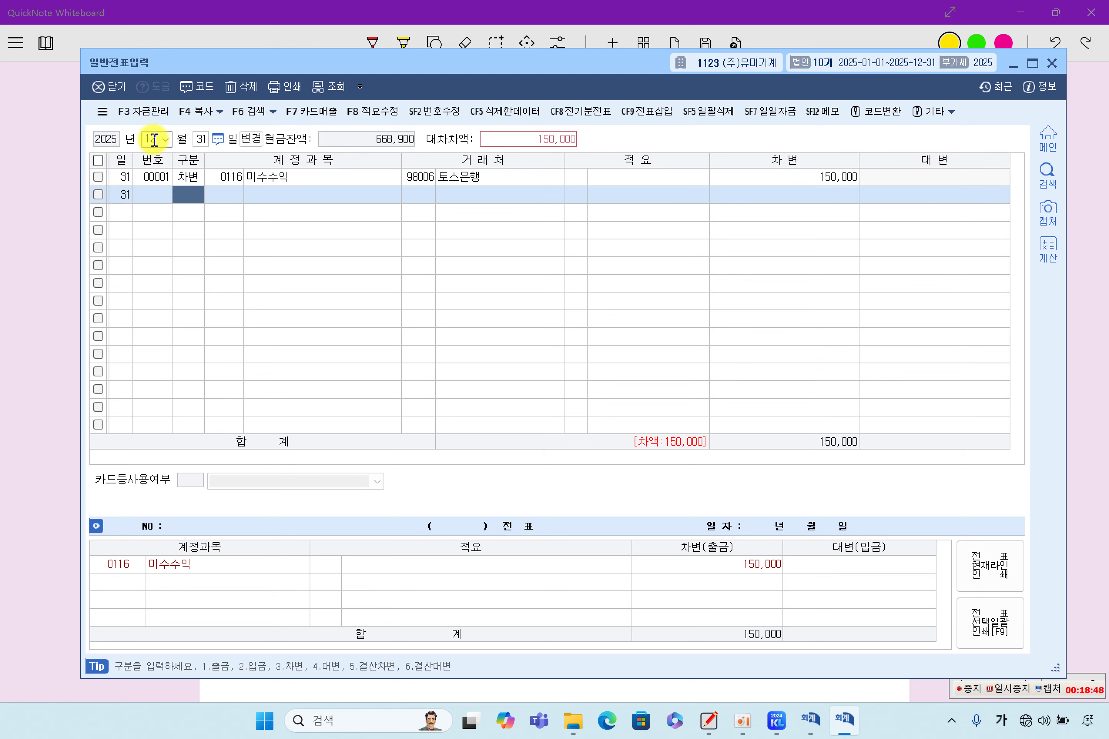
Add a 대변 line with the account 0901 이자수익 for 150,000 to the December 31 voucher
text(4)
key(Return)
key(F2)
text(이자)
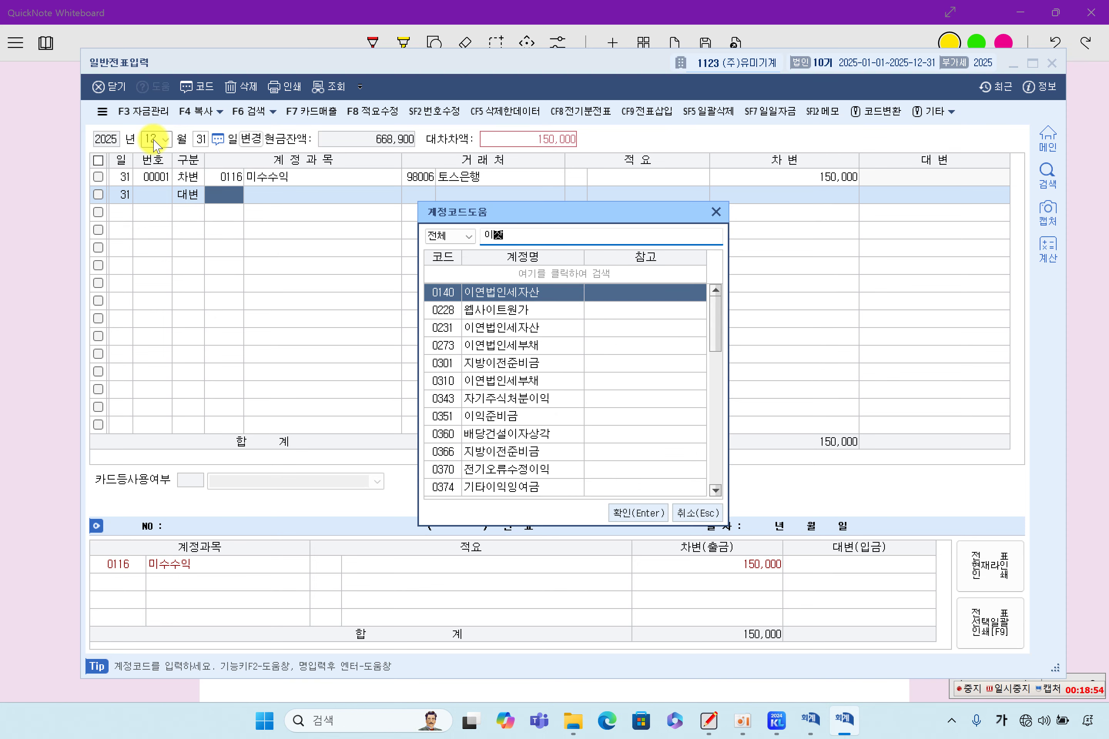
text(수)
key(Return)
key(Return)
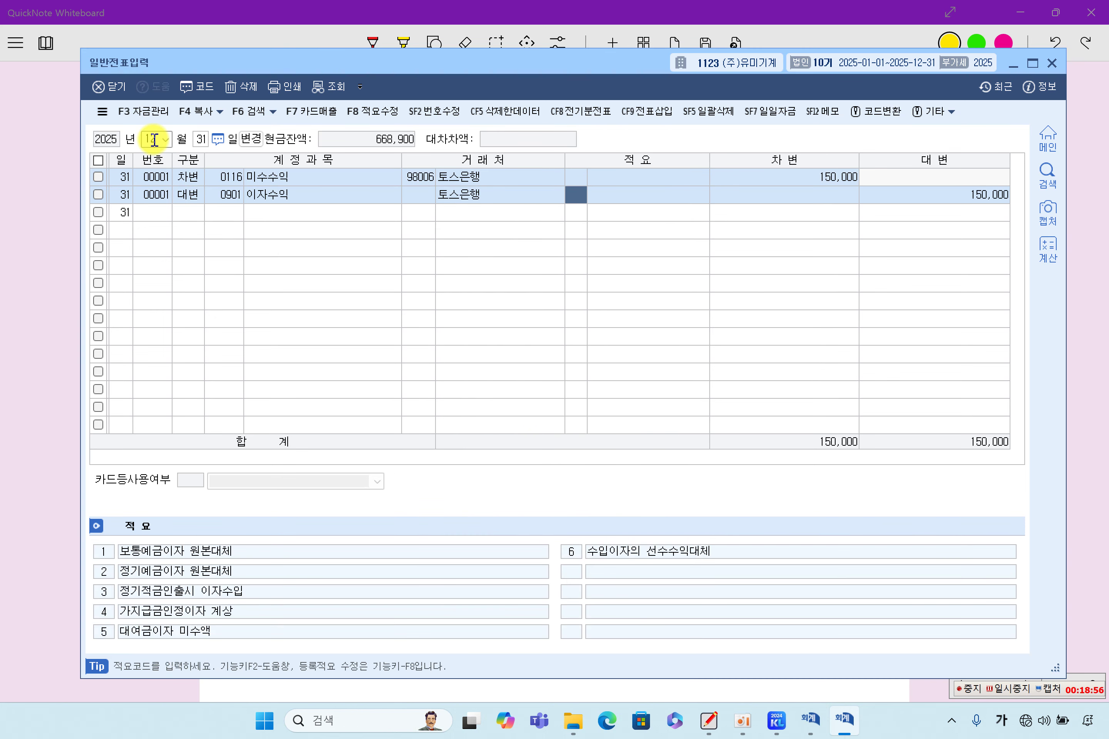
Clear the 거래처 from the 이자수익 line, accept its credit amount and check both lines of the December 31 voucher
key(Left)
key(Delete)
key(Return)
key(Return)
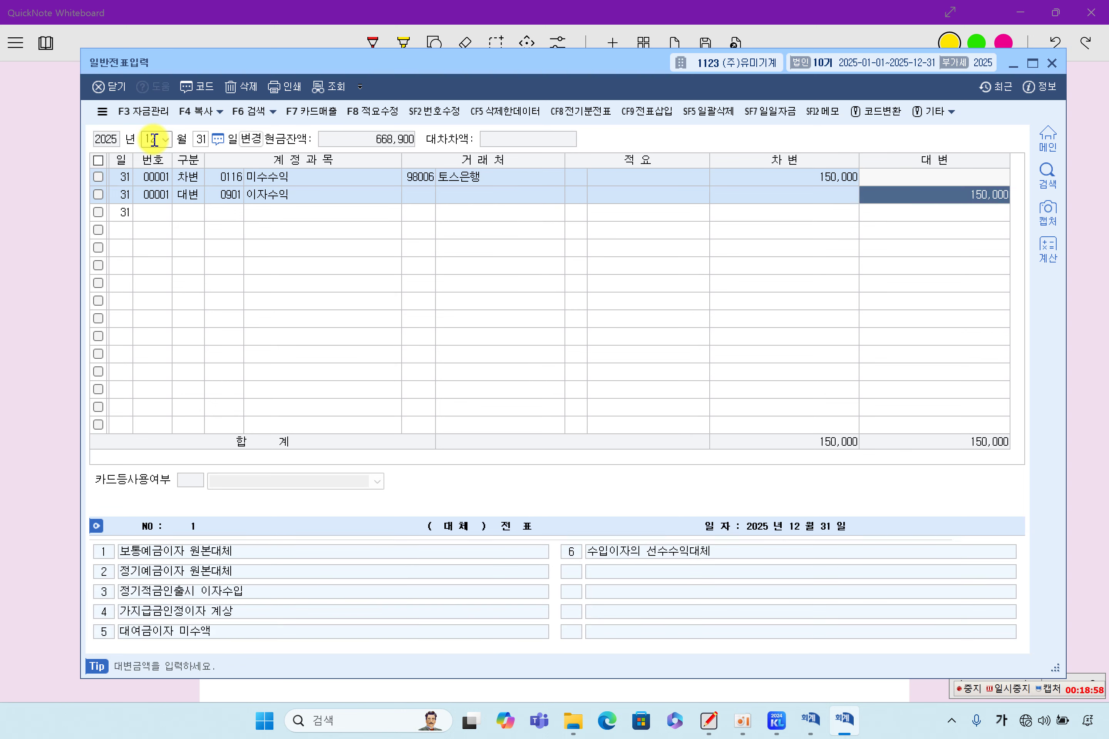
key(Return)
key(Up)
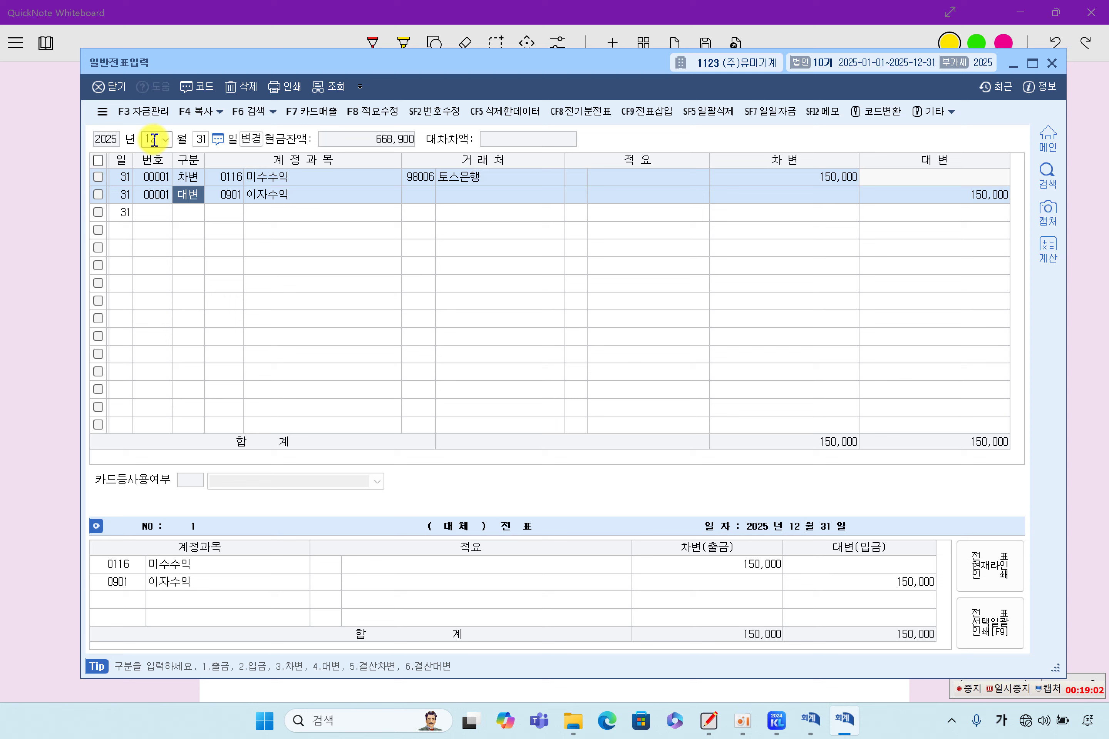
key(Up)
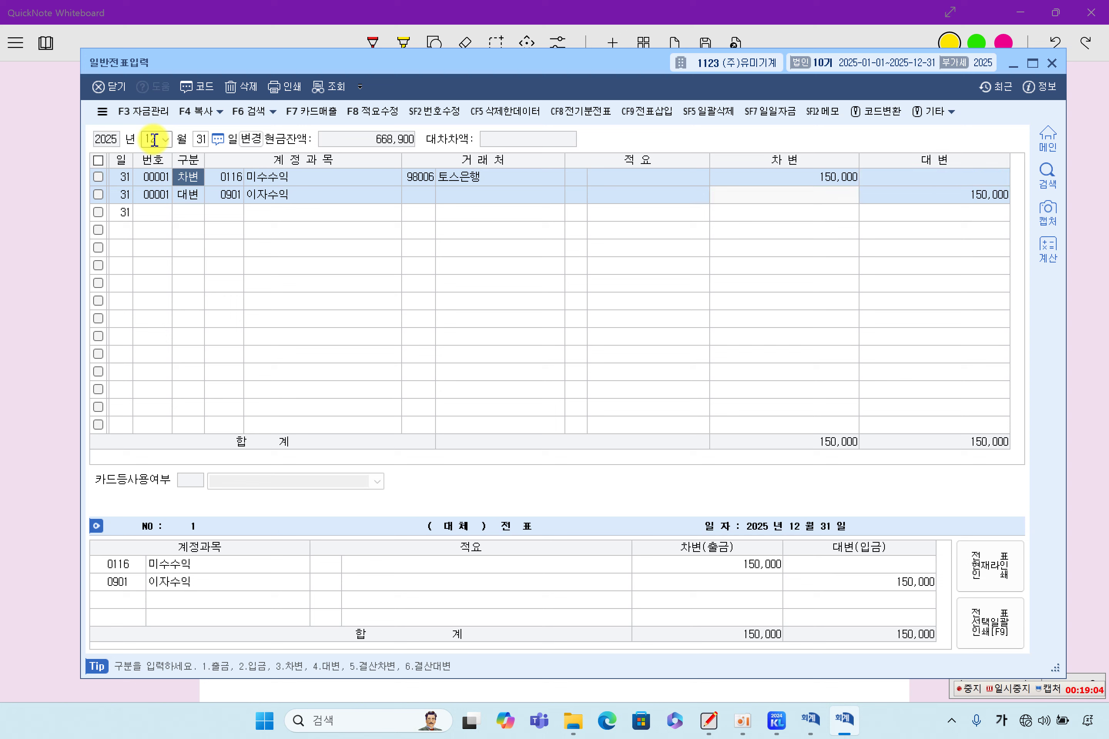
key(Return)
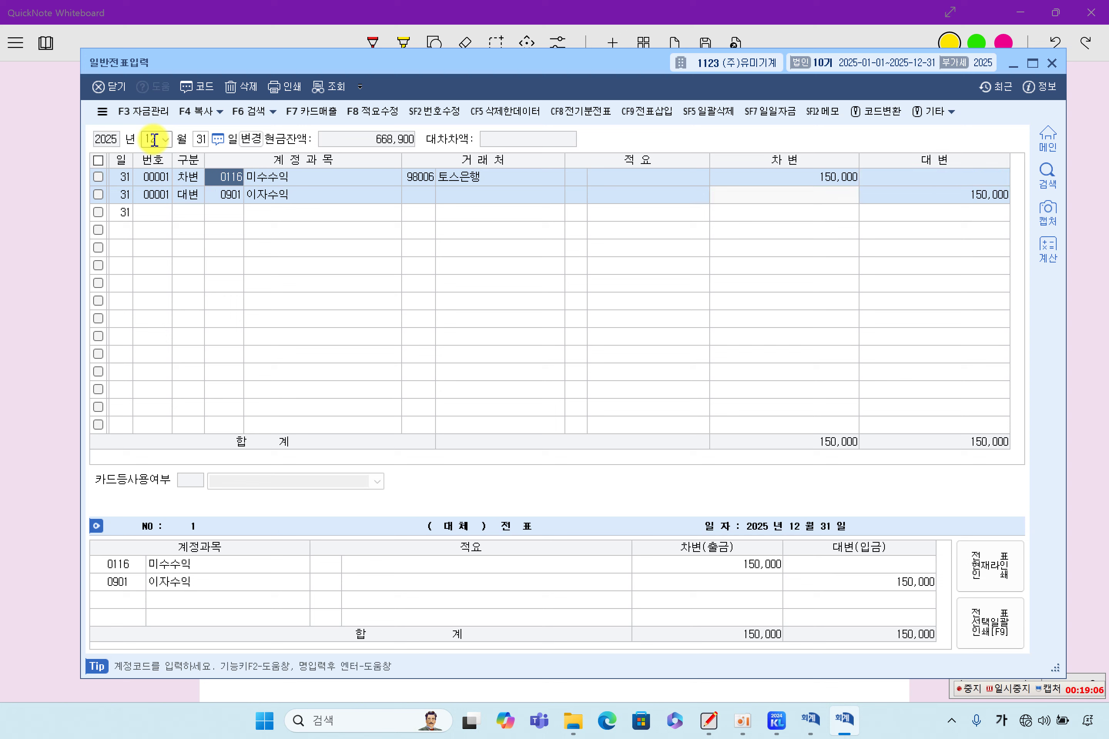
Switch to QuickNote Whiteboard and highlight 상하이, 외상매입금 2,000,000원 and the 결산일 기준환율 1,040원 in problem 5 item [2]
click(48, 277)
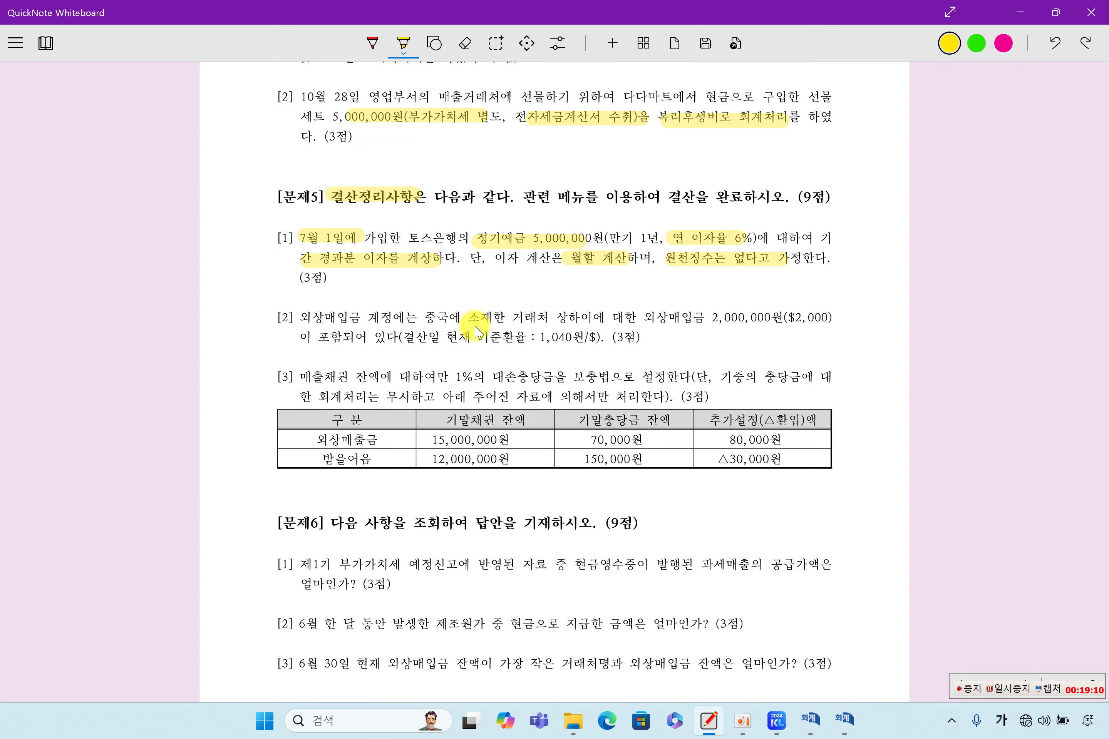
drag(553, 318, 774, 327)
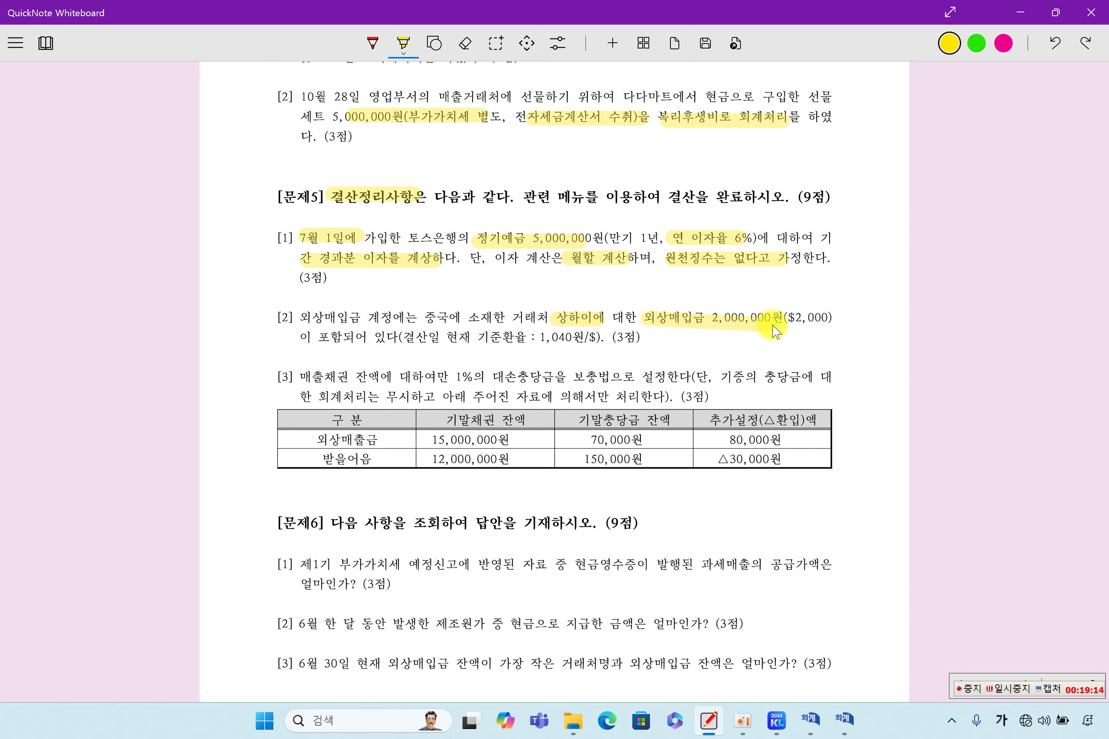
drag(401, 337, 585, 345)
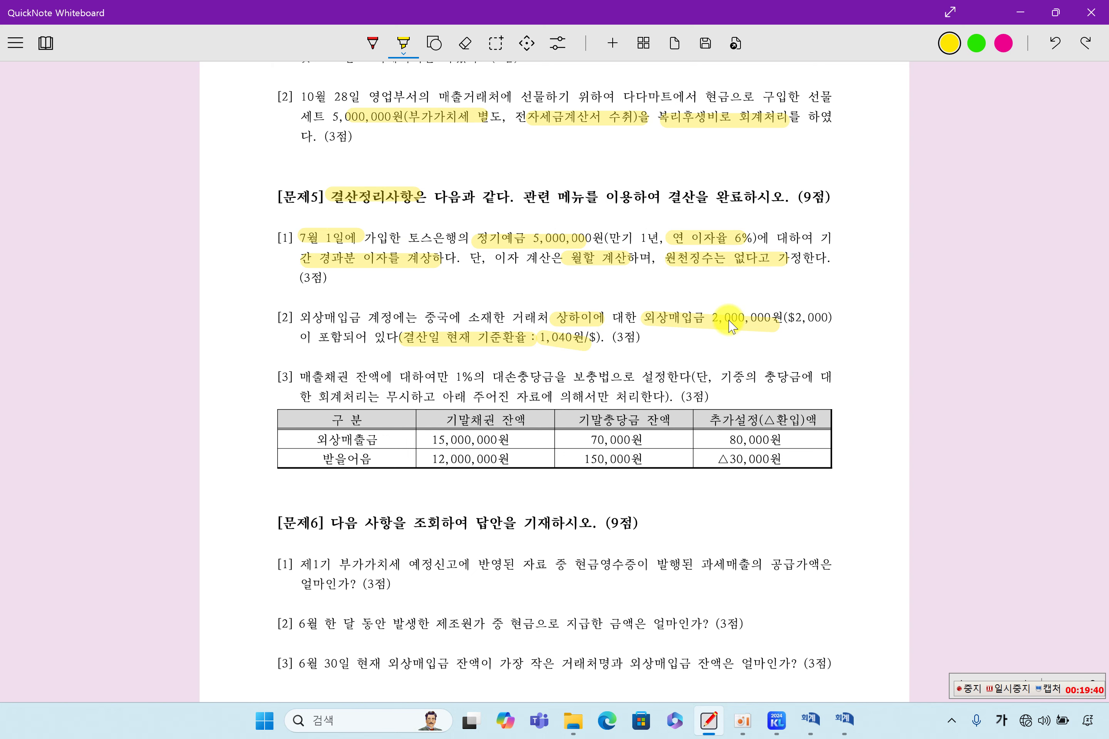
Return to 일반전표입력 and start a new 차변 line on December 31 with the account 0955 외화환산손실
click(853, 731)
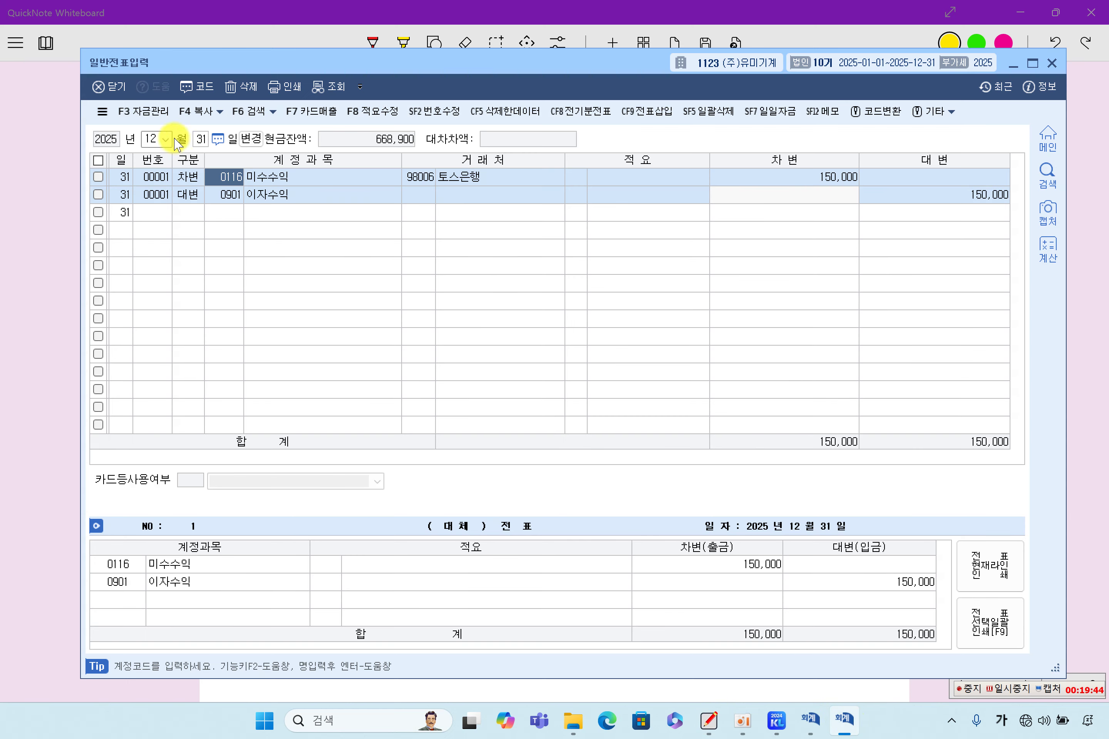
click(178, 216)
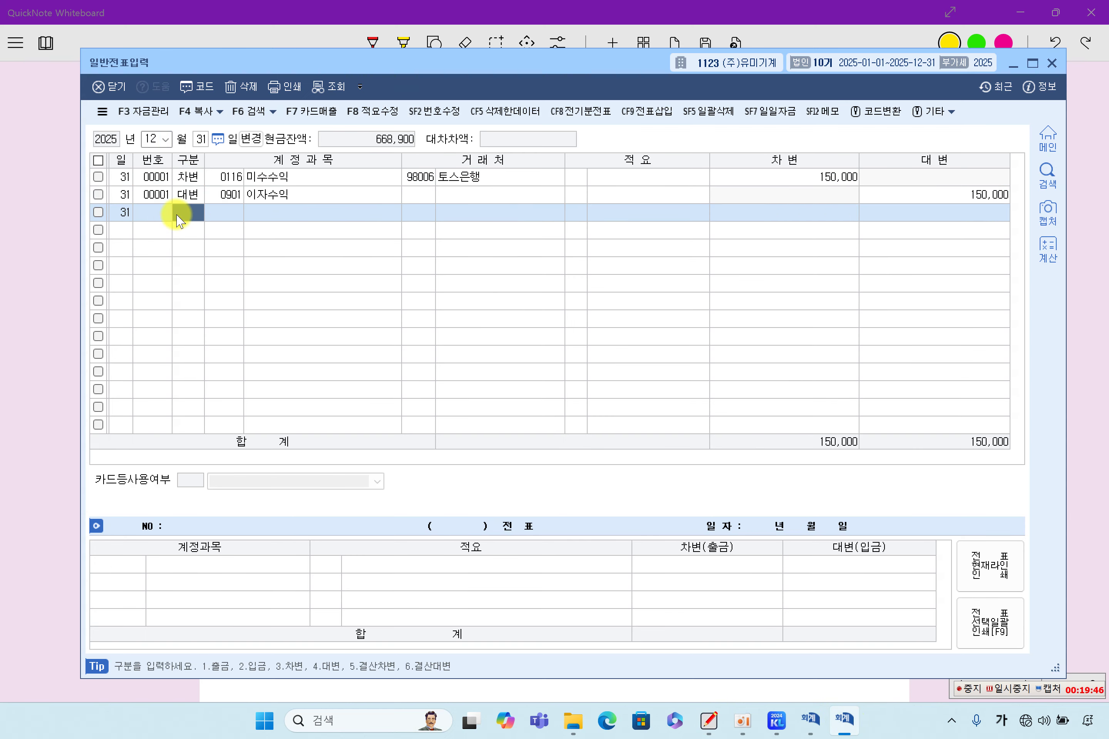
key(3)
key(F2)
text(ㅇ)
text(외화)
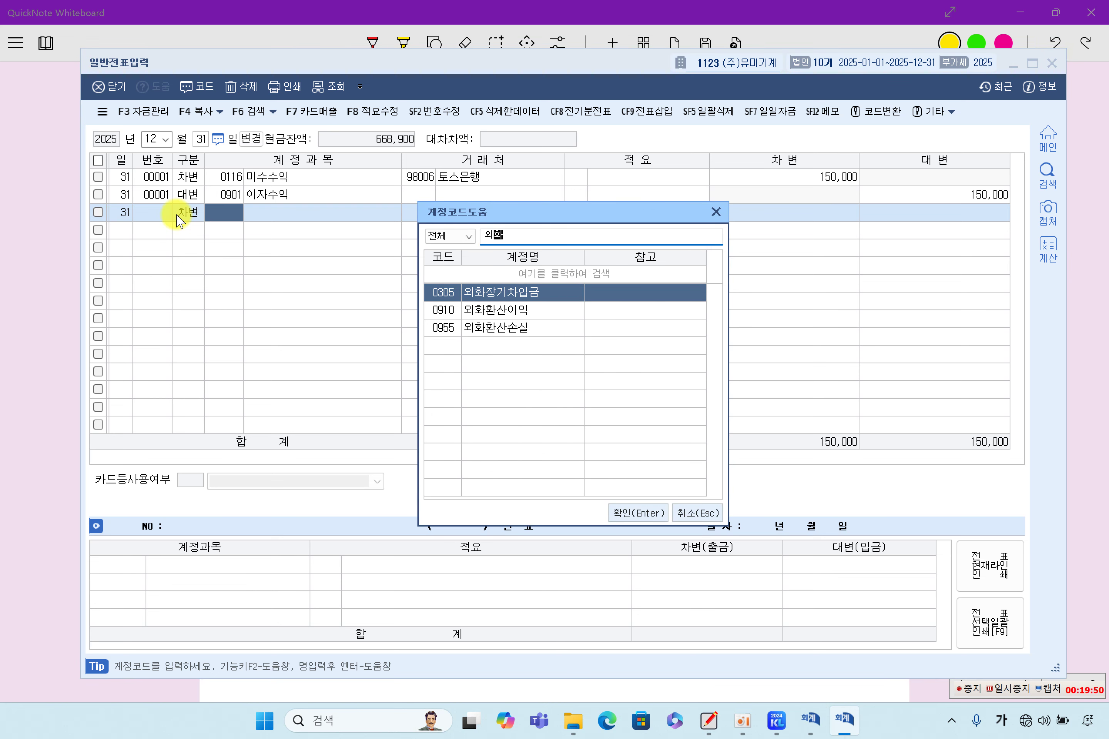
key(Down)
key(Down)
key(Return)
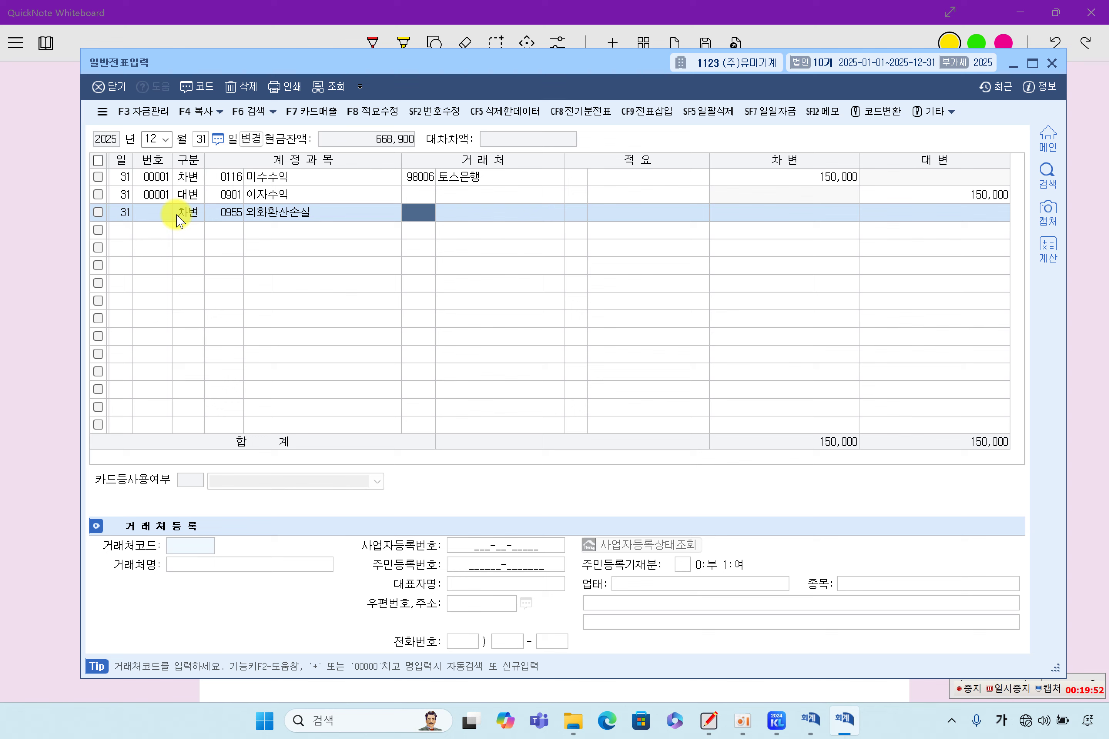
Leave the 거래처 and 적요 of the 외화환산손실 line blank and enter a debit of 80,000
key(Return)
key(Return)
key(Return)
key(Return)
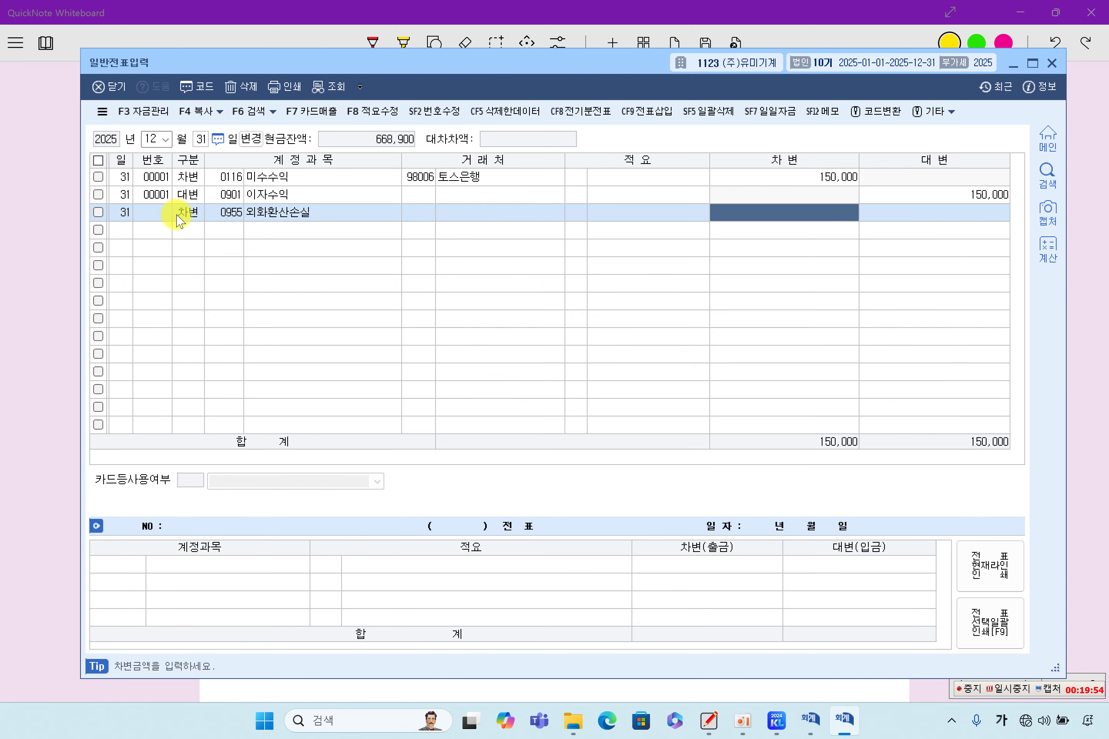
text(800000)
key(Return)
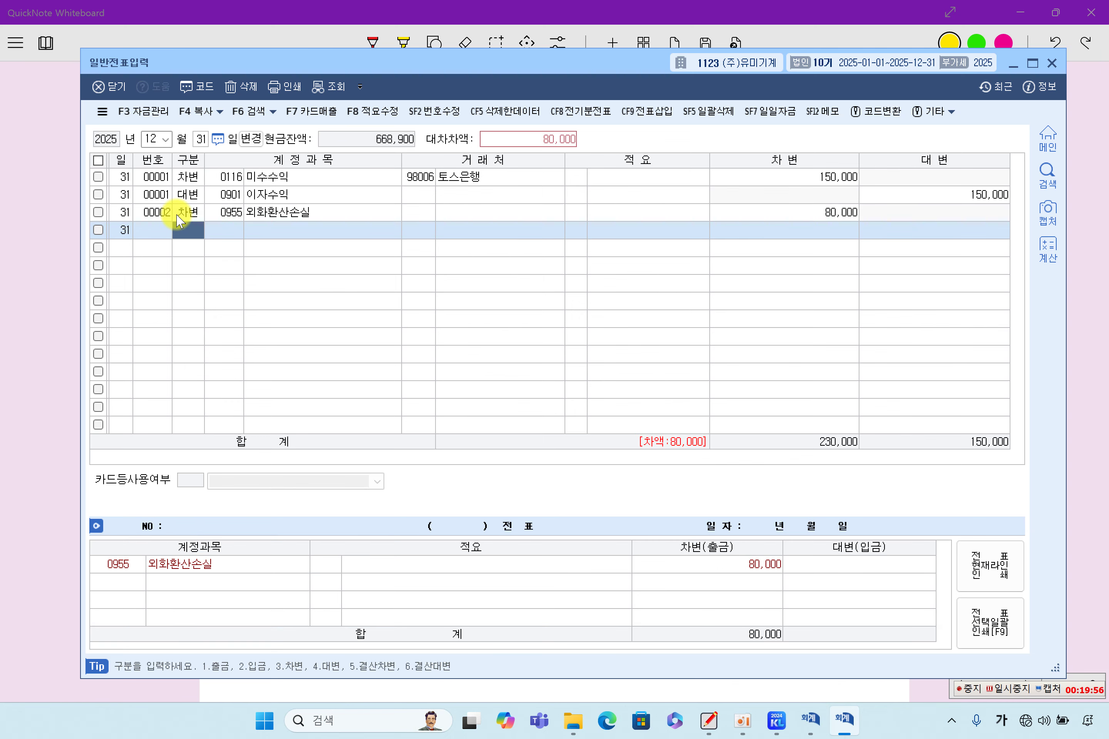
Add a 대변 line with the account 0251 외상매입금 for 80,000 below the 외화환산손실 line
text(4)
key(Return)
key(F2)
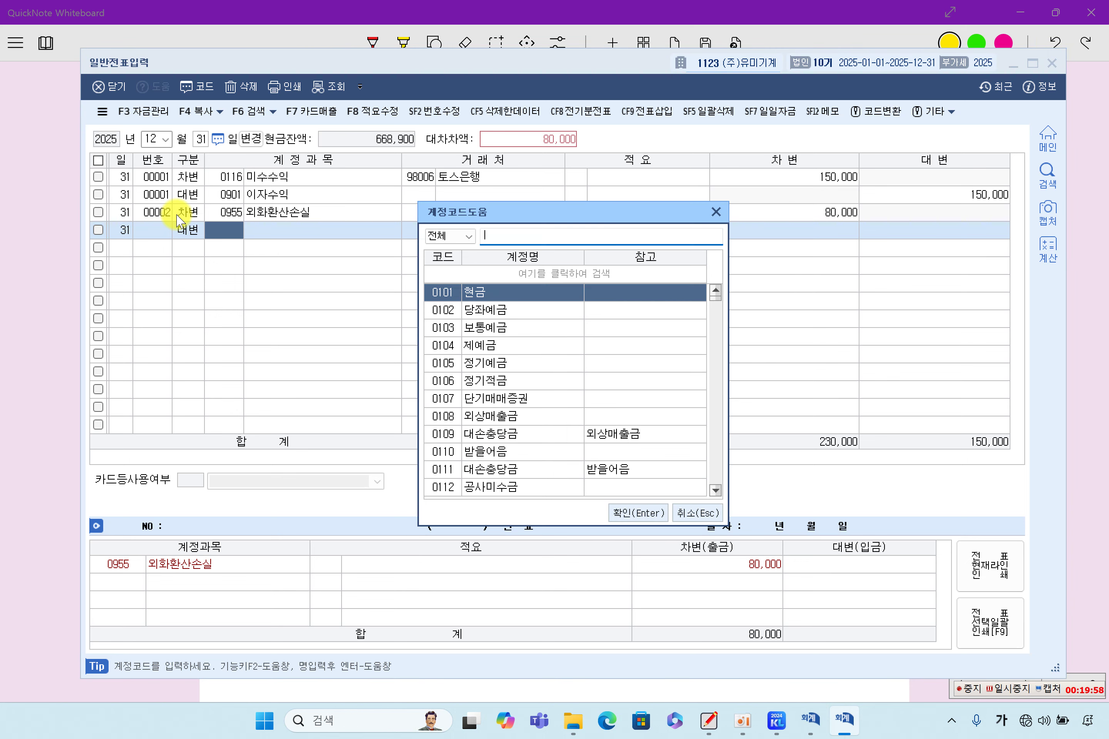
text(외상)
key(Down)
key(Down)
key(Down)
key(Down)
key(Down)
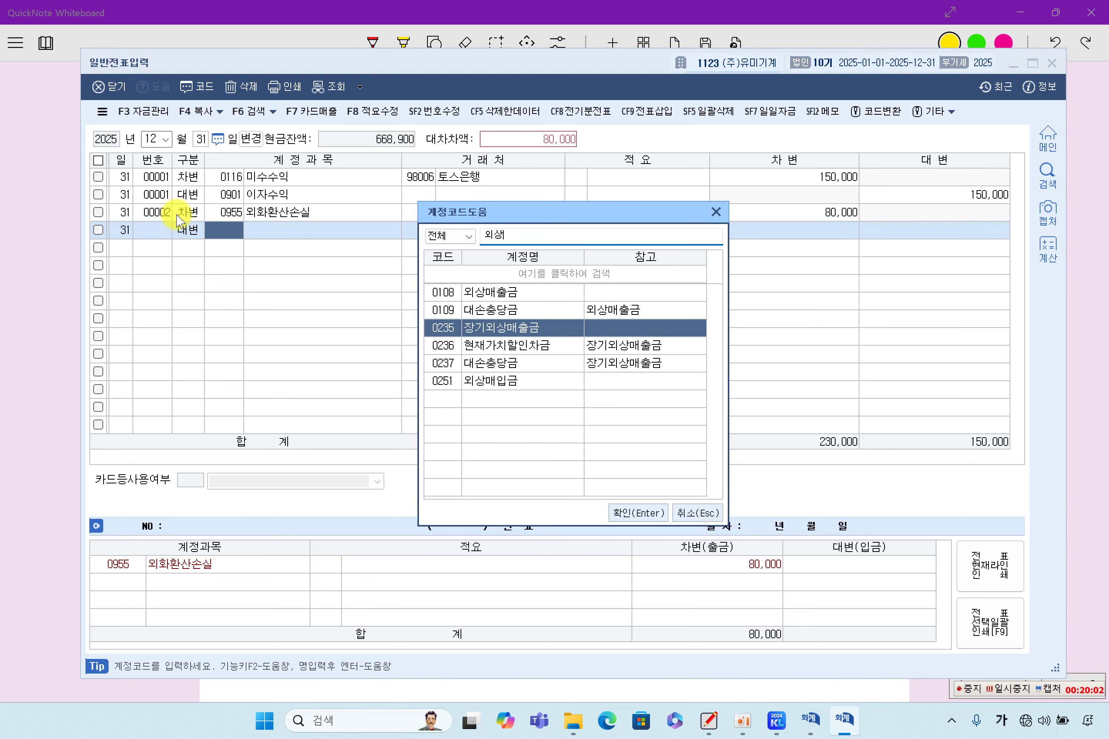
key(Return)
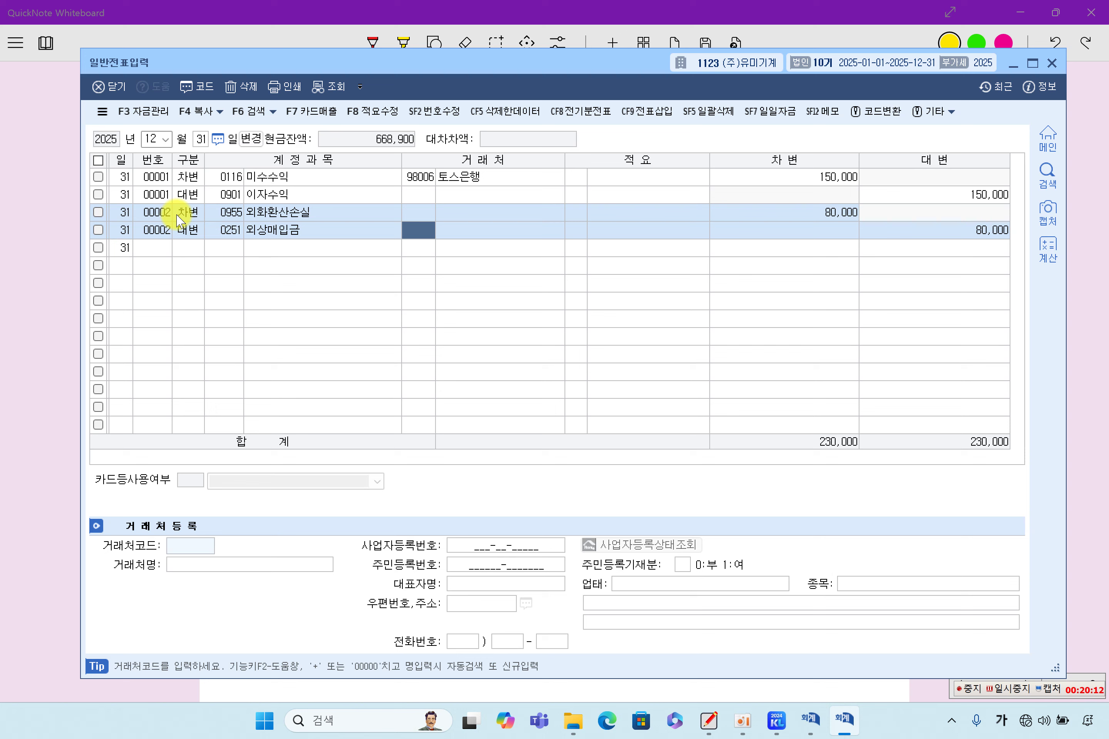
Assign 상하이 as the 거래처 of the 외상매입금 line, accept the line and check the completed voucher
key(F2)
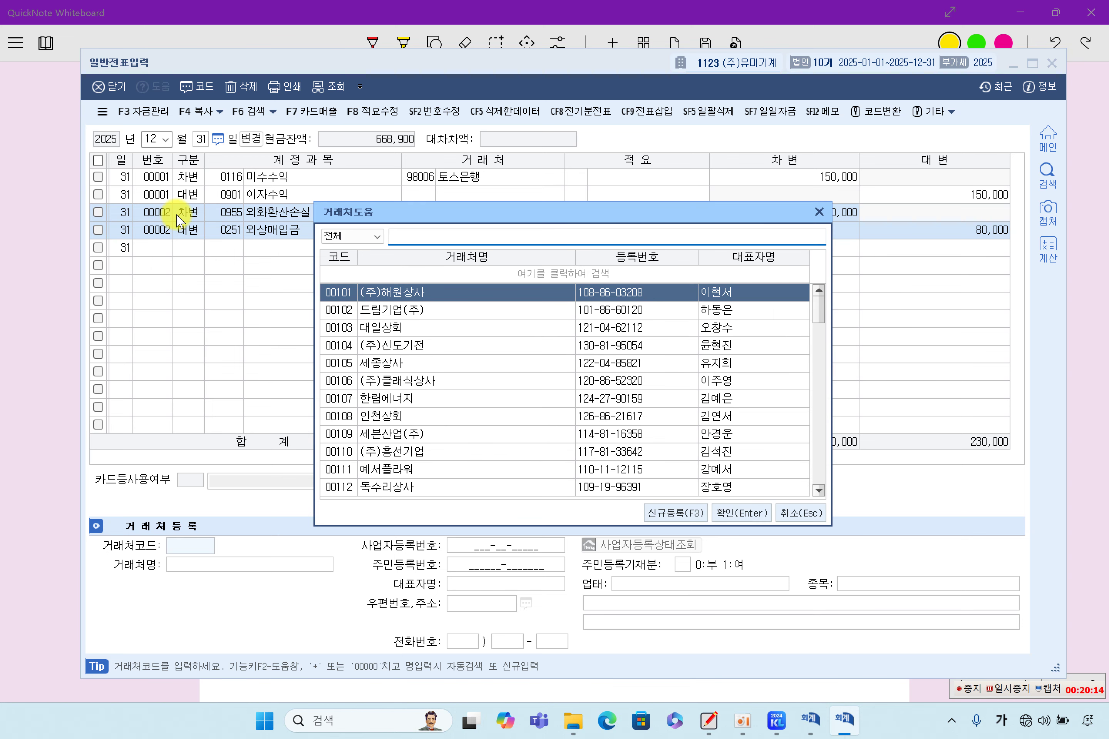
text(상ㅎ)
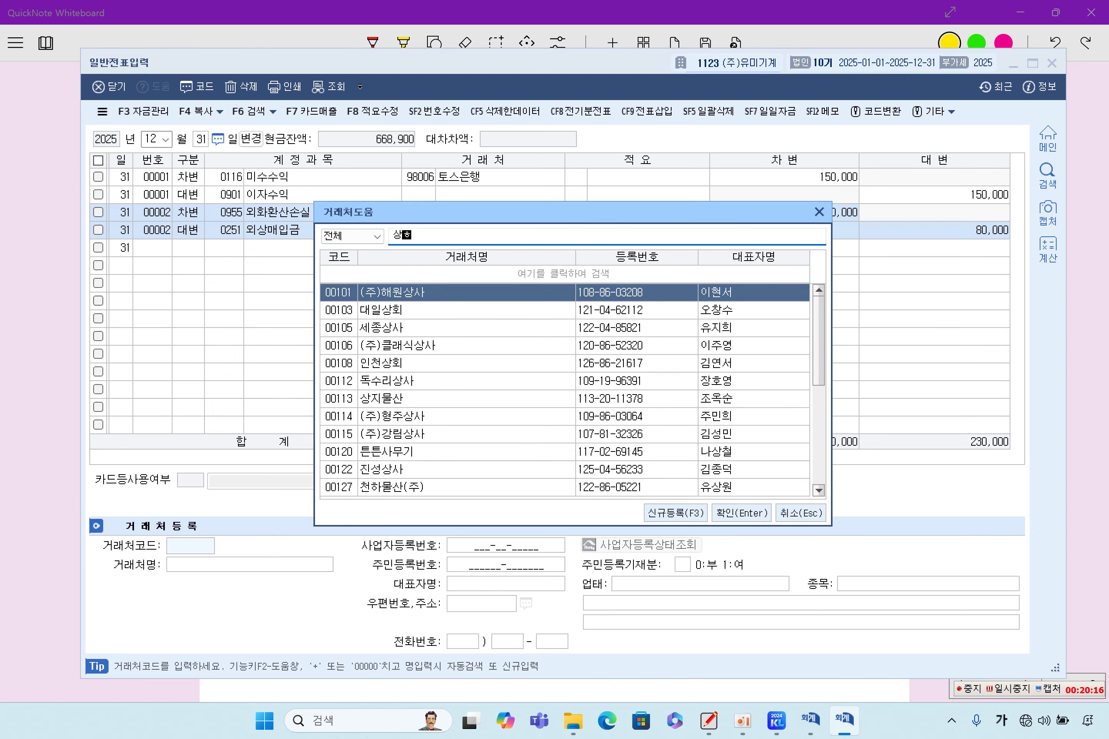
text(ㅏ)
key(Return)
key(Return)
key(Return)
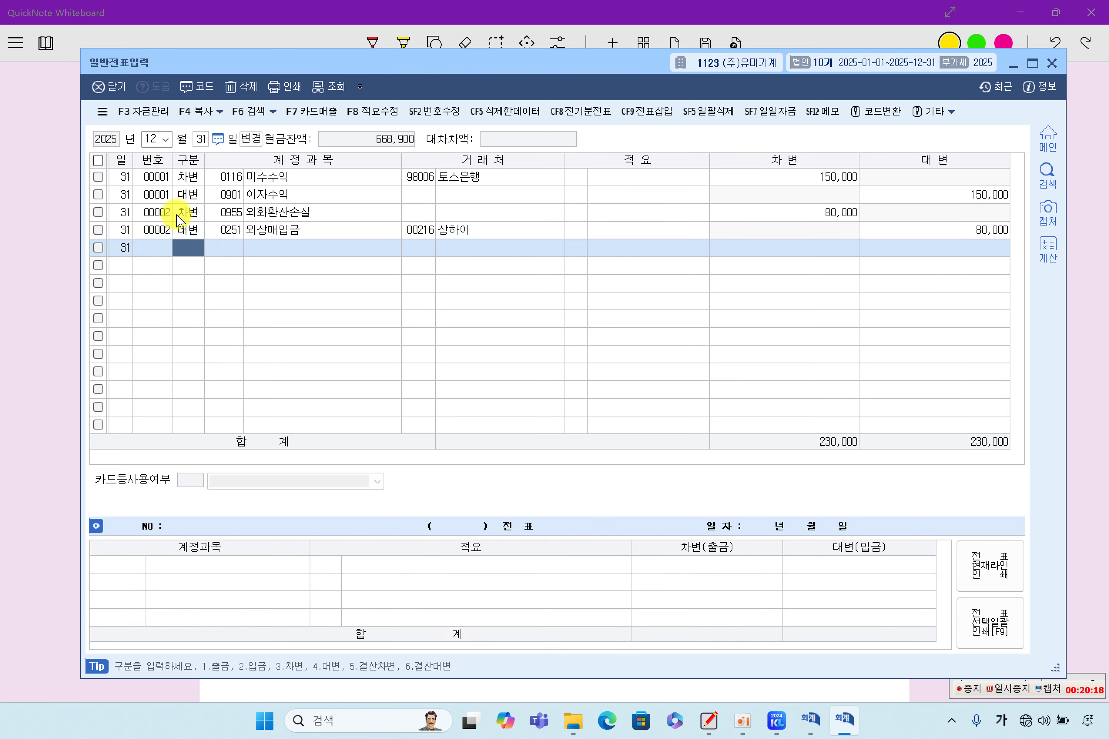
key(Up)
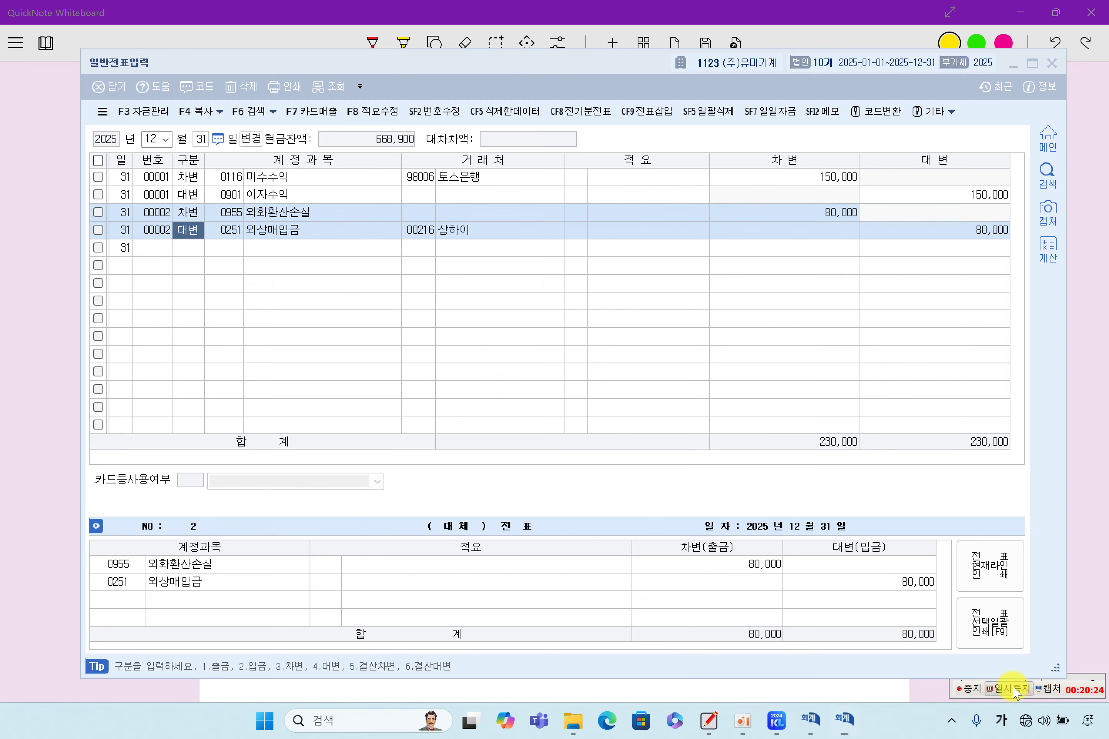
On the whiteboard, highlight the 1% 대손충당금 보충법 conditions and the note on 기중의 충당금 in problem 5 item [3]
click(1091, 440)
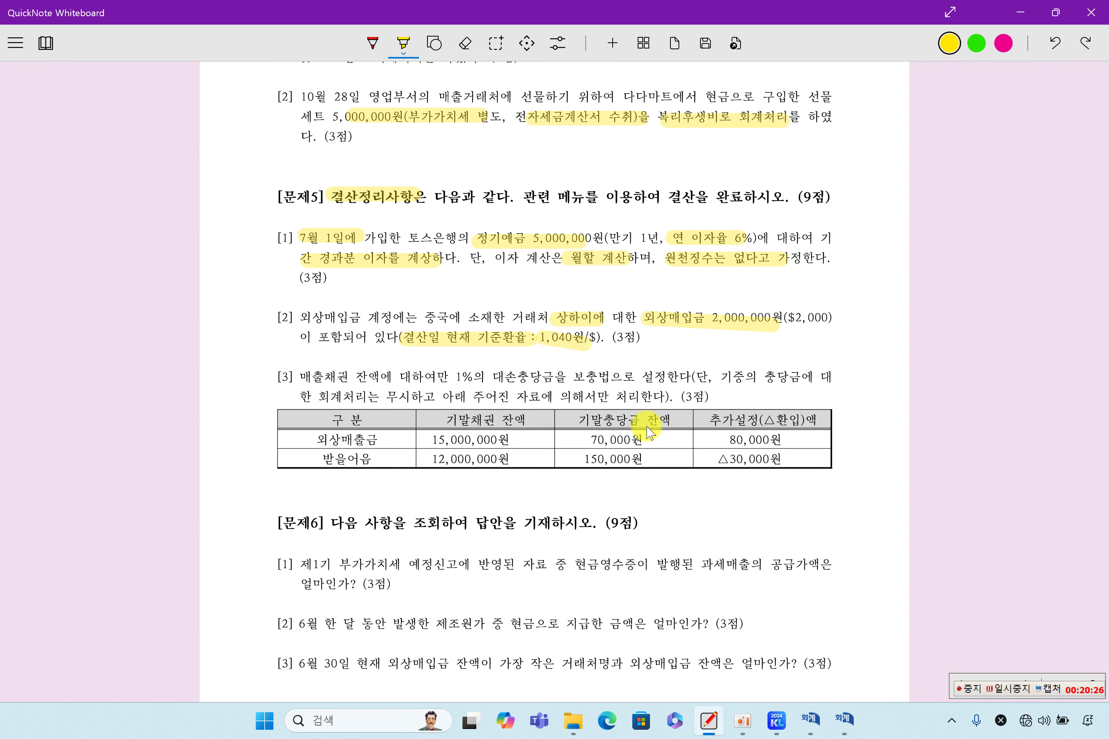
drag(317, 380, 389, 378)
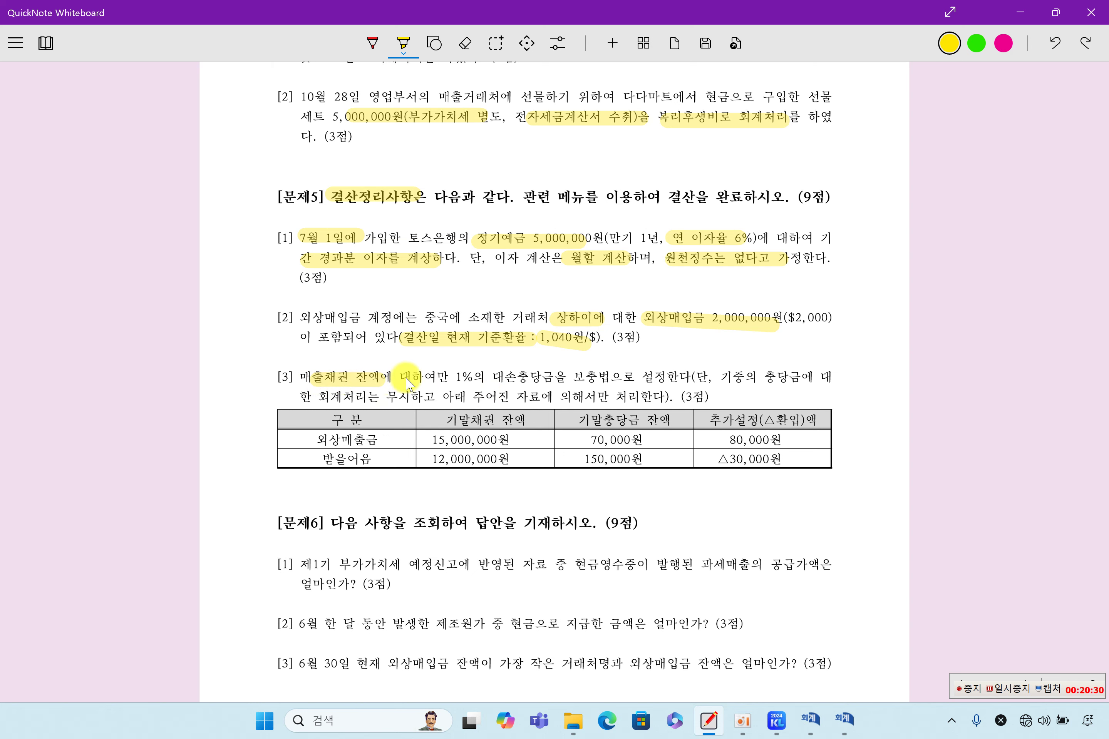
mouse_move(405, 376)
mouse_down()
mouse_move(620, 381)
mouse_move(640, 397)
mouse_up()
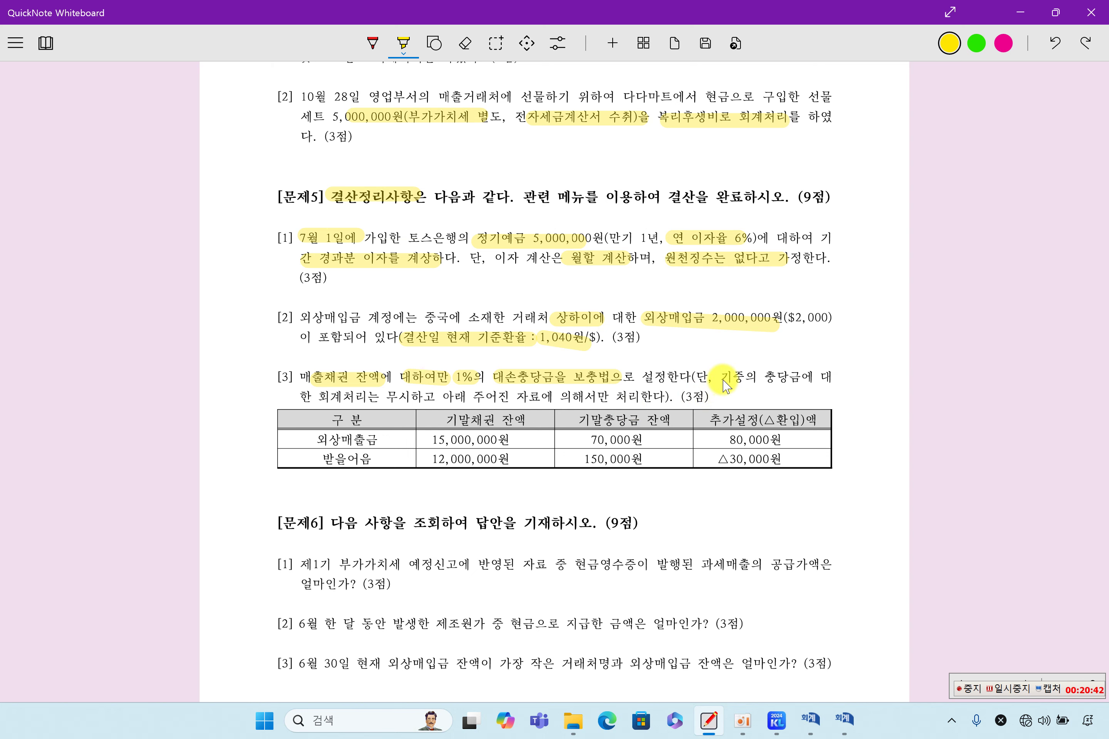
drag(722, 377, 812, 378)
drag(336, 395, 661, 400)
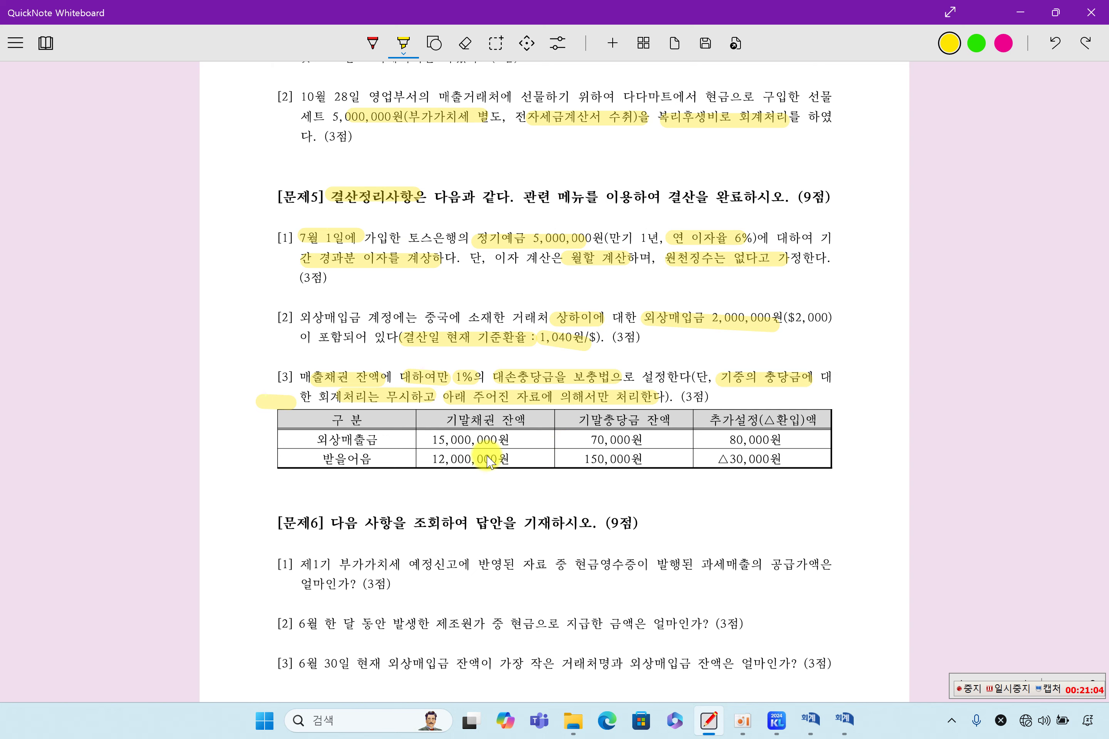
Highlight the 외상매출금 amounts 15,000,000원, 70,000원 and 80,000원 and the 추가설정 heading in the item [3] table
drag(424, 444, 633, 441)
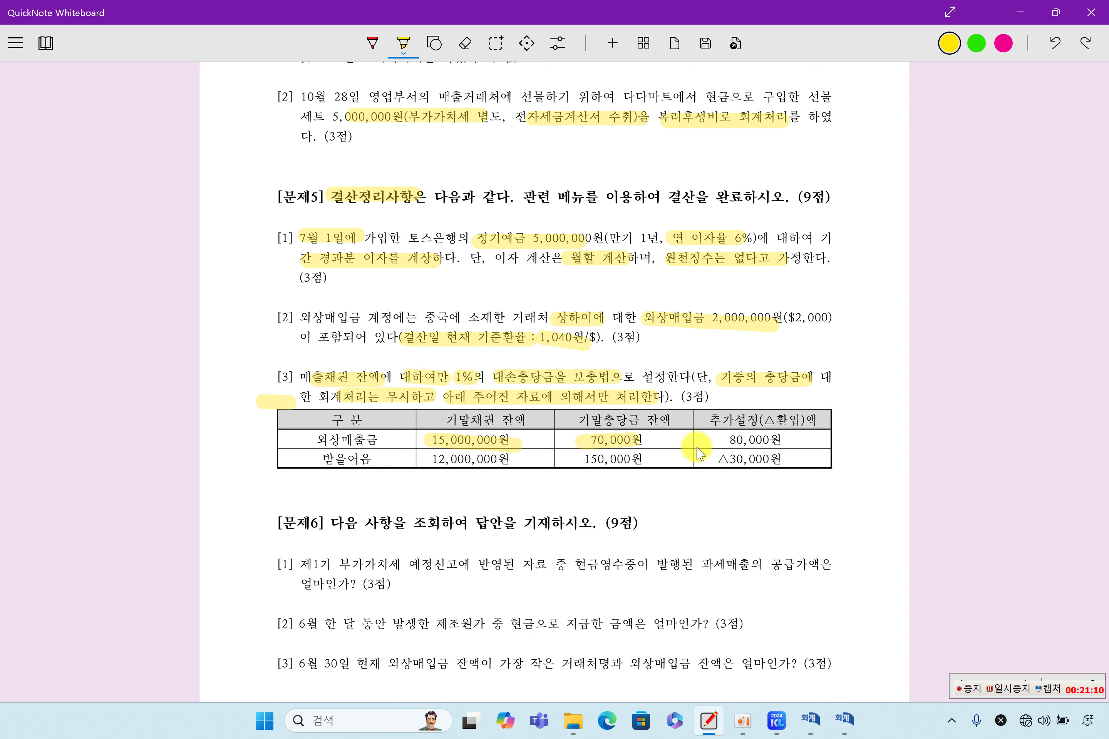
drag(422, 440, 509, 447)
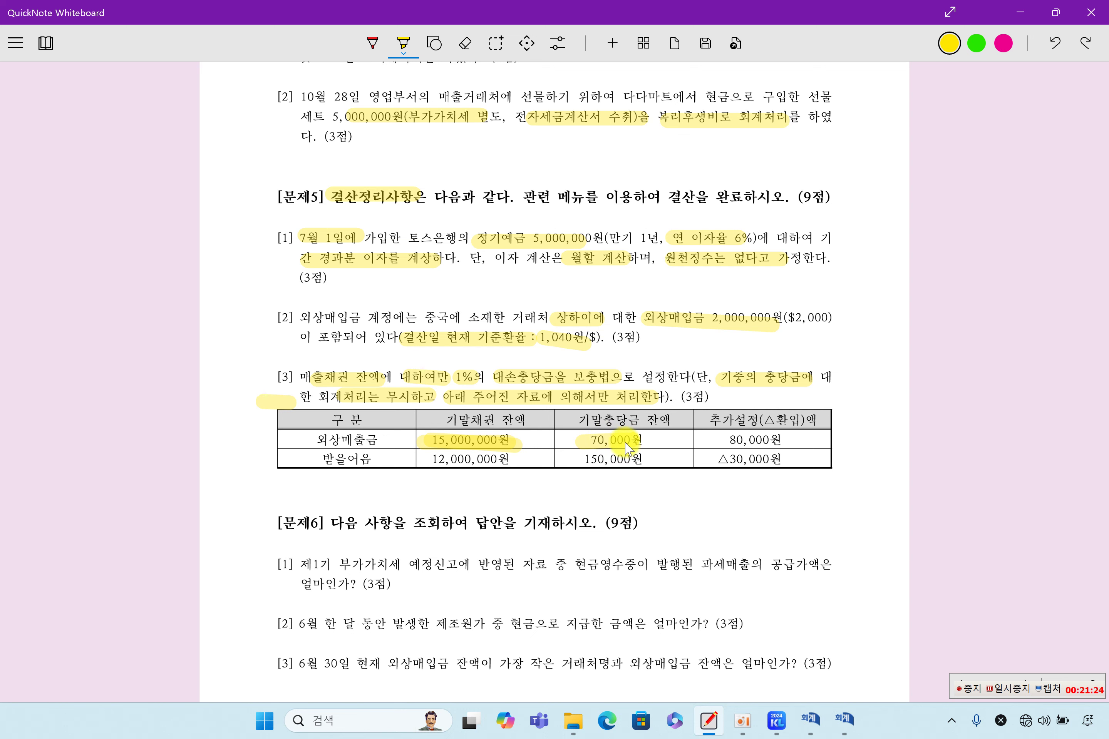
drag(619, 443, 782, 439)
drag(697, 419, 755, 421)
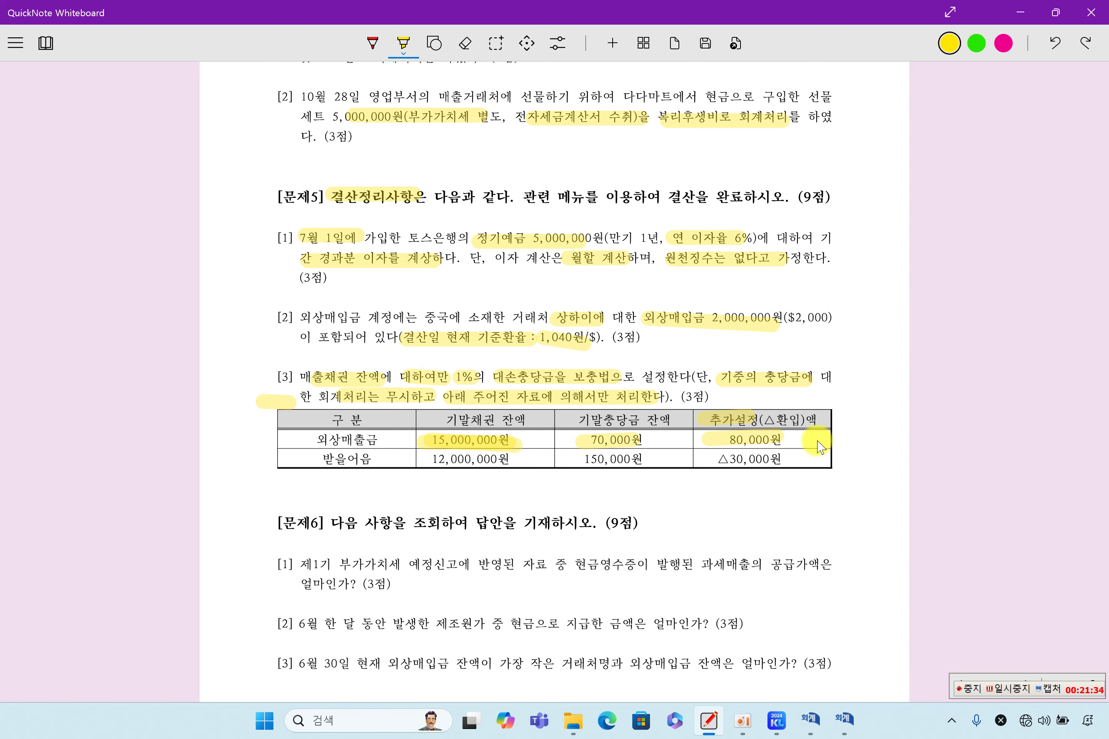
drag(722, 445, 790, 448)
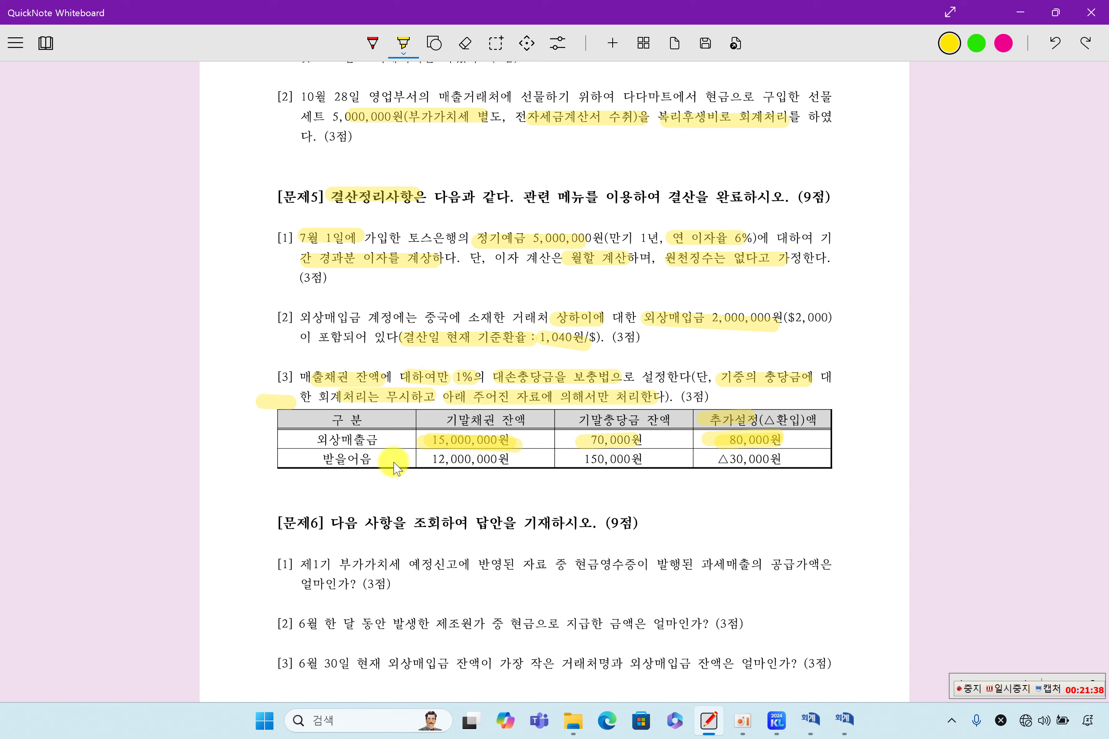
Highlight 받을어음 with its amounts 12,000,000원, 150,000원 and △30,000원, and the 환입 heading in the item [3] table
drag(310, 460, 511, 462)
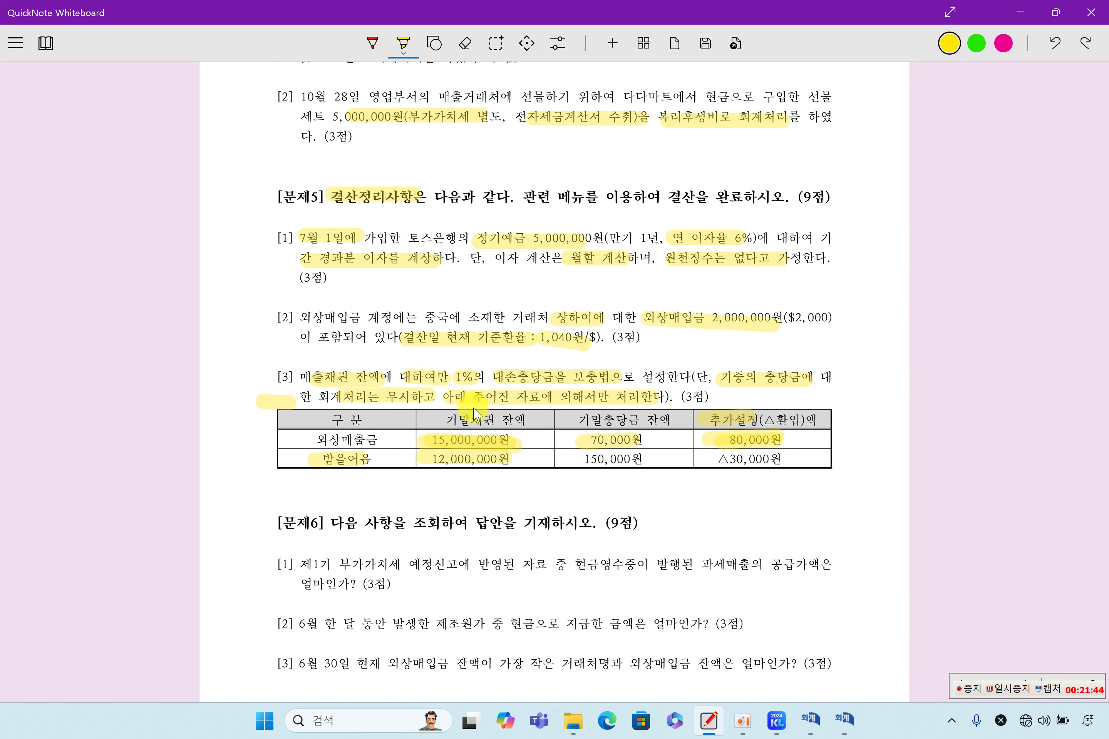
drag(571, 463, 641, 458)
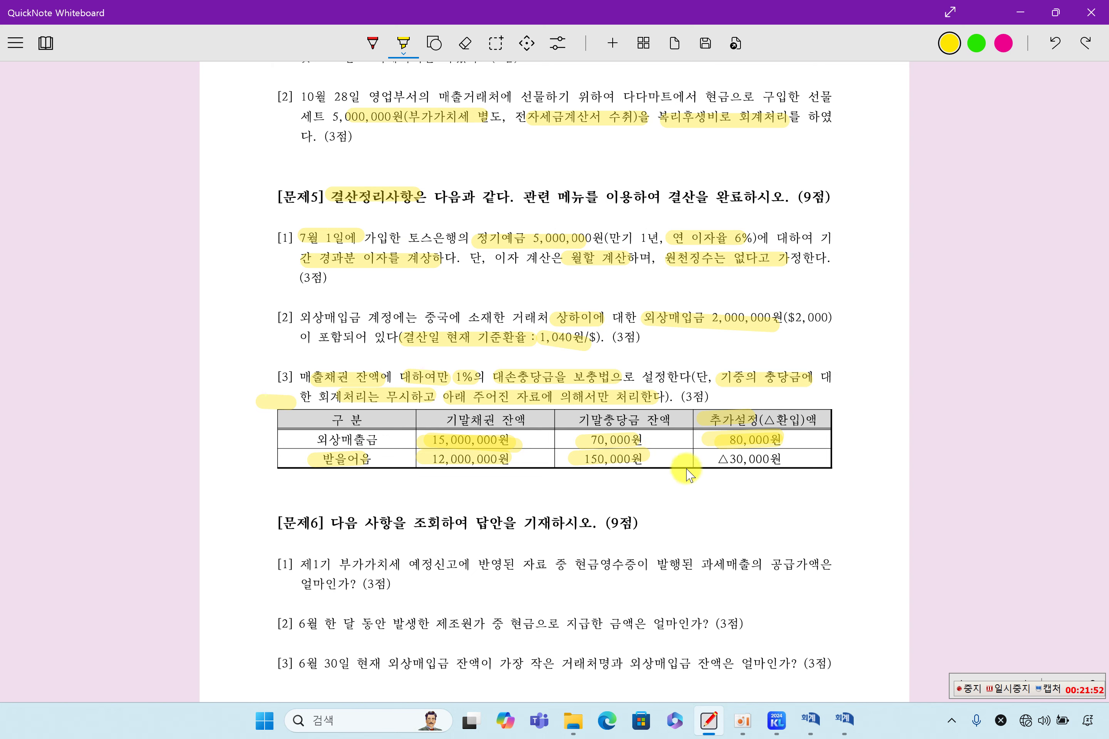
drag(711, 465, 779, 463)
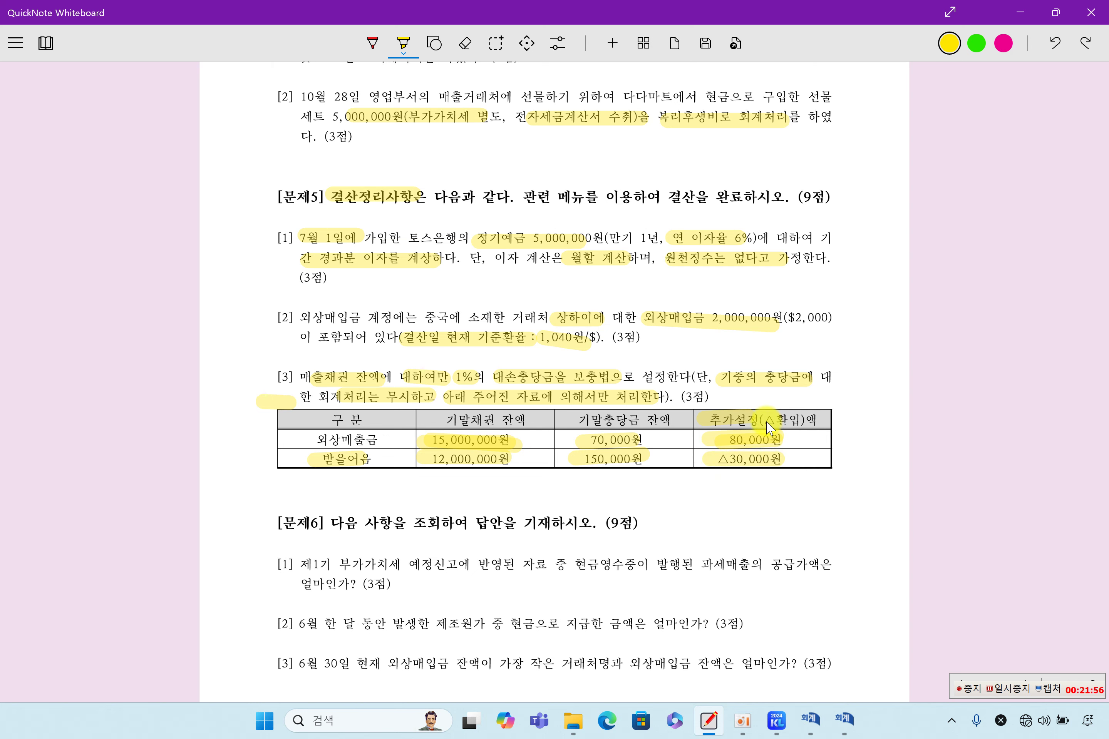
drag(794, 422, 806, 422)
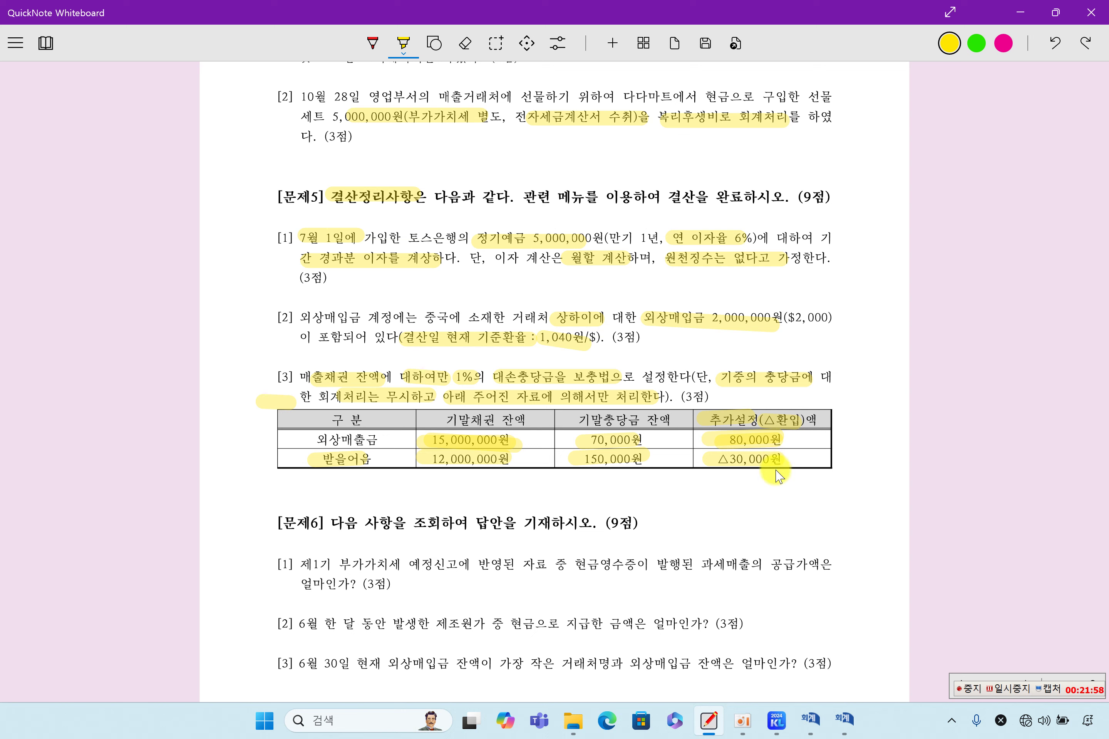
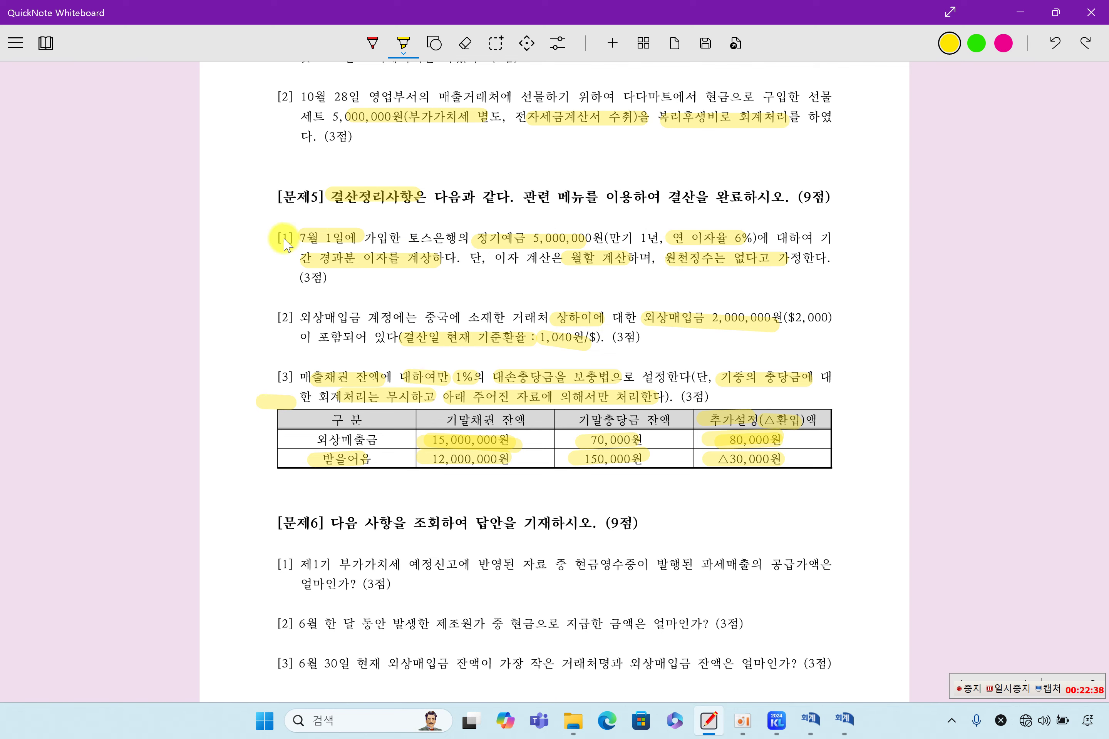
Return to 일반전표입력 and review the debit and credit amounts of both December 31 closing vouchers
click(844, 720)
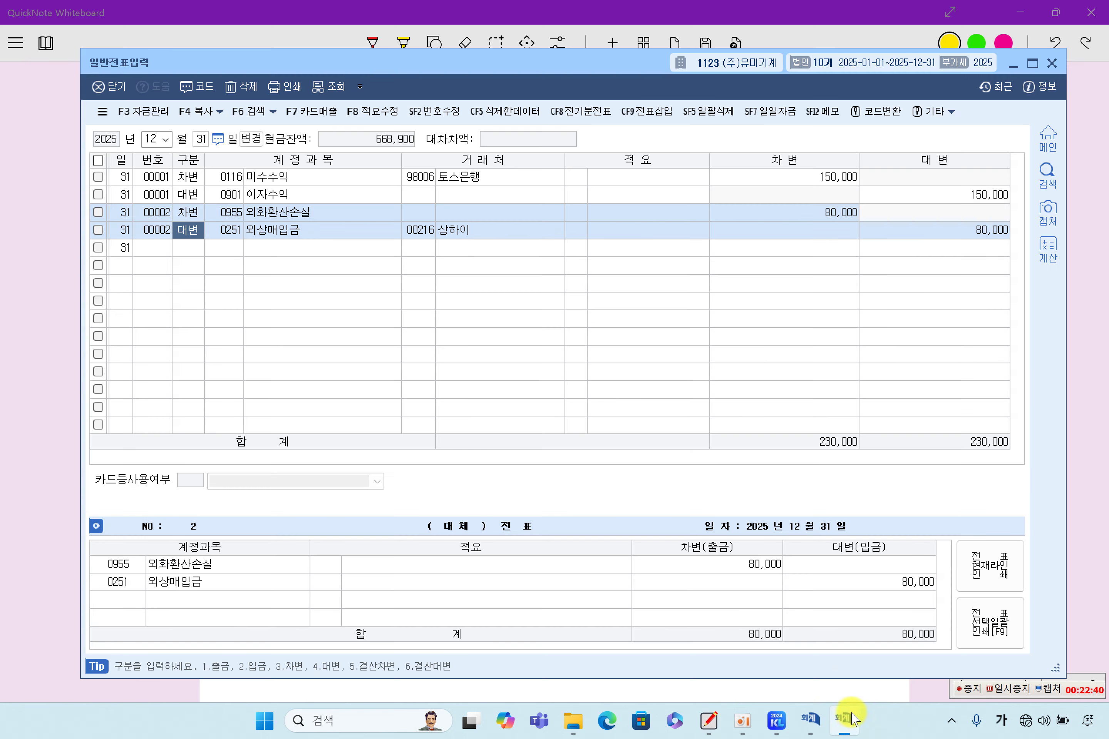
click(844, 177)
click(906, 196)
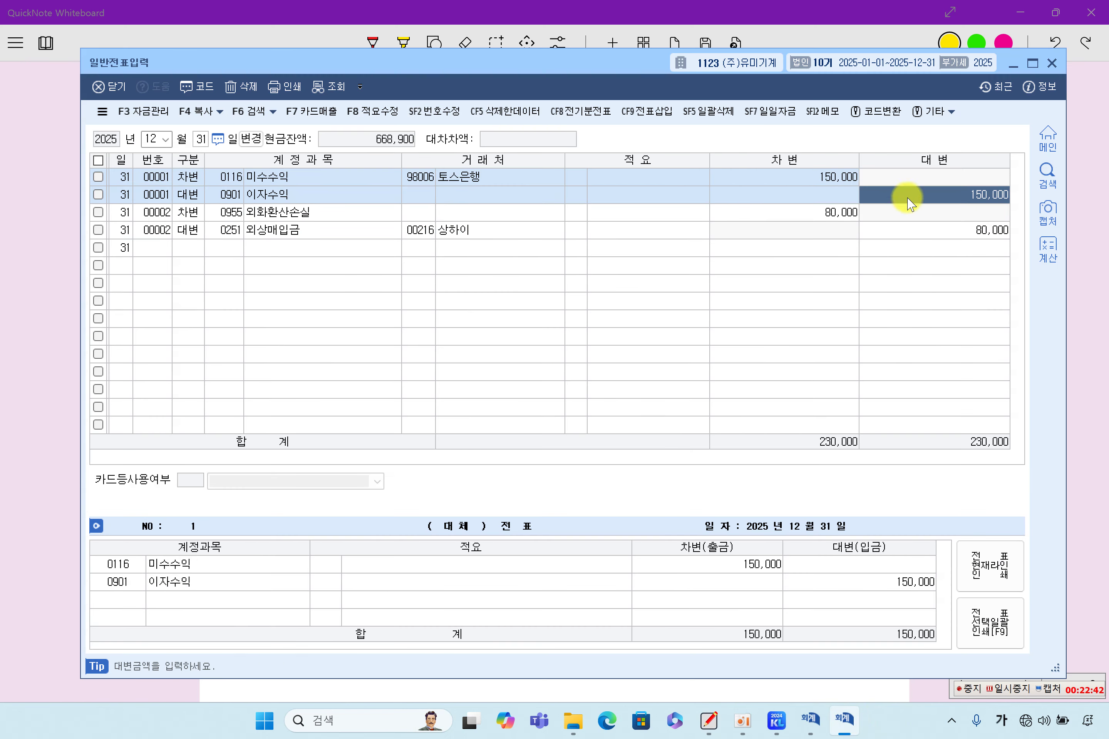
click(826, 216)
click(914, 230)
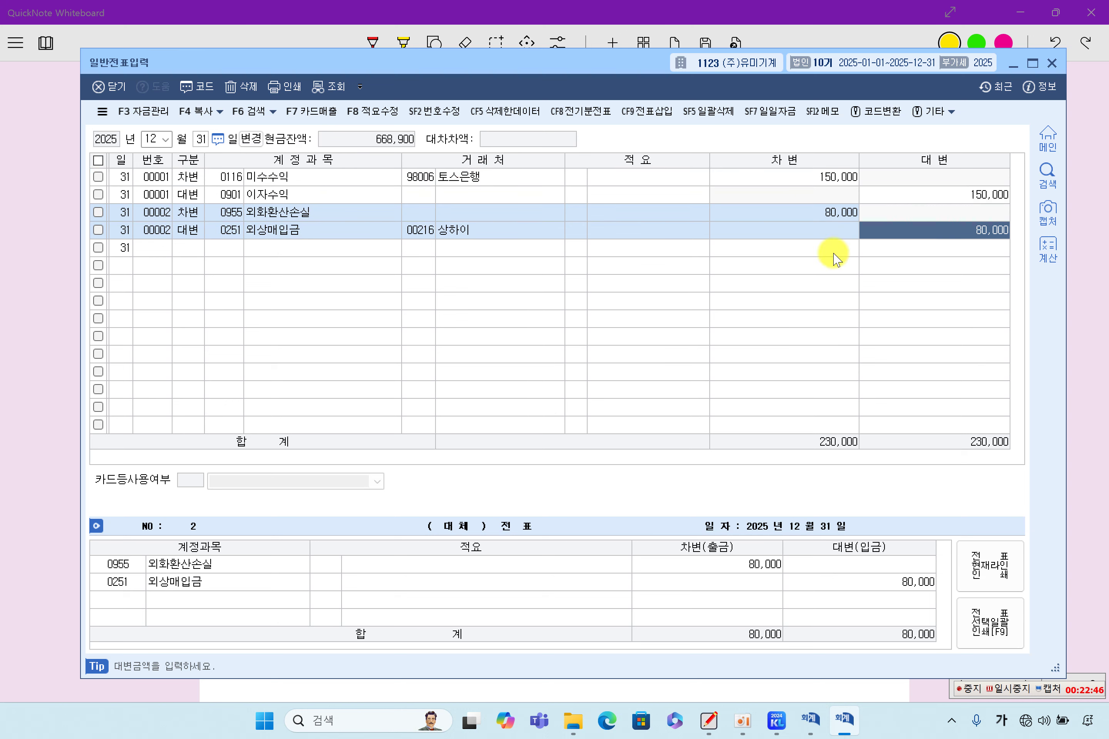
Close the 일반전표입력 window and bring the 매입매출전표입력 window to the front
click(189, 248)
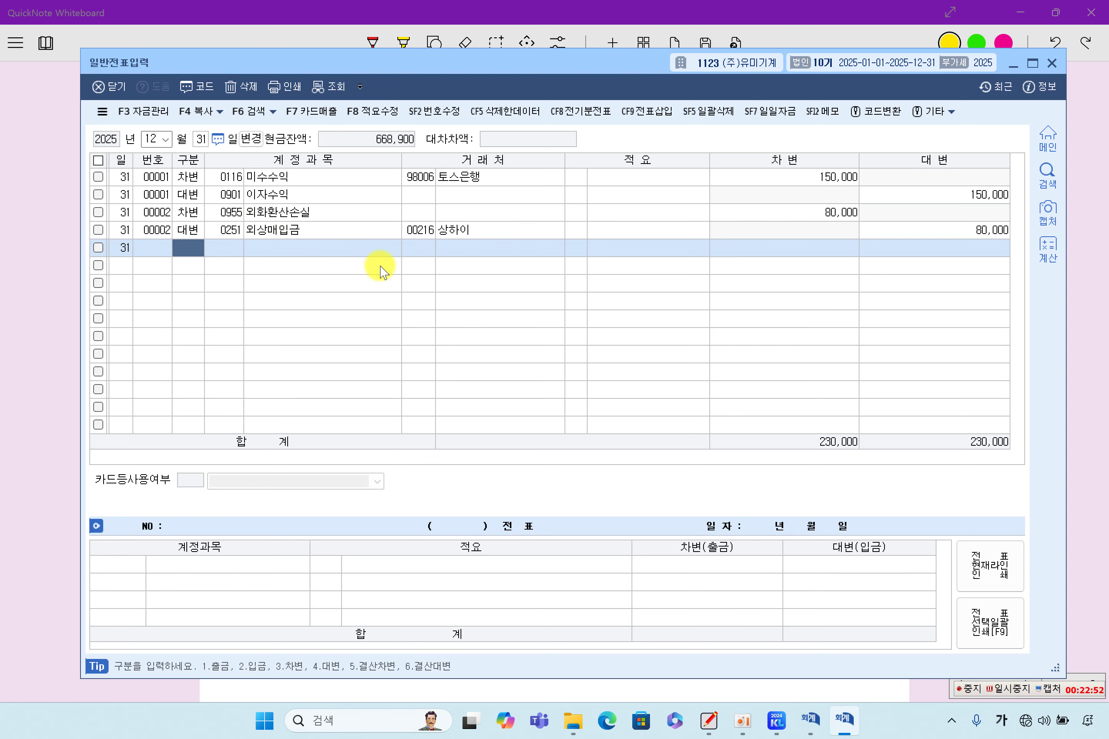
click(1049, 67)
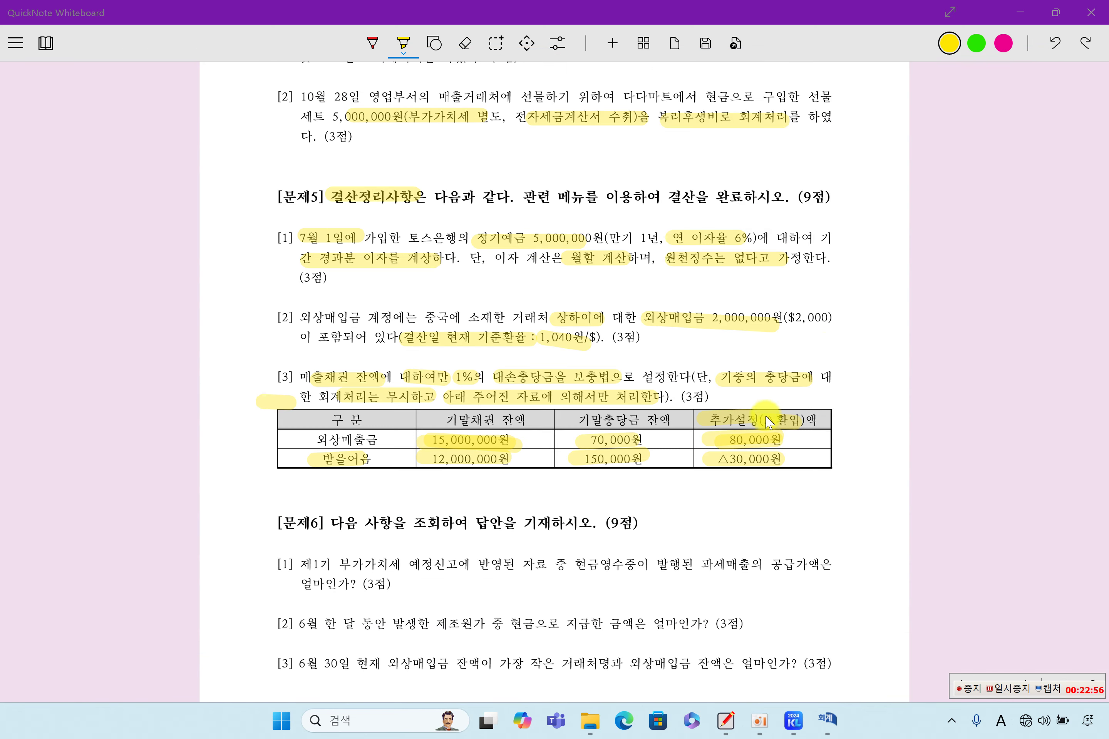
click(827, 719)
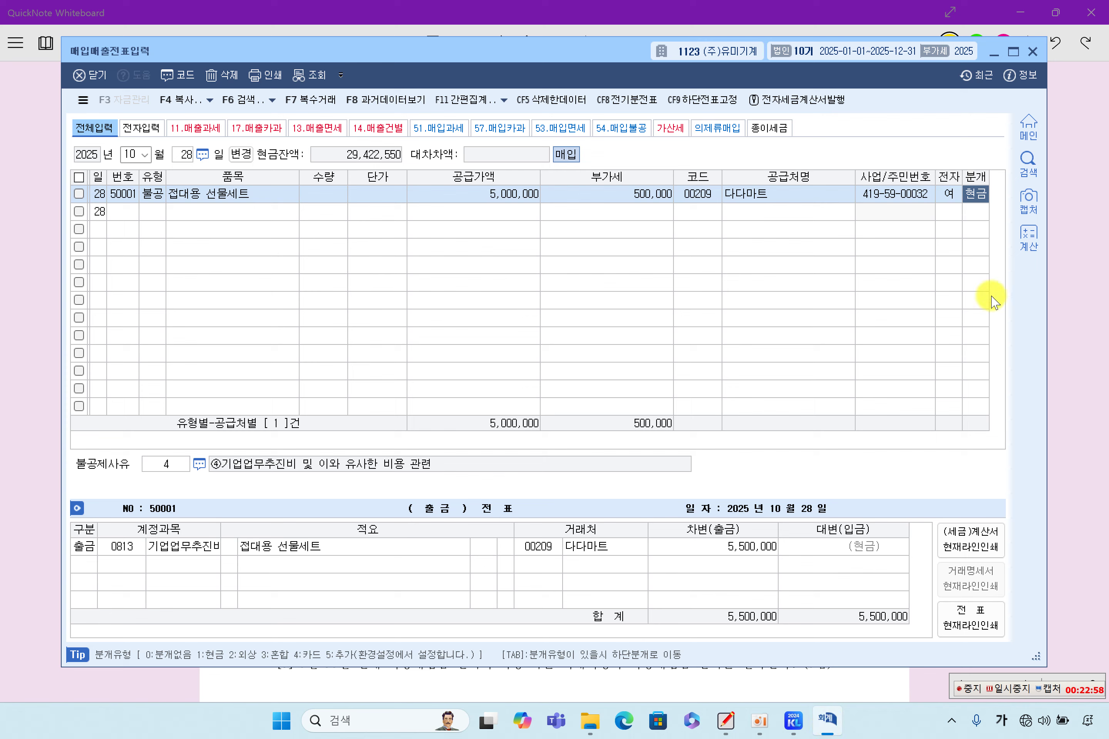
Close the 매입매출전표입력 window and open 결산자료입력 in 케이렙 for the period January to December 2025
click(1032, 52)
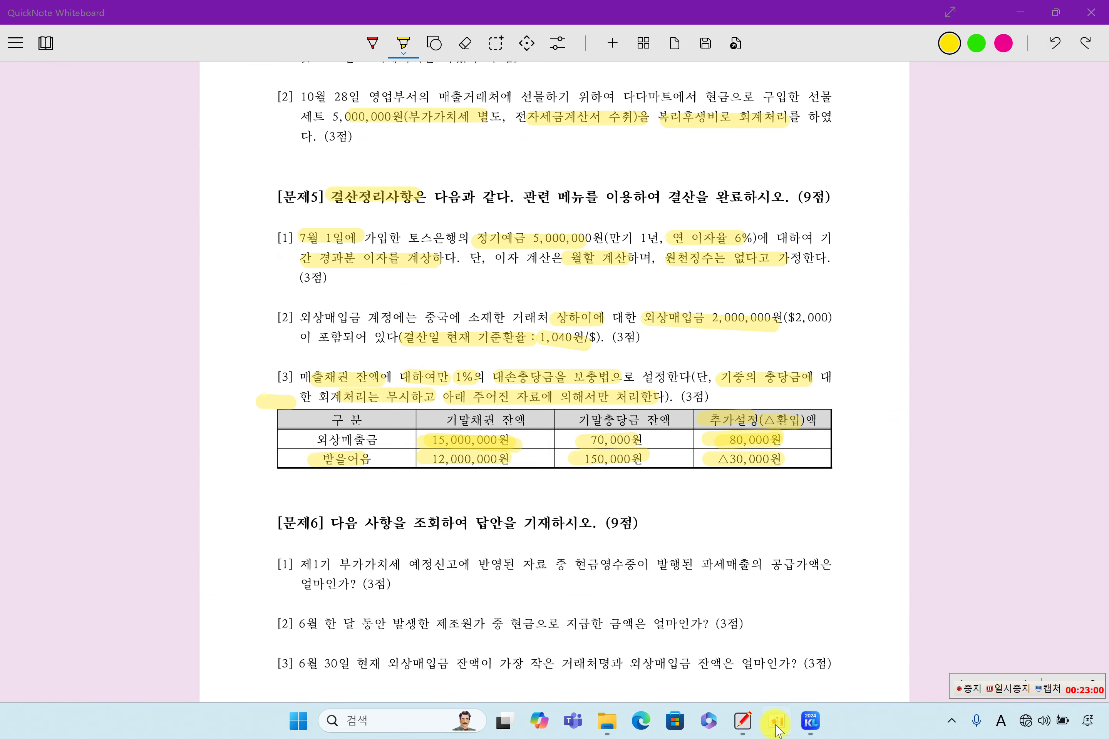
click(820, 727)
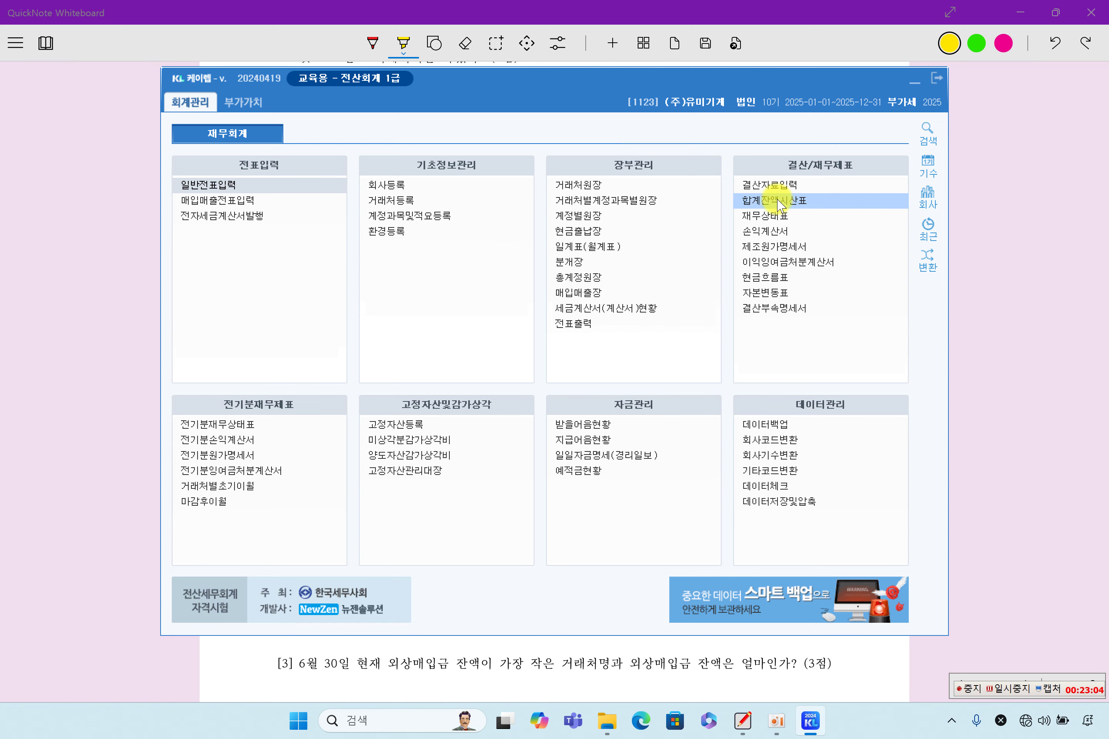
click(785, 187)
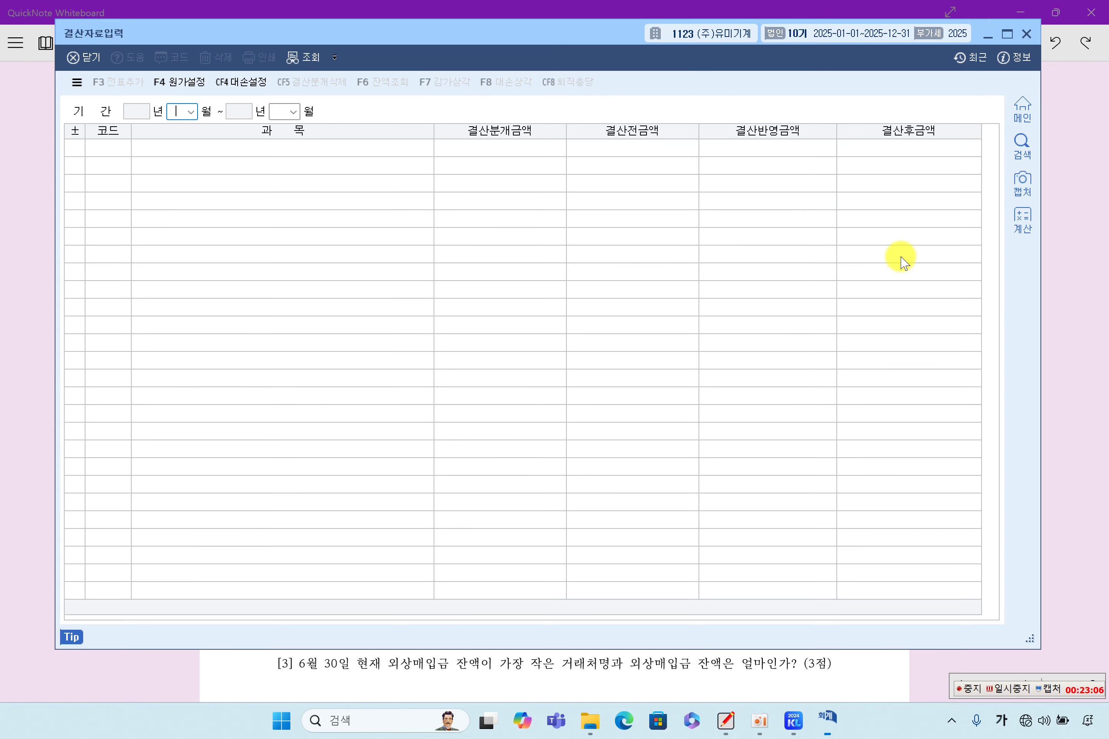
text(1)
key(Return)
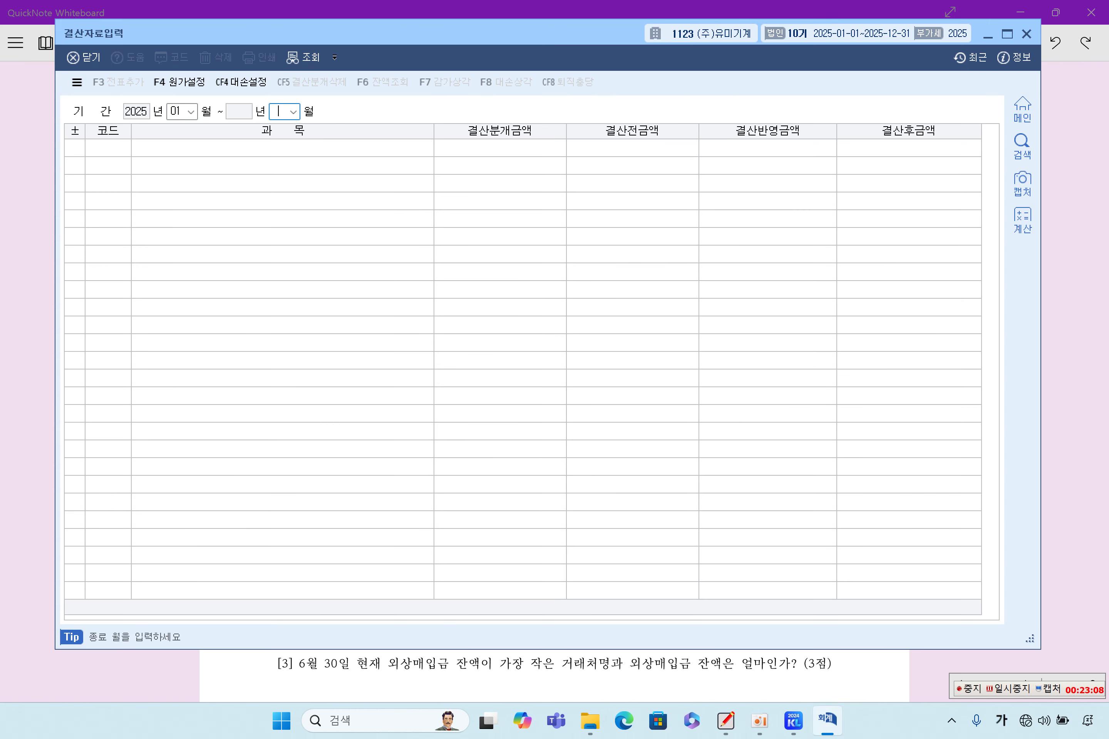
text(12)
key(Return)
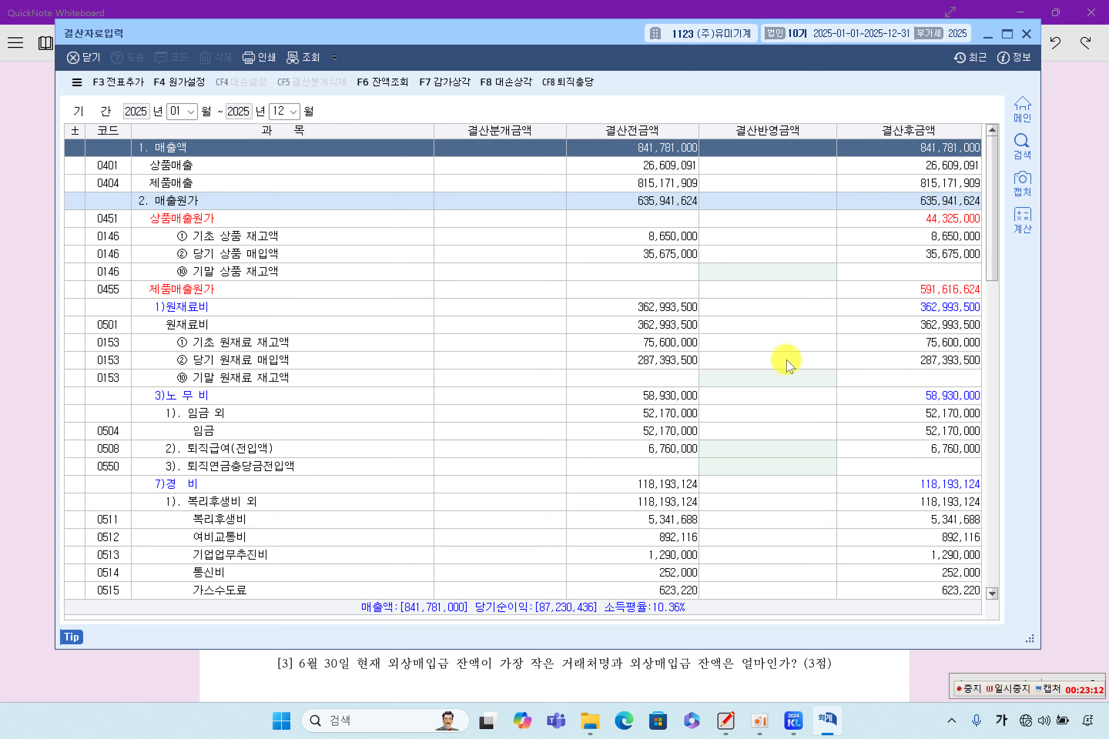
Enter 80,000 as the 결산반영금액 for 외상매출금 under 대손상각 in the 판매비와 일반관리비 section
click(660, 399)
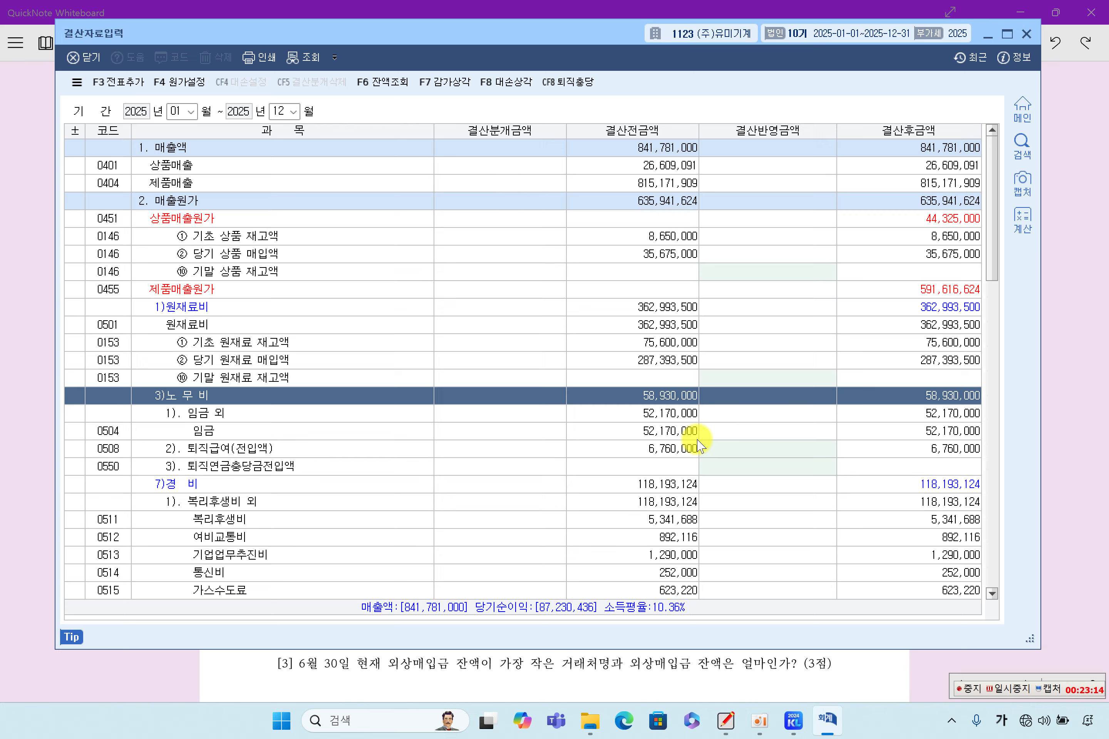
scroll(697, 446, down, 12)
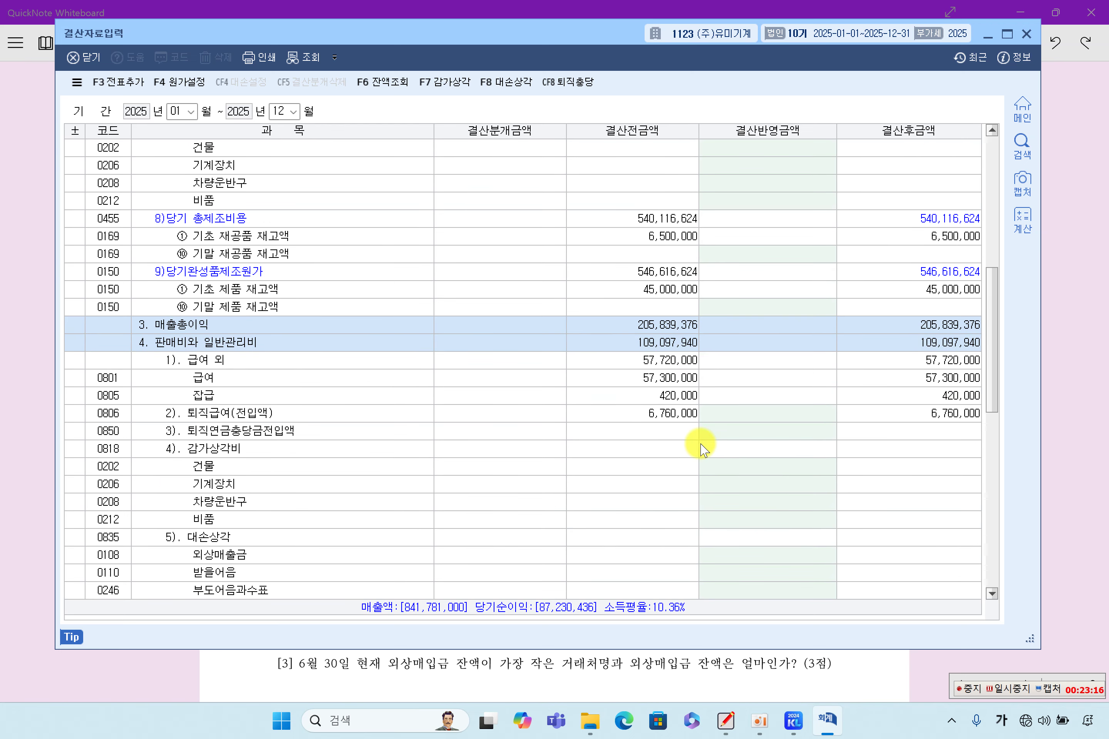
scroll(700, 446, down, 3)
click(365, 184)
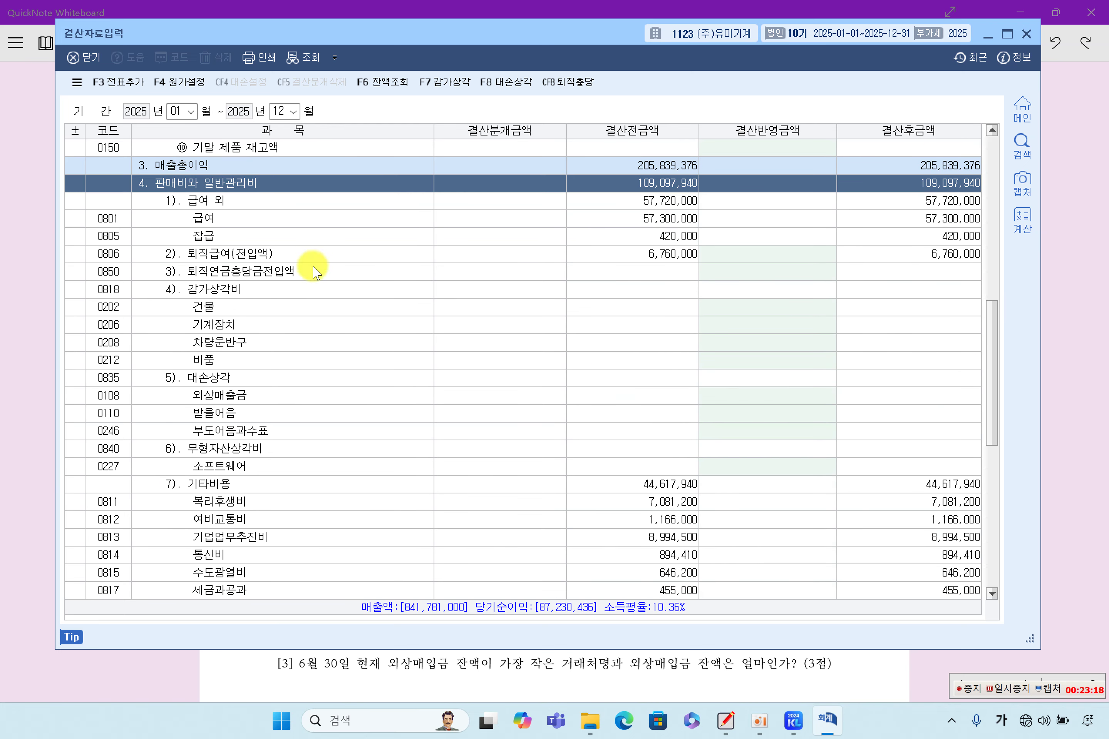
click(221, 324)
click(227, 379)
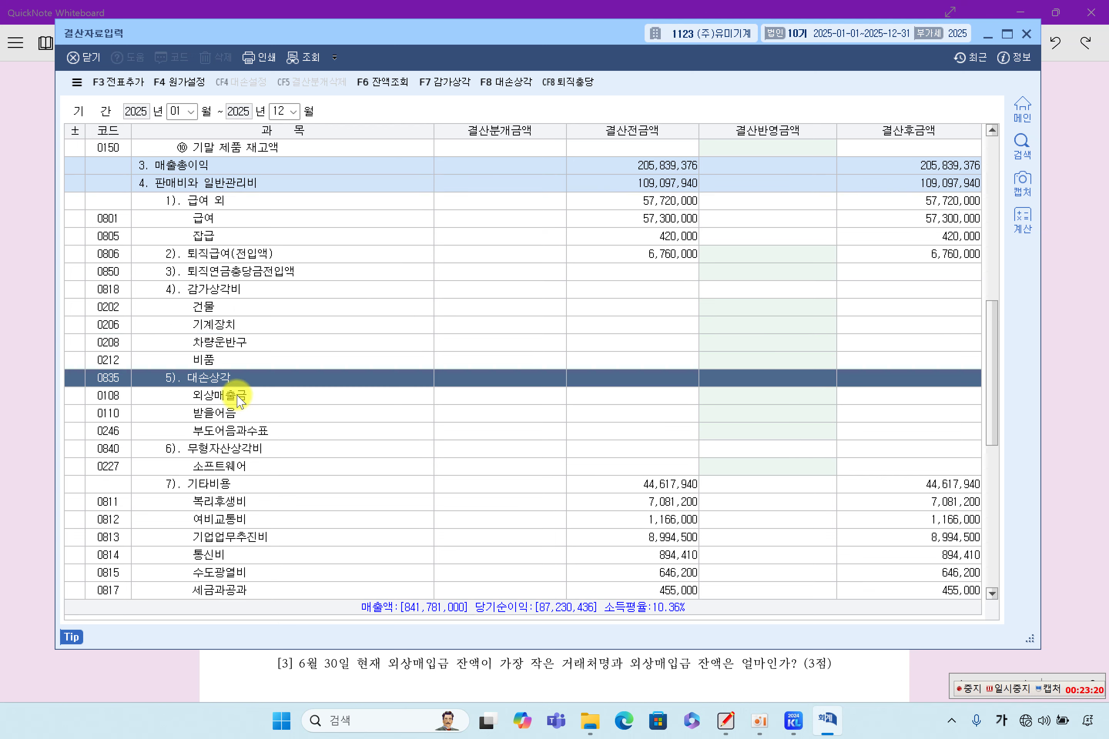
click(240, 398)
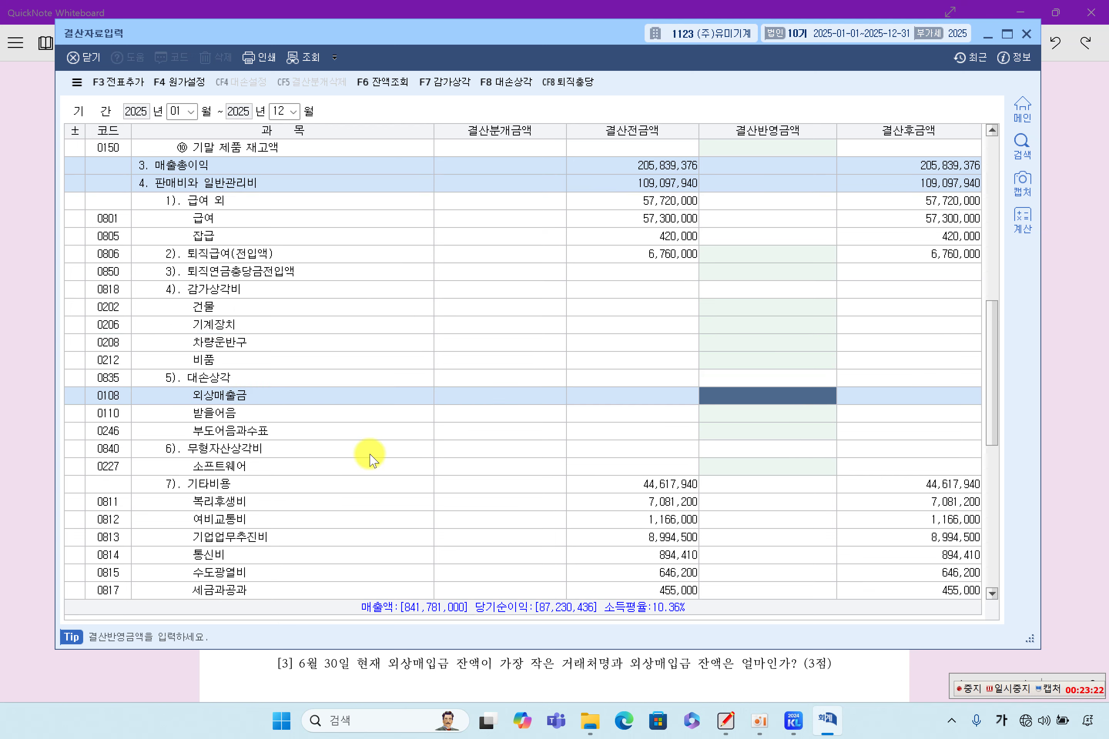
text(8)
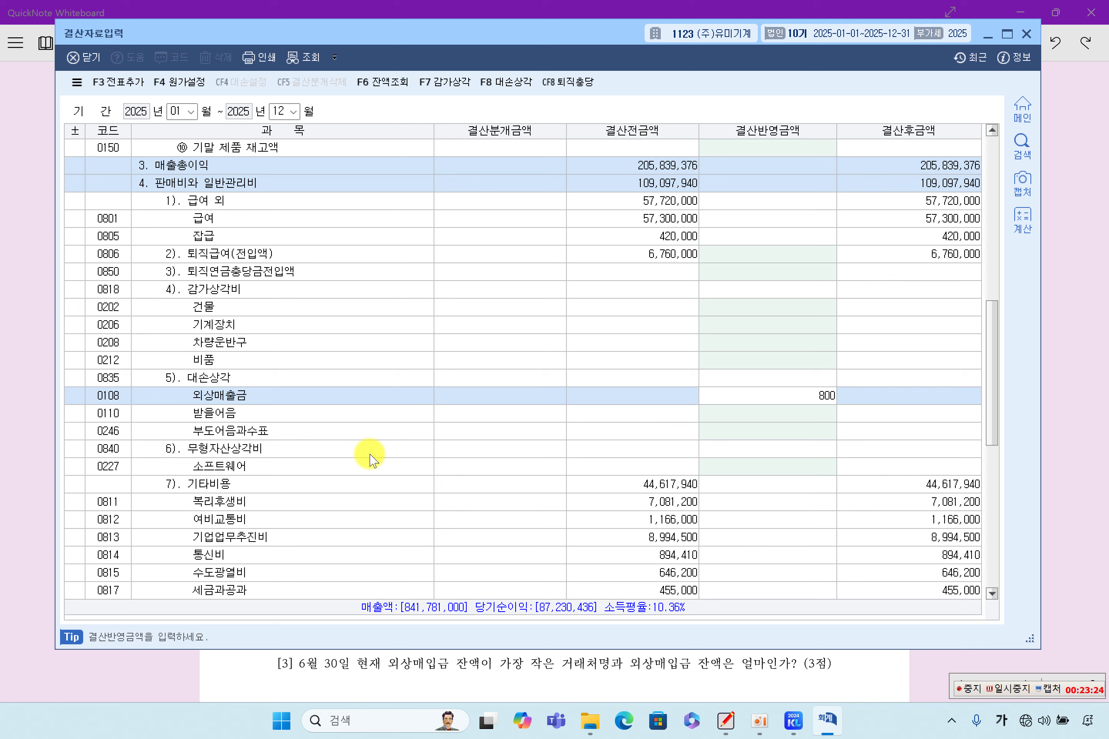
text(0,000)
key(Return)
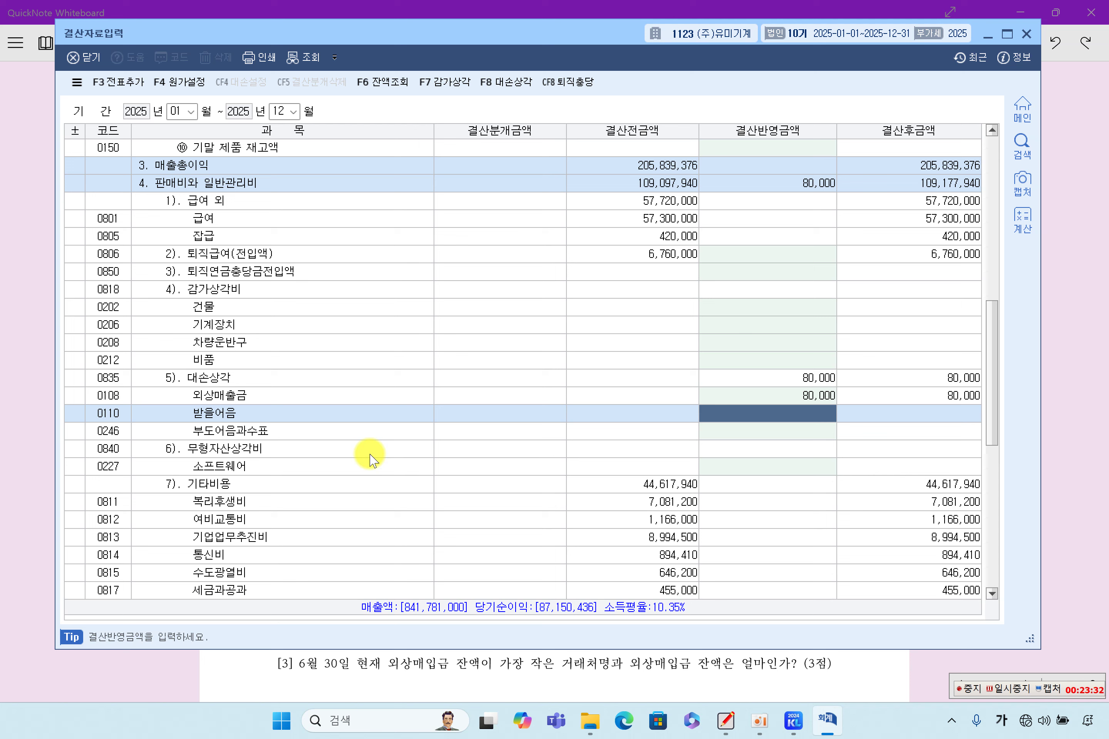
Enter -30,000 as the 결산반영금액 for 받을어음 under 대손상각
text(-3,000)
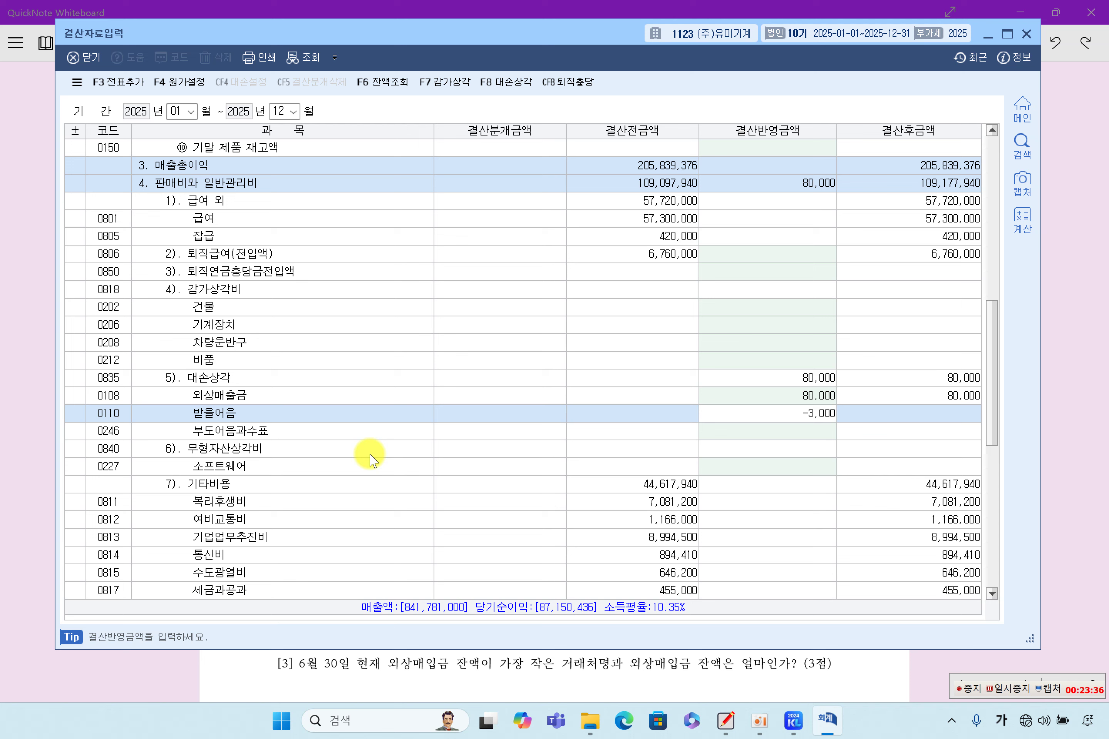
key(Return)
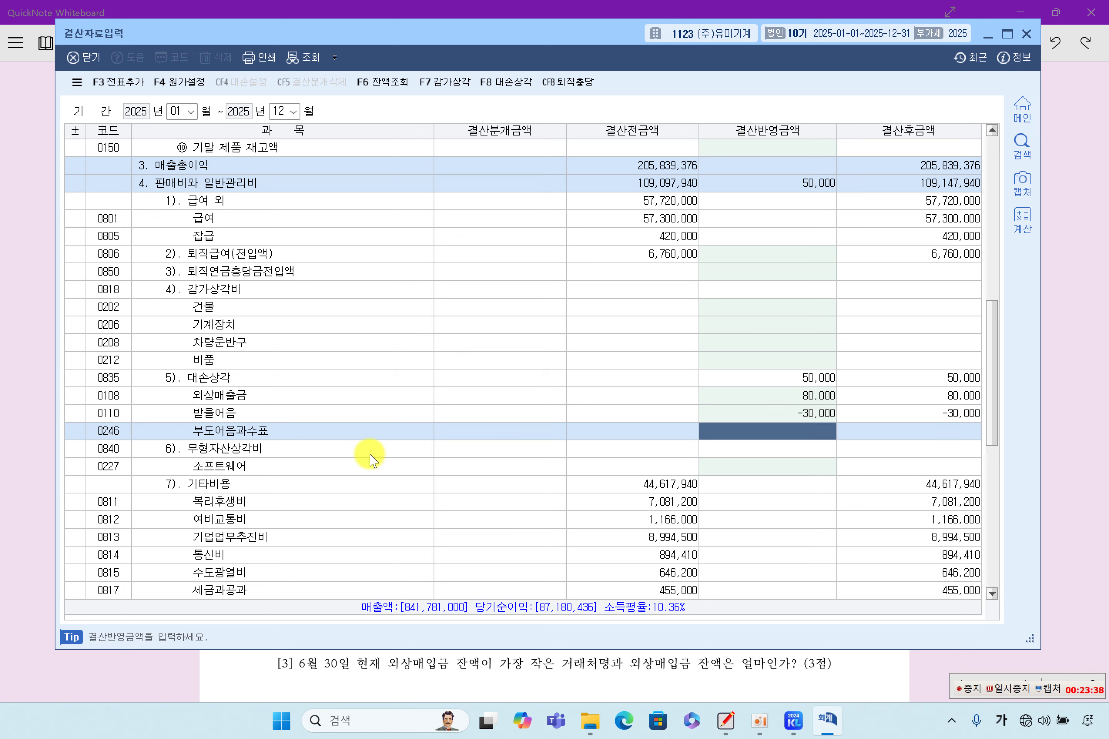
key(Up)
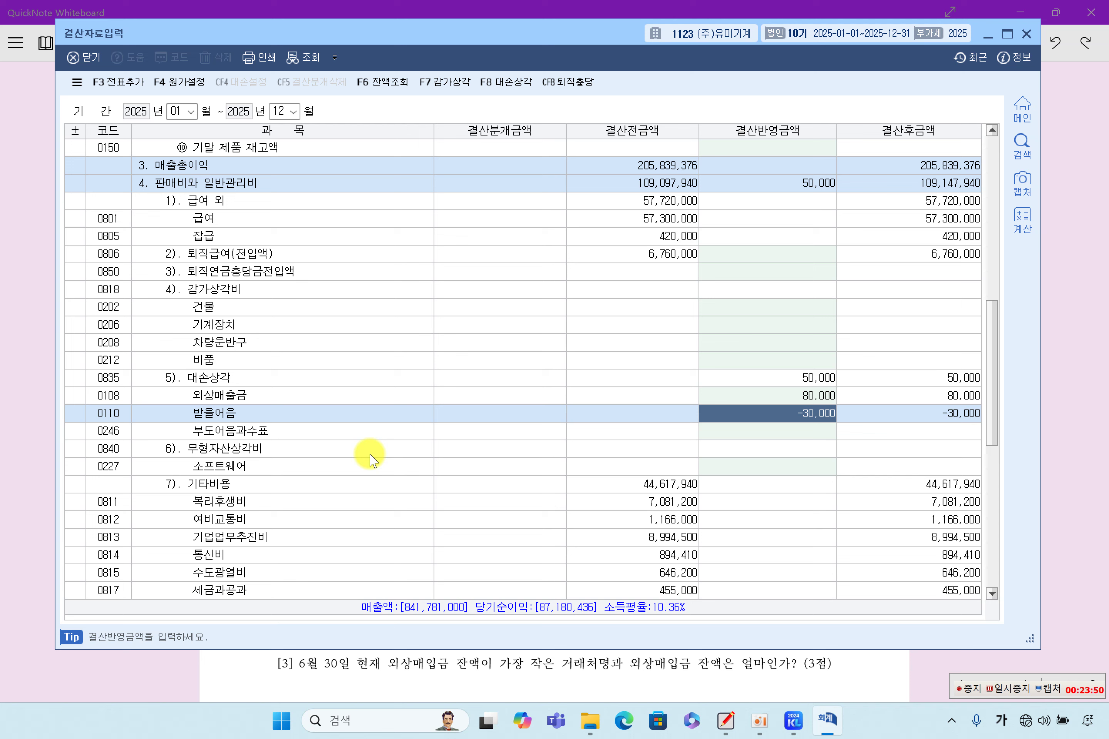
Add the closing entries to the general vouchers with 전표추가, and close 결산자료입력
click(129, 89)
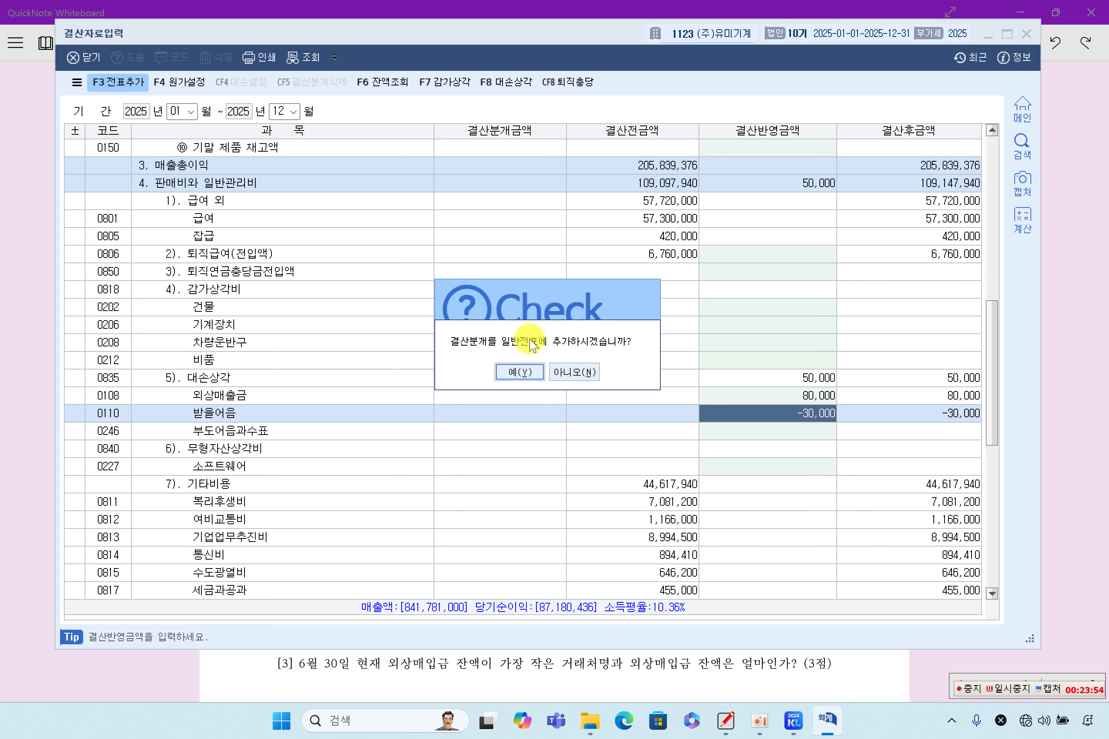
click(519, 372)
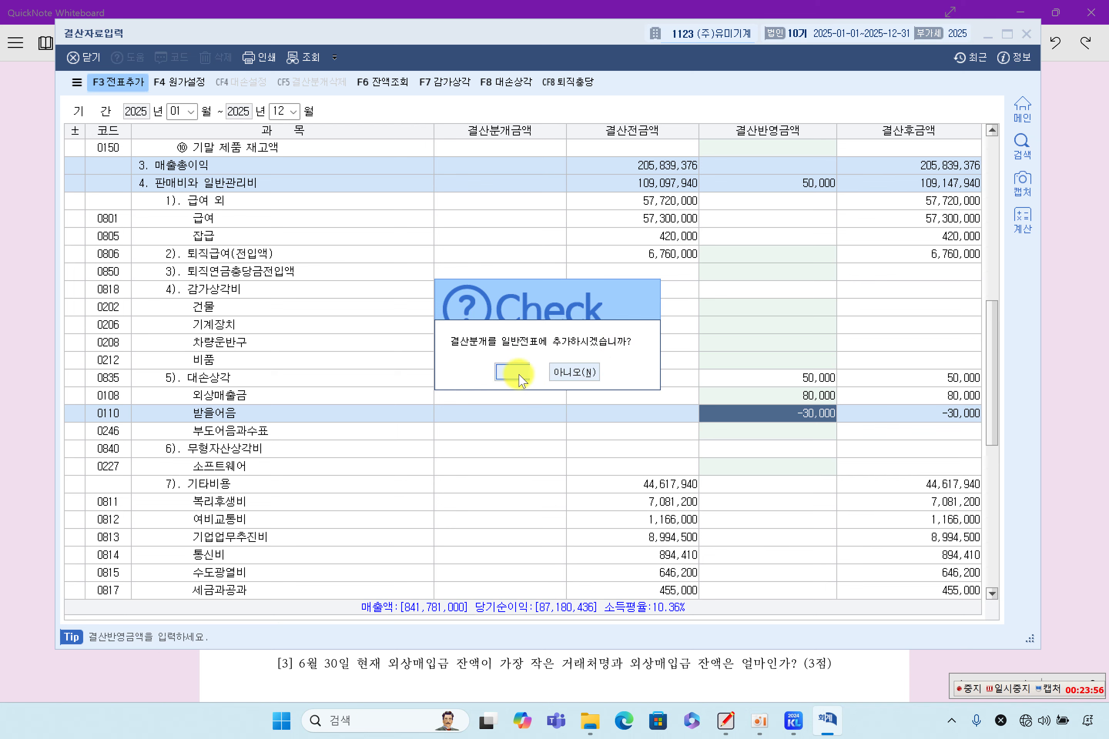
click(1026, 33)
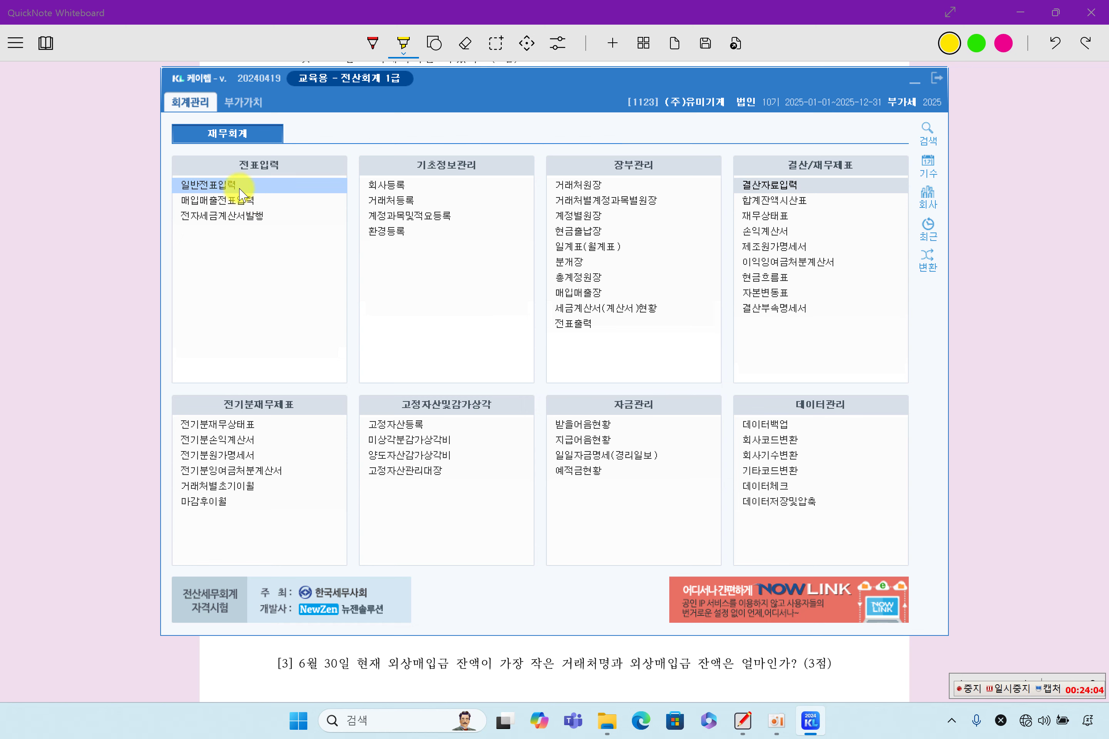
Open 일반전표입력 and load the vouchers for December 31
key(Return)
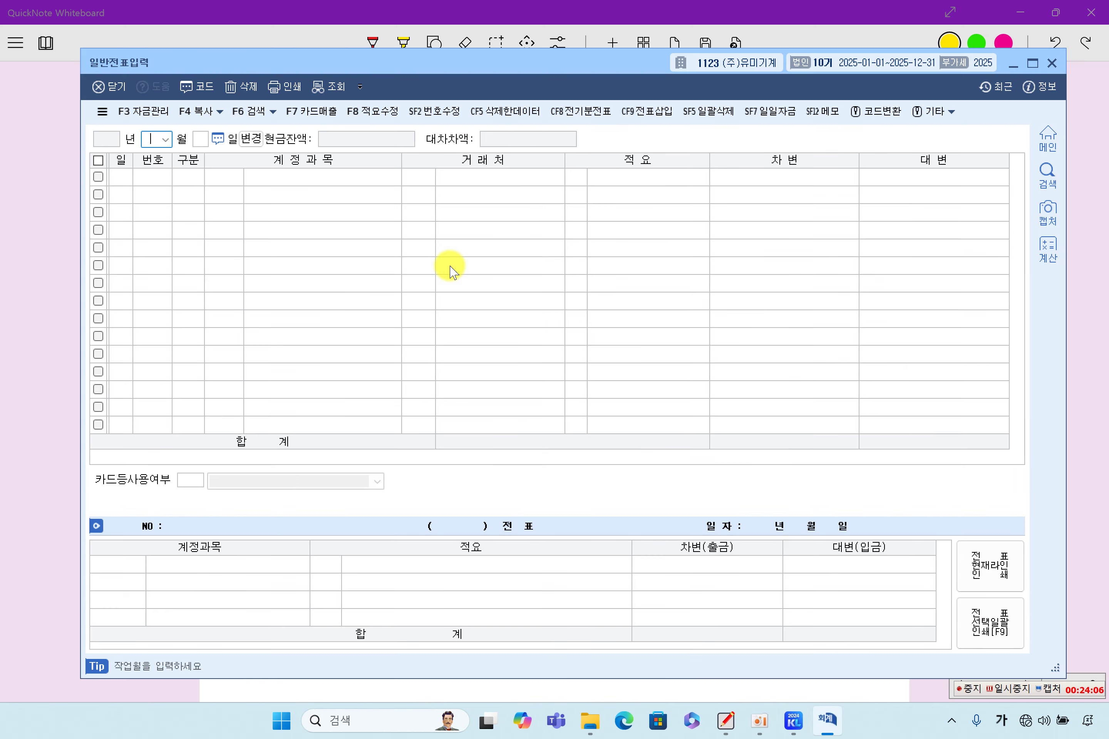
key(Return)
text(31)
key(Return)
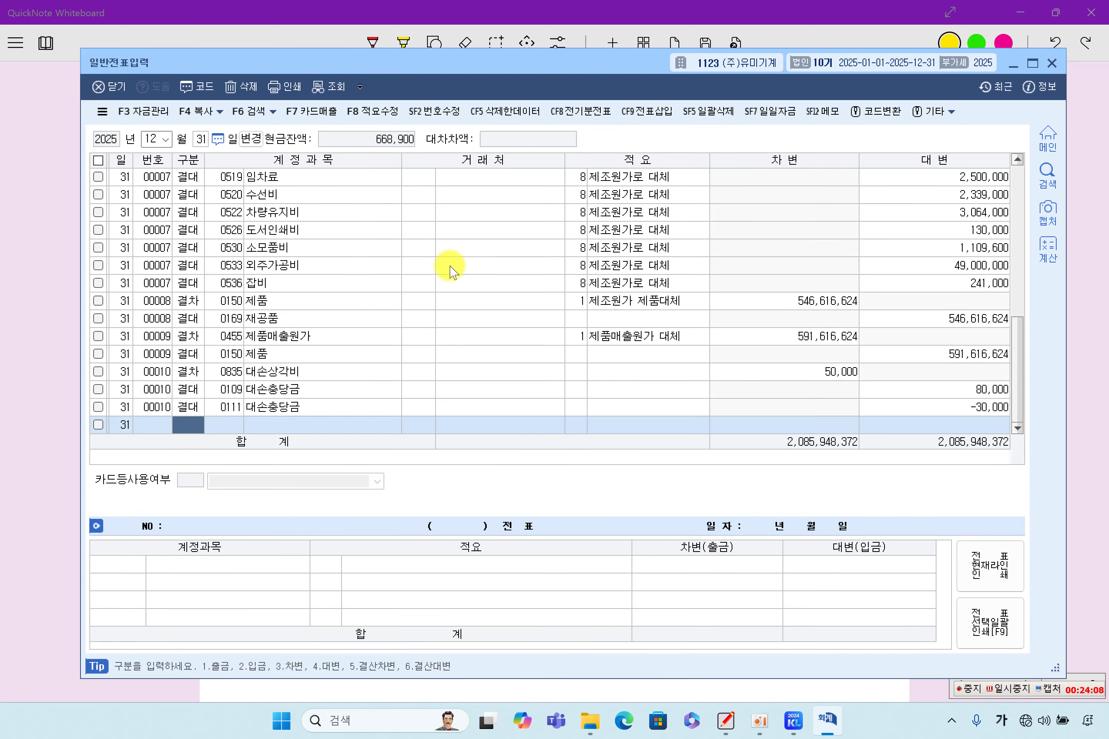
Review the automatically added 결차 and 결대 cost transfer entries among the December 31 vouchers
click(317, 248)
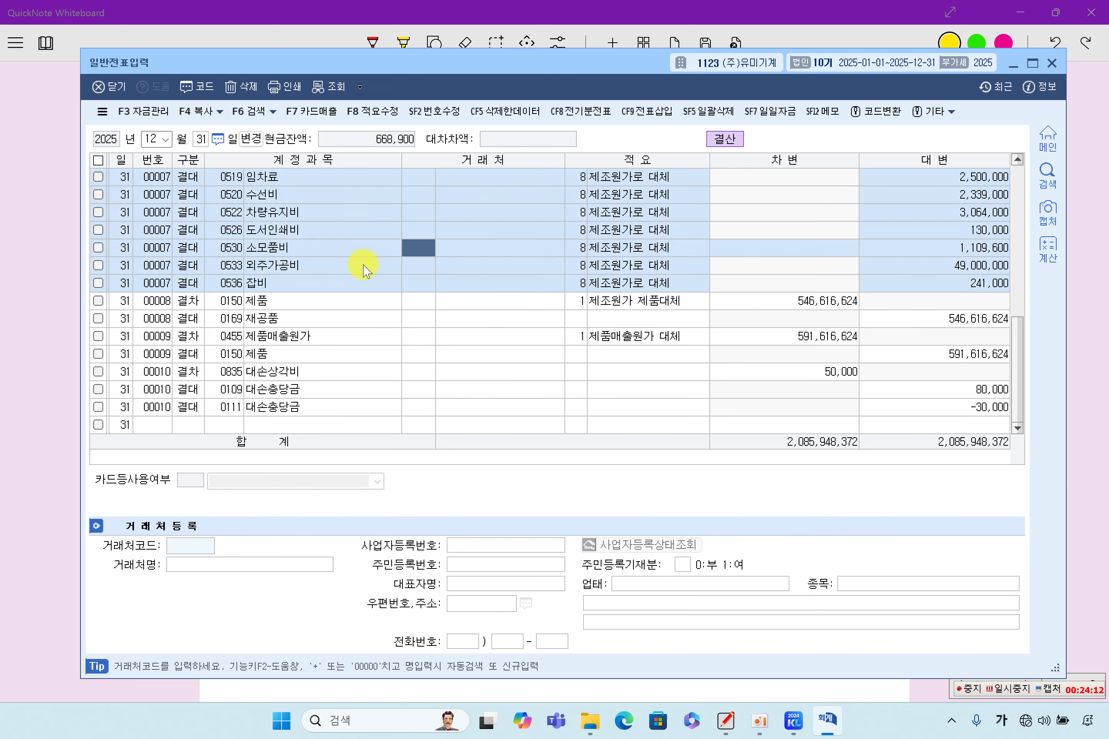
scroll(446, 304, up, 6)
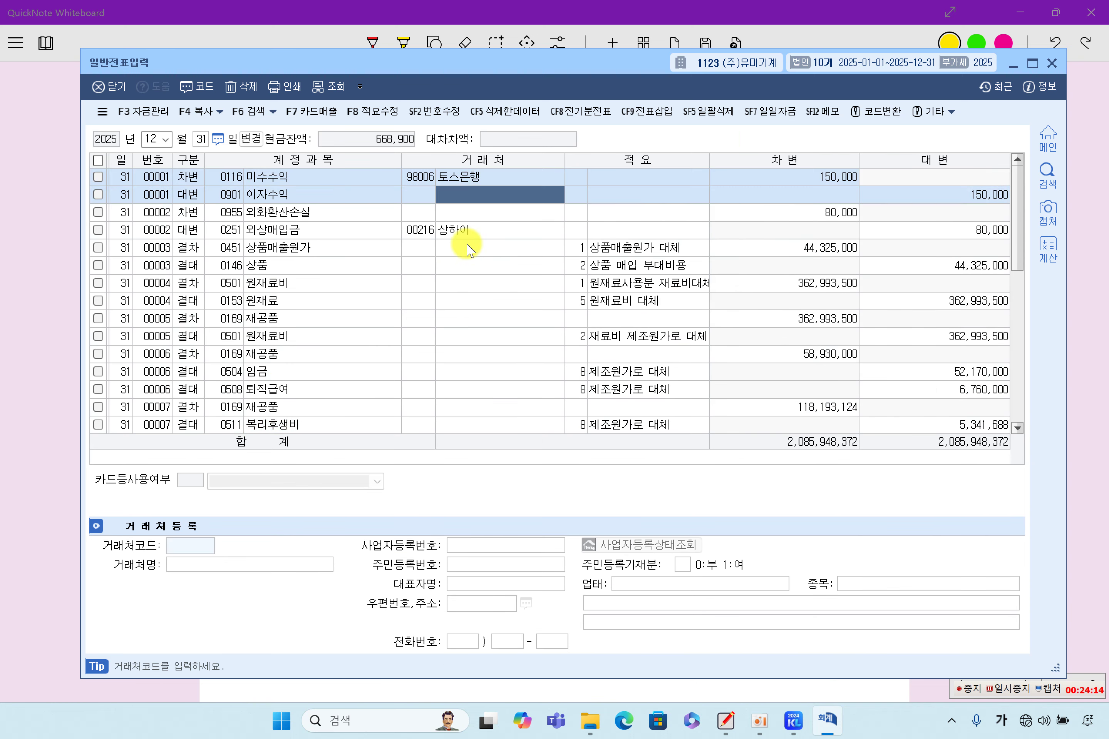
click(371, 317)
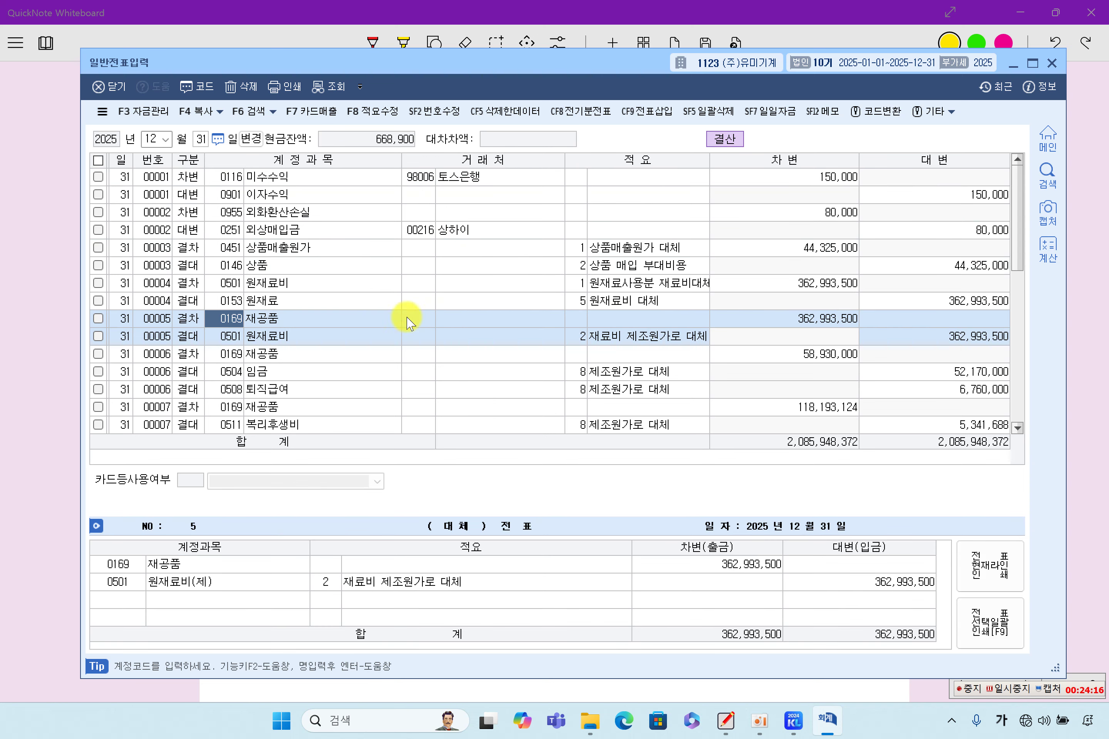
click(391, 289)
click(325, 272)
click(383, 329)
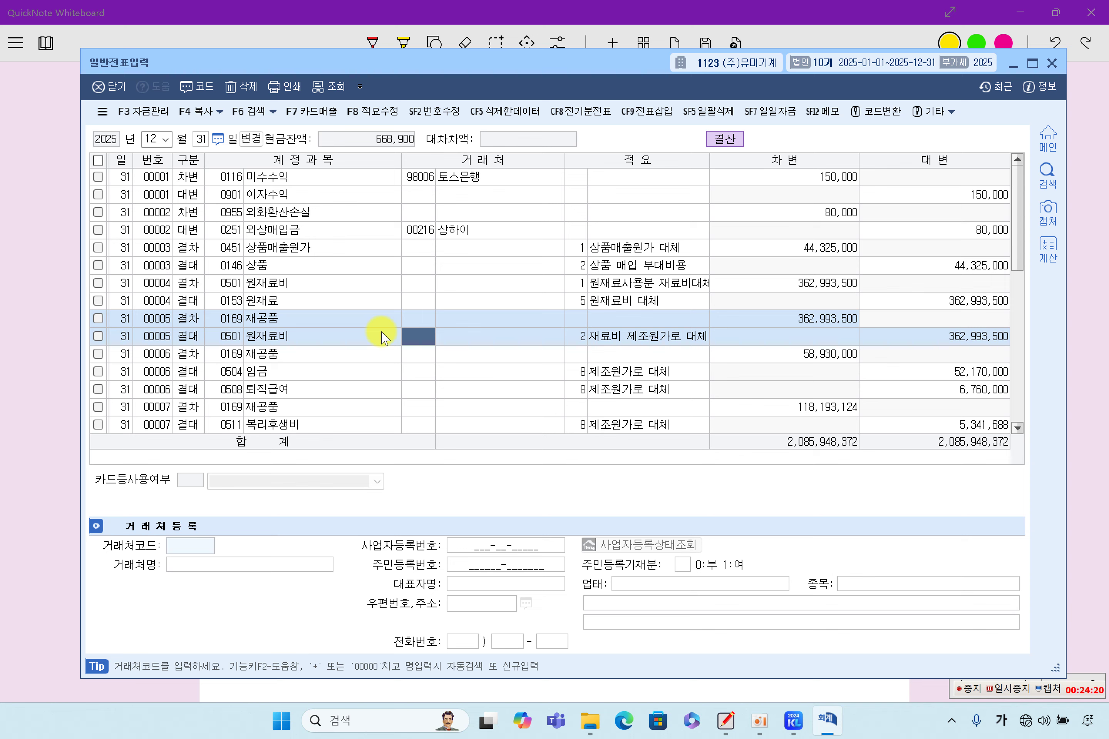
click(341, 247)
click(342, 336)
Examine the account codes and amounts of the 대손상각비 and 대손충당금 lines in the last December 31 voucher
scroll(338, 346, down, 3)
scroll(337, 346, down, 4)
click(342, 389)
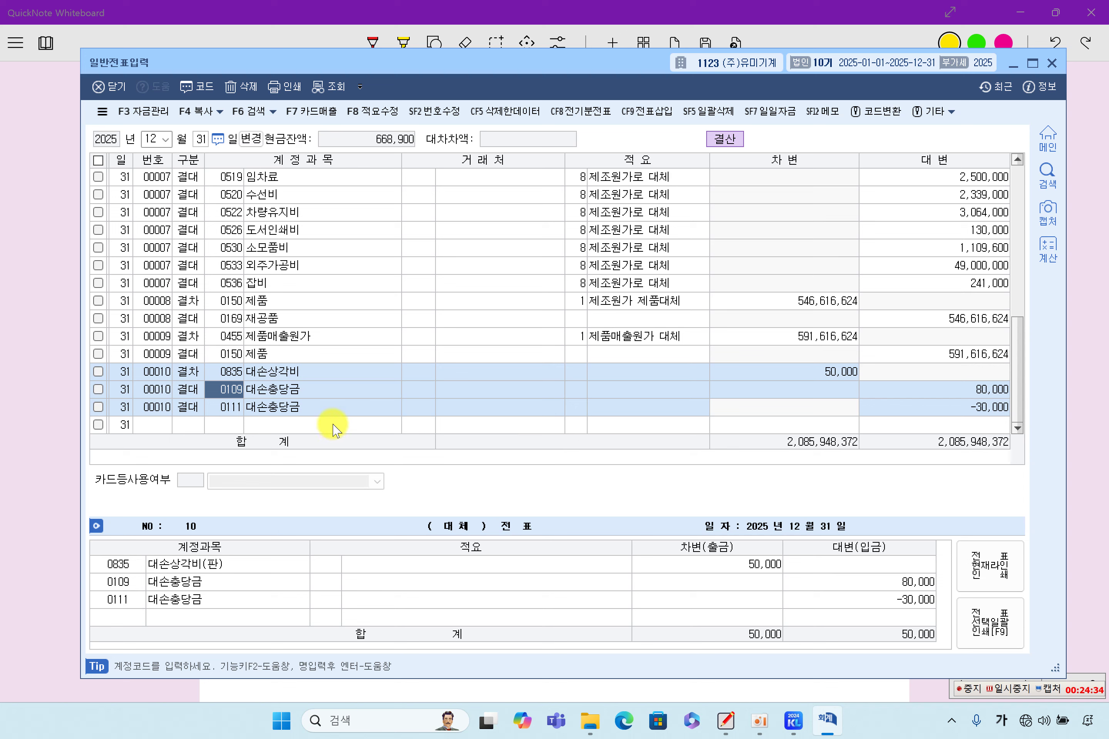
click(225, 373)
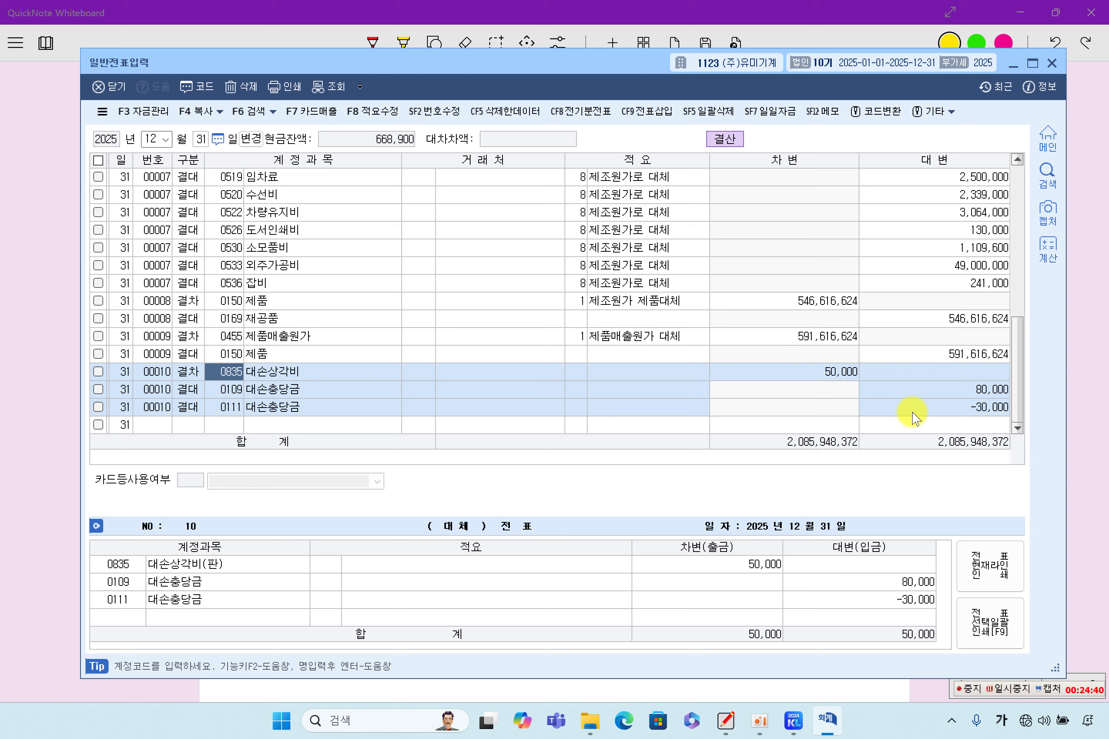
click(819, 372)
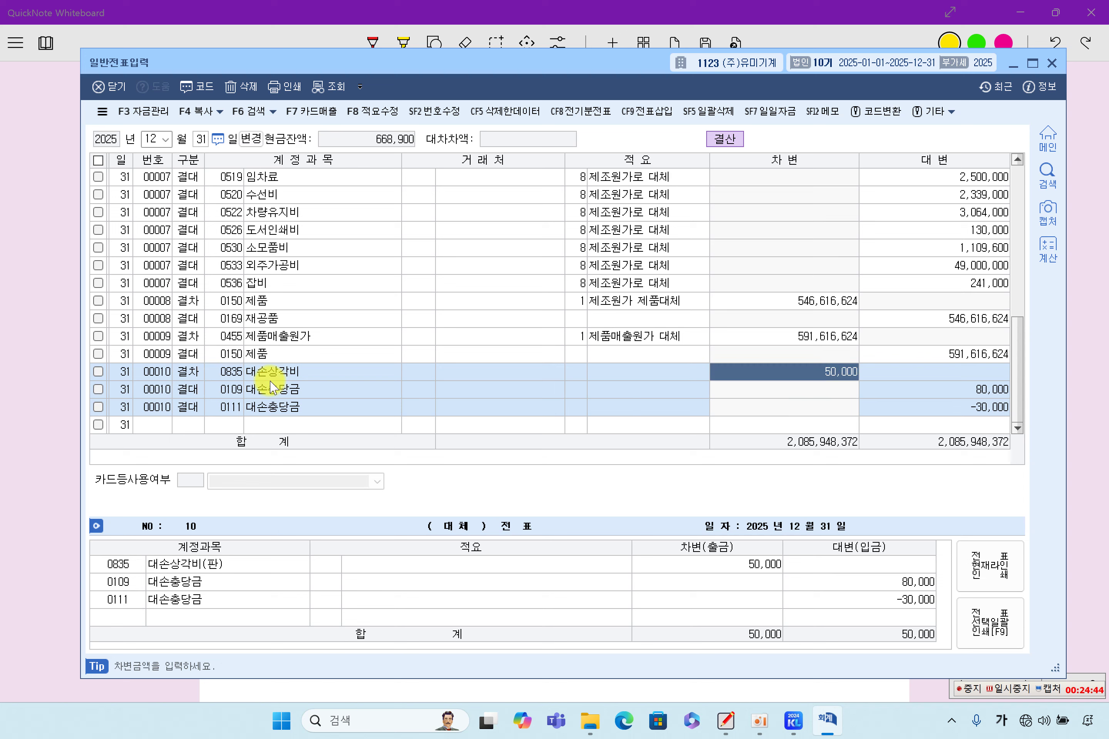
click(231, 390)
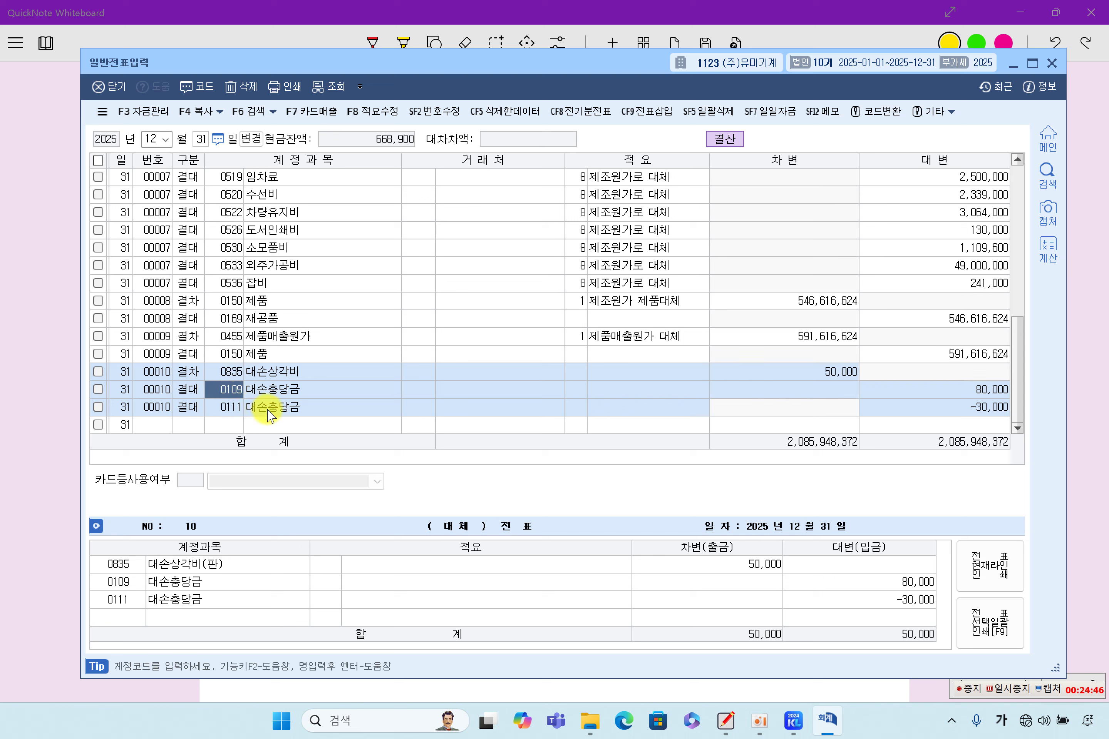
click(934, 393)
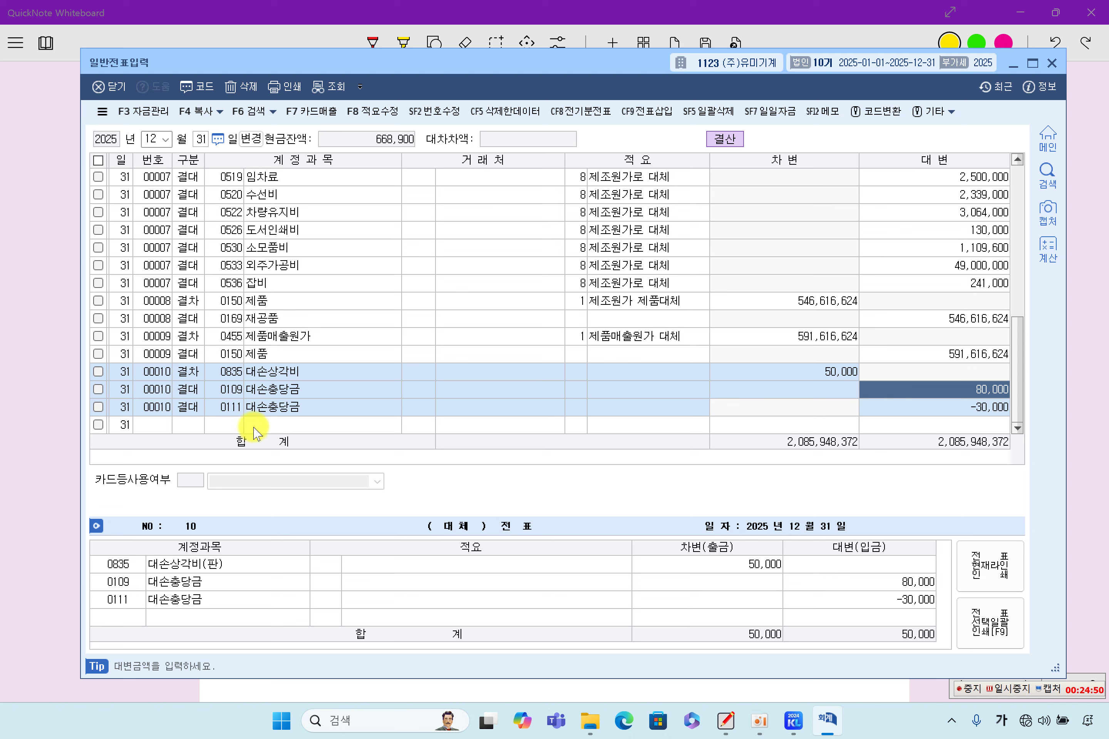
click(222, 408)
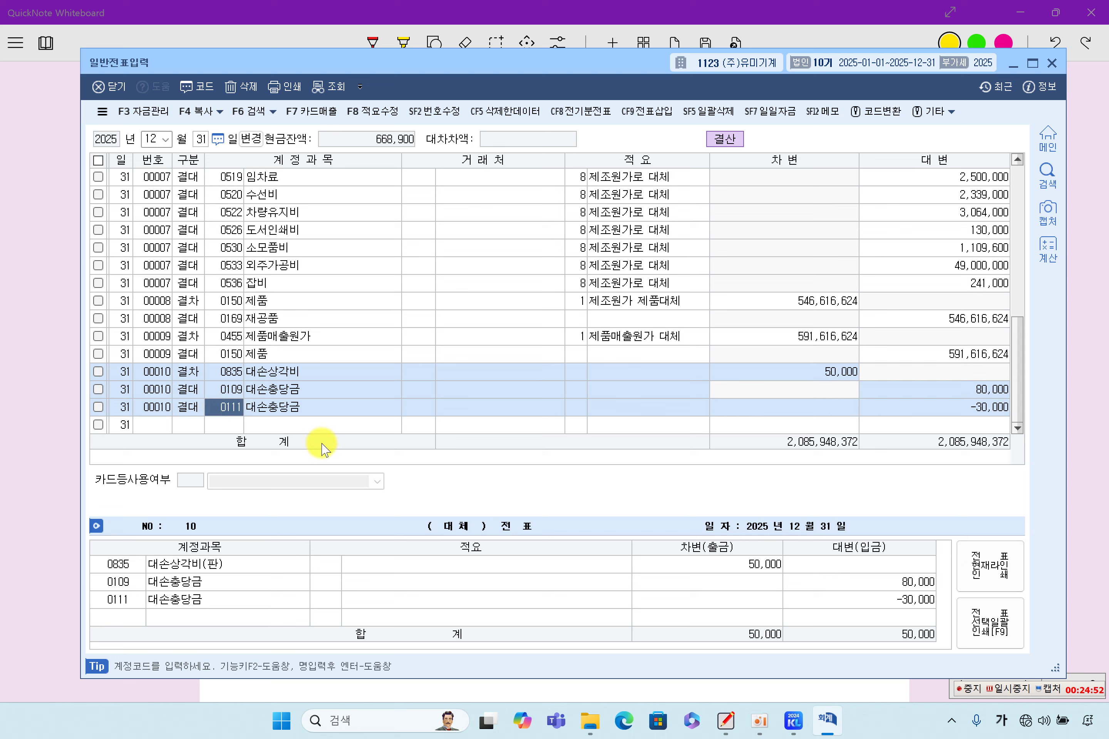
click(939, 408)
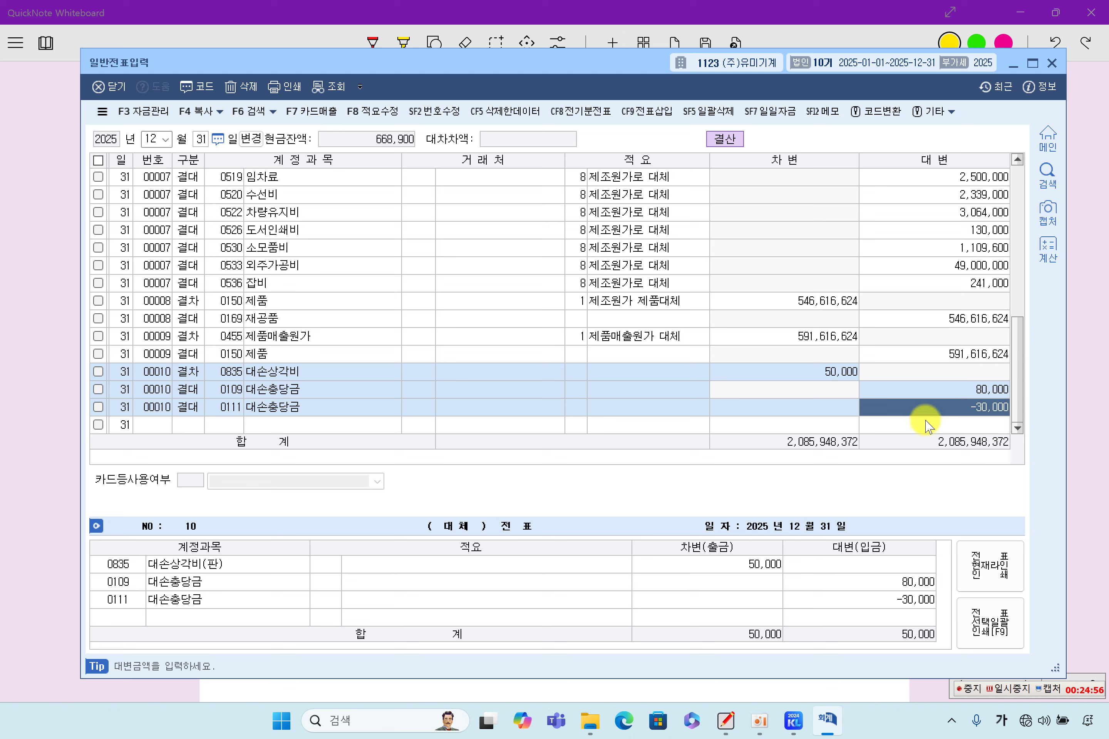
Compare the 대손상각비 debit amount with the two 대손충당금 credit amounts in the last voucher
click(847, 371)
click(889, 390)
click(913, 407)
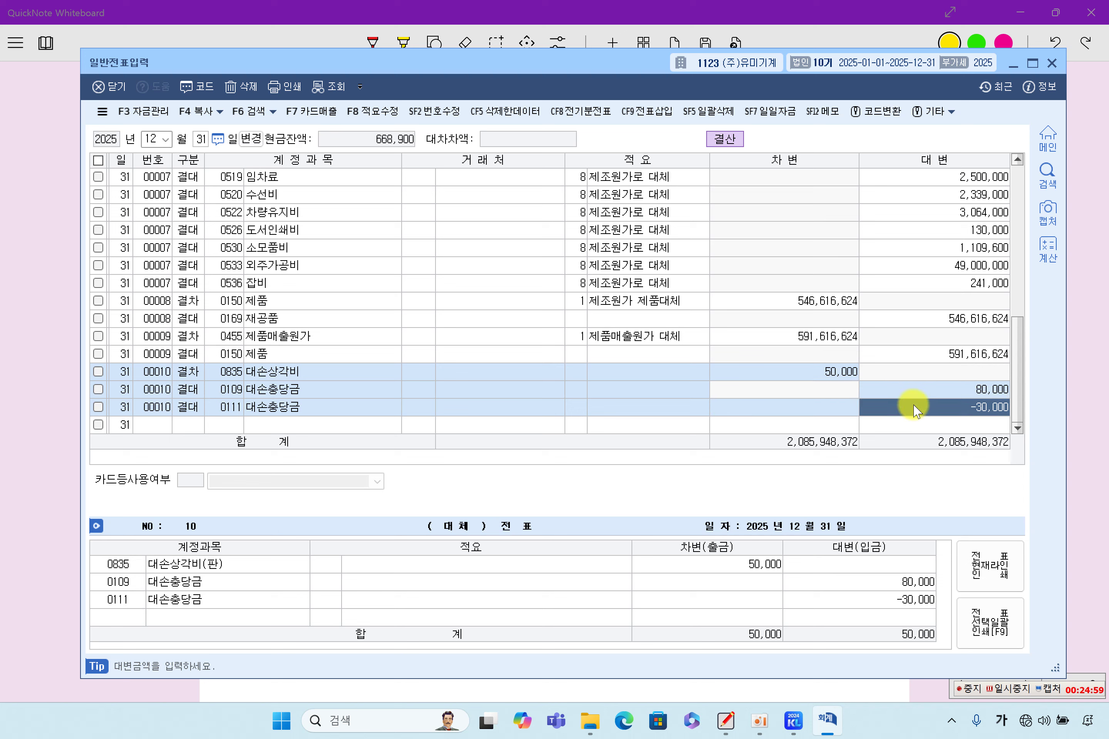
click(832, 371)
click(903, 389)
click(920, 409)
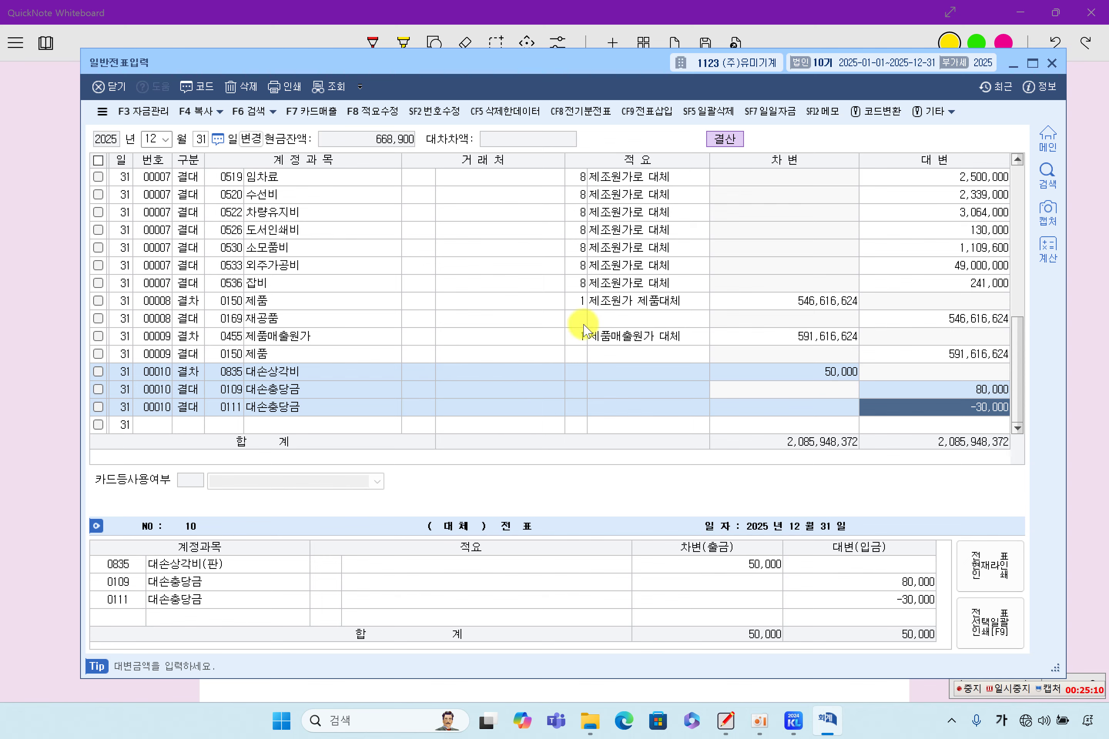
Close 일반전표입력 and switch to the exam sheet in QuickNote Whiteboard
click(1052, 62)
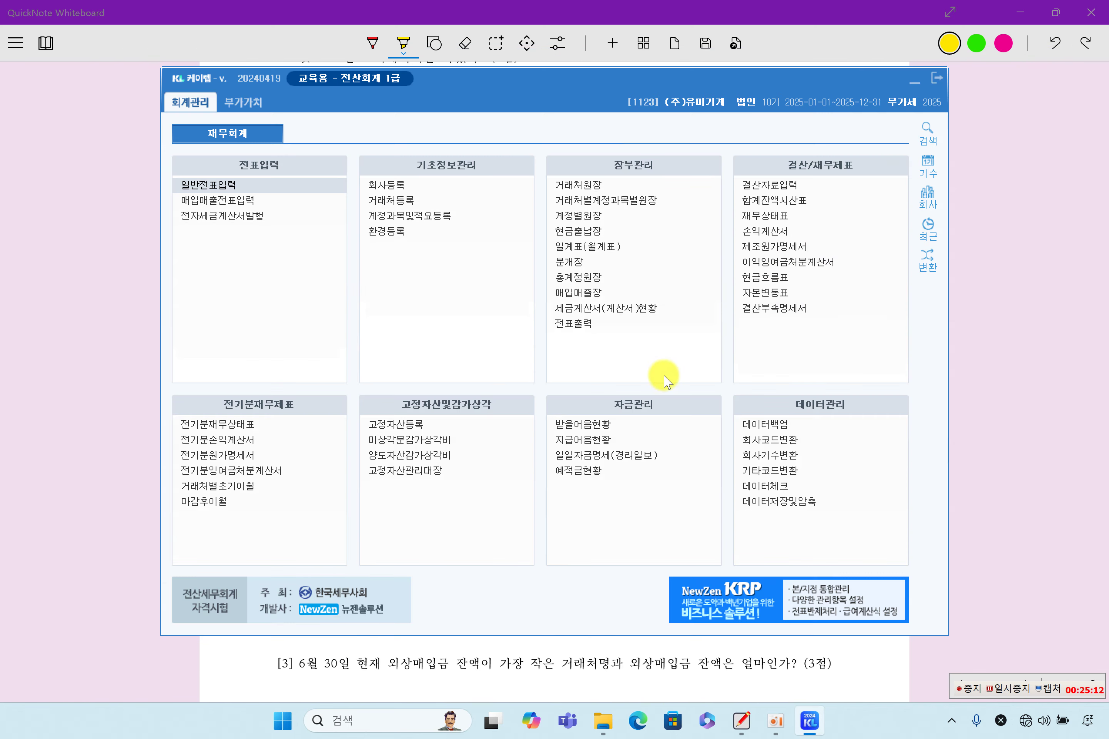
click(991, 451)
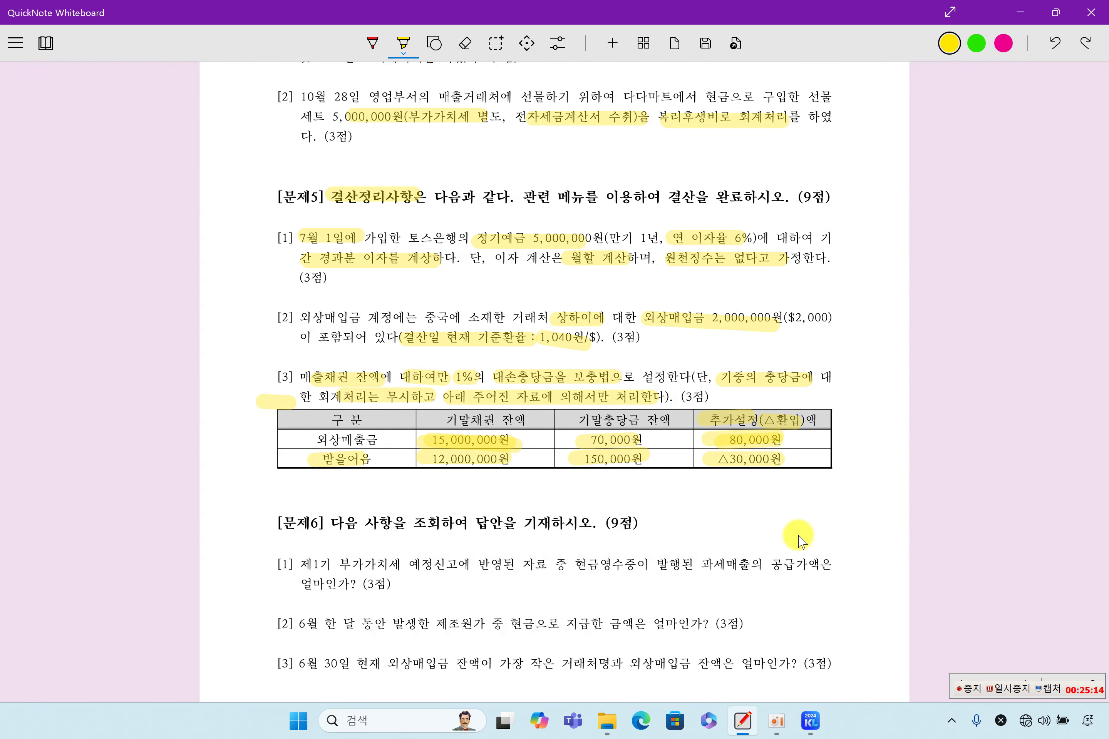
Highlight the key phrases of problem 6 question [1] on 제1기 예정신고, 현금영수증 과세매출 and 공급가액
scroll(795, 544, down, 3)
scroll(794, 541, down, 2)
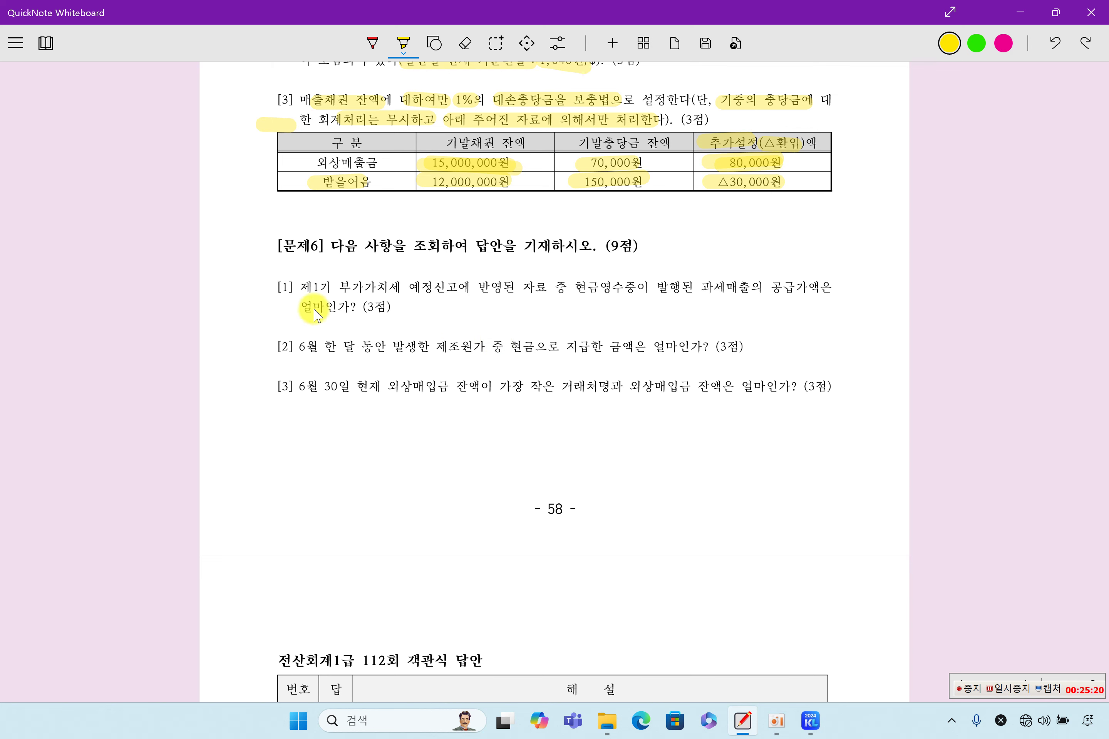
drag(289, 287, 450, 289)
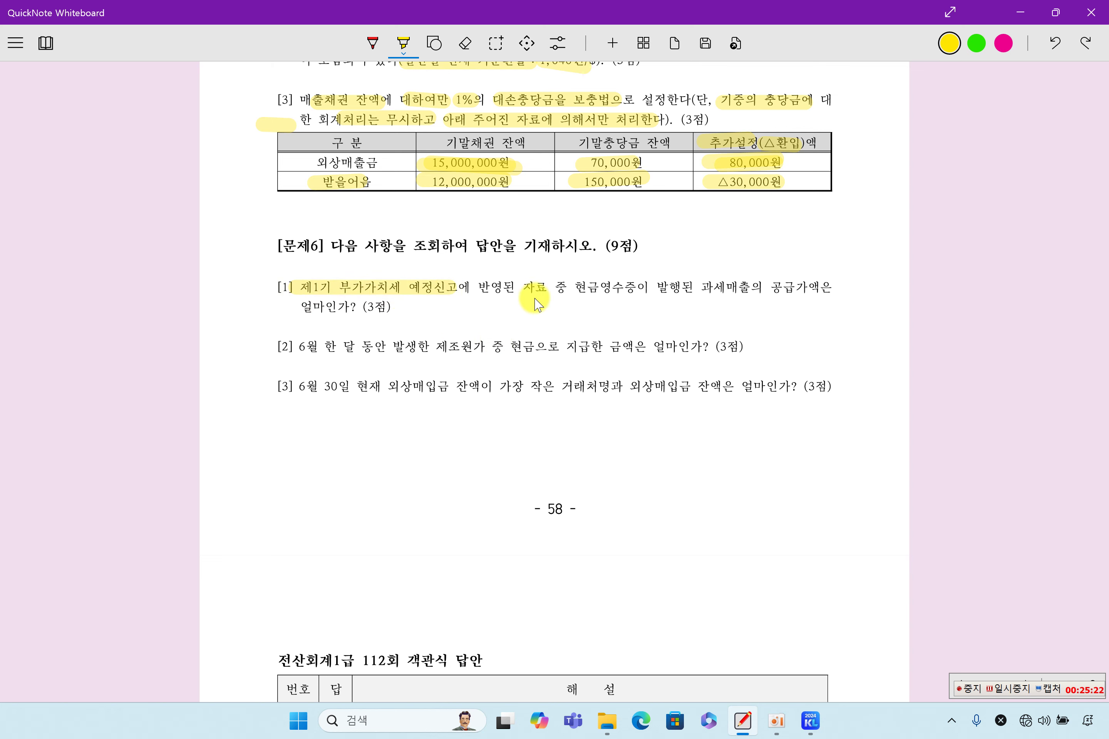
drag(579, 289, 819, 288)
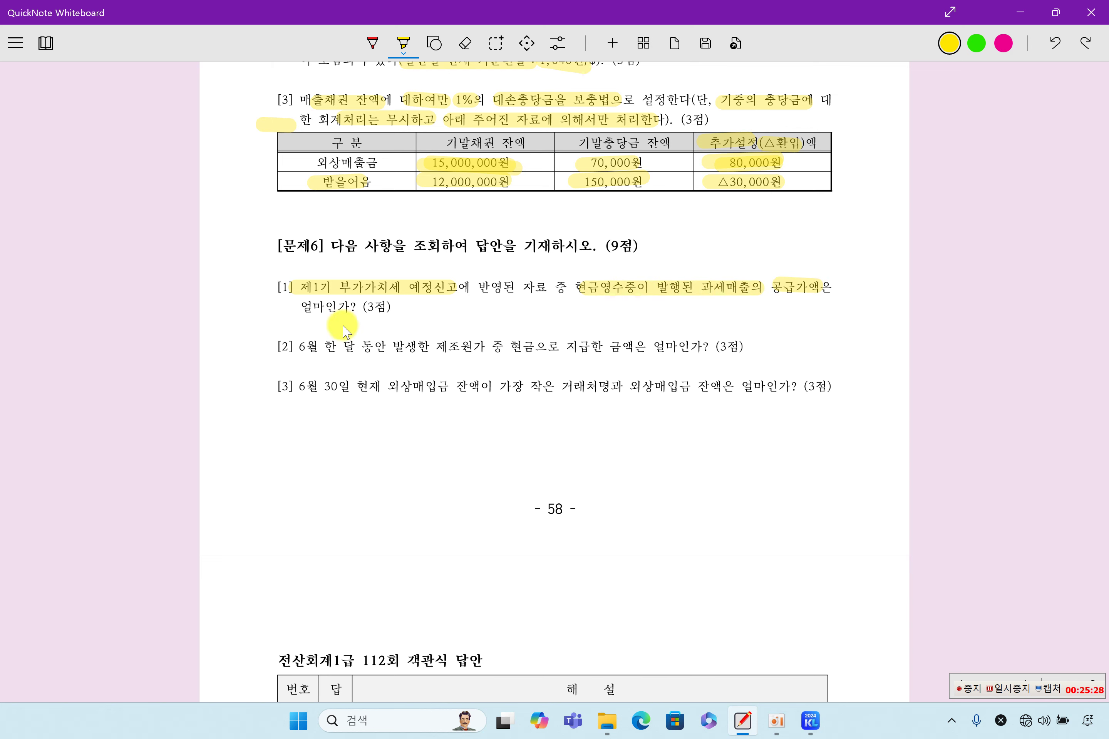
drag(309, 308, 387, 307)
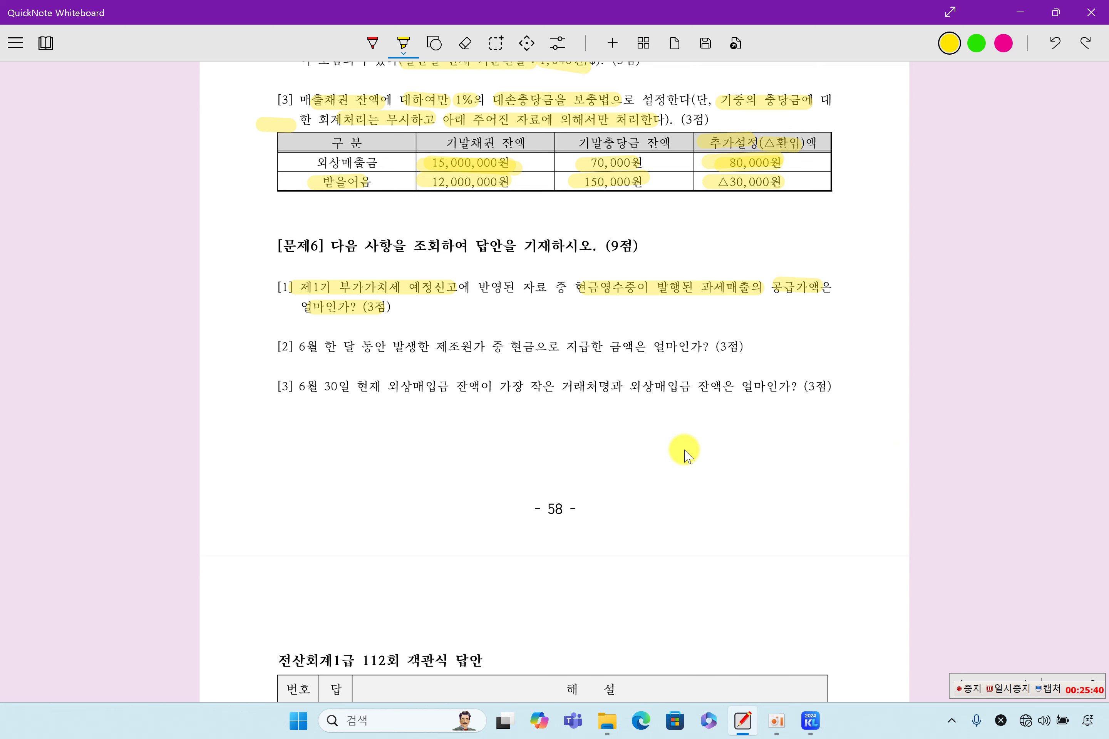
drag(570, 287, 638, 292)
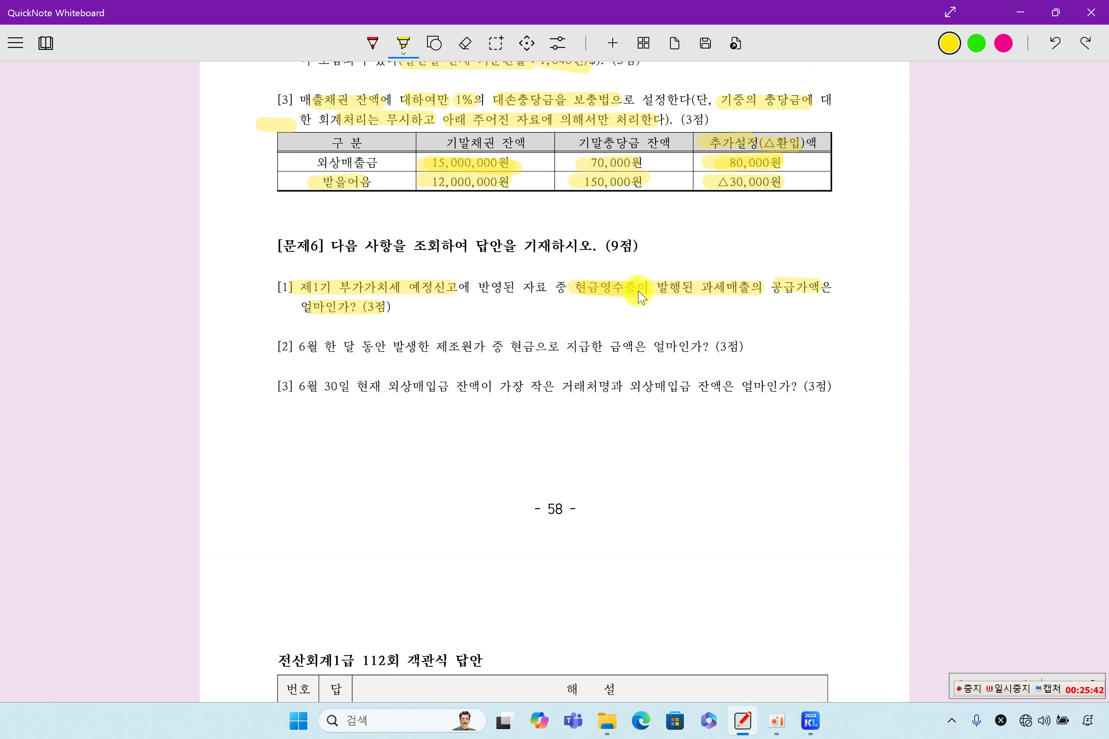
Switch to 케이렙, open 매입매출장 and set the query period to January 1 through March 31, 2025
click(810, 721)
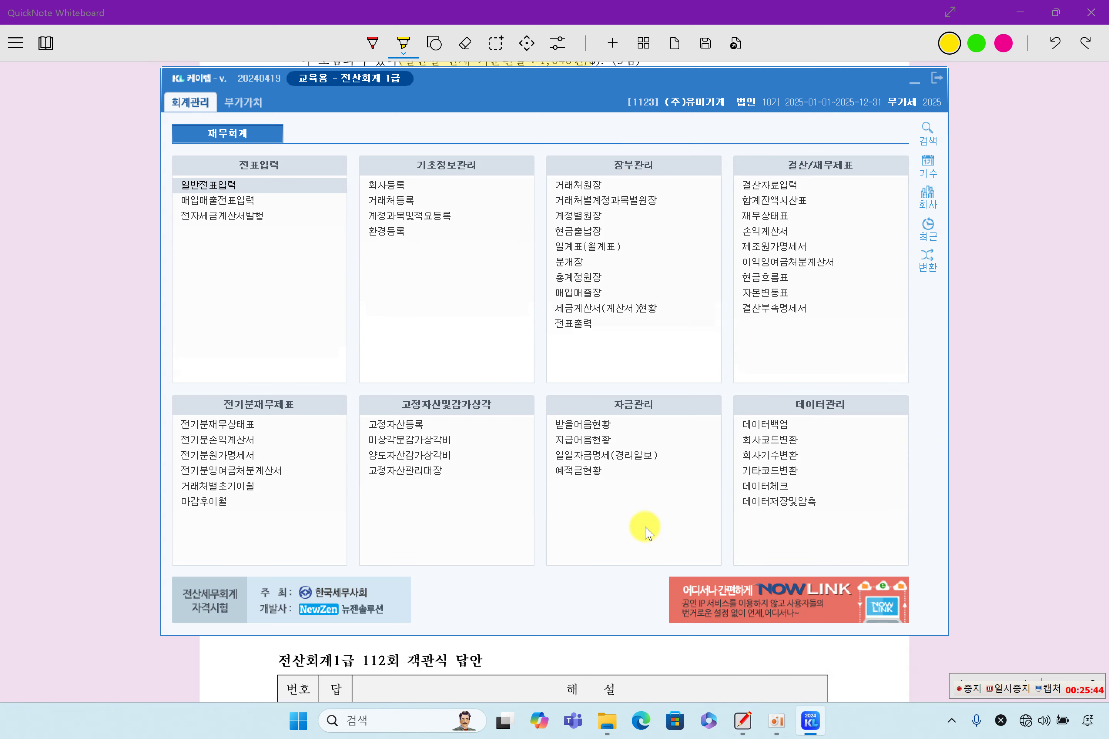
click(586, 294)
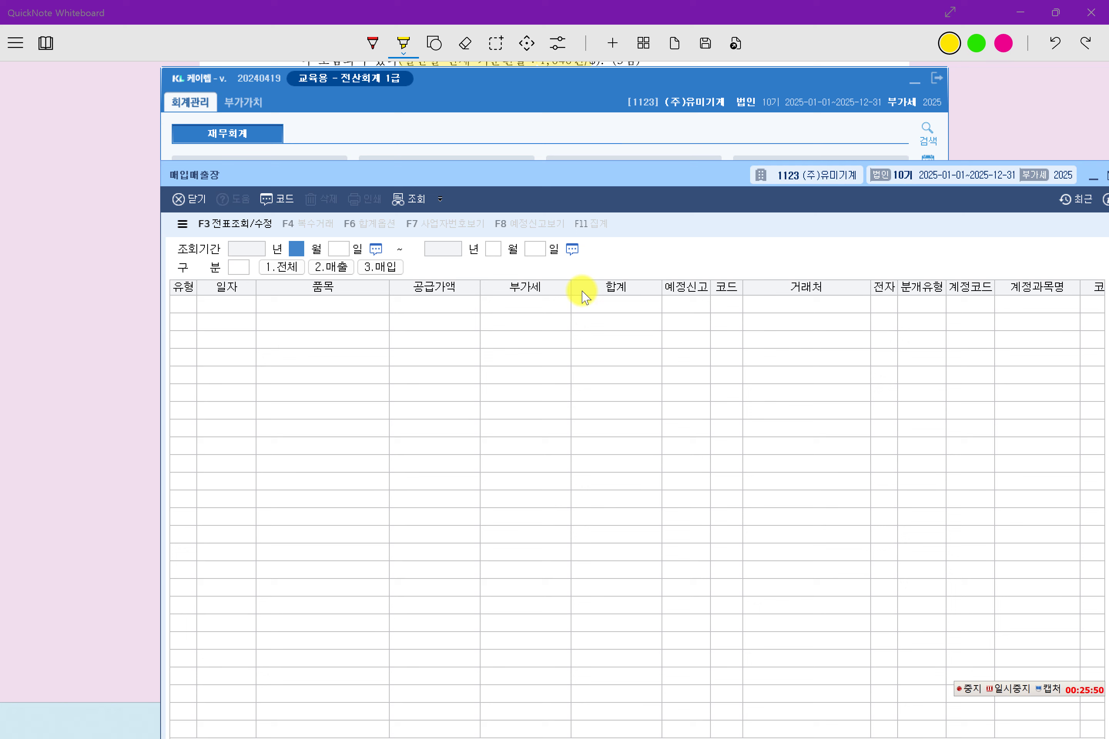
text(1)
key(Return)
text(1)
key(Return)
text(3)
key(Return)
text(31)
key(Return)
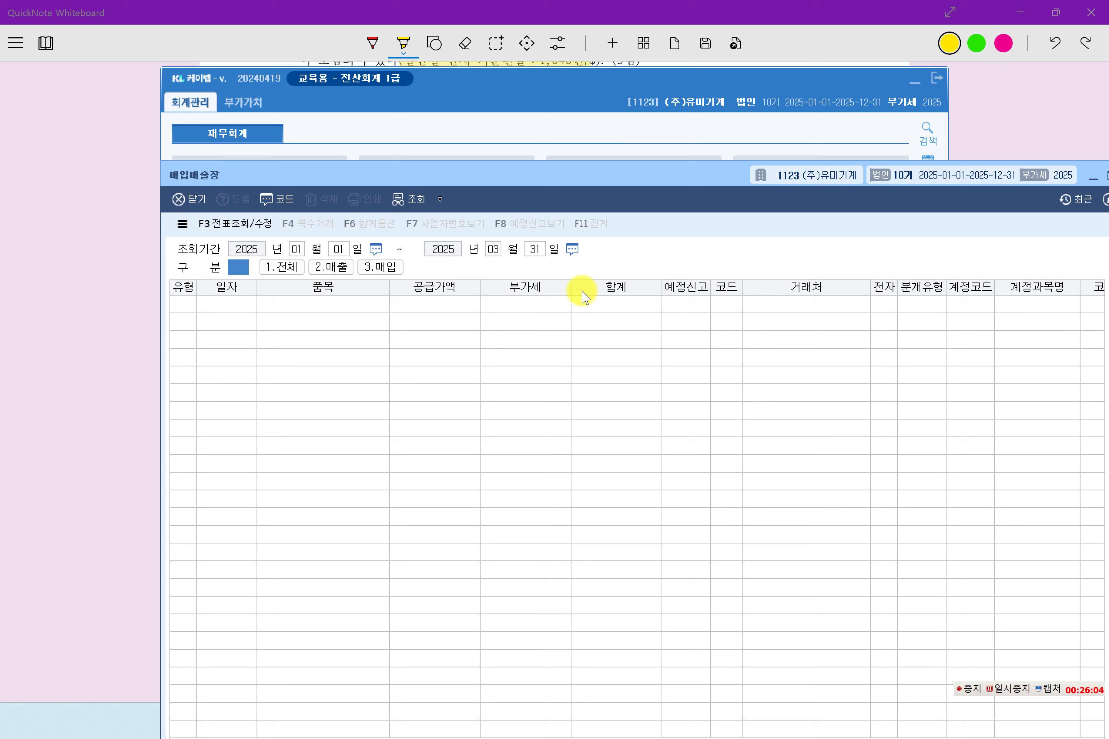
Limit the 매입매출장 to 매출 entries of type 22.현과 and check the 공급가액 of the listed sale
click(336, 268)
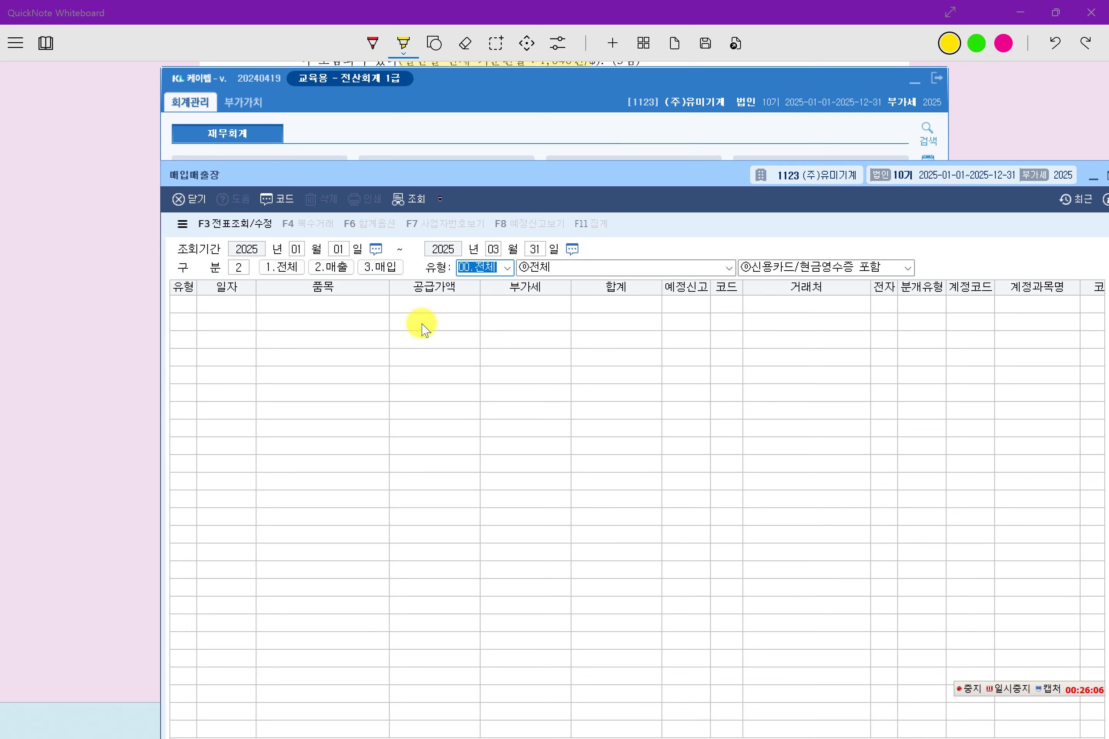
click(506, 268)
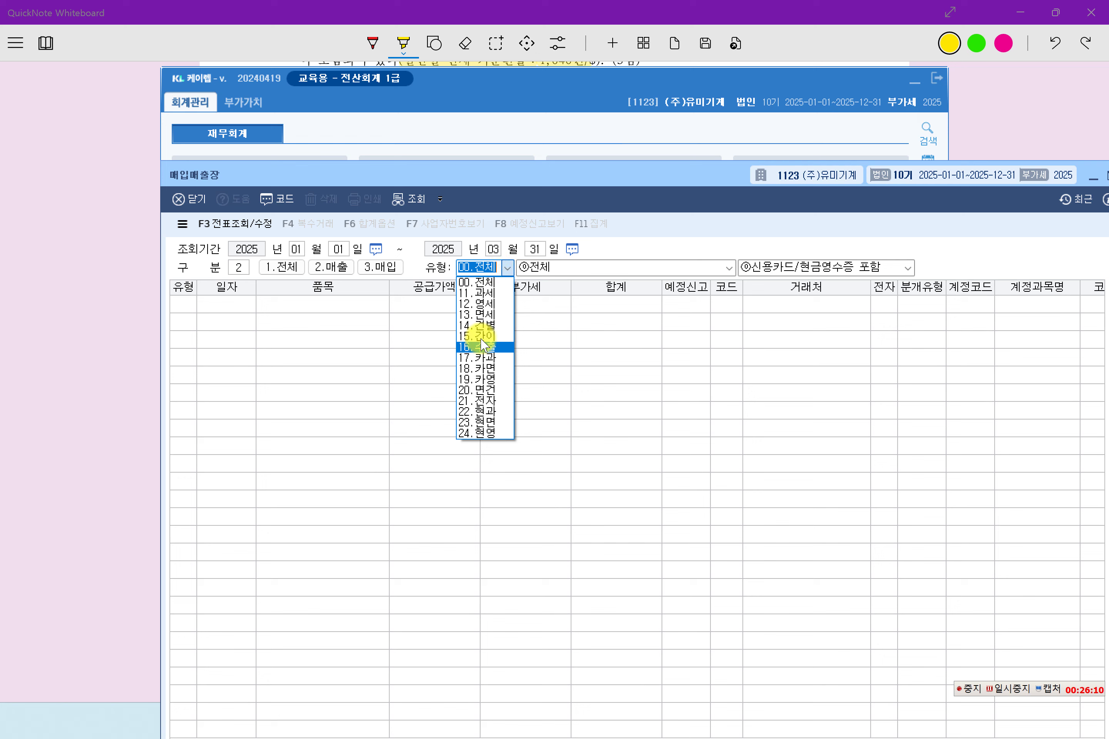
click(493, 413)
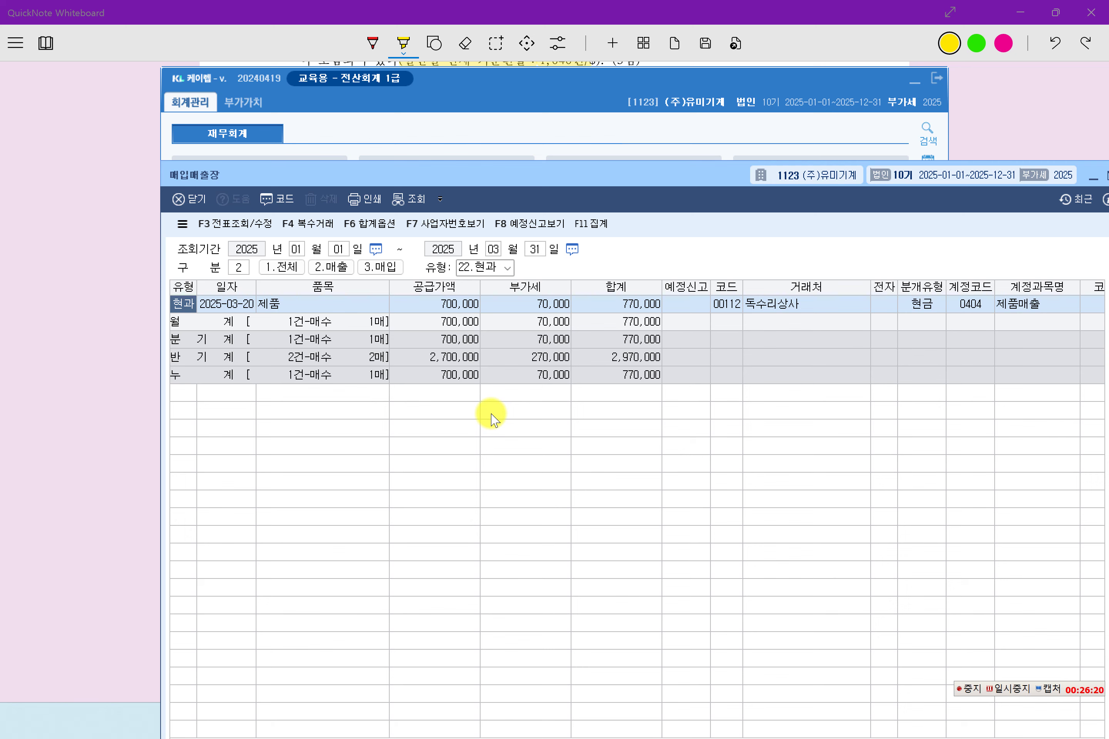
drag(544, 168, 453, 70)
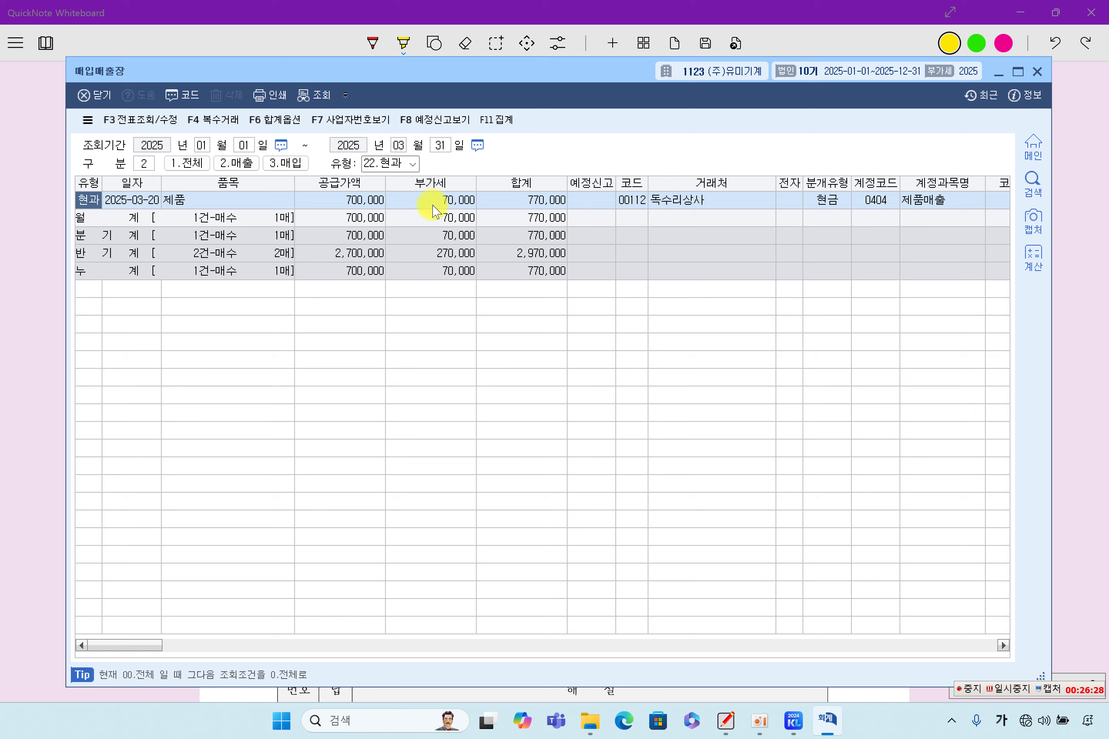
click(352, 201)
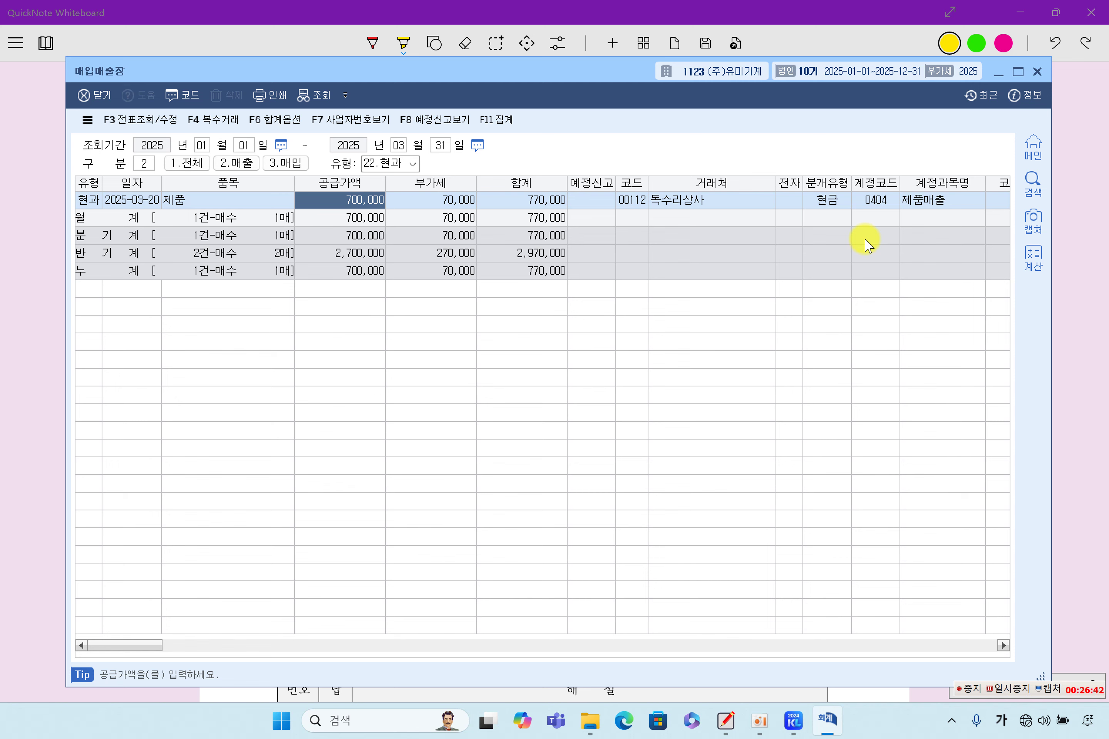
Switch to the exam sheet in QuickNote Whiteboard and highlight the June, 제조원가 and cash payment phrases of question [2]
click(1072, 384)
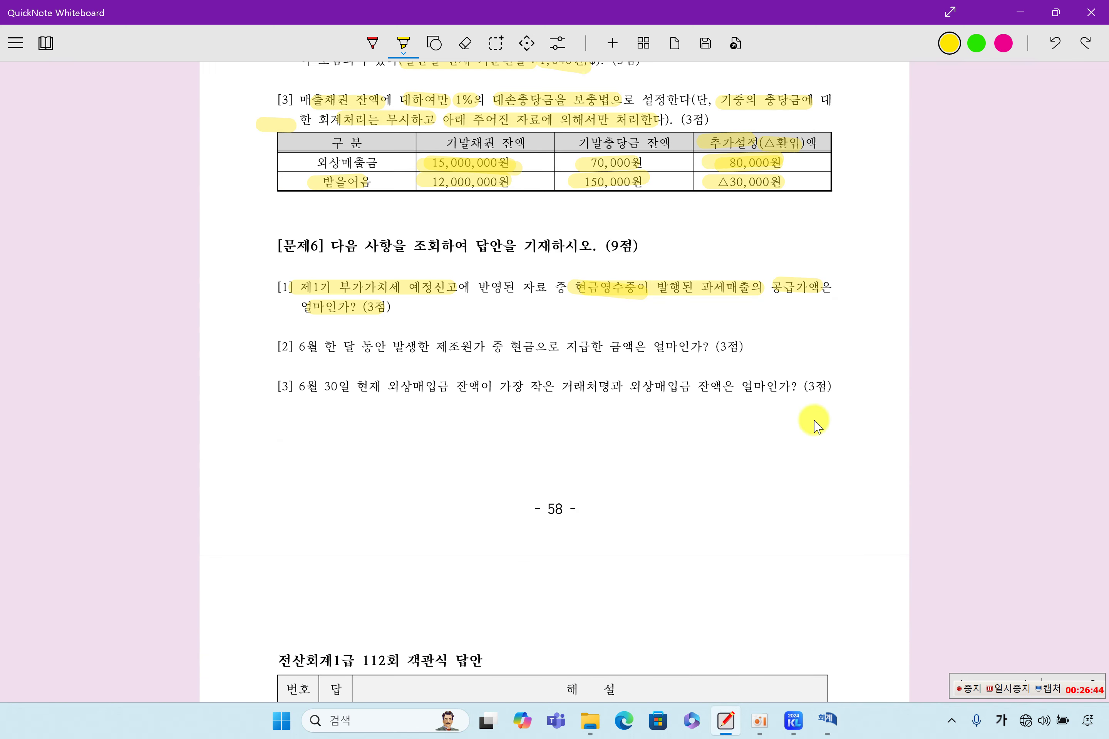
drag(287, 352, 683, 349)
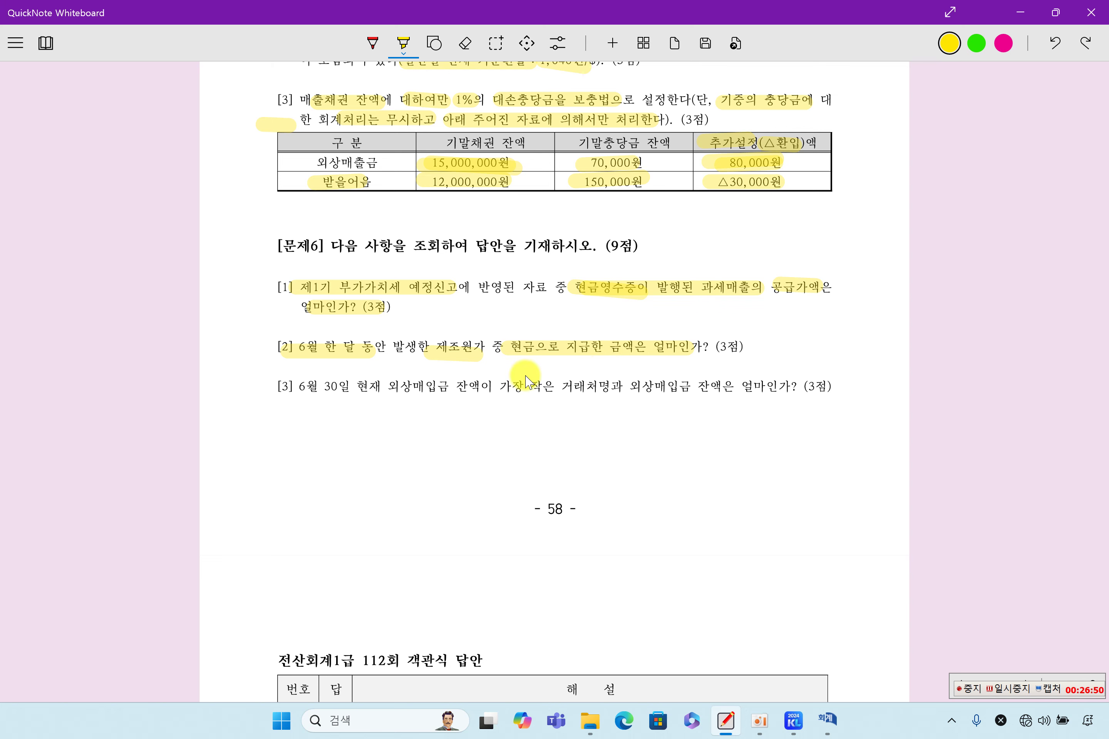
drag(292, 344, 369, 344)
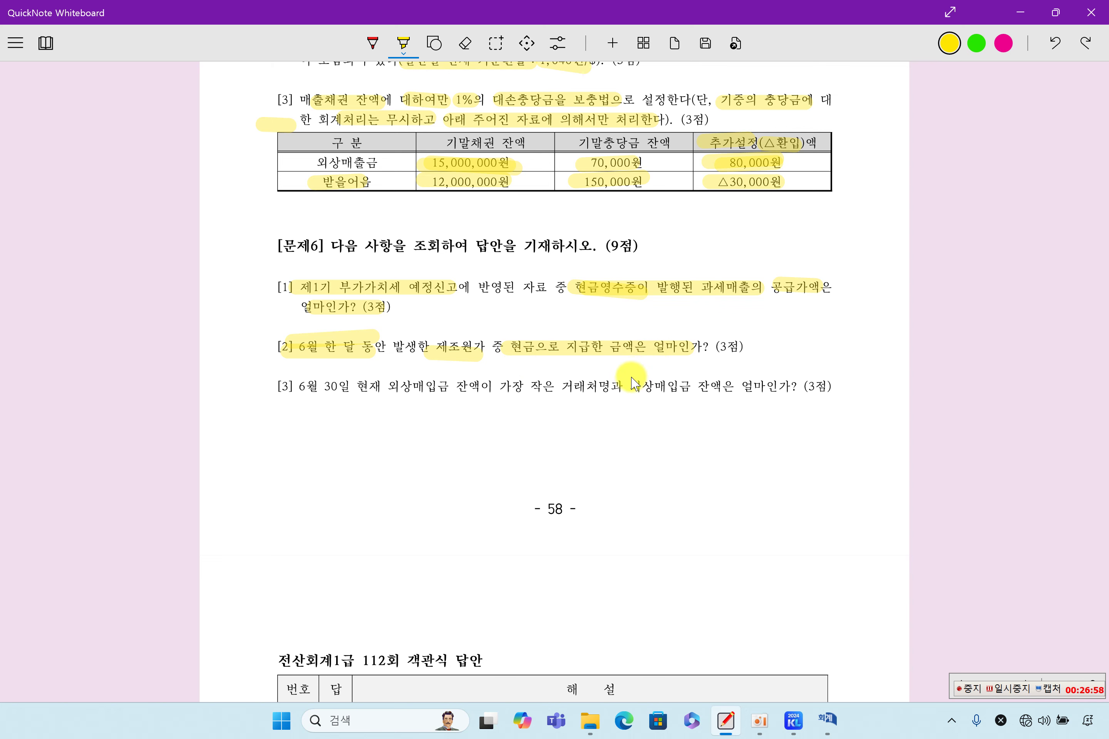
Switch to 케이렙, open 일계표(월계표) and query the 월계표 for June through June 2025
click(796, 721)
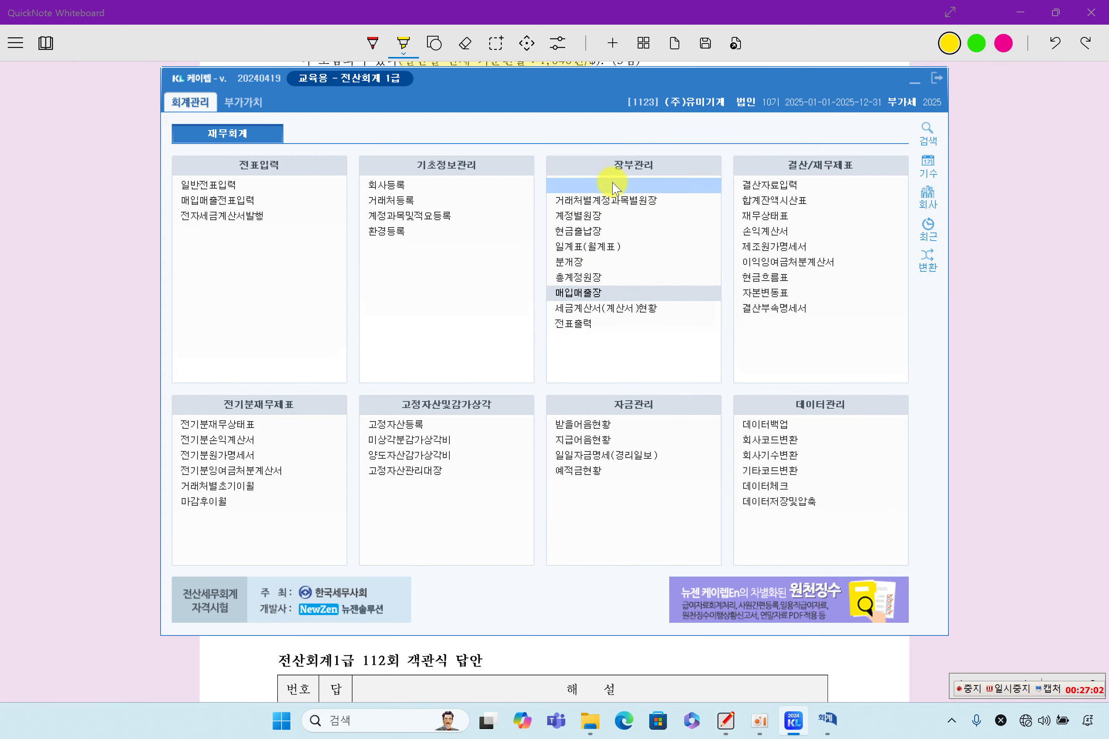
click(602, 252)
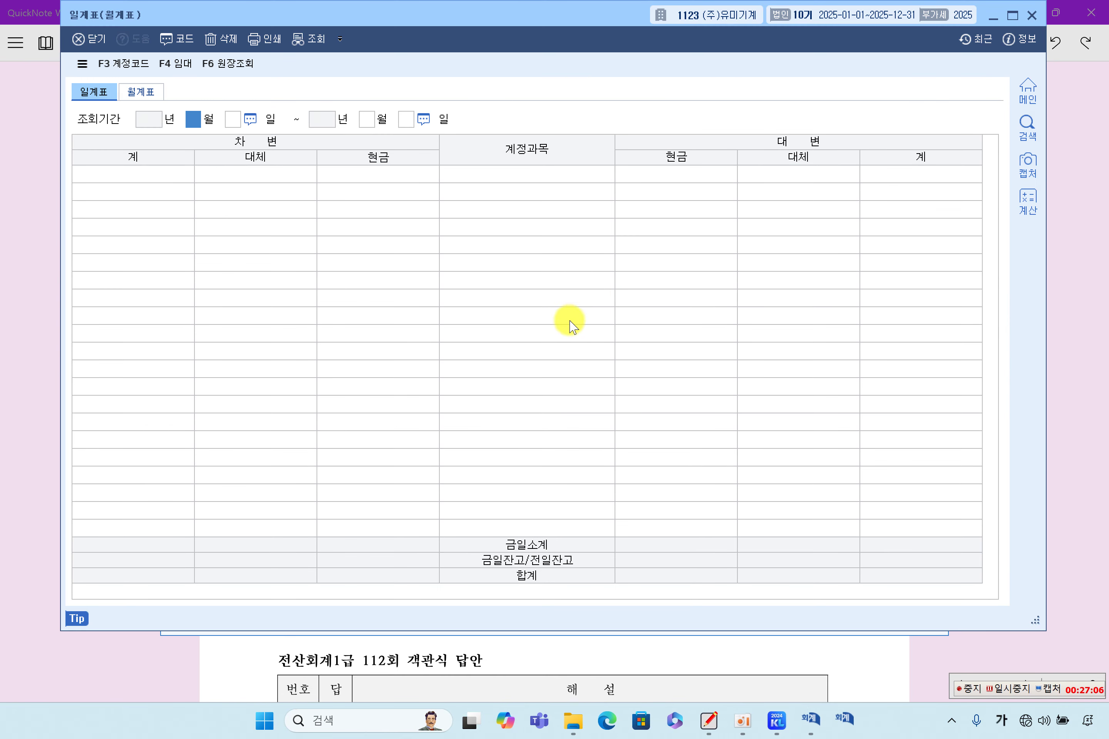
click(140, 92)
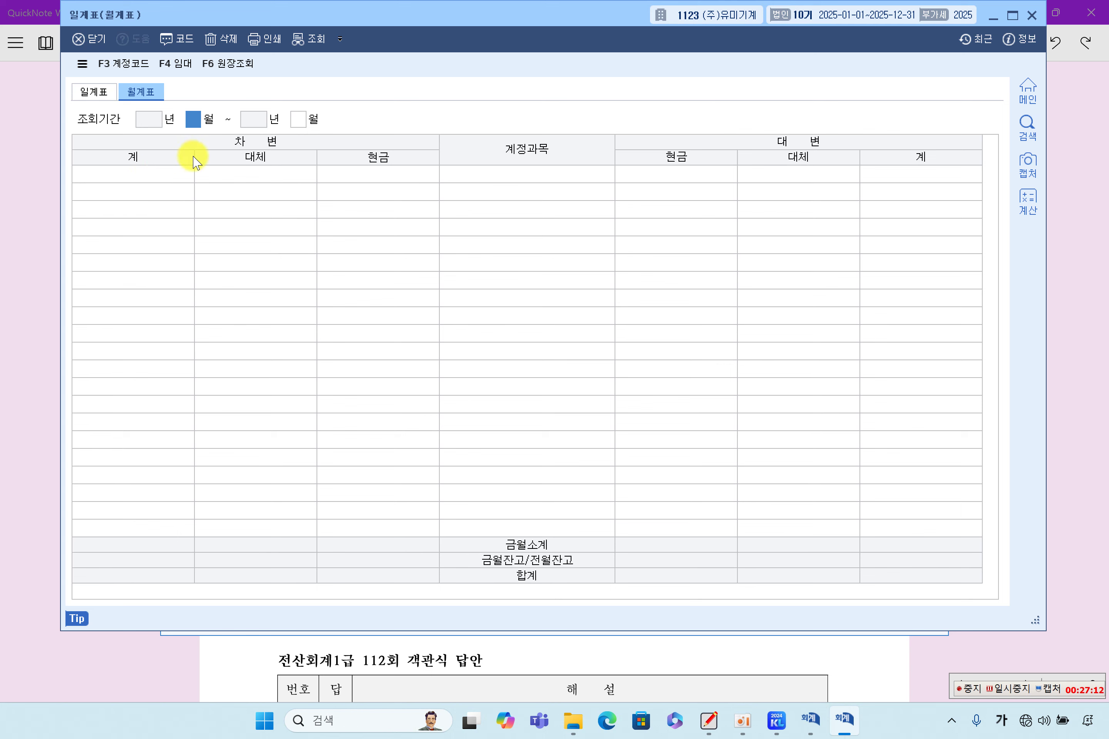
key(Return)
key(Return)
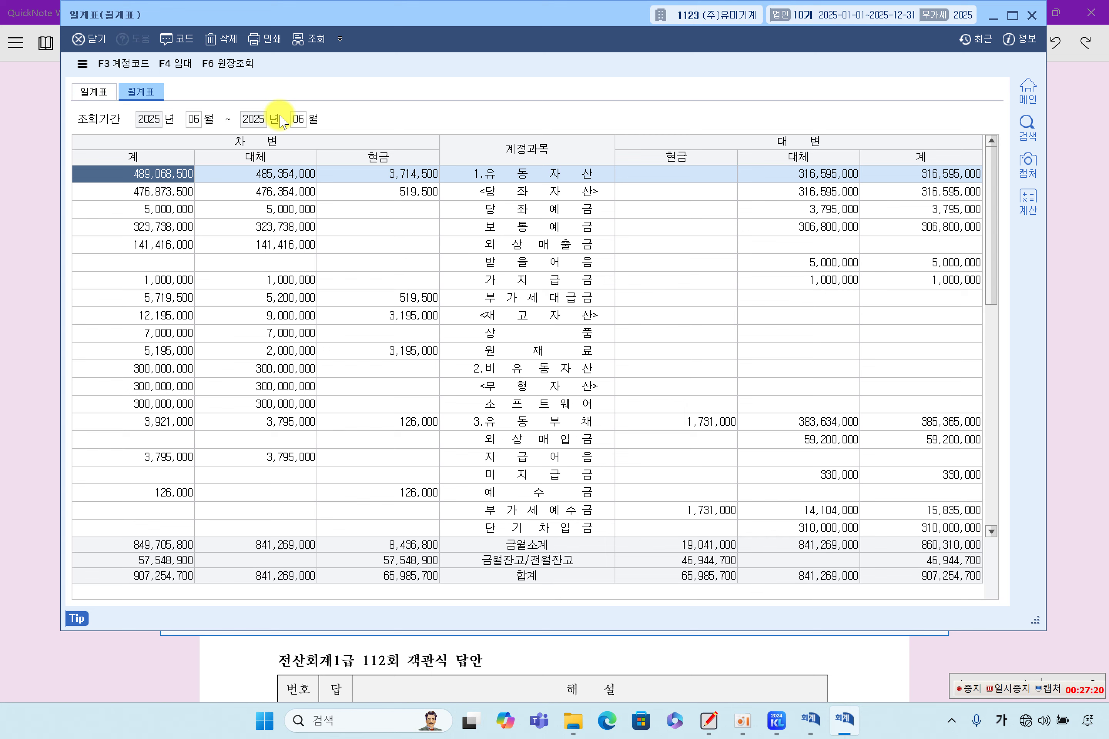
Look through the June 월계표 from the asset and liability accounts down to the 노무비 and 제조경비 groups under 제조원가
click(491, 246)
click(504, 351)
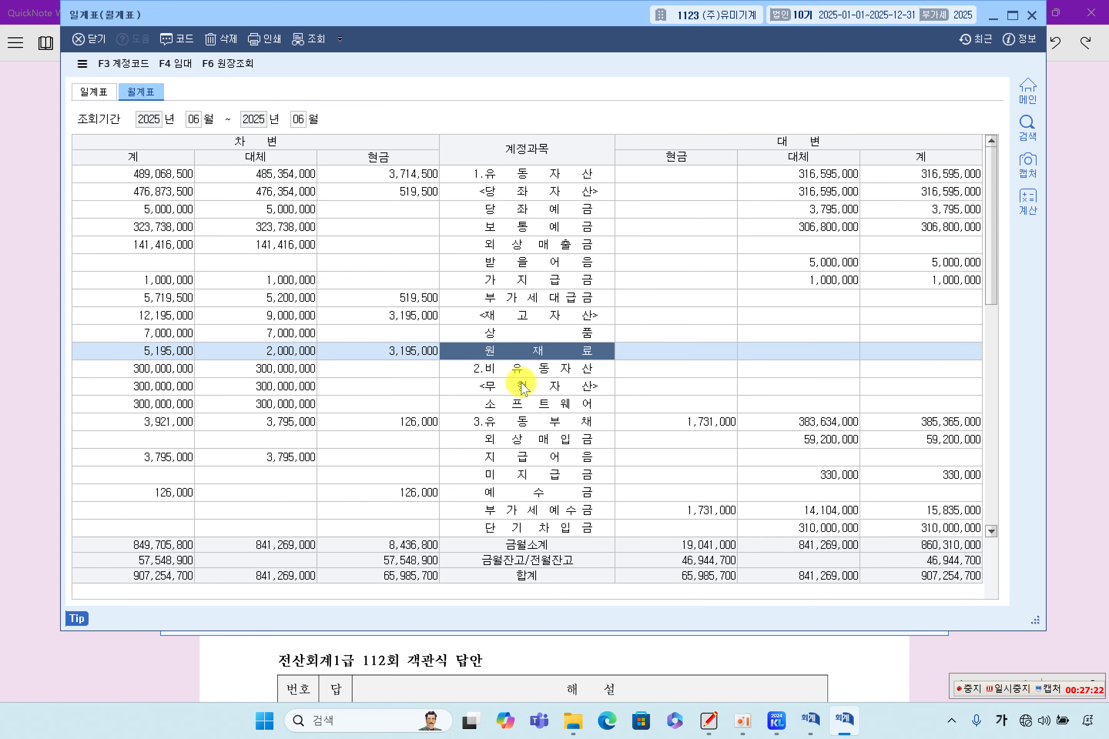
click(523, 426)
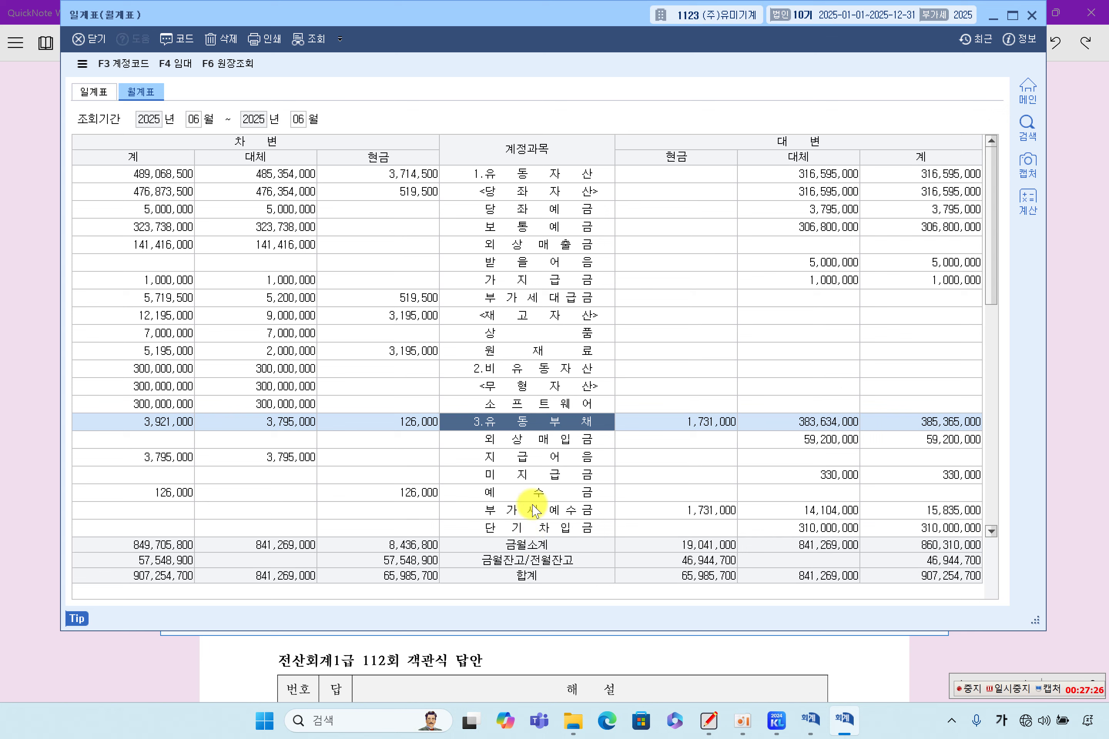
click(536, 479)
click(547, 370)
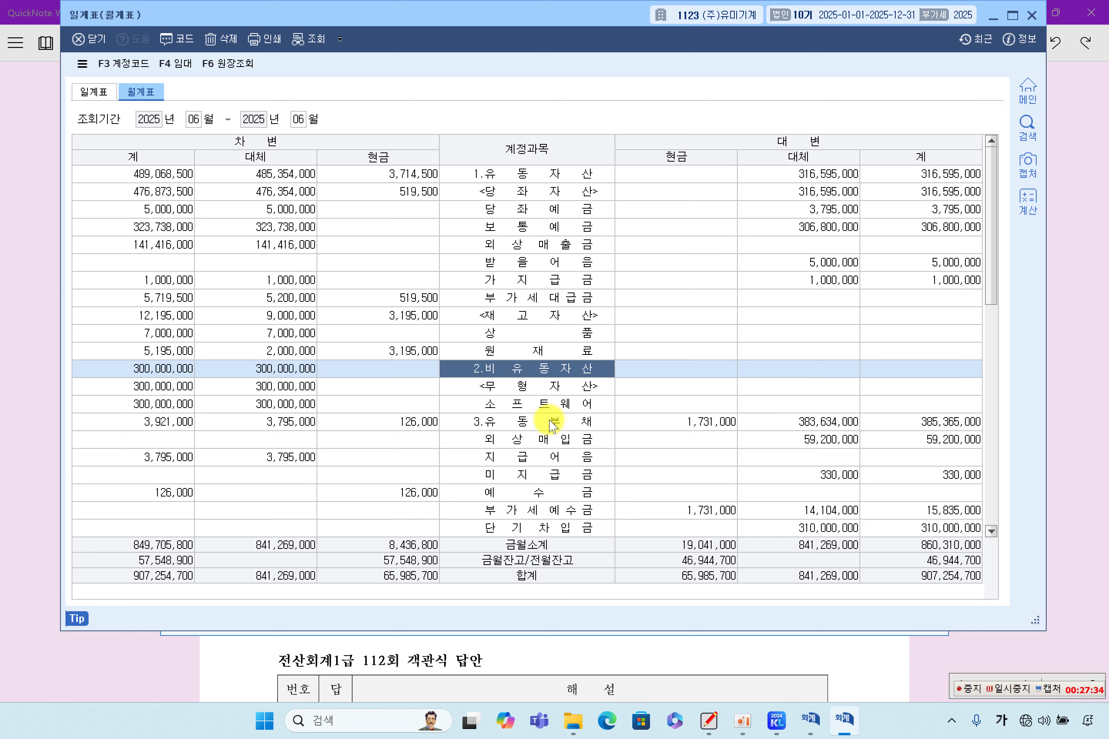
scroll(551, 425, down, 7)
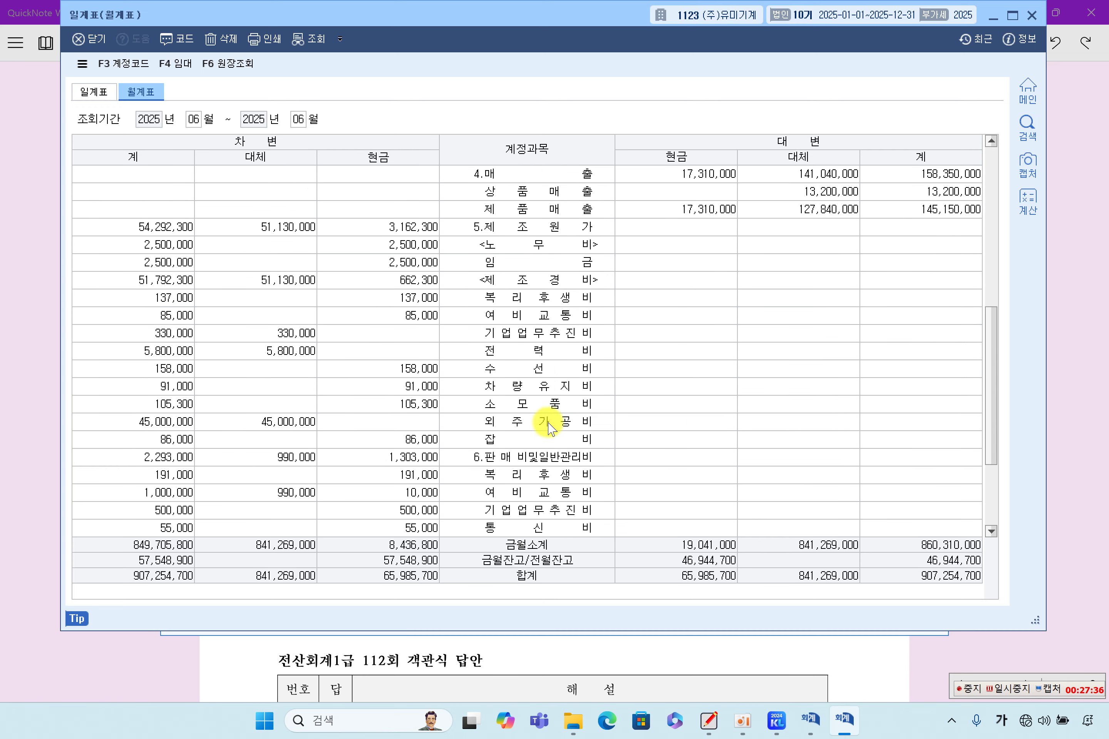
click(515, 243)
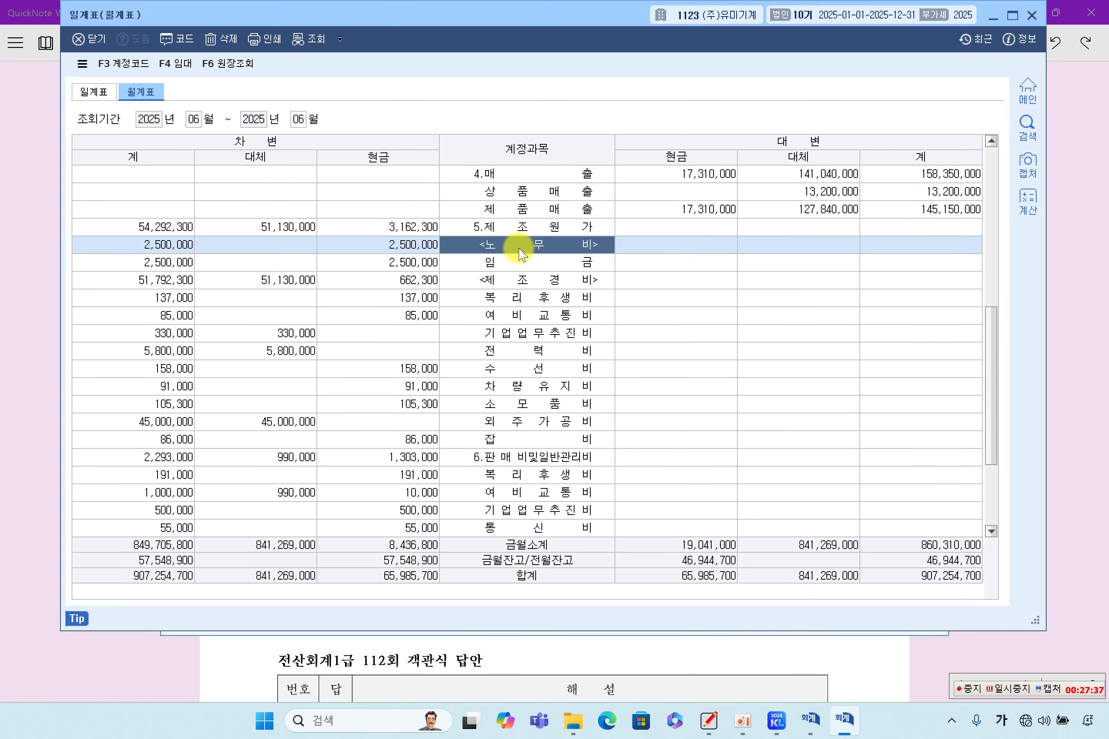
click(528, 286)
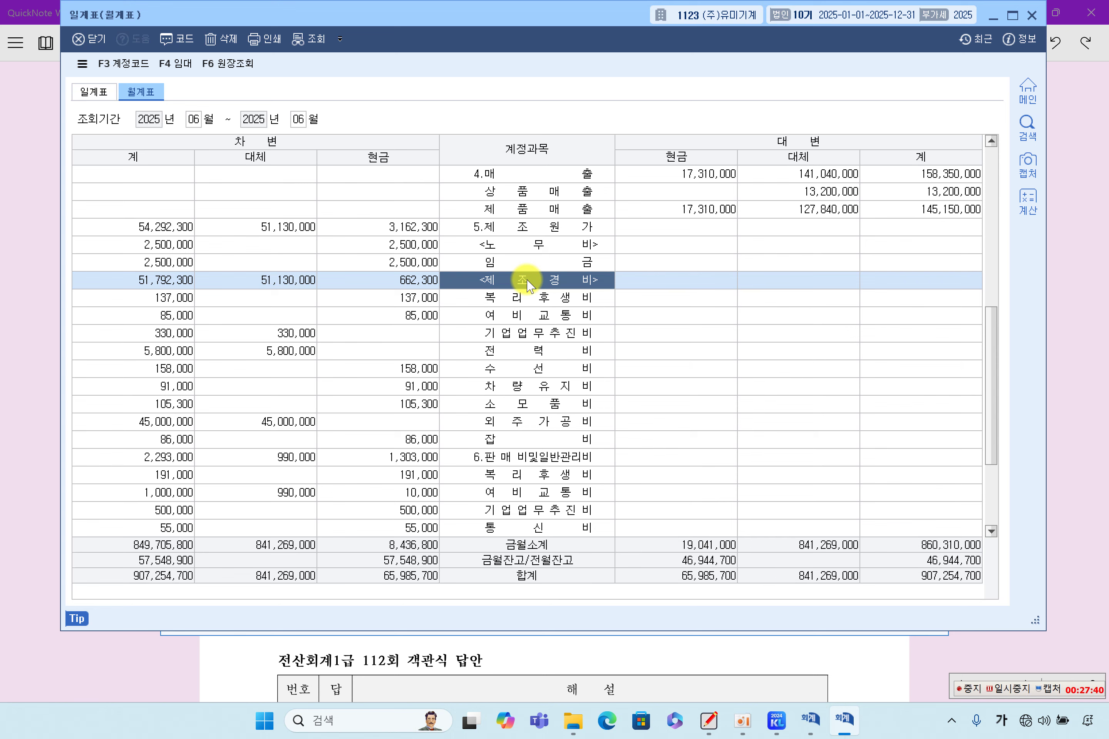
Return to the exam sheet and highlight 제조원가 and the cash payment phrase of question [2] again
click(43, 471)
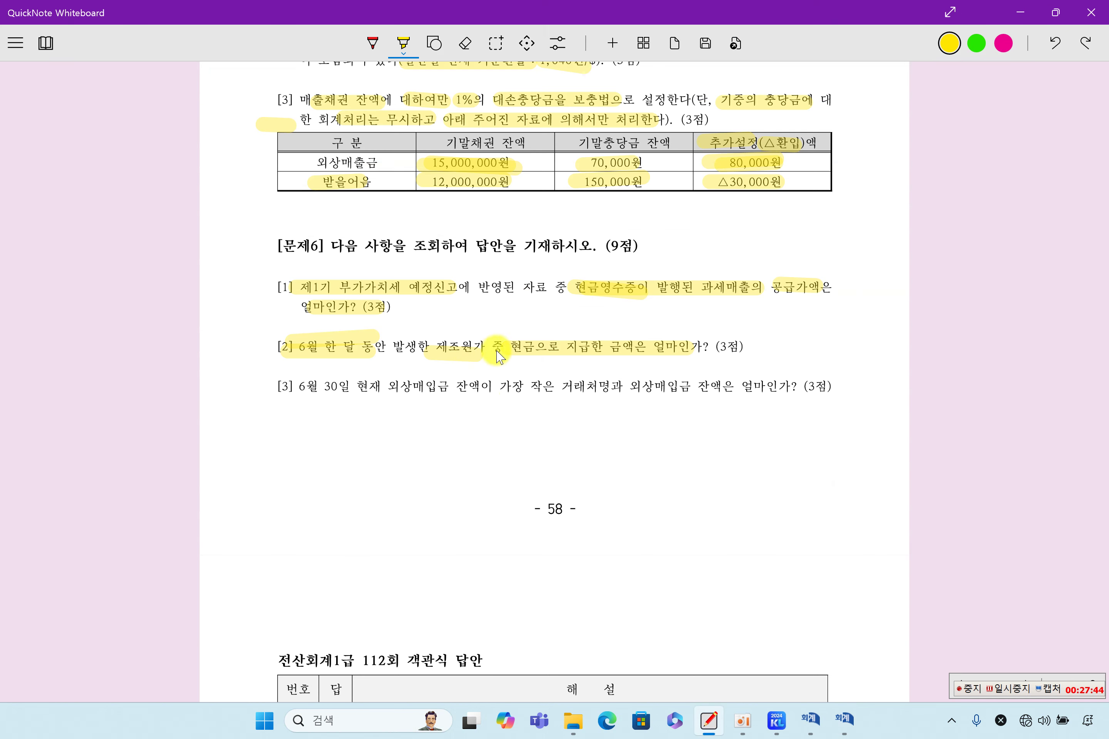
mouse_move(435, 344)
mouse_down()
mouse_move(470, 338)
mouse_move(441, 348)
mouse_move(484, 353)
mouse_up()
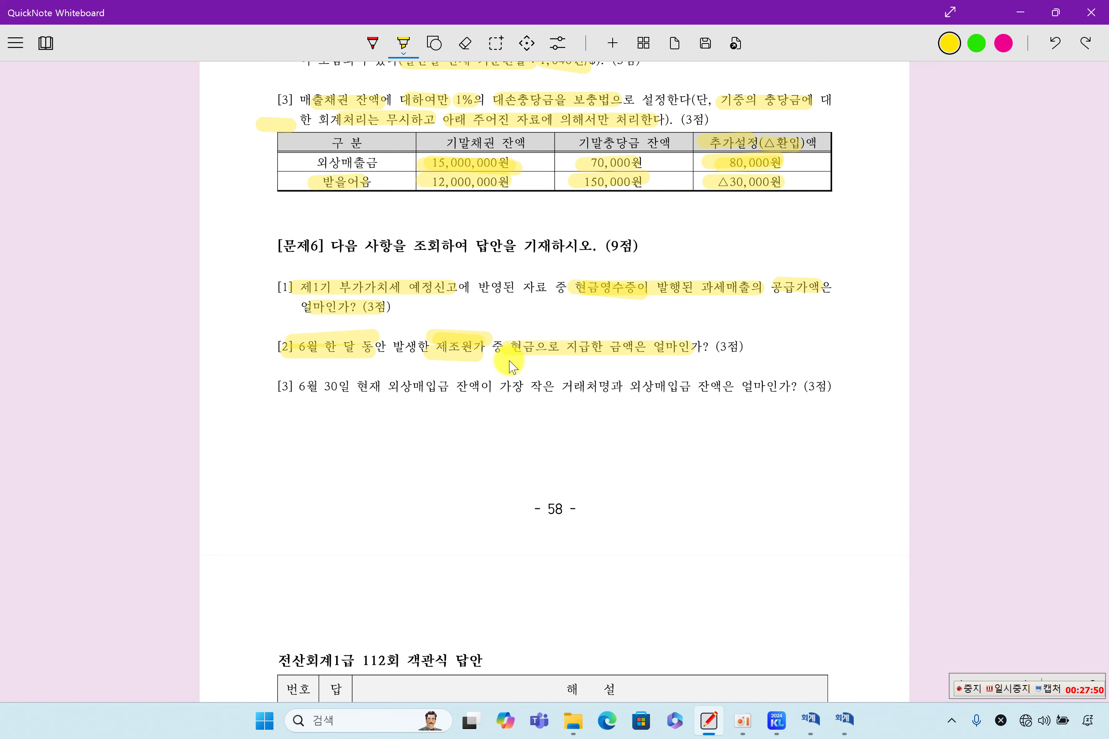
drag(496, 366, 696, 357)
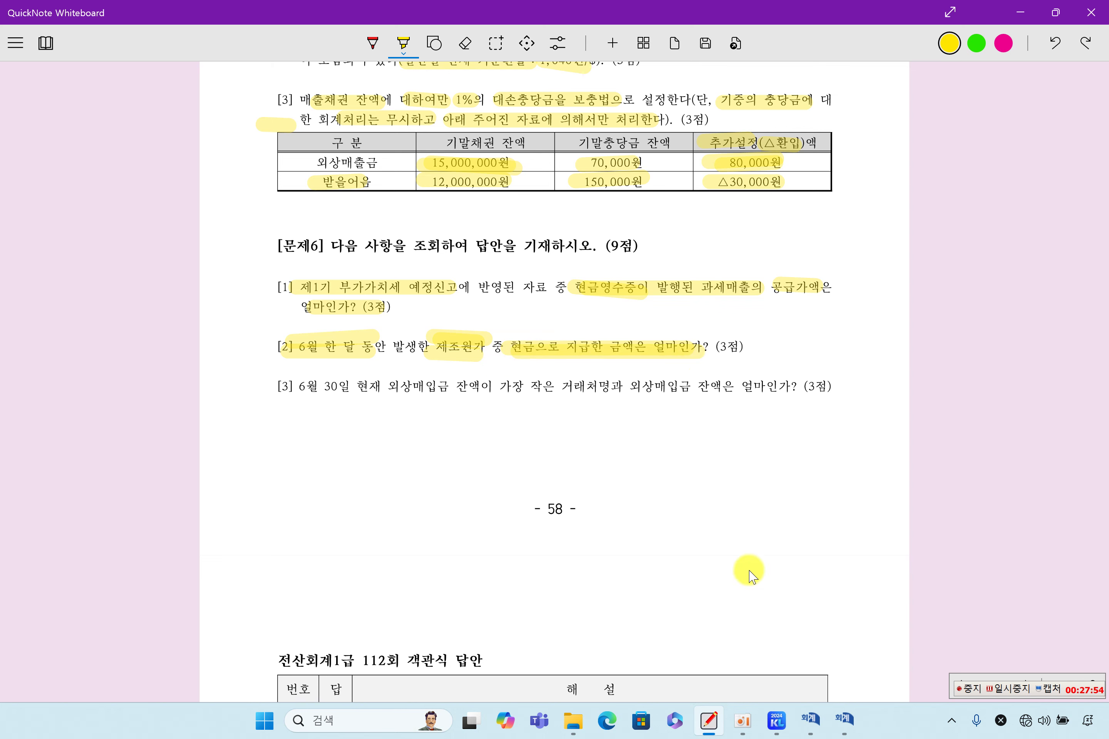
Check the debit-side 현금 amount of 5.제조원가 in the June 월계표 and return to the exam sheet
click(843, 718)
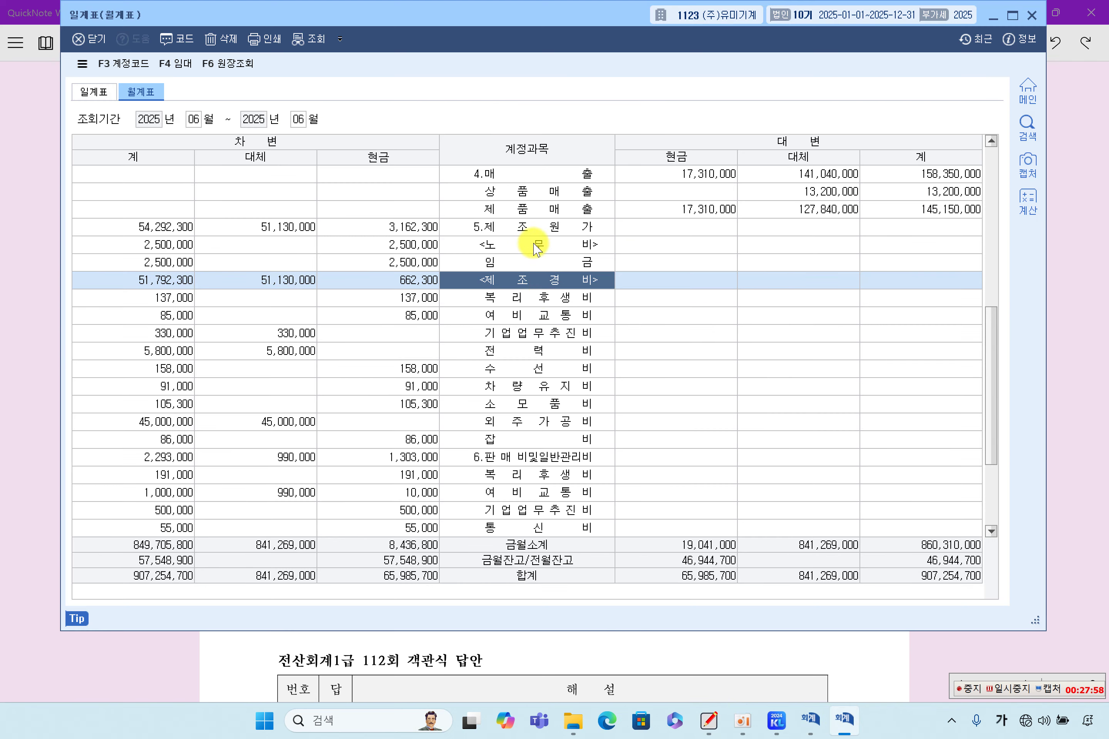
click(526, 227)
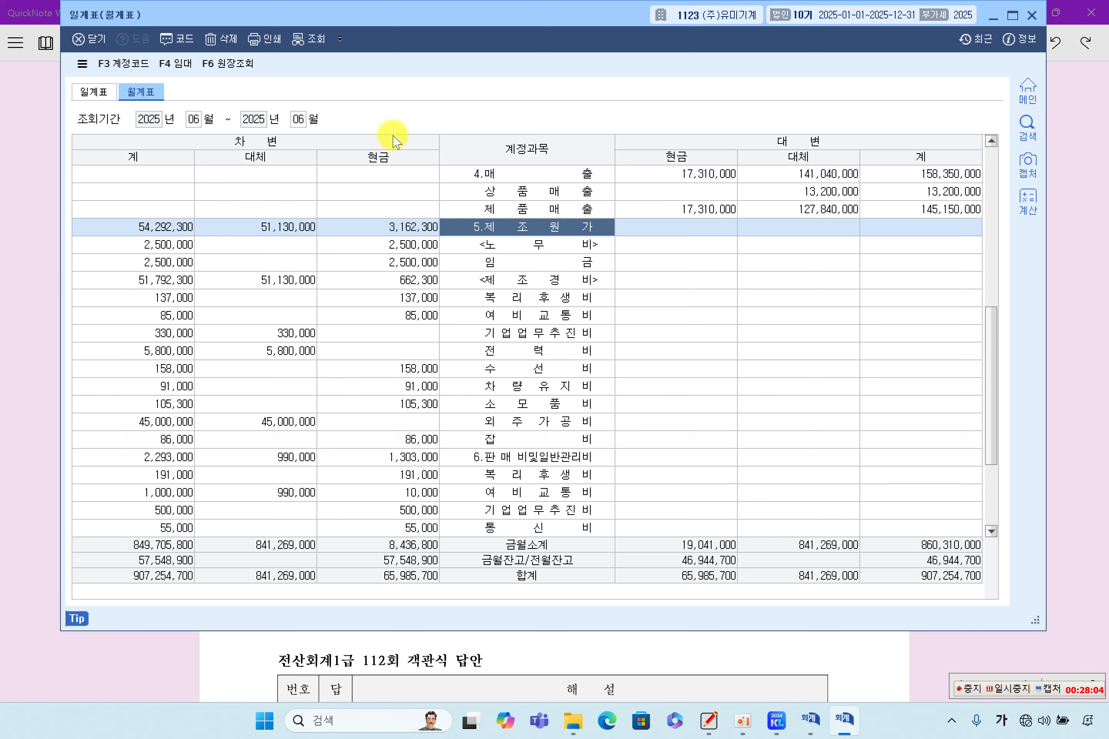
click(387, 224)
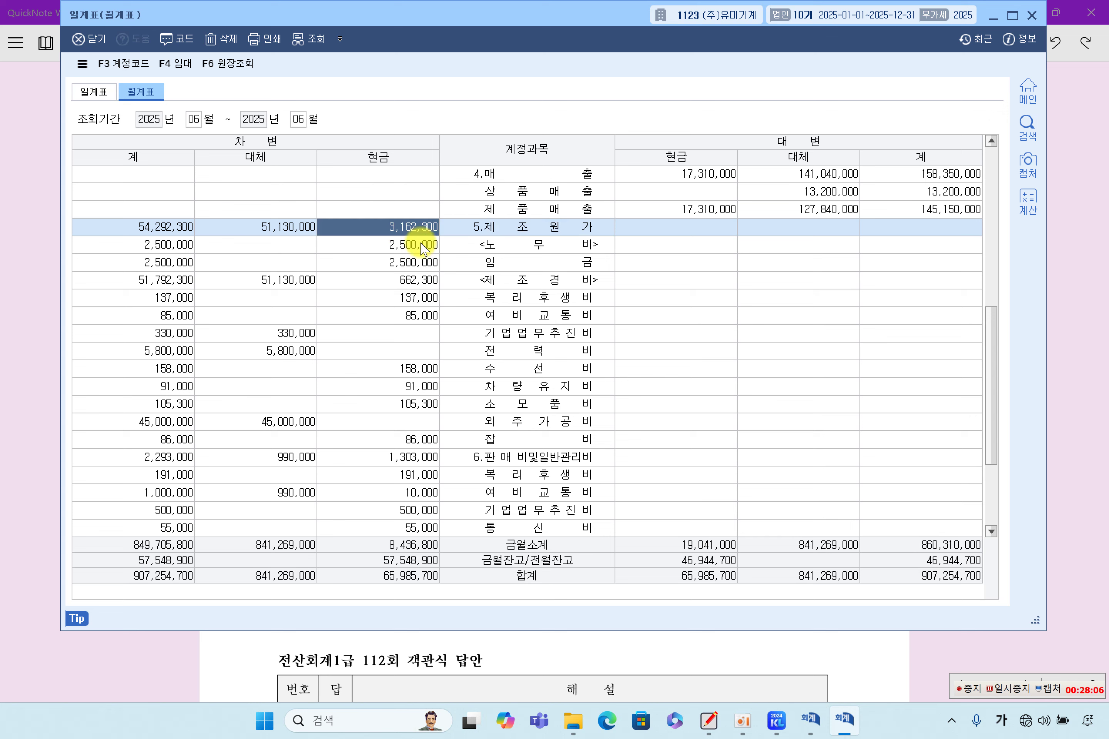
click(488, 230)
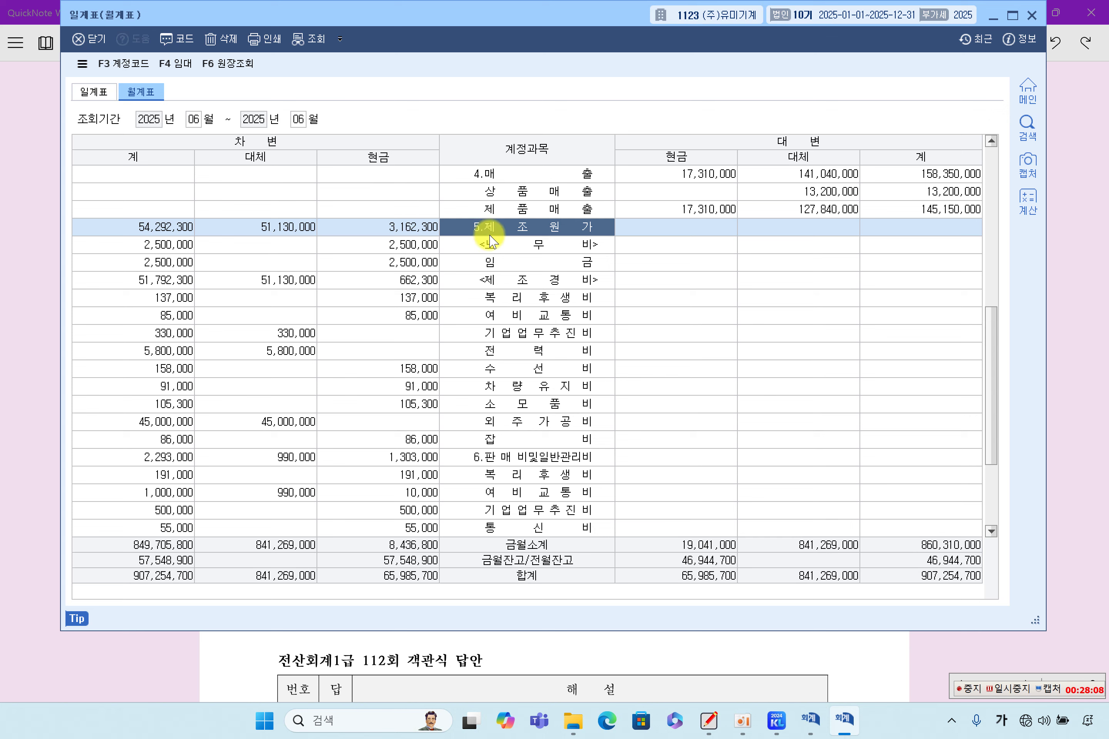
click(404, 231)
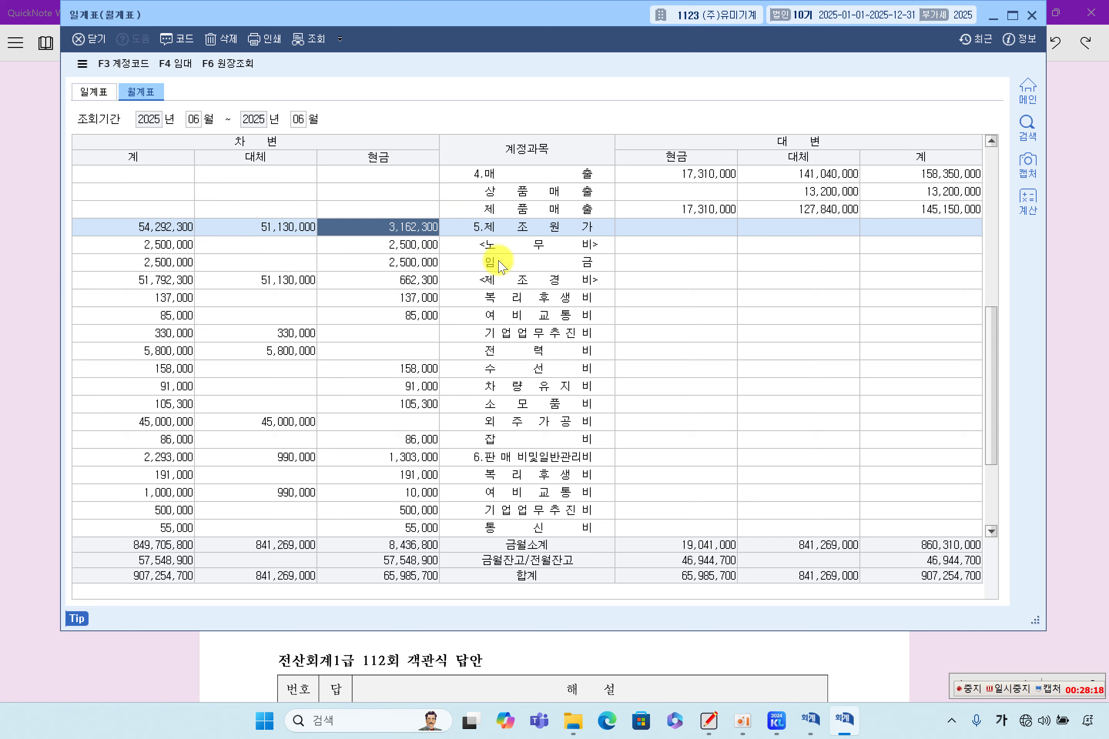
click(610, 653)
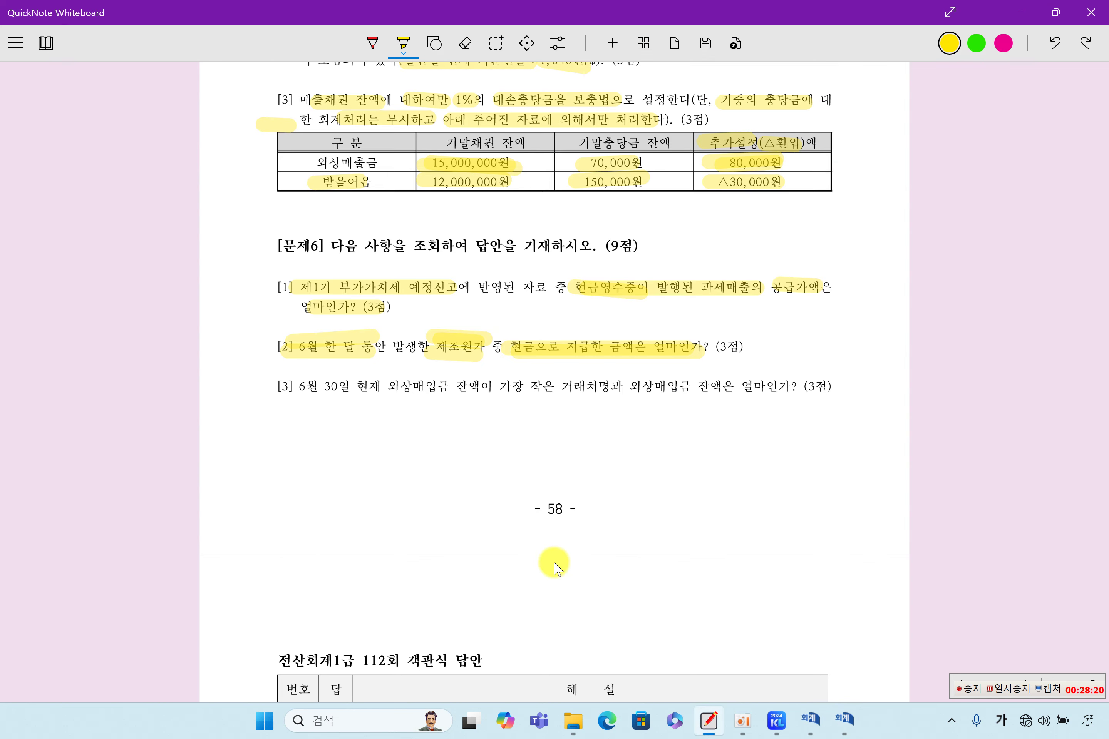
Highlight the 6월 30일, 외상매입금 잔액 and smallest-balance 거래처 phrases of question [3], then switch to 케이렙 and open 거래처원장
drag(289, 387, 722, 390)
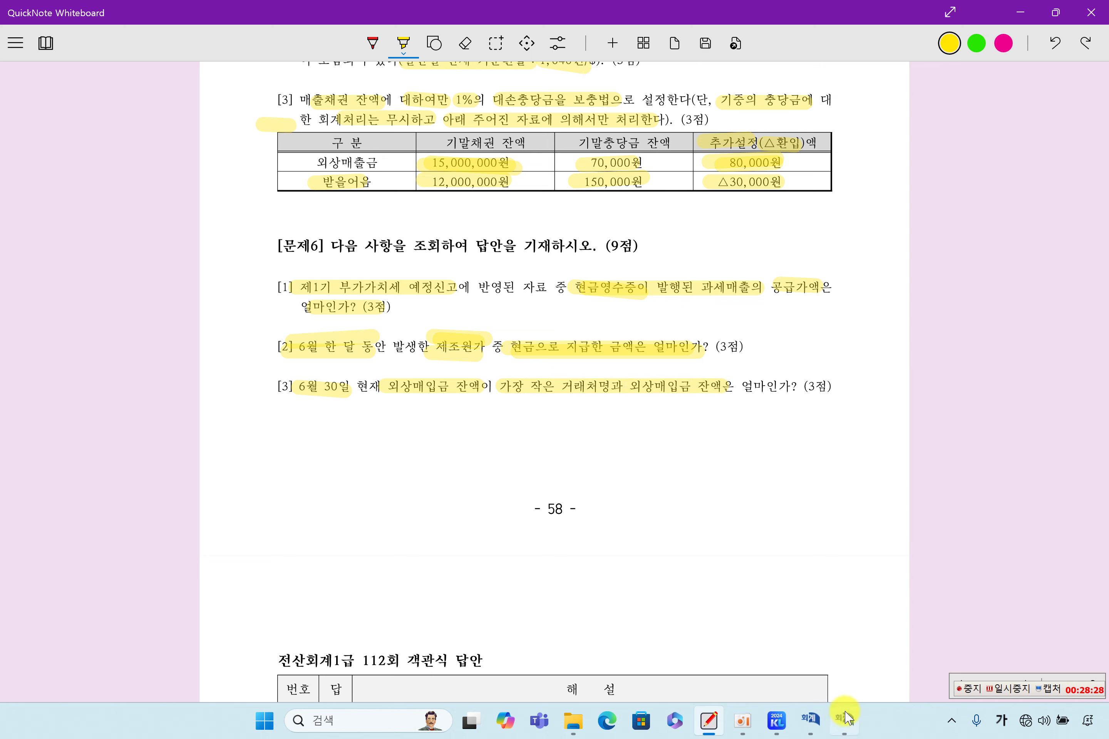
click(776, 719)
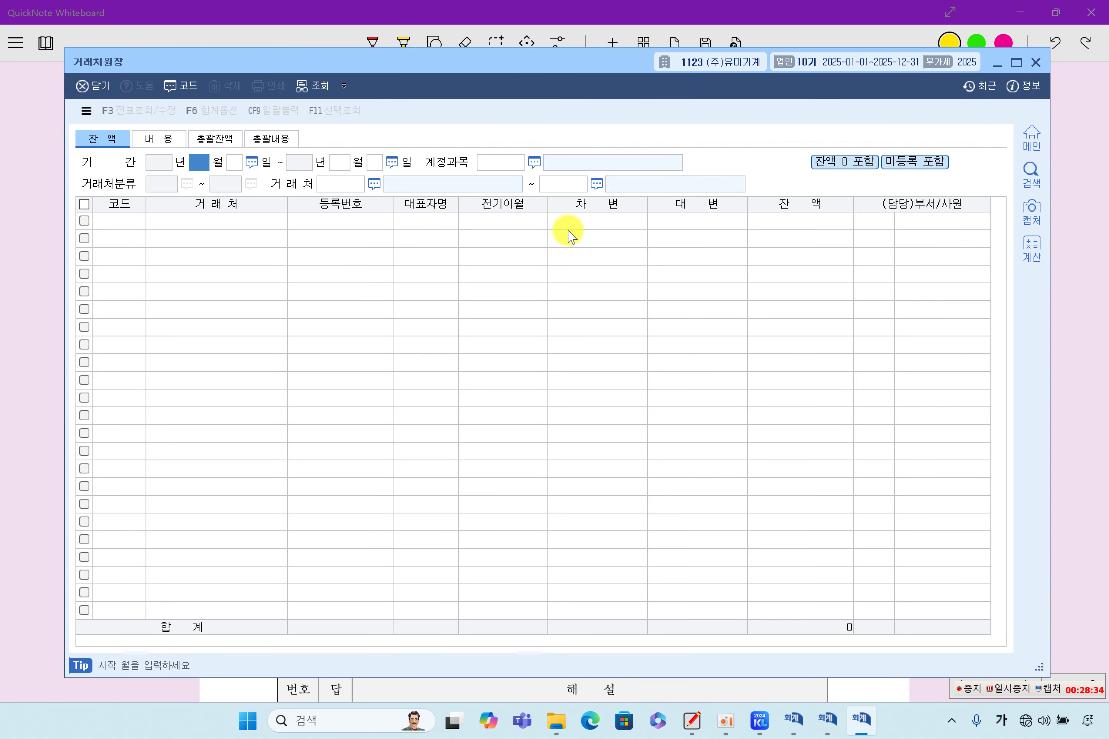
Query the 거래처원장 잔액 for January 1 through June 30, 2025, with account 0251 외상매입금, from the first to the last 거래처
text(1)
key(Return)
key(Return)
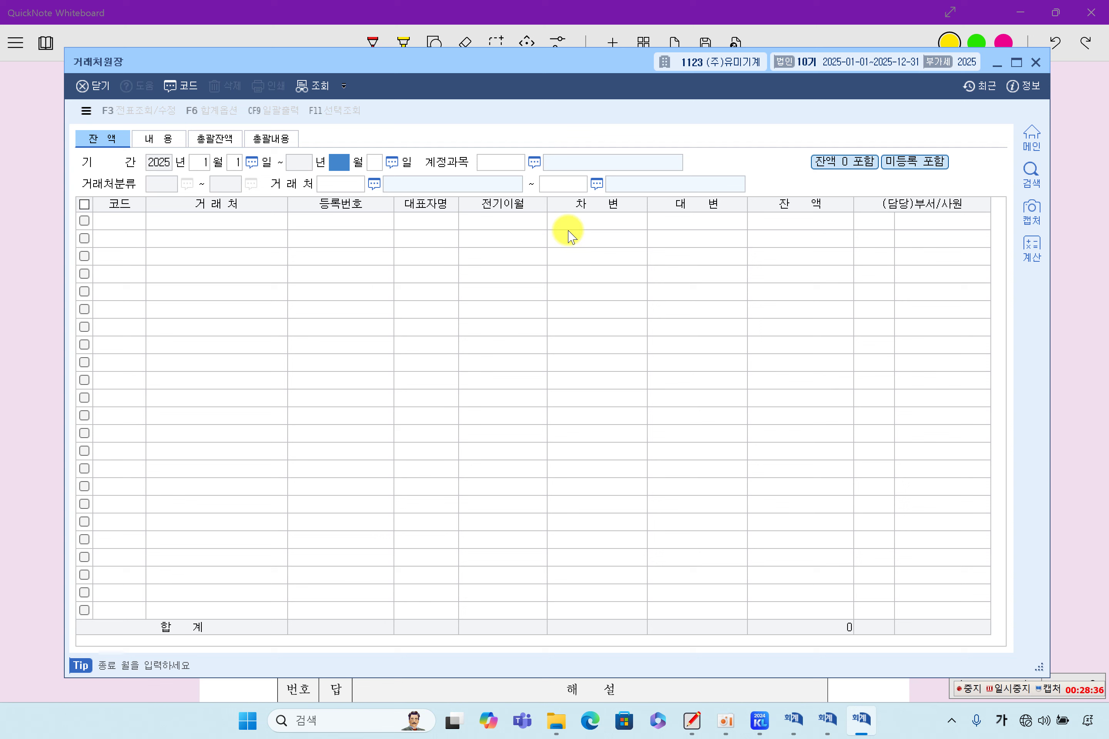
text(6)
key(Return)
key(Return)
text(151)
key(Return)
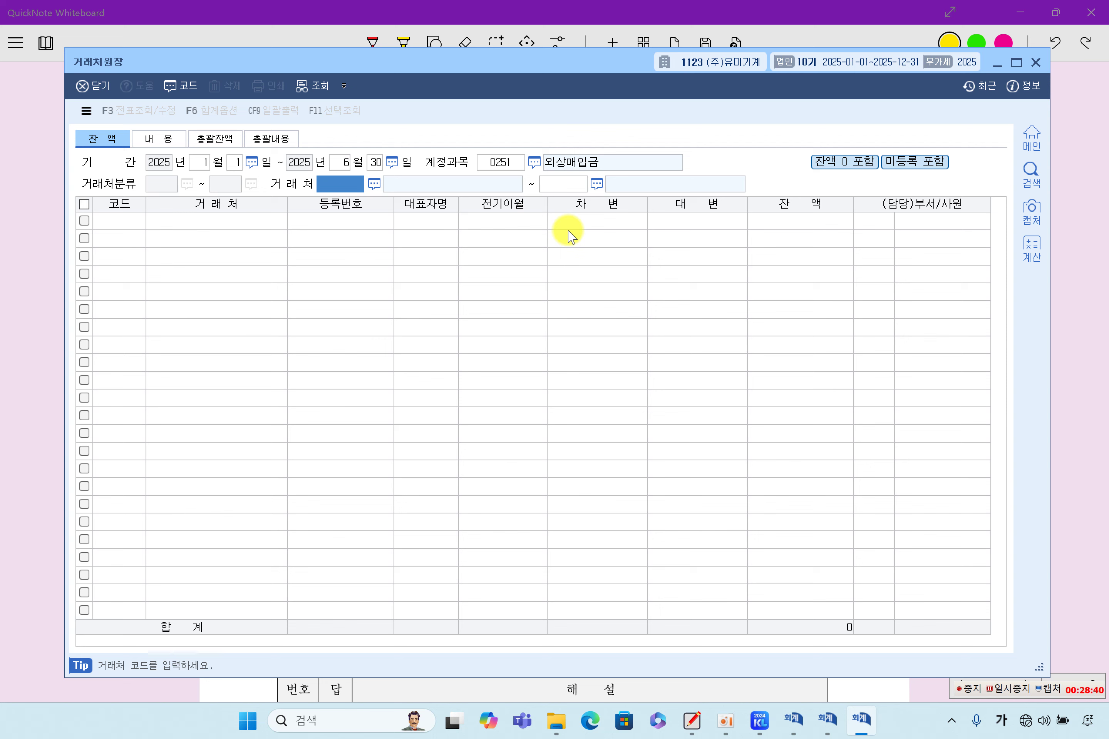
key(Return)
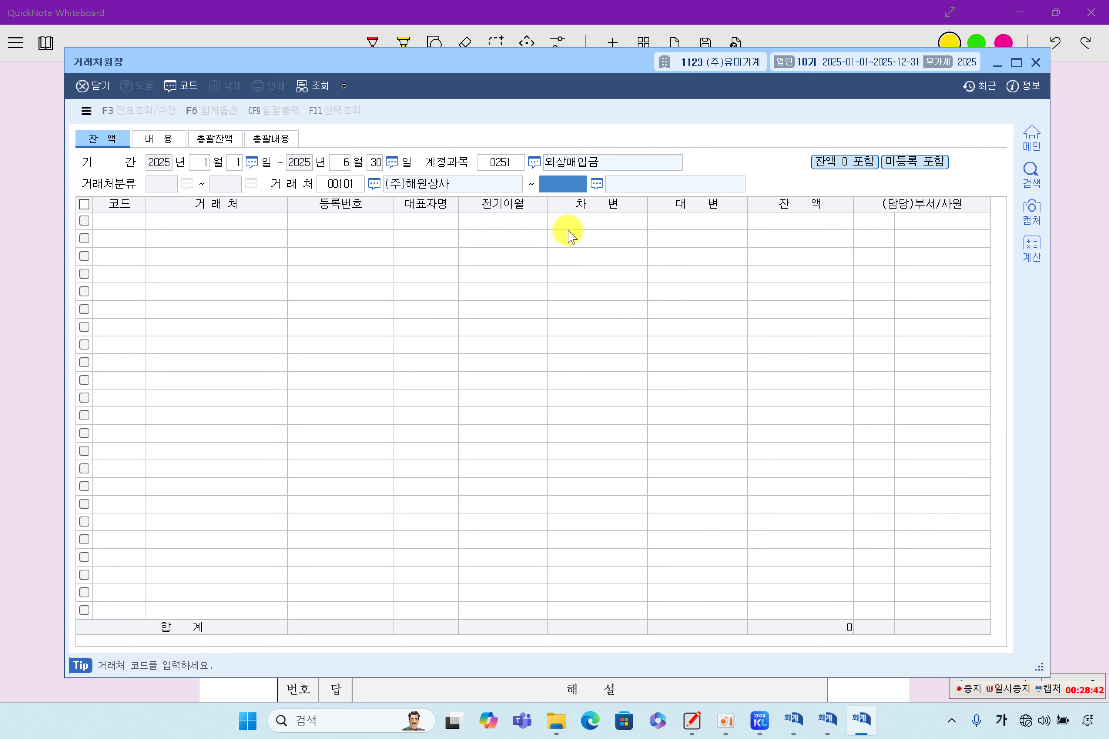
key(Return)
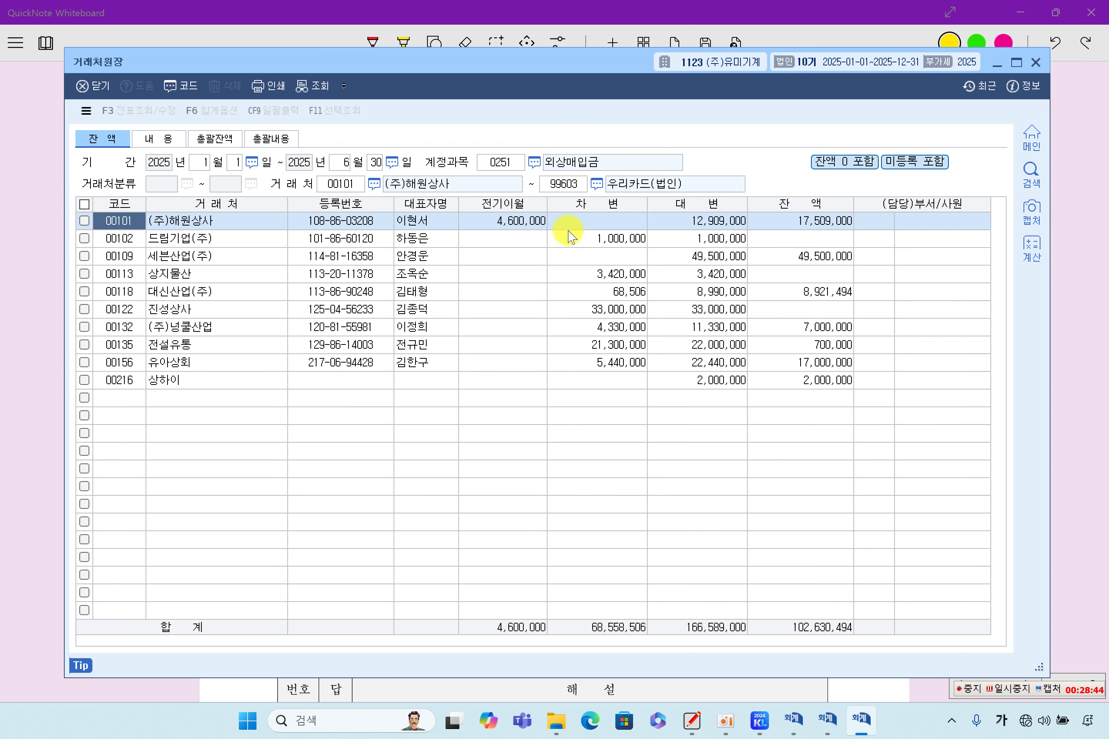
Recheck question [3], sort the 거래처원장 by ascending 잔액, select the smallest non-zero balance and return to the exam sheet
click(38, 424)
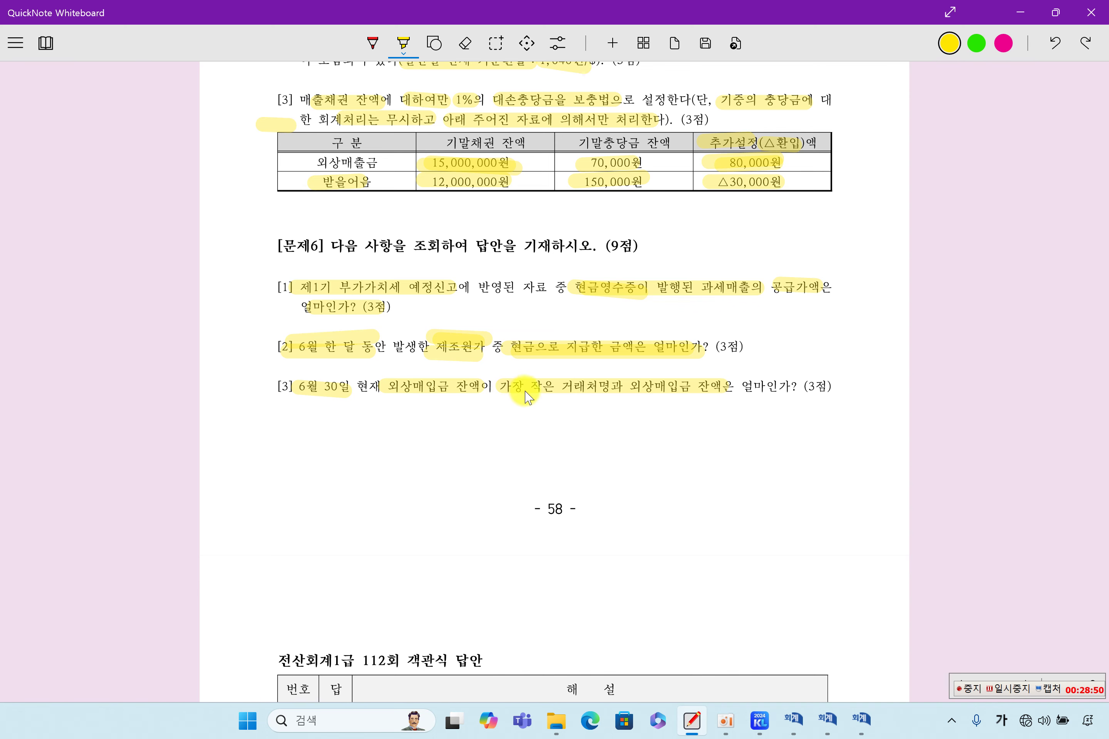
click(866, 721)
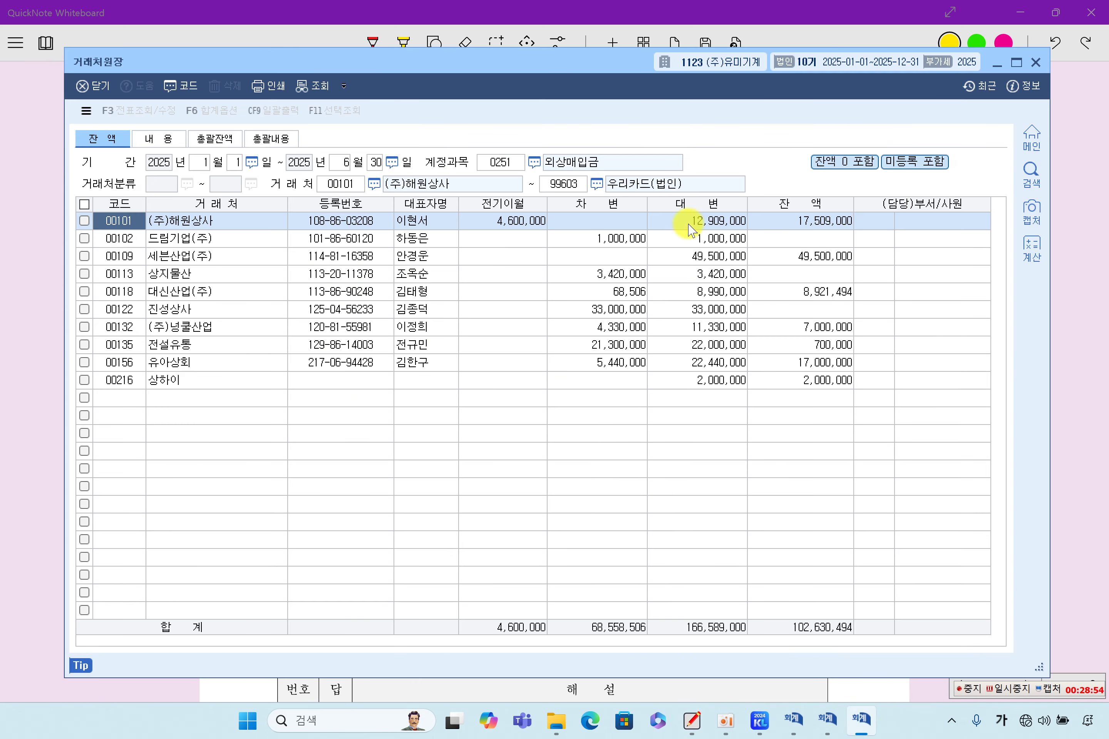
click(833, 205)
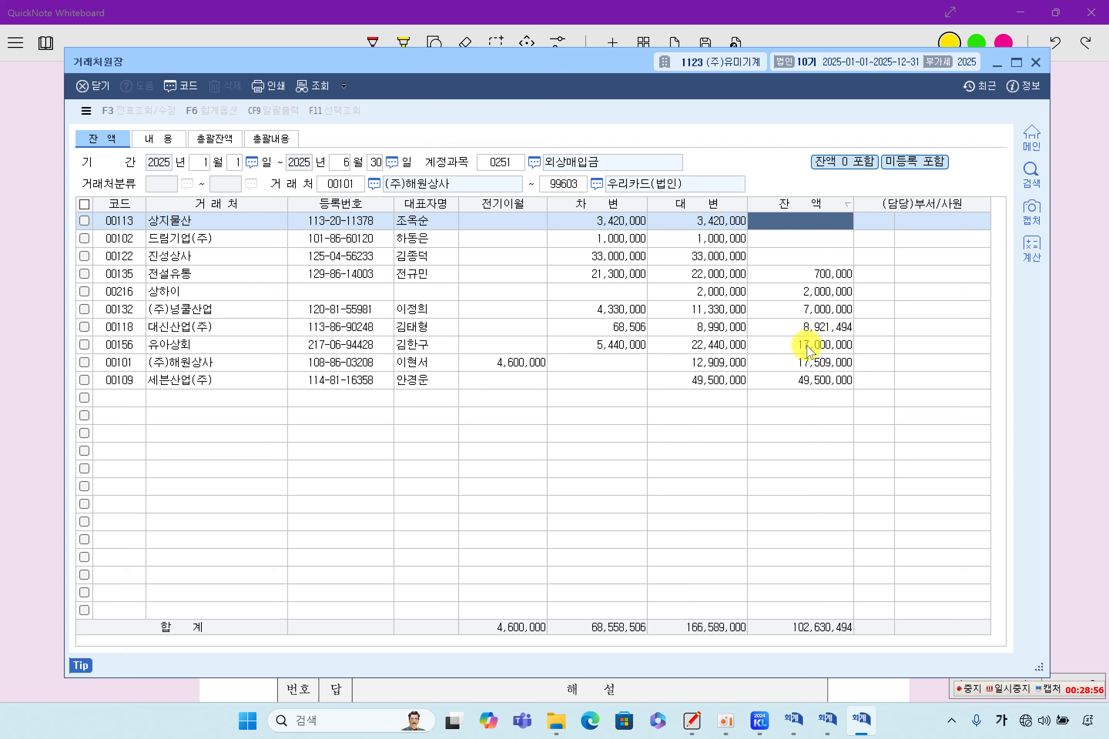
click(809, 256)
click(829, 276)
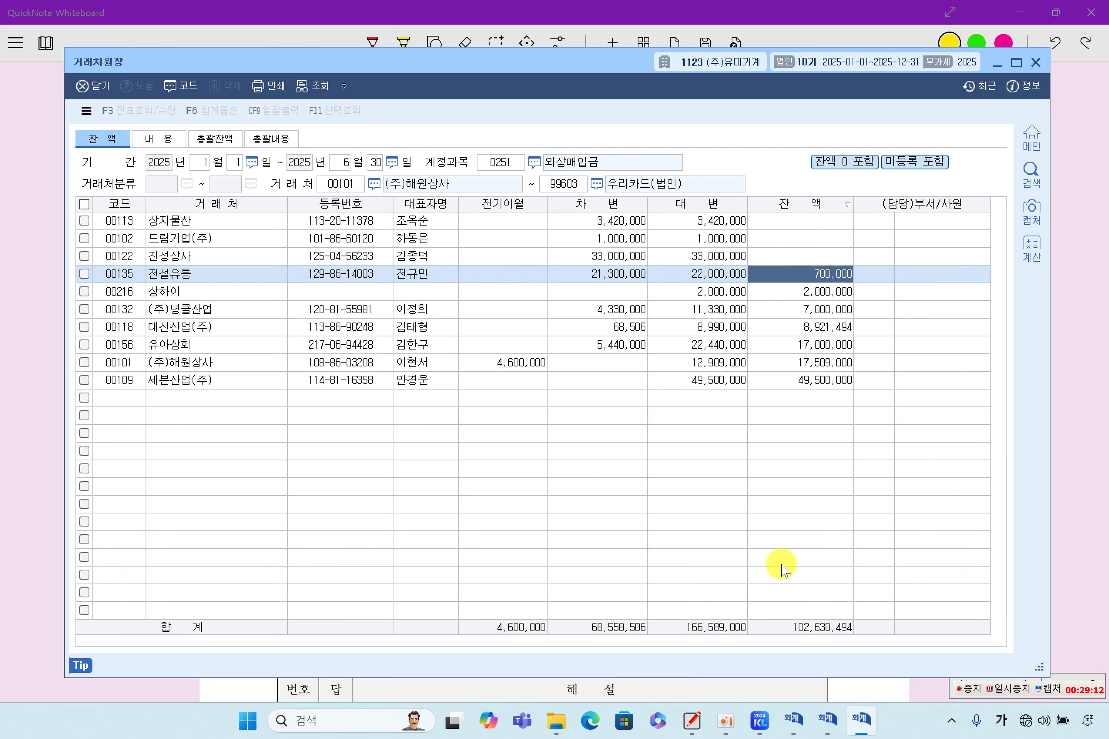
click(1081, 470)
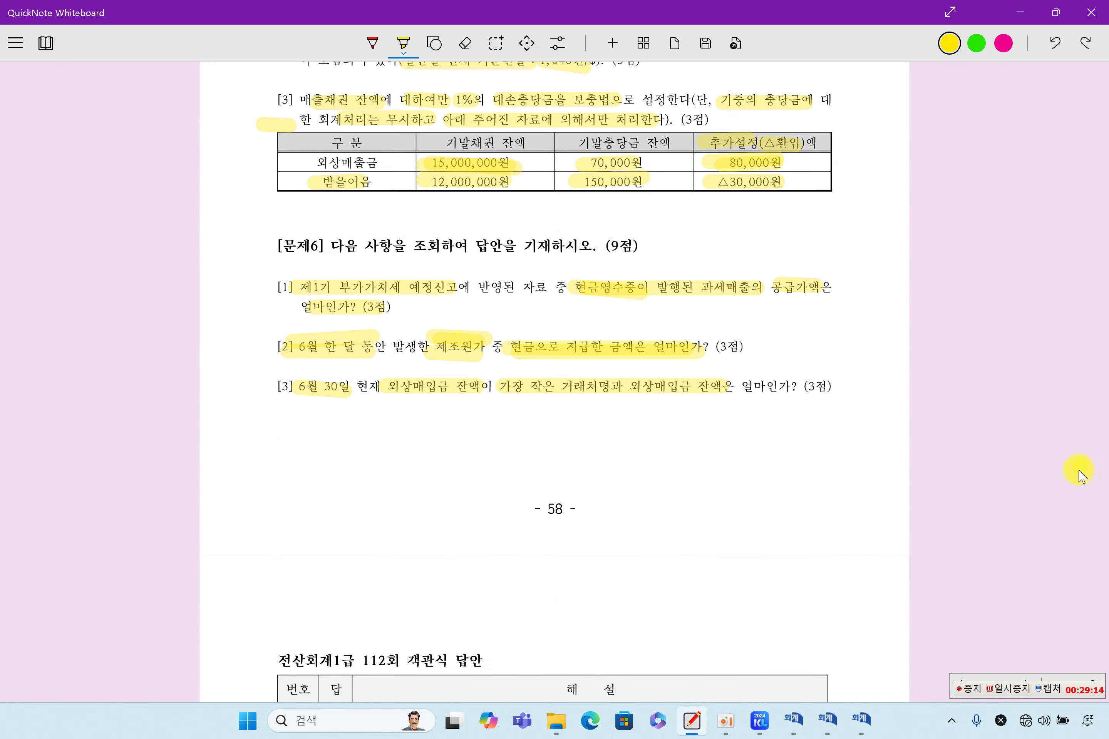